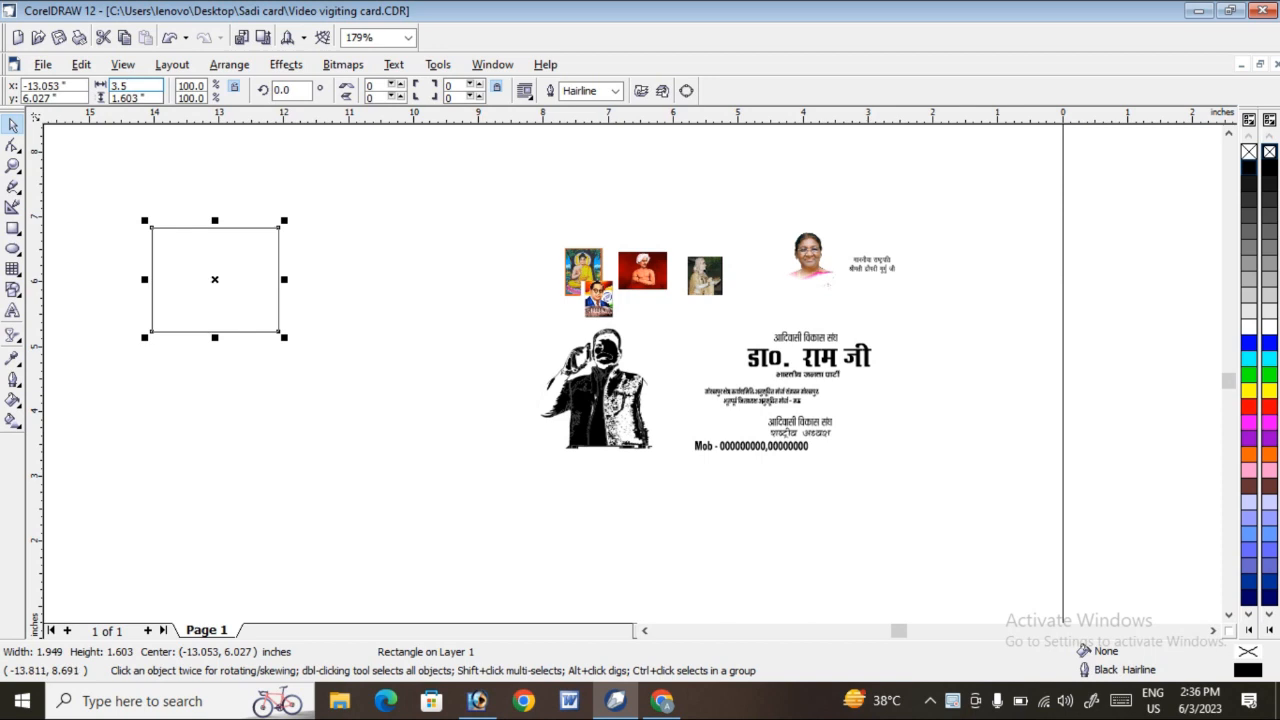
Set the rectangle to 3.5 by 2.5 inches and move it about 0.9 inch to the right.
{"action": "key", "text": "Tab"}
{"action": "type", "text": "2"}
{"action": "key", "text": "Return"}
{"action": "left_click_drag", "start_coordinate": [275, 262], "coordinate": [335, 268]}
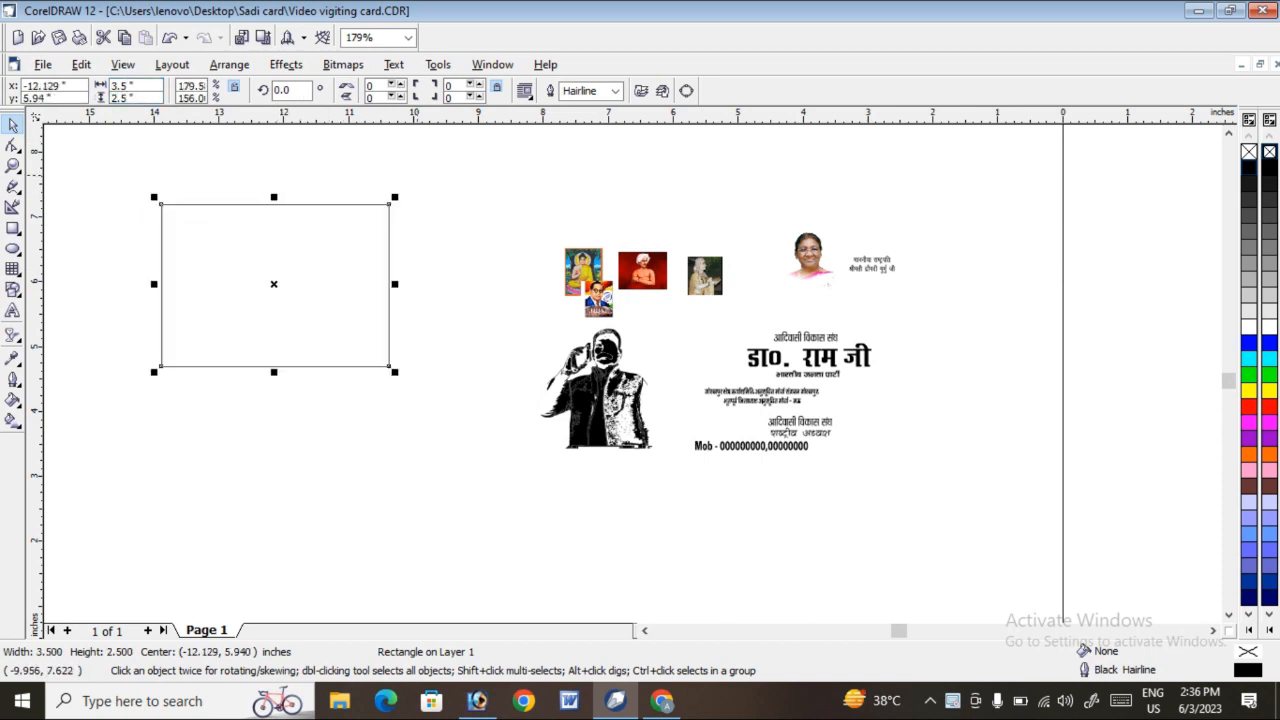
Set the rectangle's height to 2.2 inches.
{"action": "left_click", "coordinate": [417, 176]}
{"action": "left_click", "coordinate": [366, 223]}
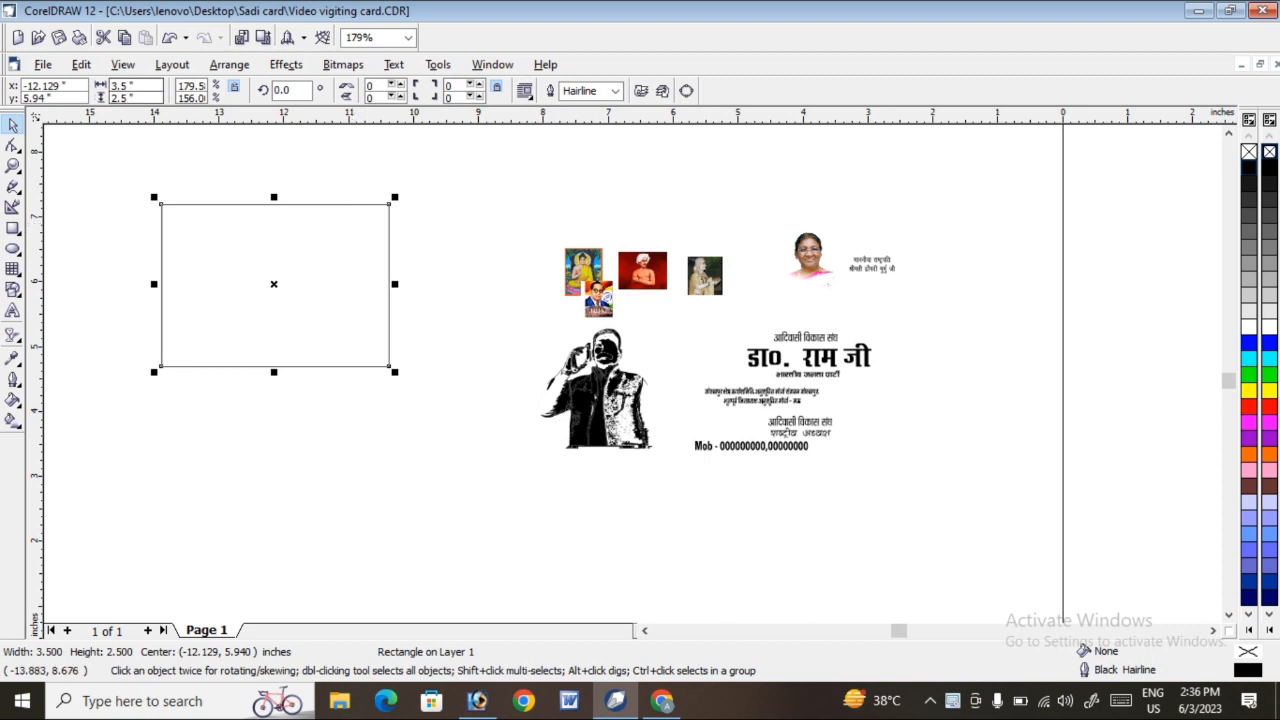
{"action": "double_click", "coordinate": [136, 97]}
{"action": "type", "text": "2.2"}
{"action": "key", "text": "Return"}
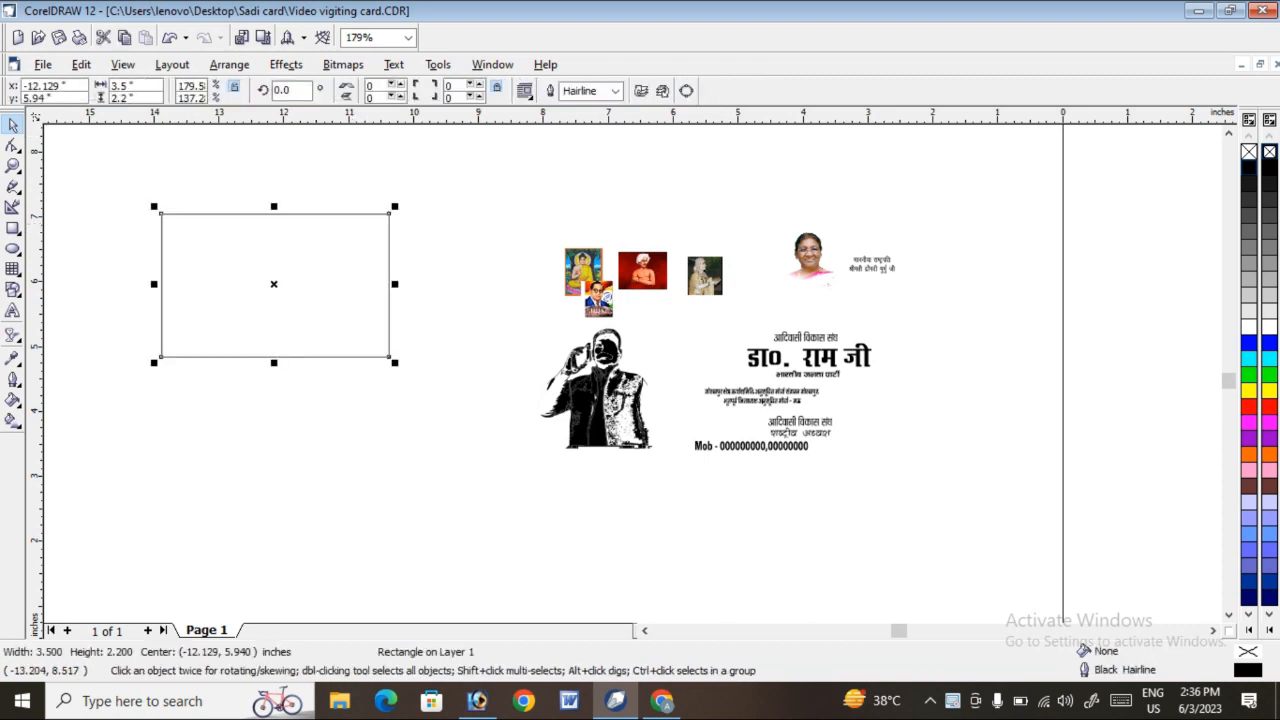
Try resizing the rectangle to 3.3 by 2.0 inches, undo it and clear the selection.
{"action": "double_click", "coordinate": [136, 97]}
{"action": "type", "text": "2"}
{"action": "key", "text": "Return"}
{"action": "key", "text": "Return"}
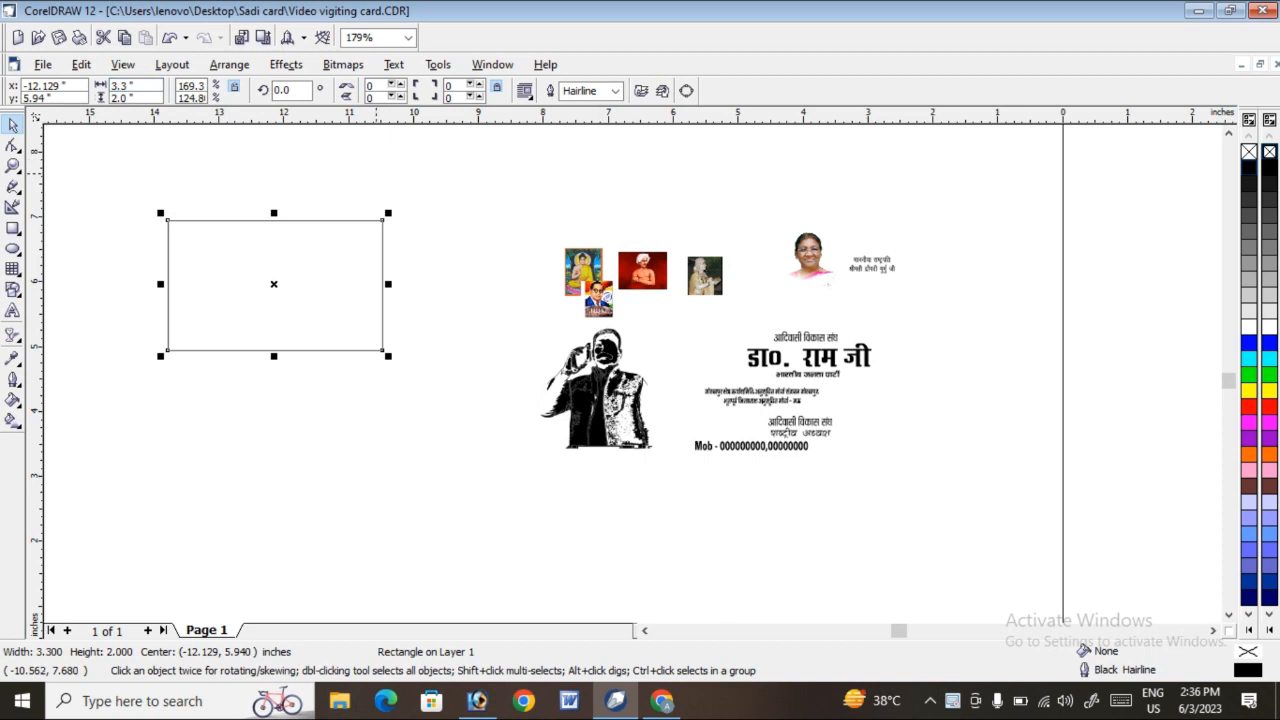
{"action": "key", "text": "ctrl+z"}
{"action": "key", "text": "ctrl+z"}
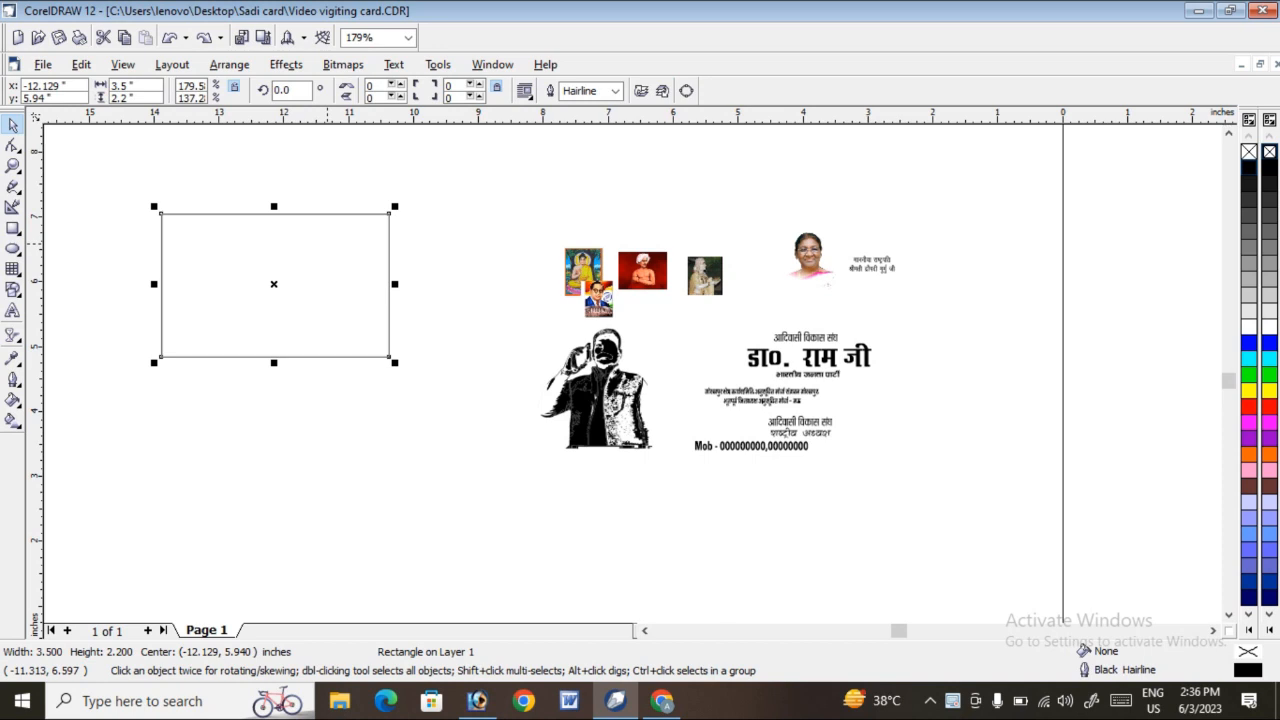
{"action": "key", "text": "Escape"}
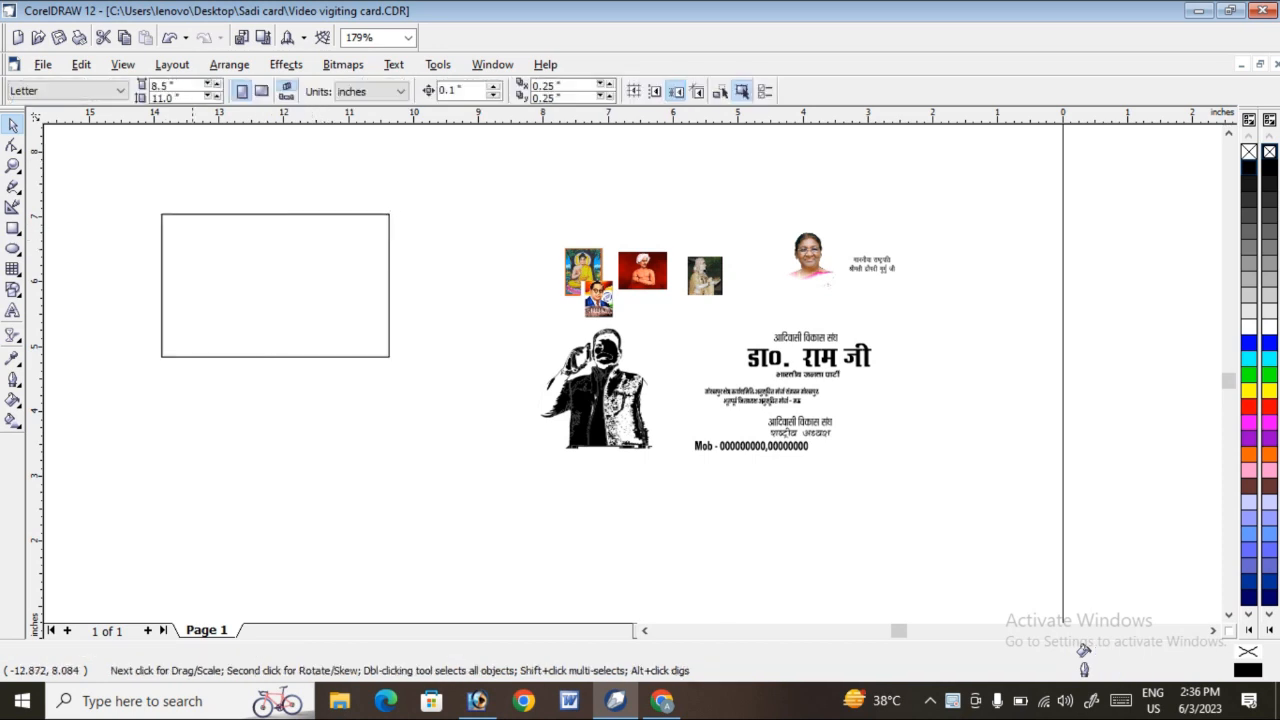
Create a centred inner copy of the rectangle, 3.3 inches wide and 2.0 inches high.
{"action": "left_click", "coordinate": [221, 213]}
{"action": "left_click_drag", "start_coordinate": [150, 97], "coordinate": [106, 97]}
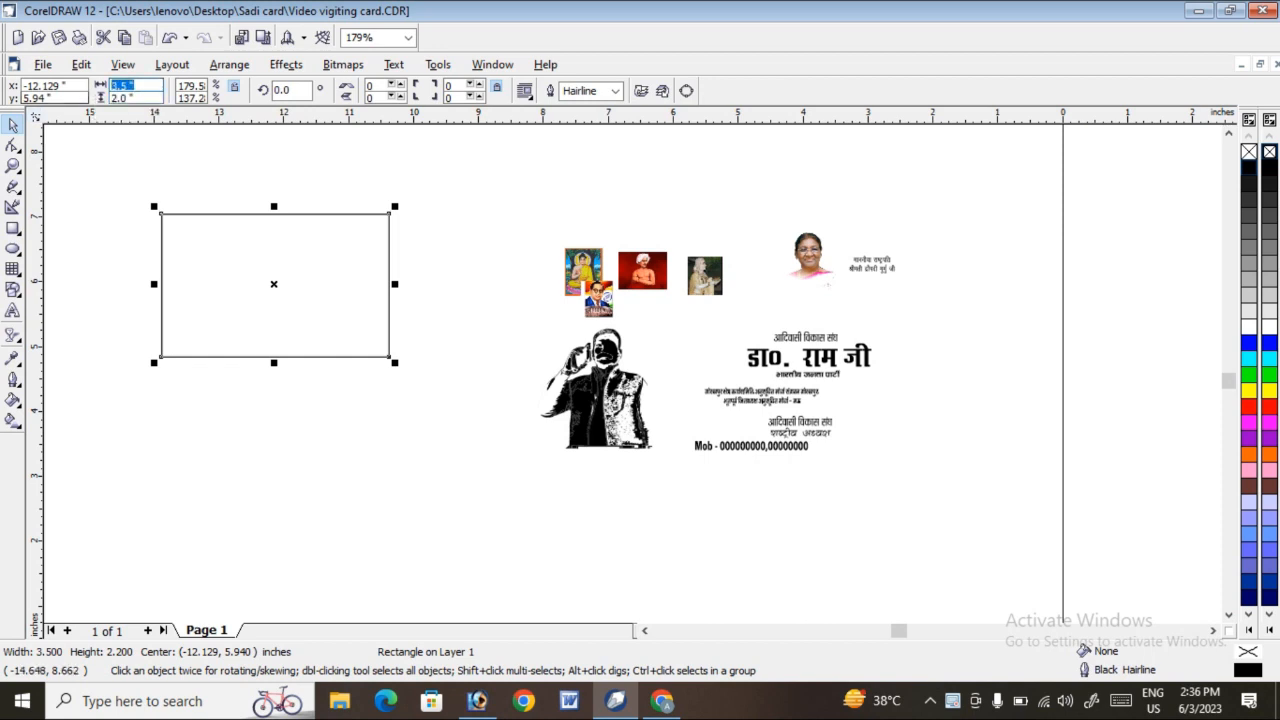
{"action": "type", "text": "3.3"}
{"action": "key", "text": "Return"}
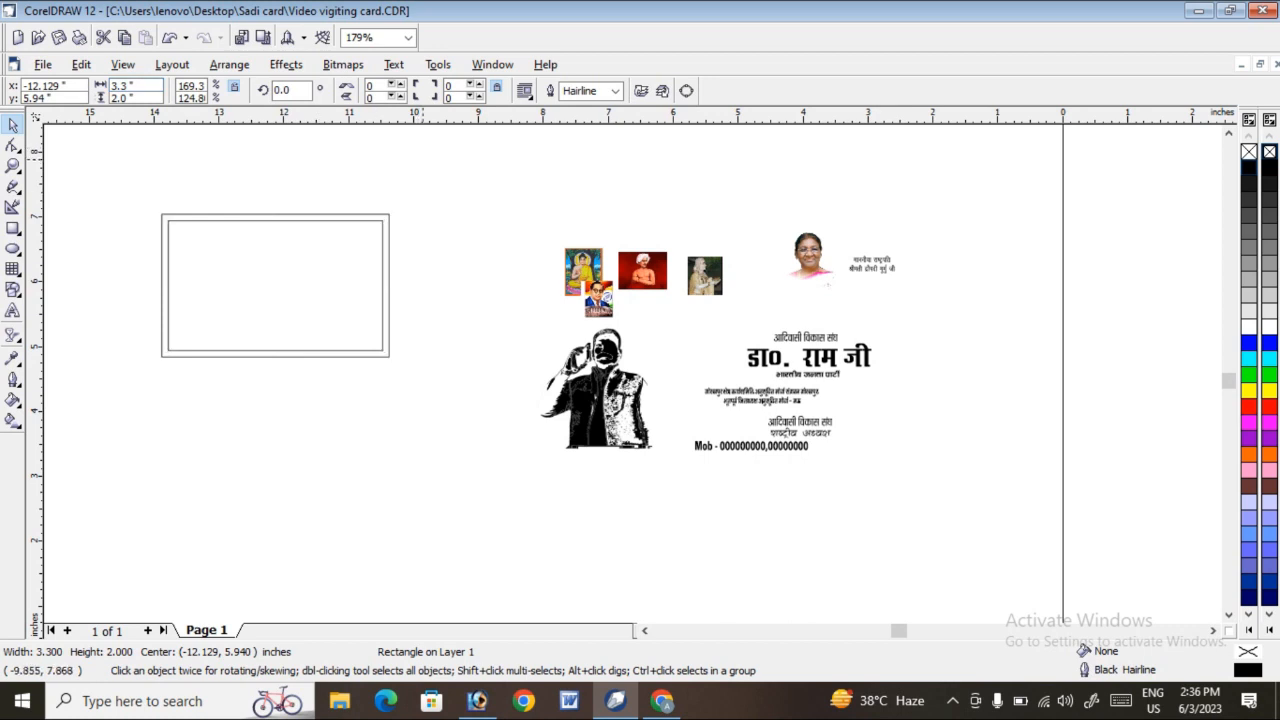
{"action": "left_click", "coordinate": [435, 191]}
Move the black-and-white figure of the man closer to the card and PowerClip it inside the inner rectangle.
{"action": "left_click", "coordinate": [13, 165]}
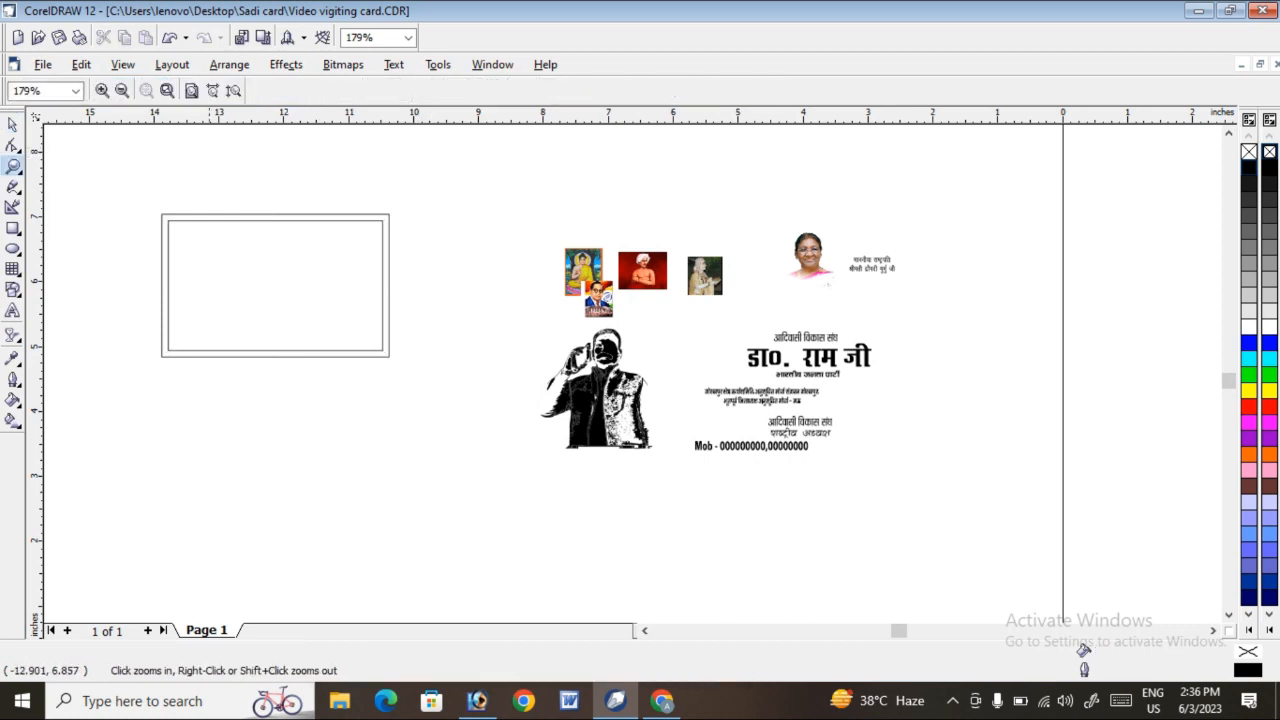
{"action": "left_click_drag", "start_coordinate": [152, 195], "coordinate": [980, 450]}
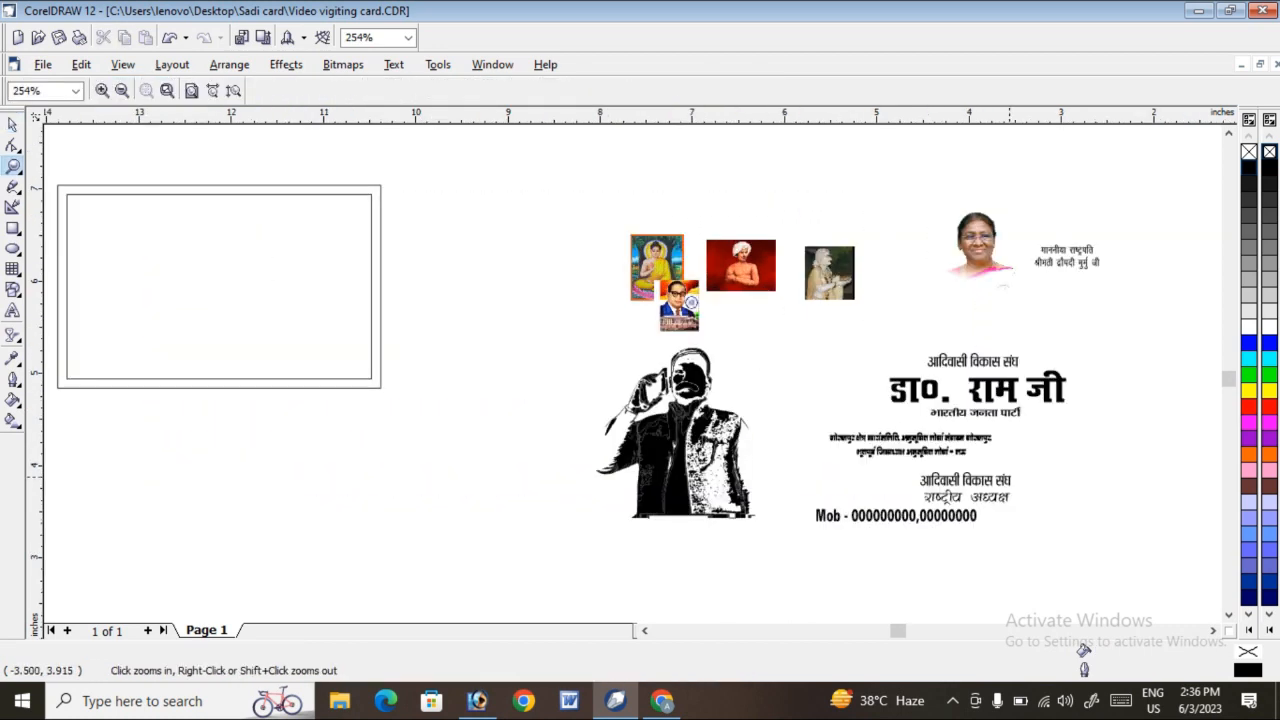
{"action": "key", "text": "space"}
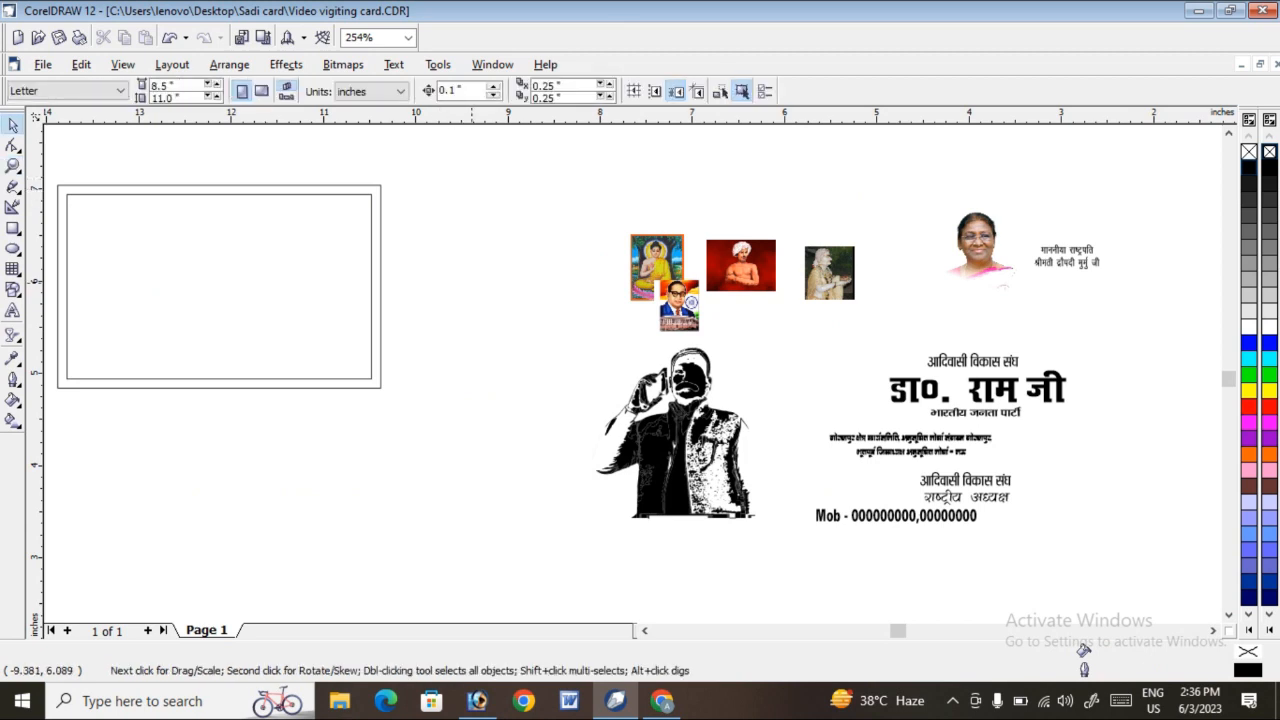
{"action": "scroll", "coordinate": [640, 380], "scroll_direction": "left", "scroll_amount": 2}
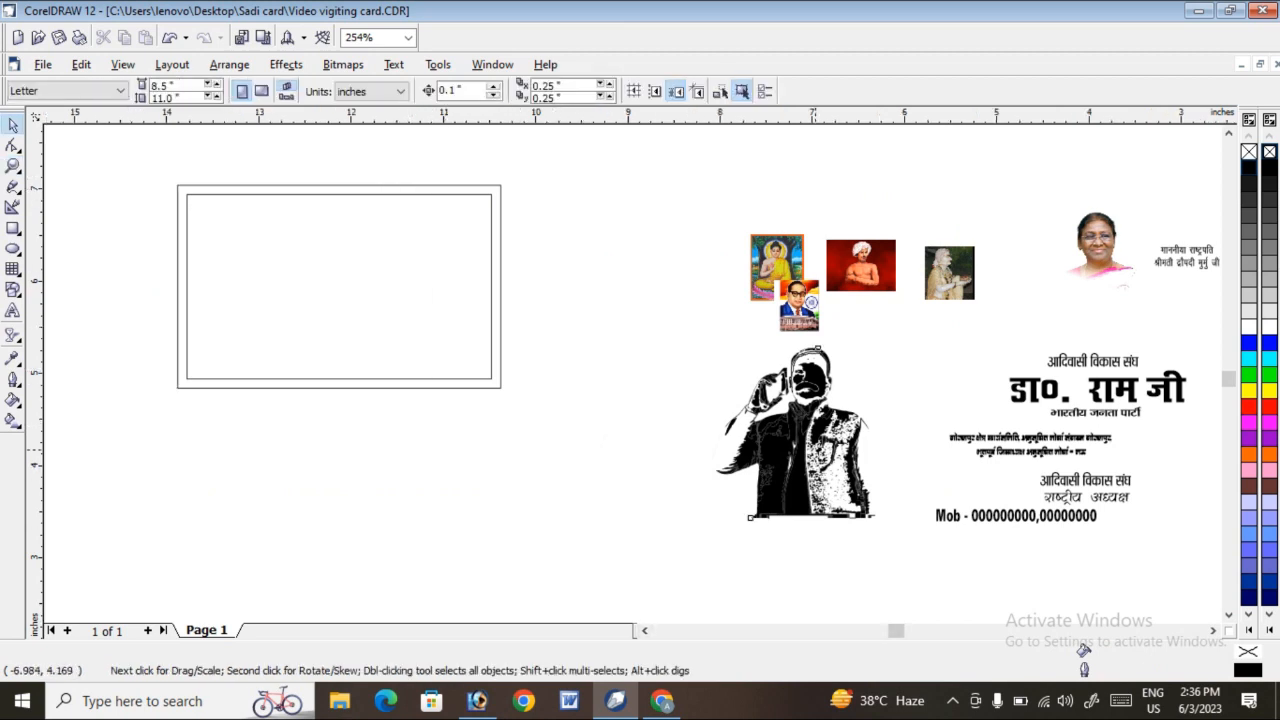
{"action": "left_click", "coordinate": [812, 449]}
{"action": "left_click_drag", "start_coordinate": [812, 449], "coordinate": [638, 452]}
{"action": "left_click", "coordinate": [287, 64]}
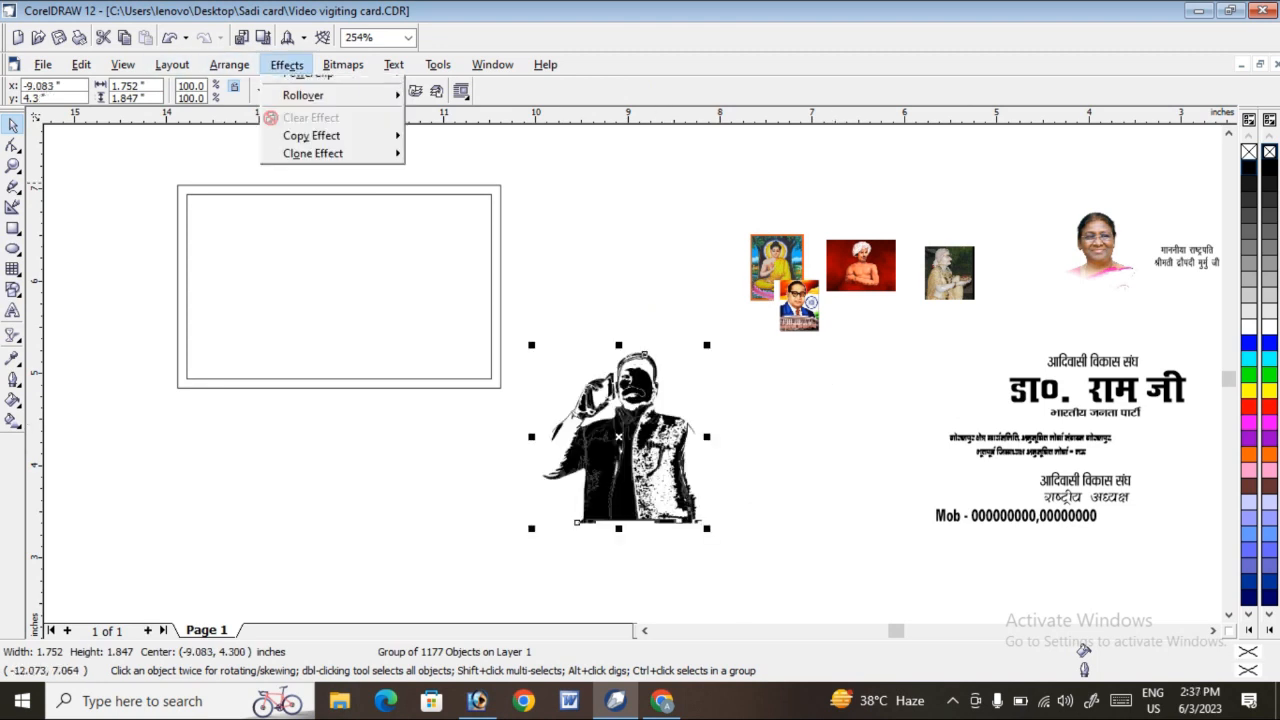
{"action": "mouse_move", "coordinate": [343, 271]}
{"action": "left_click", "coordinate": [470, 274]}
{"action": "left_click", "coordinate": [463, 272]}
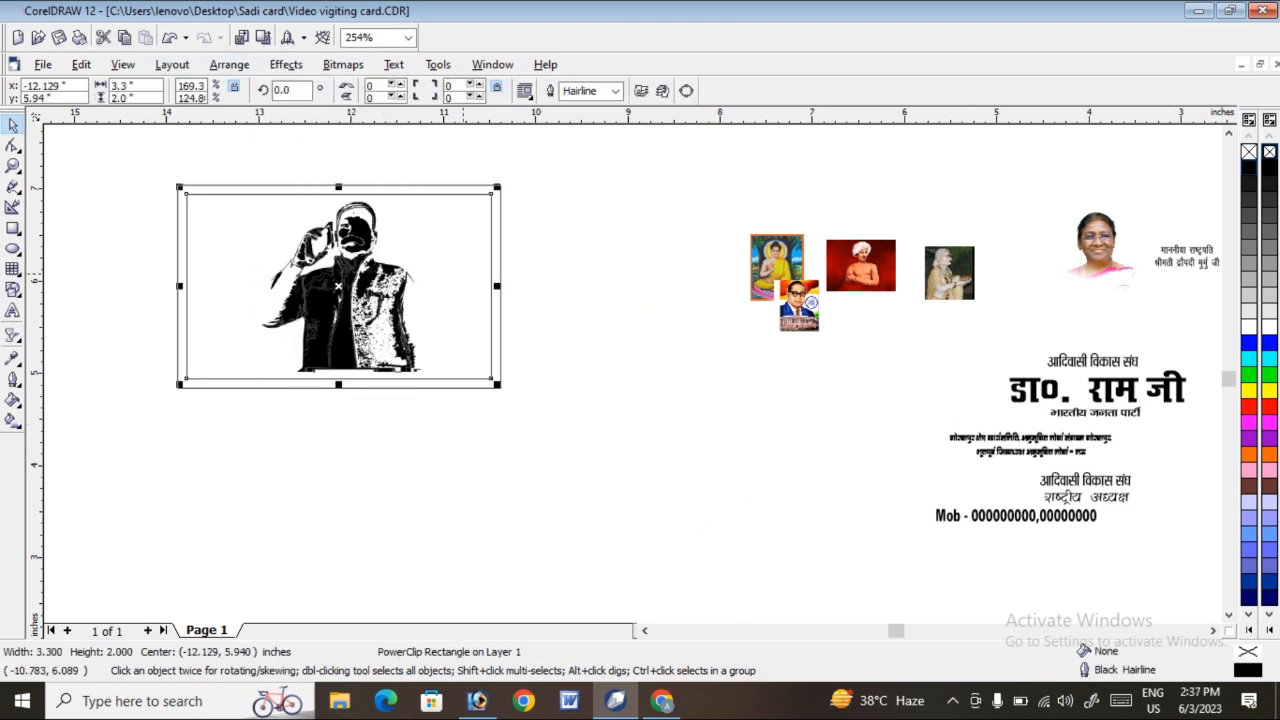
Edit the clipped contents, scaling the man's figure to 93.75% and placing it over the frame's lower-right corner, and finish editing.
{"action": "right_click", "coordinate": [463, 272]}
{"action": "left_click", "coordinate": [540, 302]}
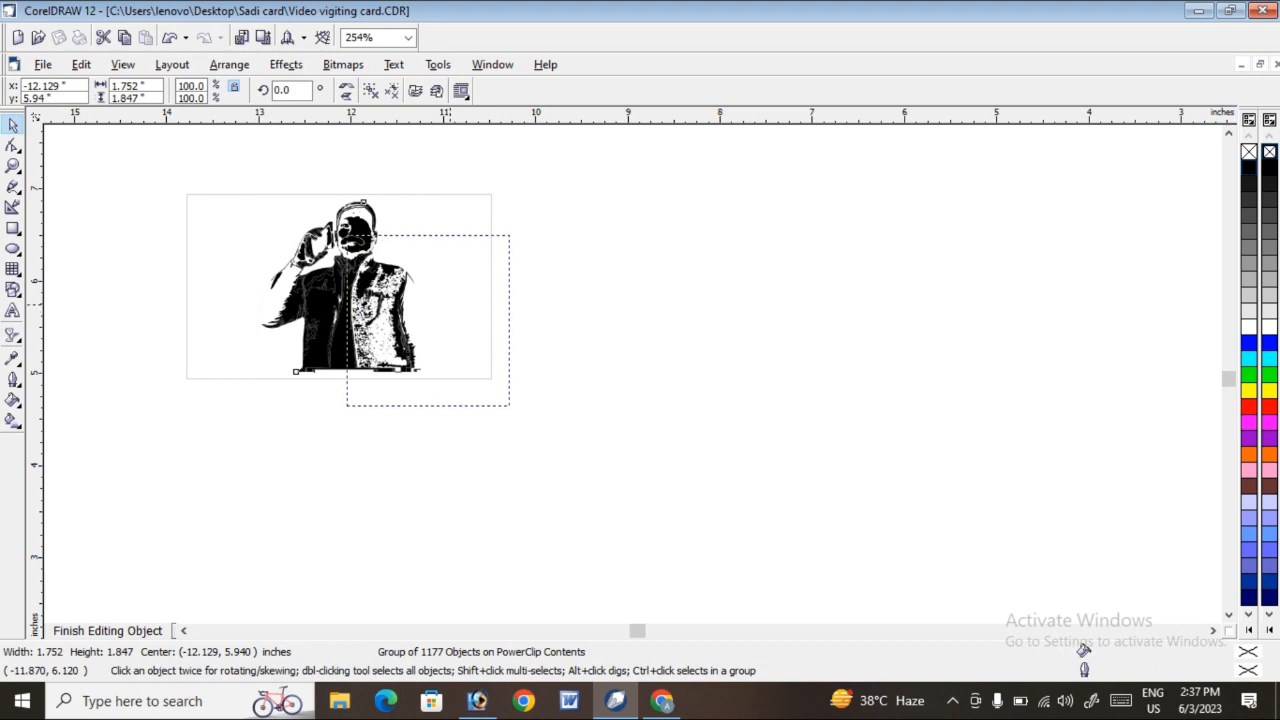
{"action": "left_click_drag", "start_coordinate": [363, 269], "coordinate": [365, 269]}
{"action": "left_click_drag", "start_coordinate": [480, 291], "coordinate": [458, 288]}
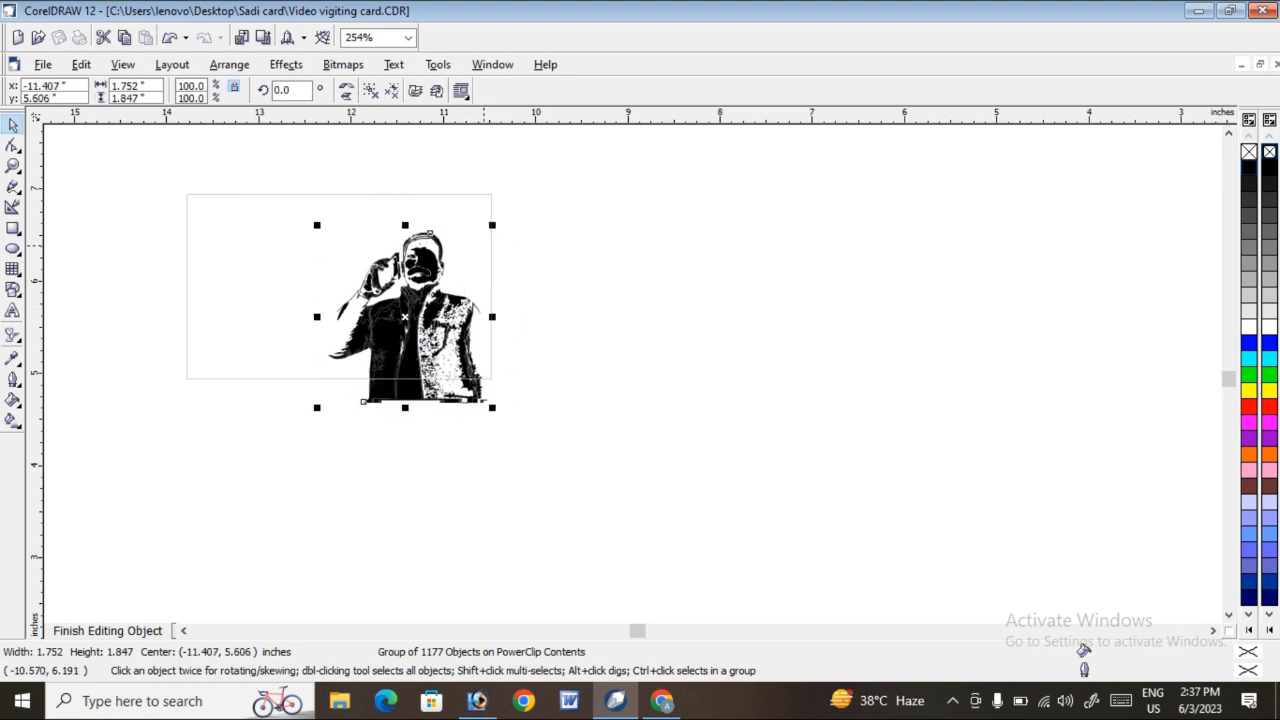
{"action": "left_click_drag", "start_coordinate": [492, 225], "coordinate": [485, 242]}
{"action": "left_click_drag", "start_coordinate": [421, 295], "coordinate": [455, 296]}
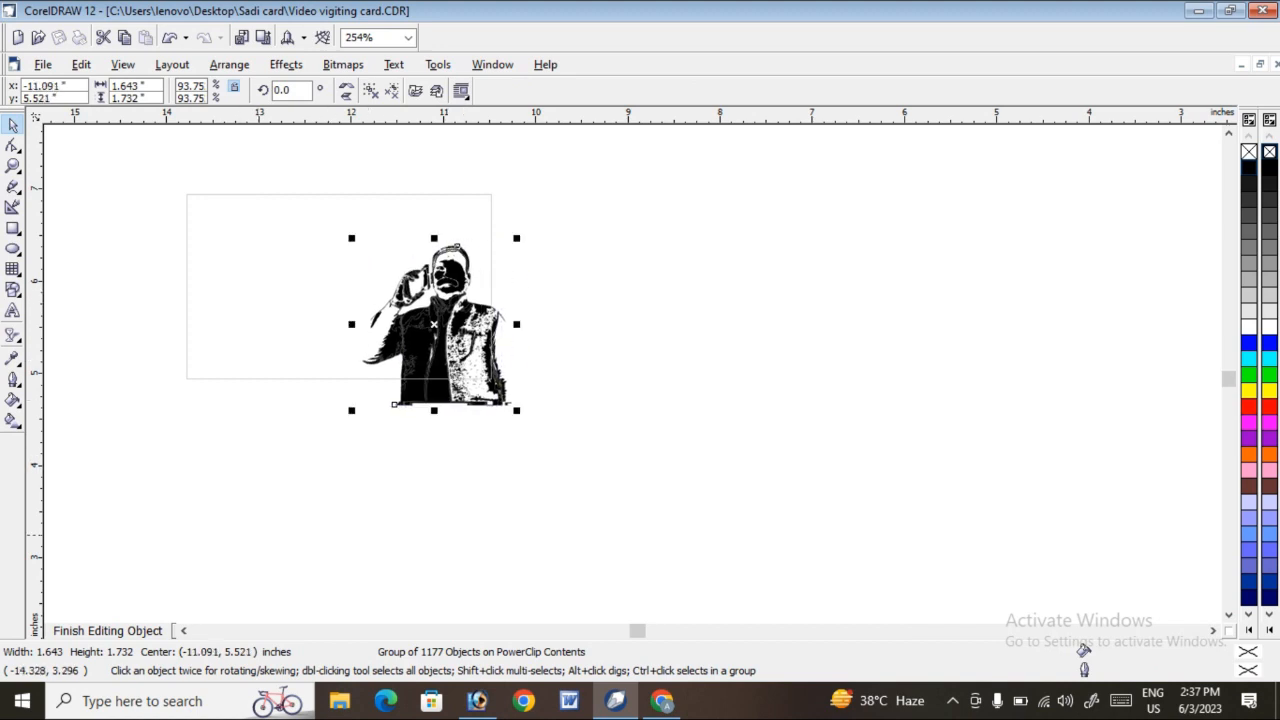
{"action": "left_click", "coordinate": [71, 628]}
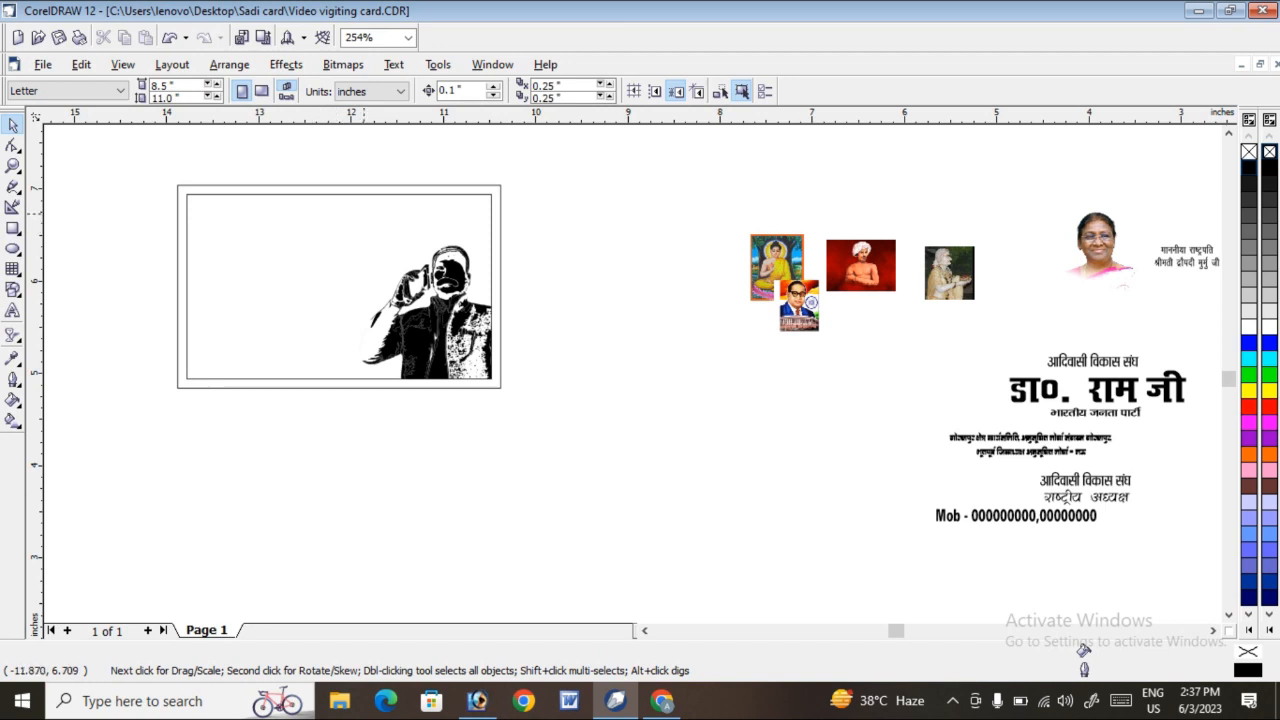
Fill the outer card rectangle with green.
{"action": "left_click", "coordinate": [13, 186]}
{"action": "left_click", "coordinate": [13, 166]}
{"action": "left_click_drag", "start_coordinate": [105, 167], "coordinate": [588, 423]}
{"action": "left_click", "coordinate": [12, 124]}
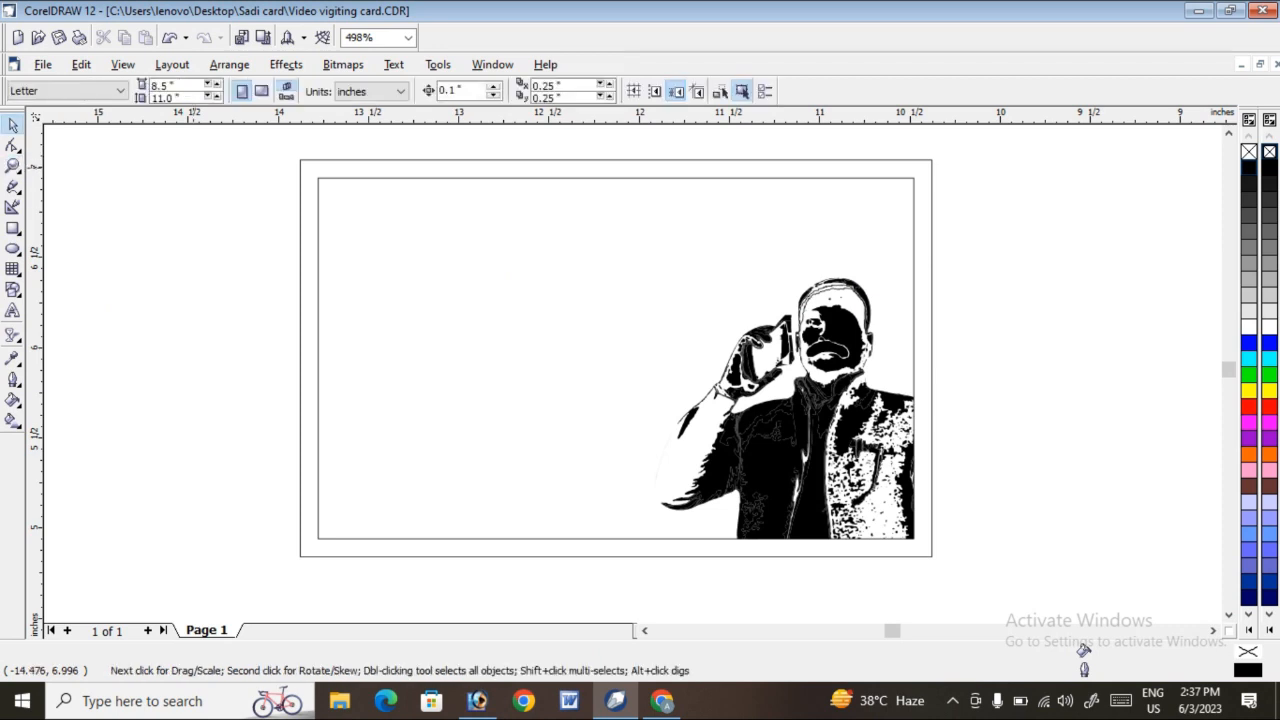
{"action": "left_click", "coordinate": [931, 172]}
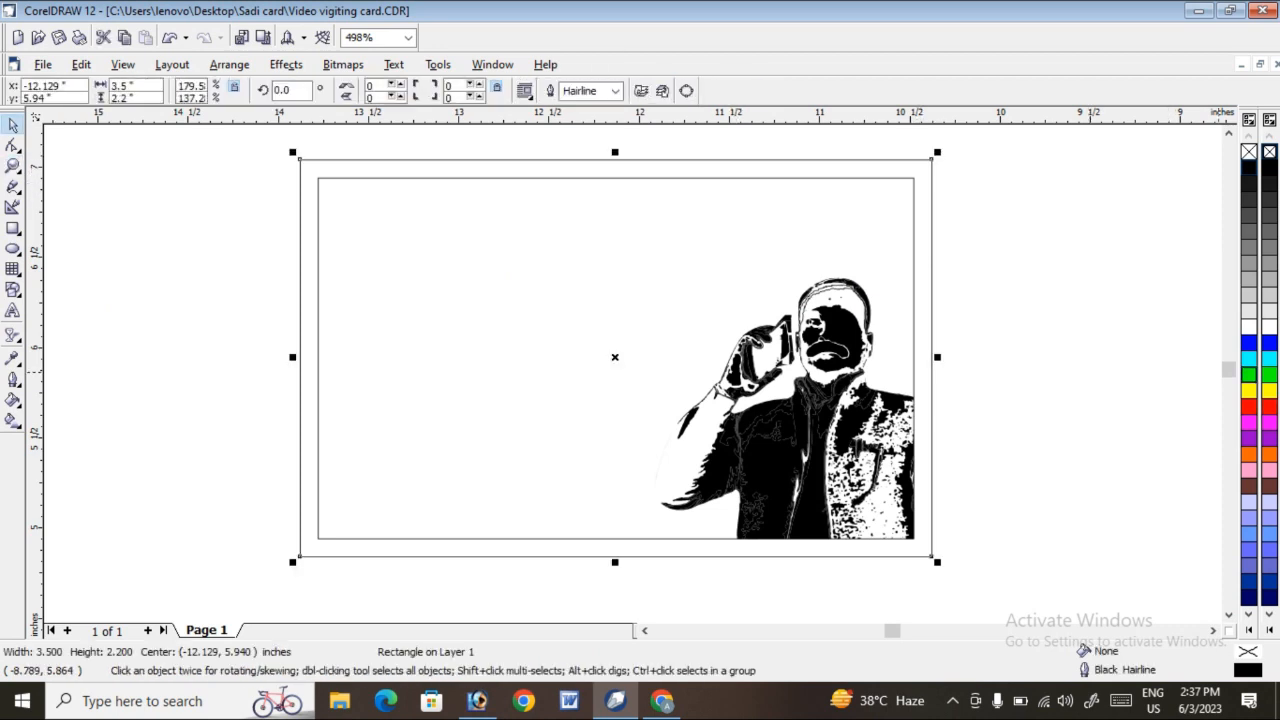
{"action": "left_click", "coordinate": [1248, 374]}
{"action": "left_click", "coordinate": [1053, 278]}
Open the inner rectangle's PowerClip contents for editing and activate the Ellipse tool.
{"action": "left_click", "coordinate": [890, 202]}
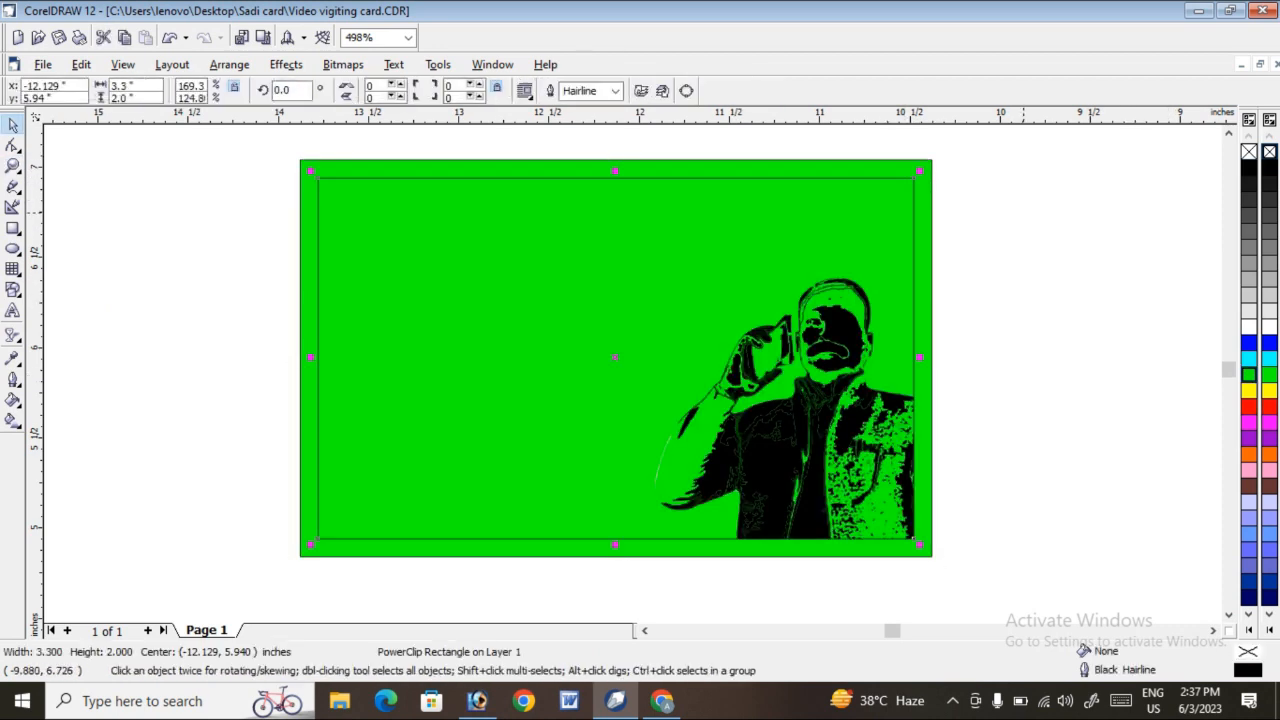
{"action": "left_click", "coordinate": [1022, 214]}
{"action": "left_click", "coordinate": [806, 183]}
{"action": "right_click", "coordinate": [799, 191]}
{"action": "left_click", "coordinate": [857, 220]}
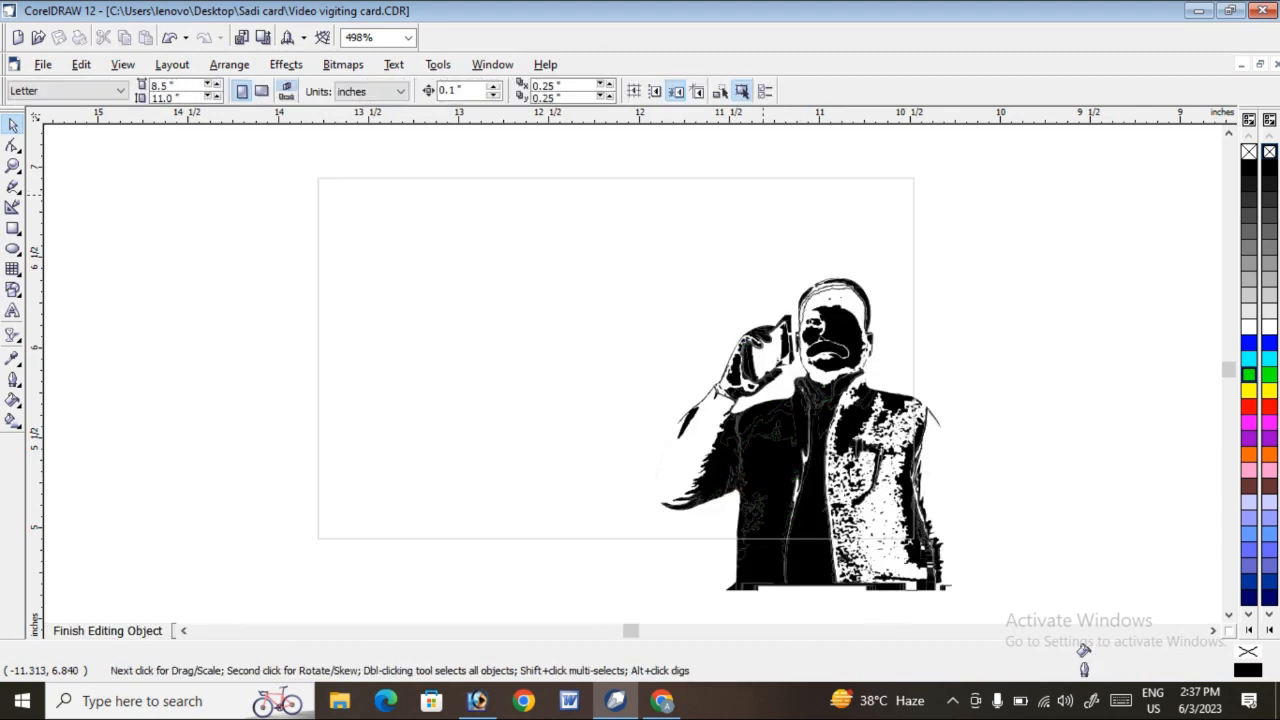
{"action": "key", "text": "F7"}
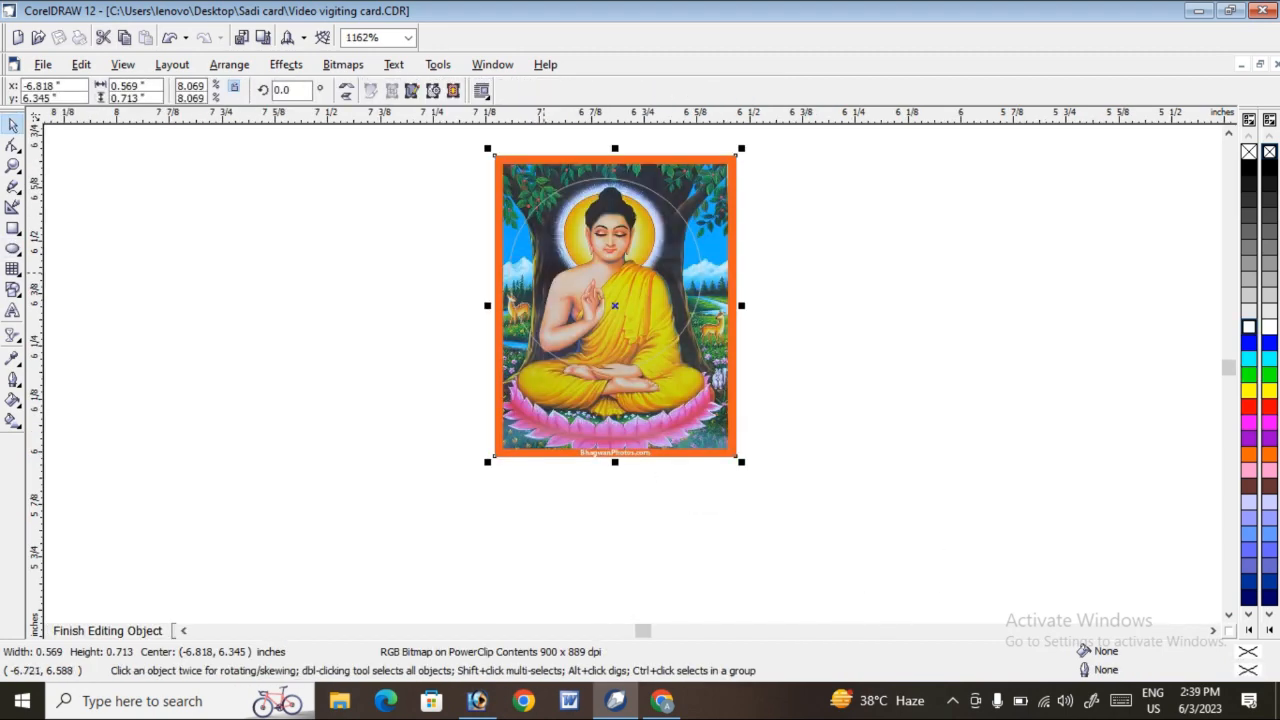
Finish editing the Buddha picture's clip and duplicate its circle into a row of four evenly spaced circles.
{"action": "left_click", "coordinate": [107, 630]}
{"action": "left_click_drag", "start_coordinate": [666, 274], "coordinate": [443, 315]}
{"action": "key", "text": "ctrl+r"}
{"action": "key", "text": "ctrl+r"}
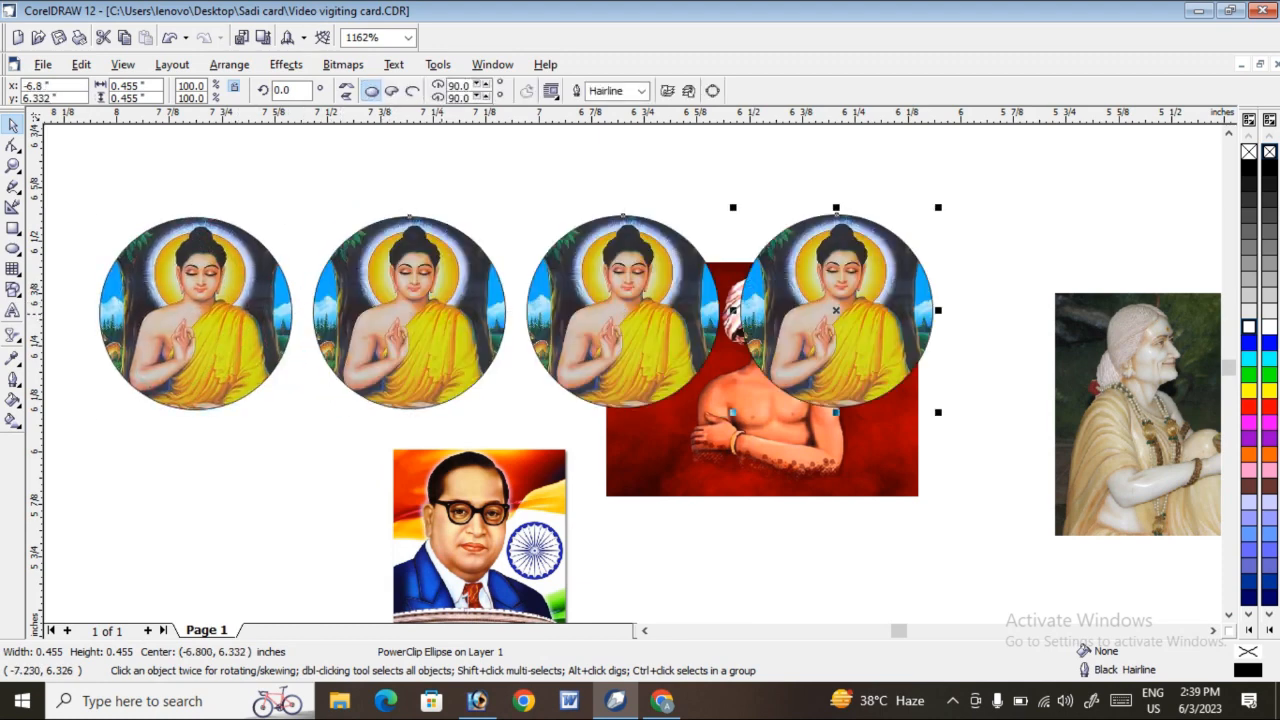
Align the centres of the four Buddha circles horizontally in one row.
{"action": "scroll", "coordinate": [392, 311], "scroll_direction": "up", "scroll_amount": 4}
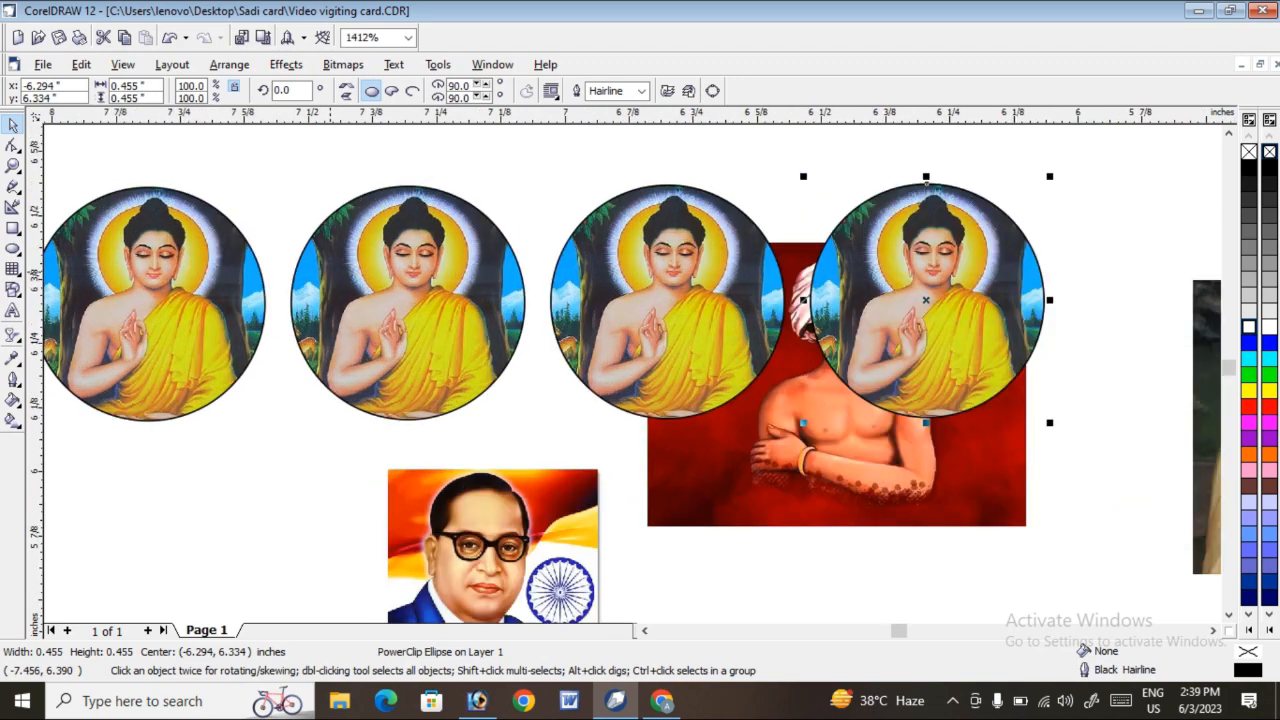
{"action": "scroll", "coordinate": [342, 283], "scroll_direction": "down", "scroll_amount": 10}
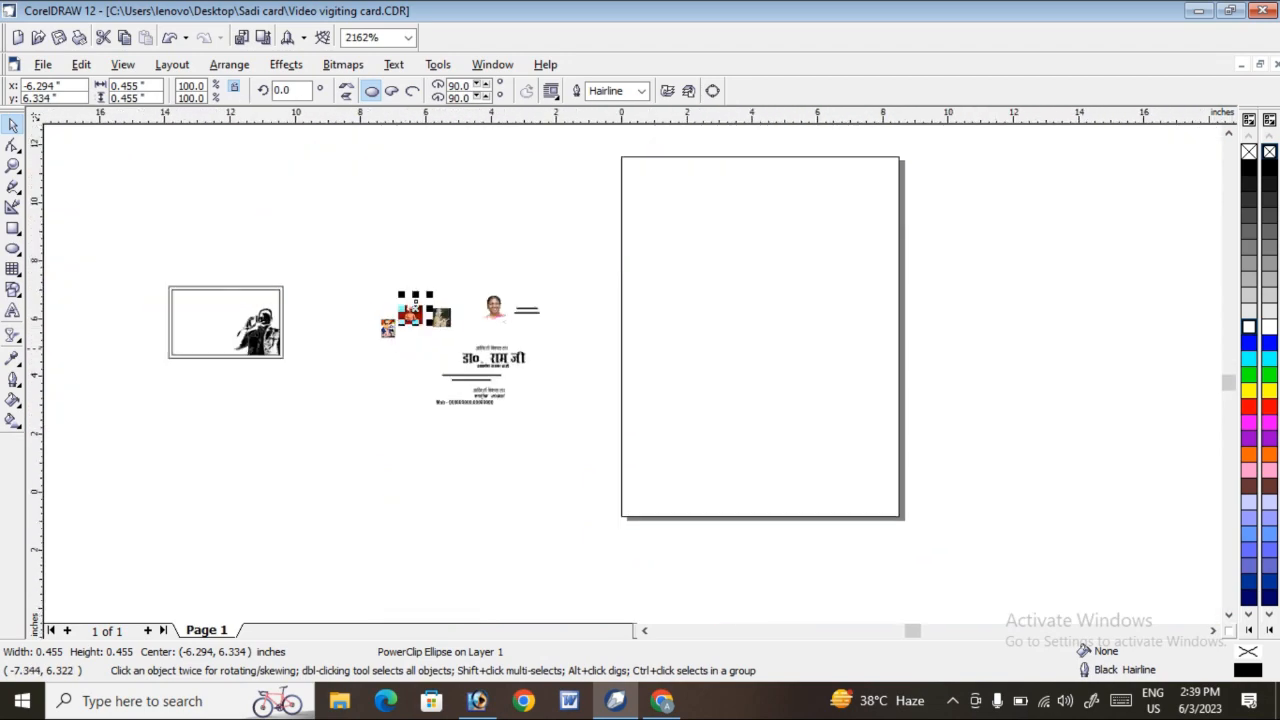
{"action": "scroll", "coordinate": [409, 349], "scroll_direction": "up", "scroll_amount": 2}
{"action": "scroll", "coordinate": [409, 286], "scroll_direction": "up", "scroll_amount": 2}
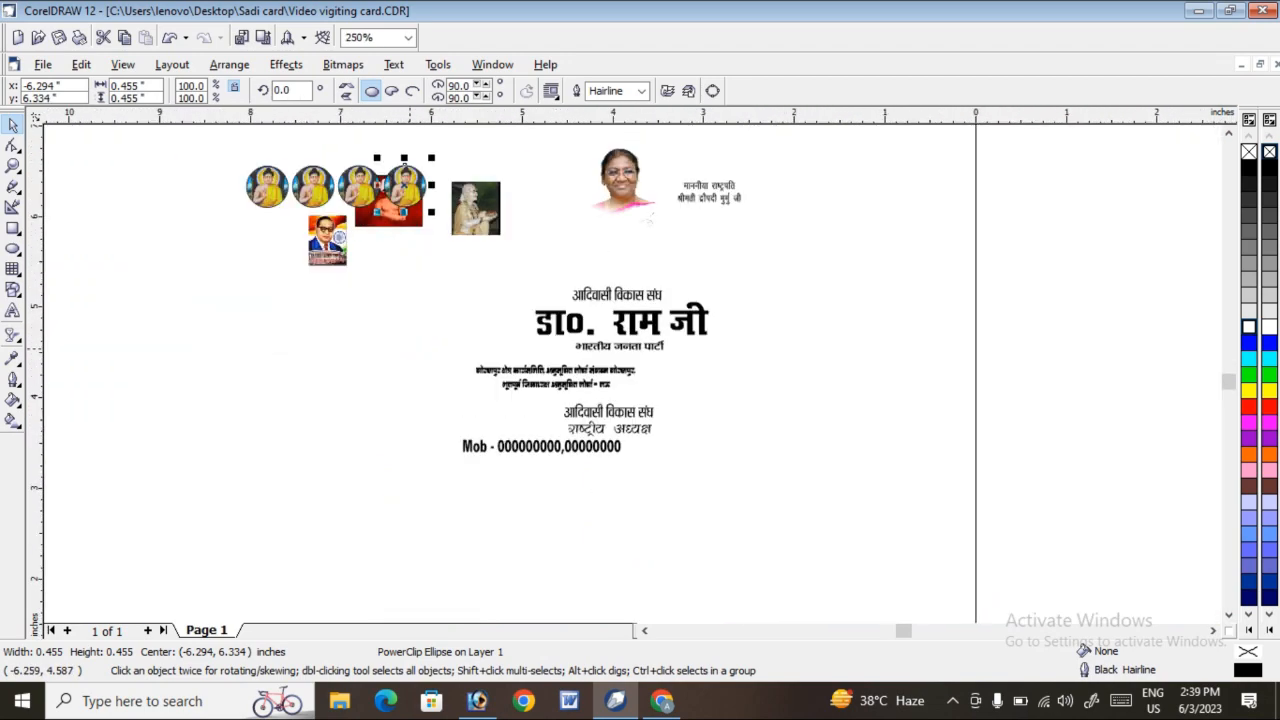
{"action": "left_click", "coordinate": [415, 131]}
{"action": "left_click", "coordinate": [13, 165]}
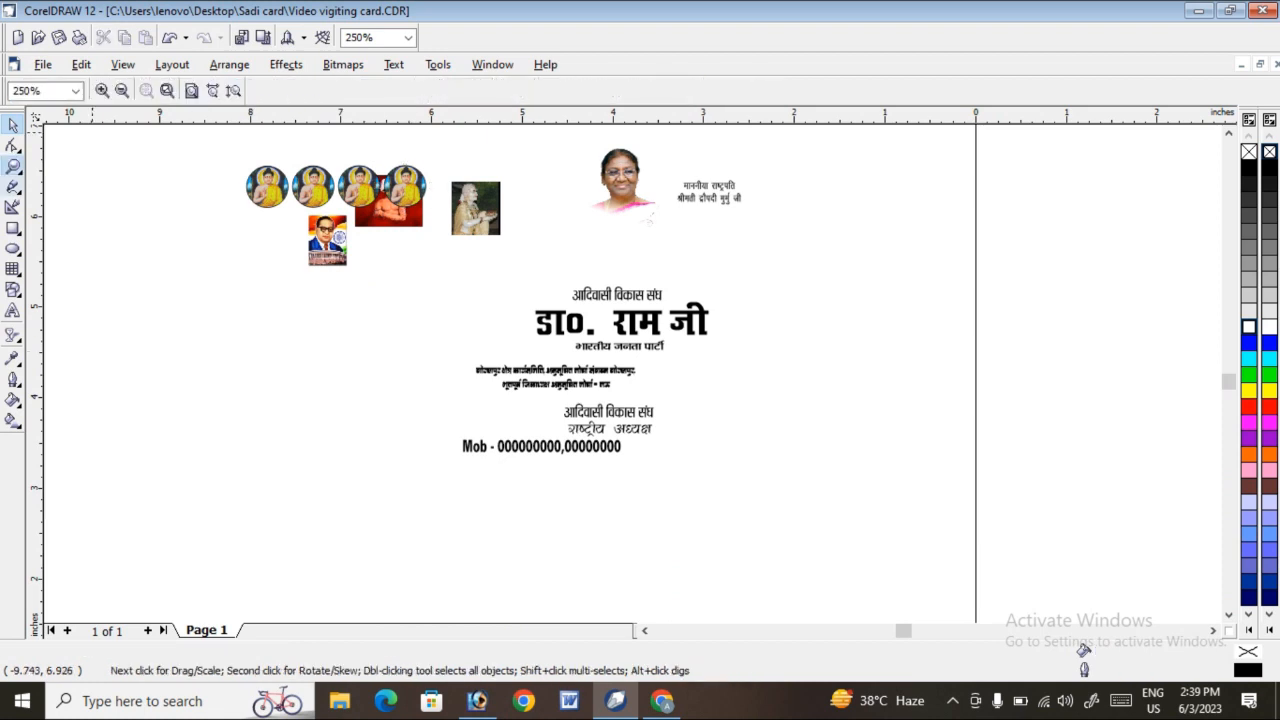
{"action": "left_click_drag", "start_coordinate": [194, 146], "coordinate": [440, 230]}
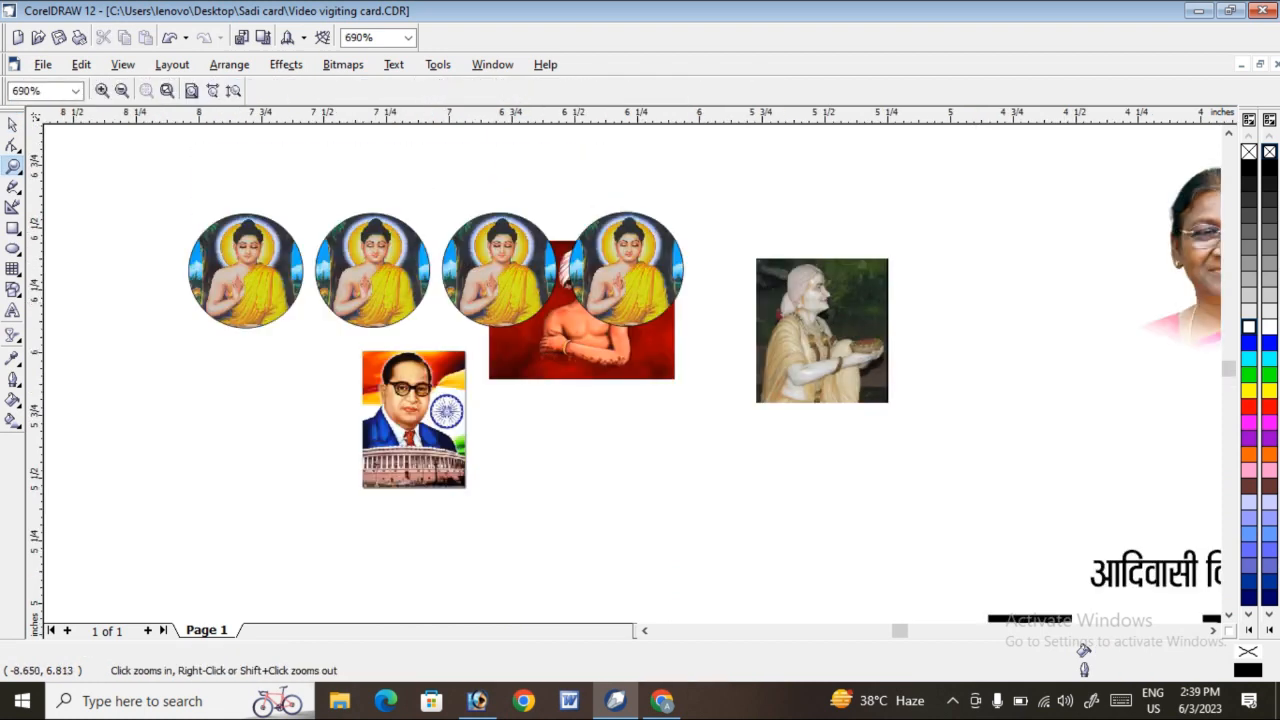
{"action": "key", "text": "space"}
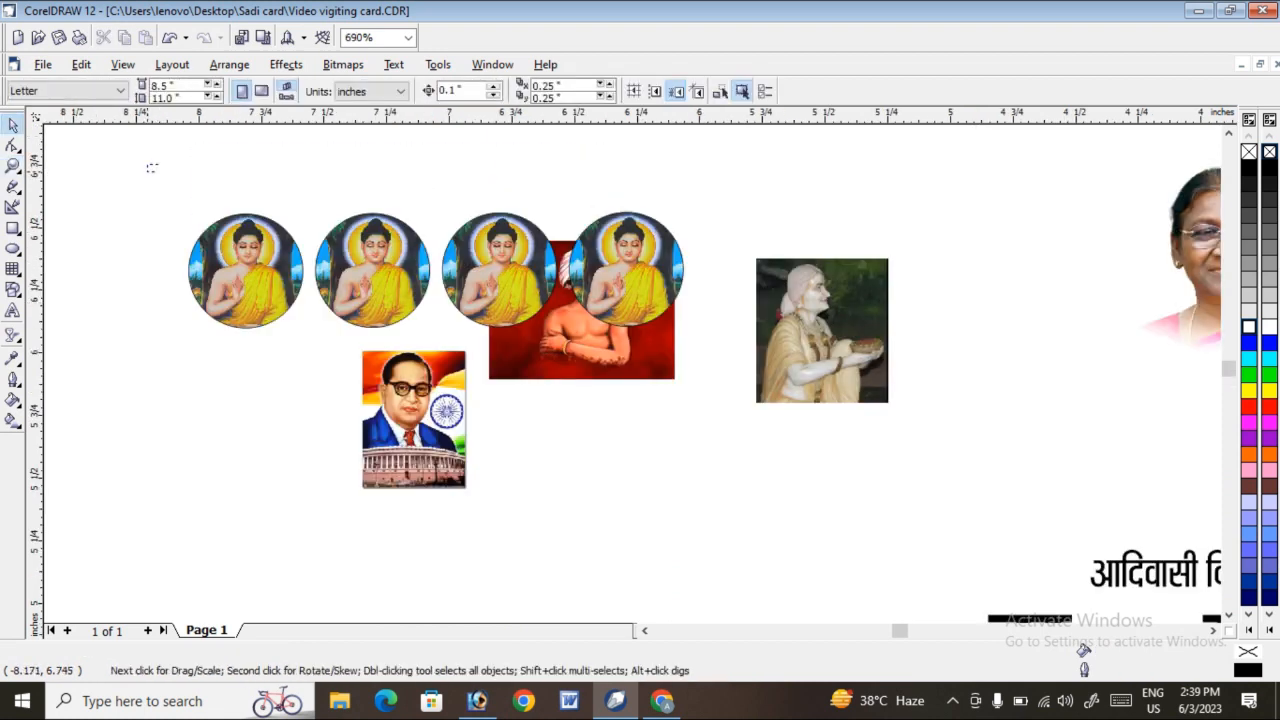
{"action": "left_click_drag", "start_coordinate": [152, 167], "coordinate": [700, 345]}
{"action": "key", "text": "e"}
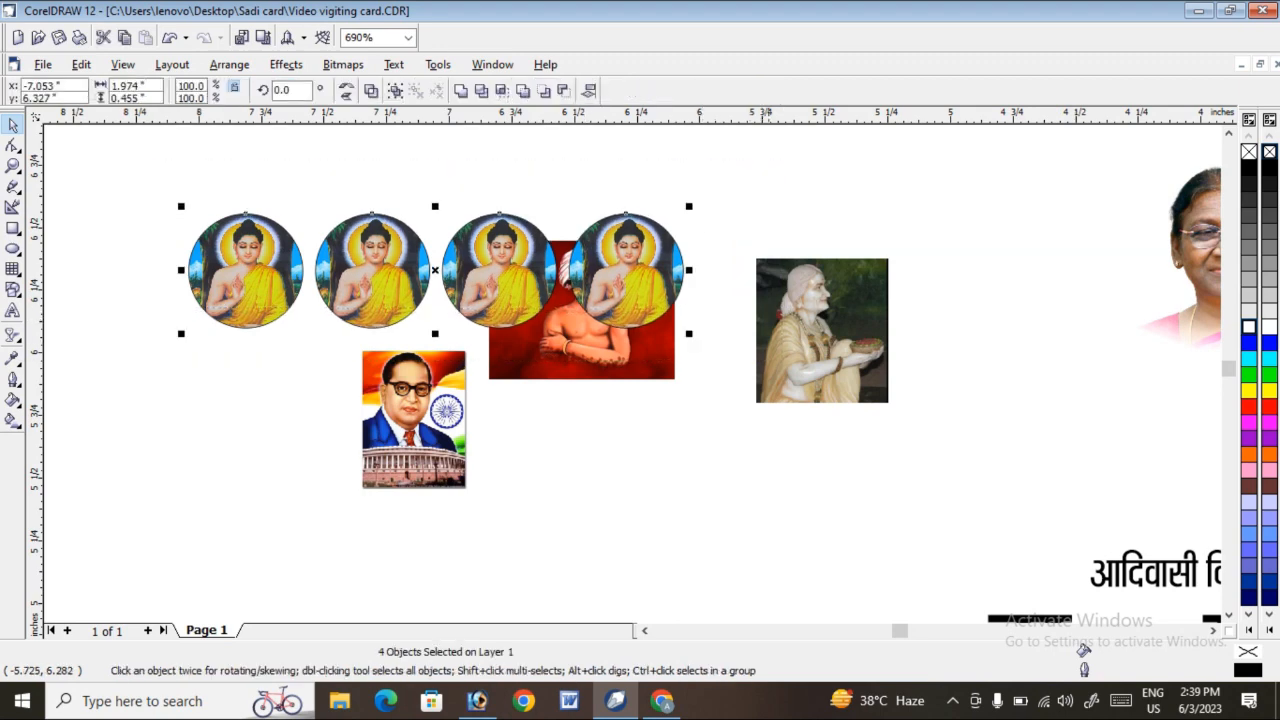
{"action": "left_click", "coordinate": [767, 193]}
PowerClip the portrait of the man in glasses with the flag inside the second circle.
{"action": "left_click", "coordinate": [584, 338]}
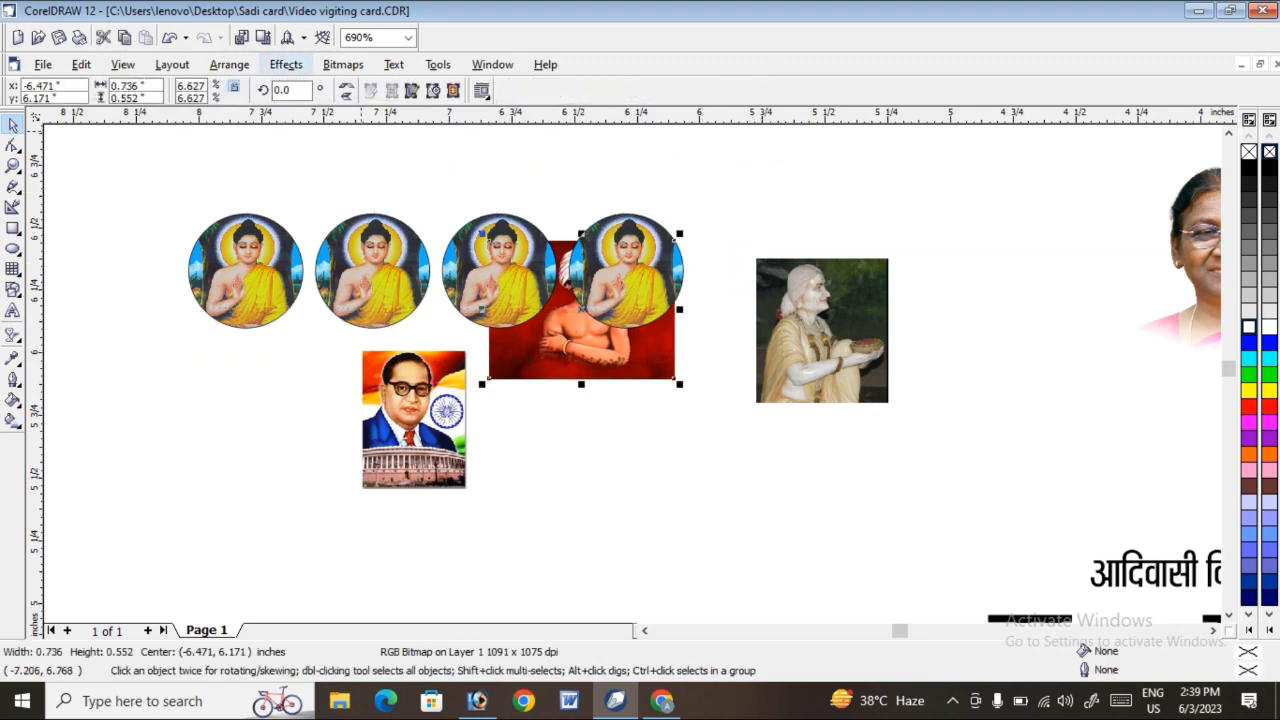
{"action": "left_click", "coordinate": [405, 400]}
{"action": "left_click", "coordinate": [286, 64]}
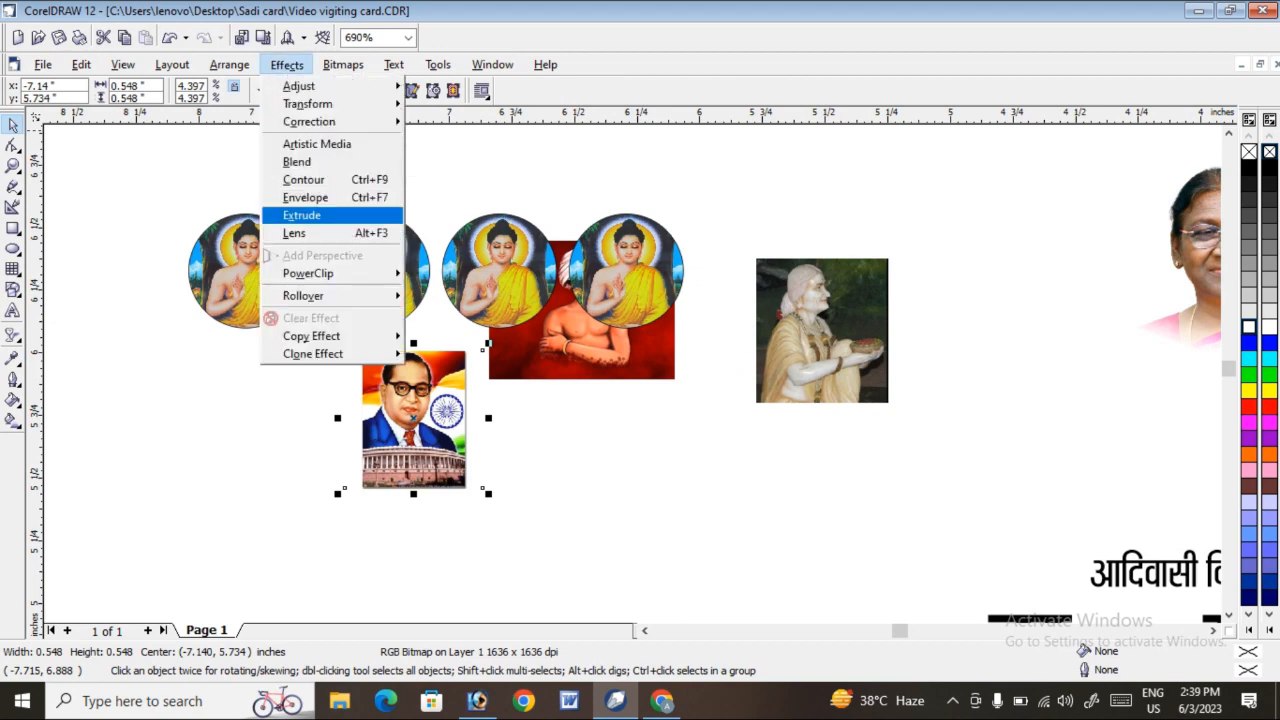
{"action": "left_click", "coordinate": [490, 274]}
{"action": "left_click", "coordinate": [371, 268]}
{"action": "right_click", "coordinate": [376, 267]}
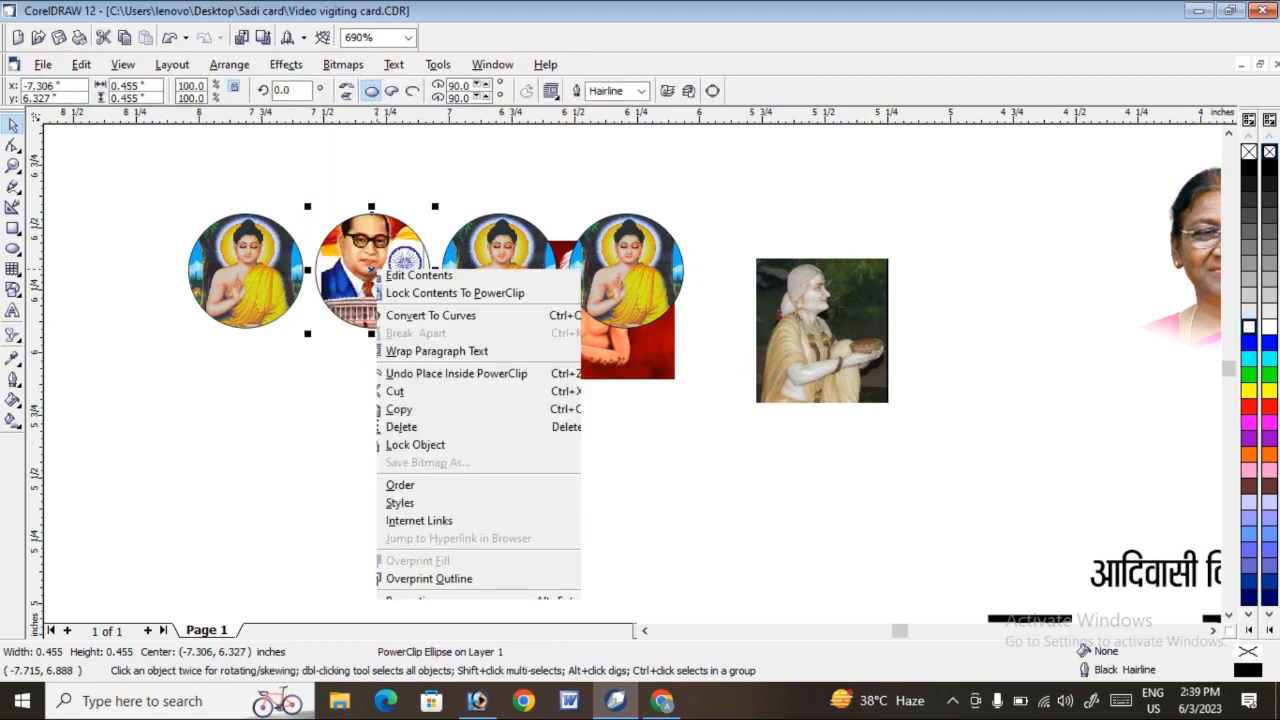
PowerClip the picture of the turbaned man on red inside the third circle.
{"action": "left_click", "coordinate": [663, 361]}
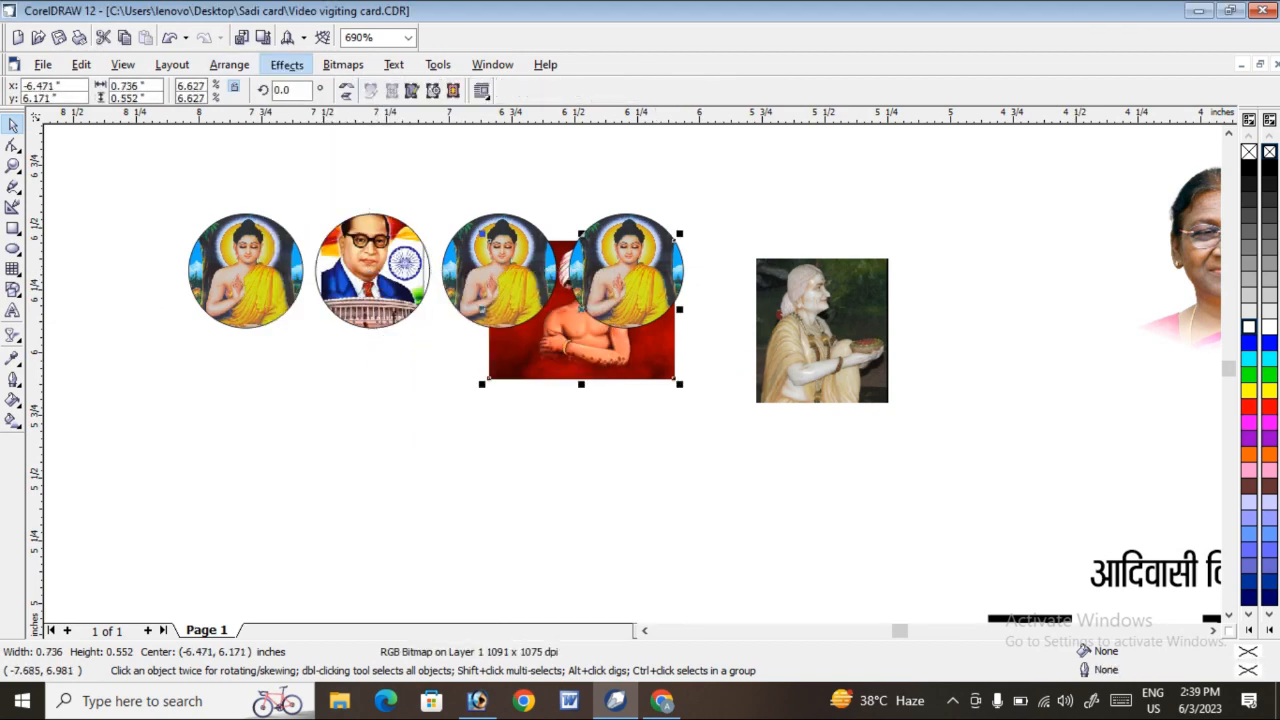
{"action": "left_click", "coordinate": [286, 64]}
{"action": "mouse_move", "coordinate": [330, 273]}
{"action": "left_click", "coordinate": [484, 276]}
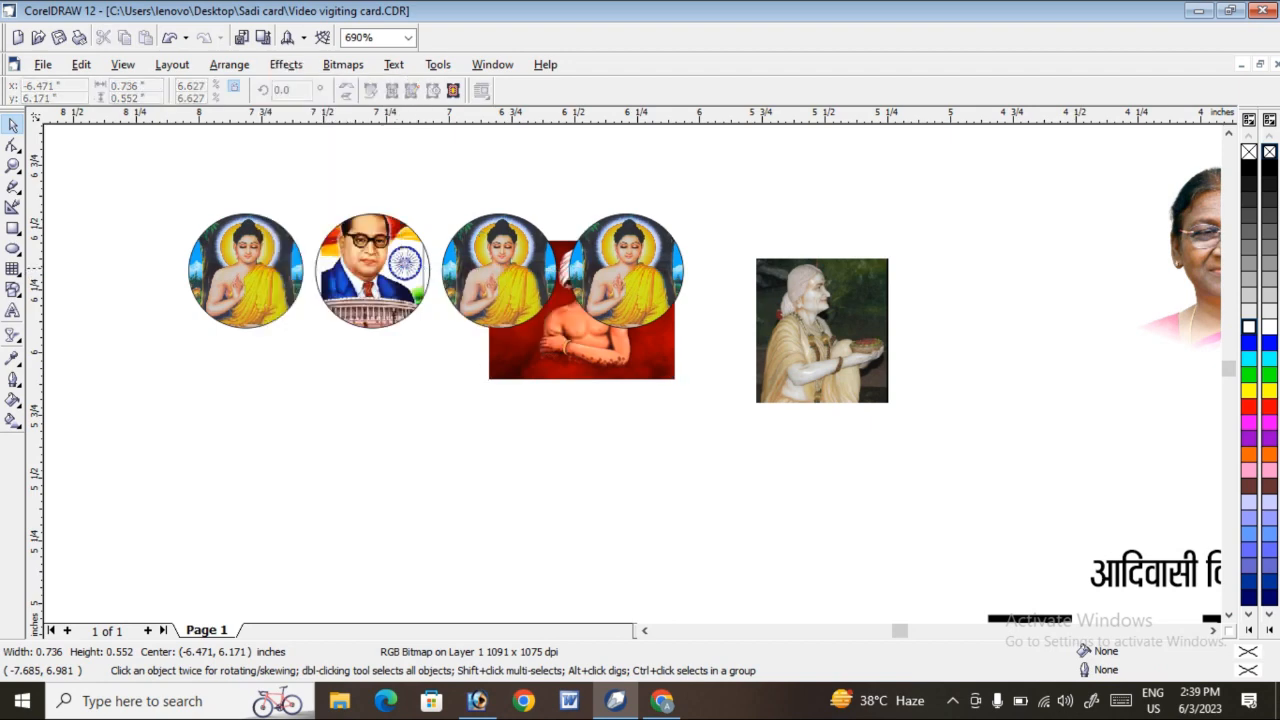
{"action": "left_click", "coordinate": [484, 267]}
{"action": "right_click", "coordinate": [483, 266]}
{"action": "right_click", "coordinate": [496, 290]}
{"action": "left_click", "coordinate": [545, 316]}
PowerClip the picture of the seated statue holding a bowl inside the fourth circle.
{"action": "left_click", "coordinate": [802, 318]}
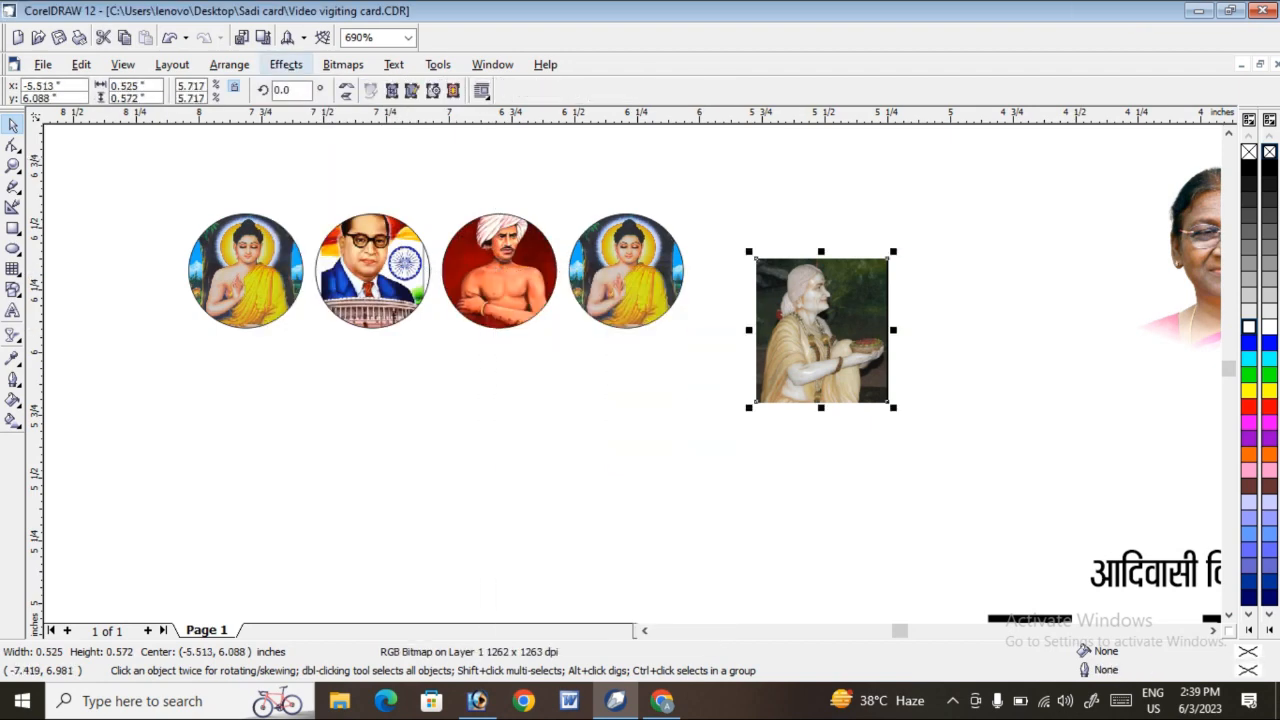
{"action": "left_click", "coordinate": [286, 64]}
{"action": "mouse_move", "coordinate": [330, 273]}
{"action": "left_click", "coordinate": [465, 273]}
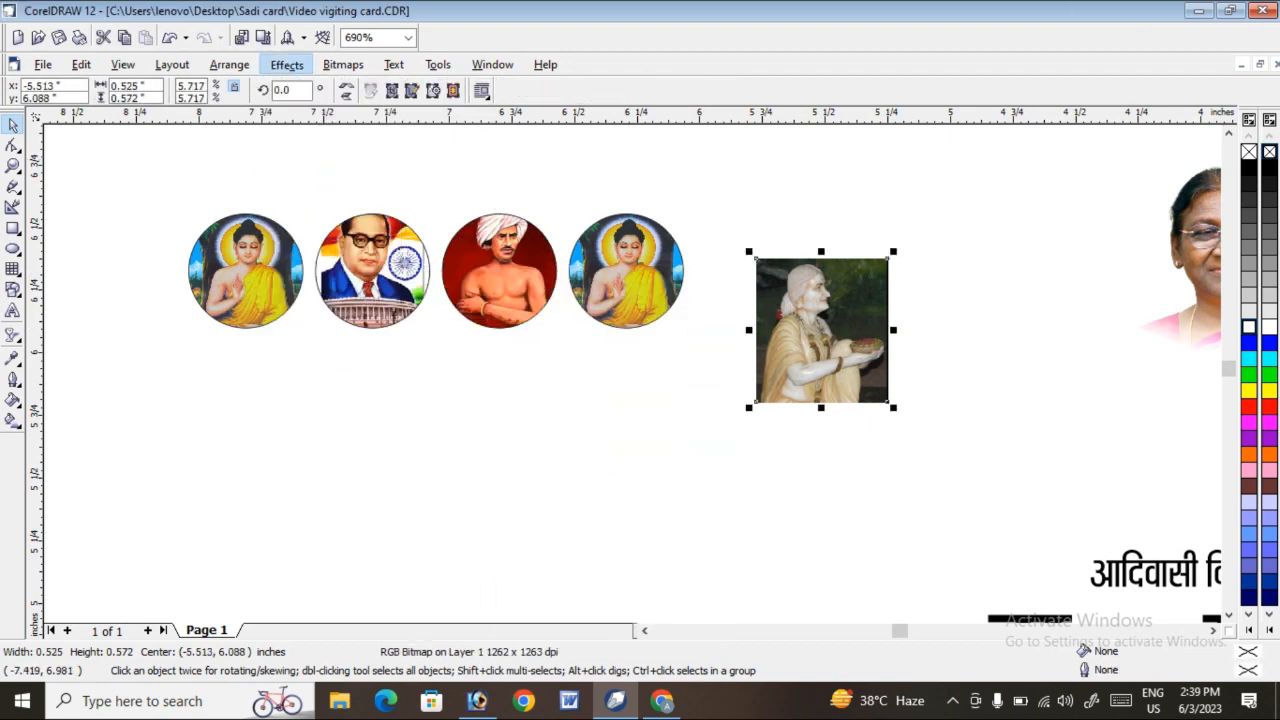
{"action": "left_click", "coordinate": [626, 270]}
Open the fourth circle's PowerClip contents for editing and delete the leftover Buddha picture behind the statue.
{"action": "right_click", "coordinate": [585, 277]}
{"action": "left_click", "coordinate": [640, 305]}
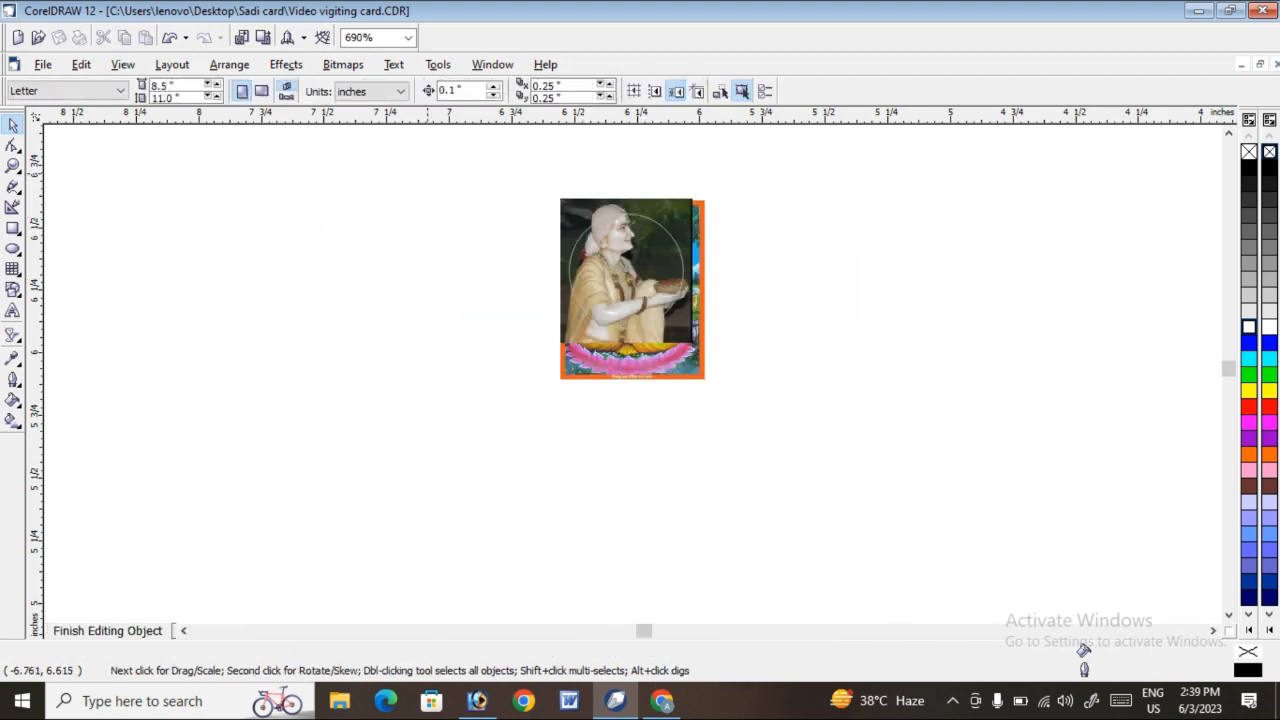
{"action": "key", "text": "z"}
{"action": "left_click_drag", "start_coordinate": [739, 372], "coordinate": [747, 373]}
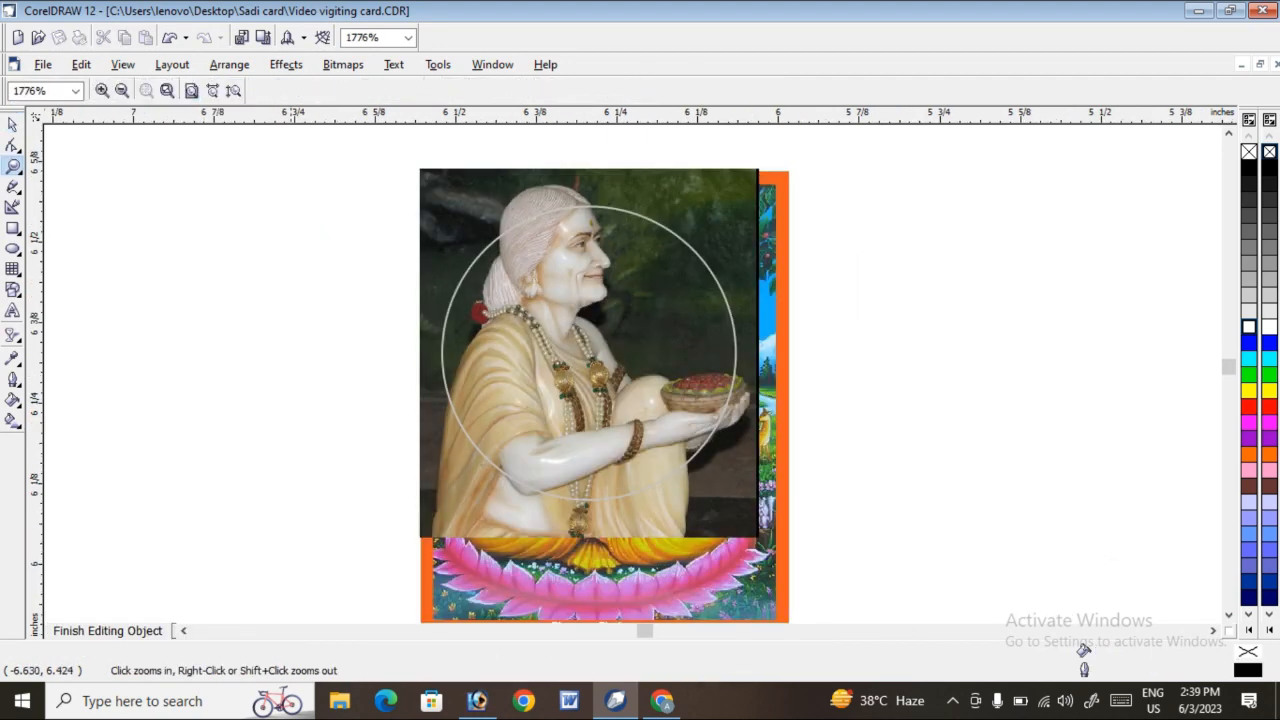
{"action": "key", "text": "space"}
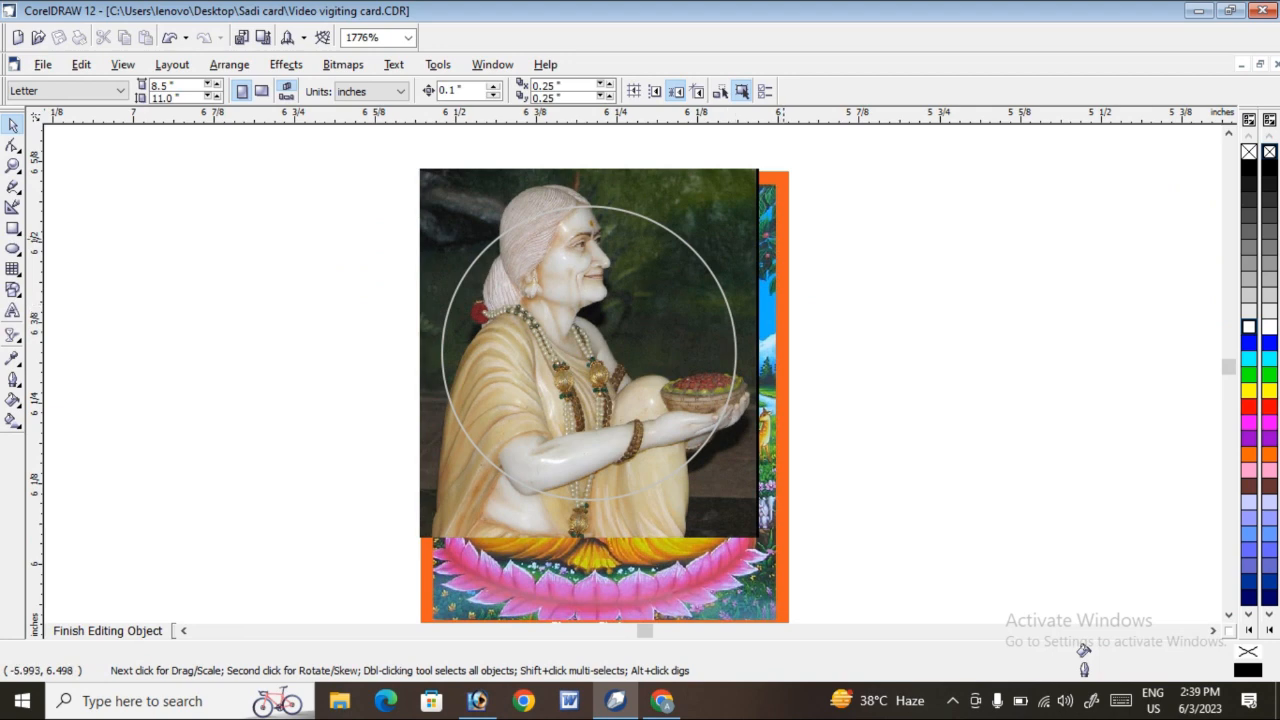
{"action": "left_click", "coordinate": [785, 234]}
{"action": "key", "text": "Delete"}
Scale the statue picture to about 0.477 by 0.520 inches, position it to cover the circle, and finish editing the clip.
{"action": "left_click", "coordinate": [713, 242]}
{"action": "left_click_drag", "start_coordinate": [736, 286], "coordinate": [757, 316]}
{"action": "left_click", "coordinate": [786, 200]}
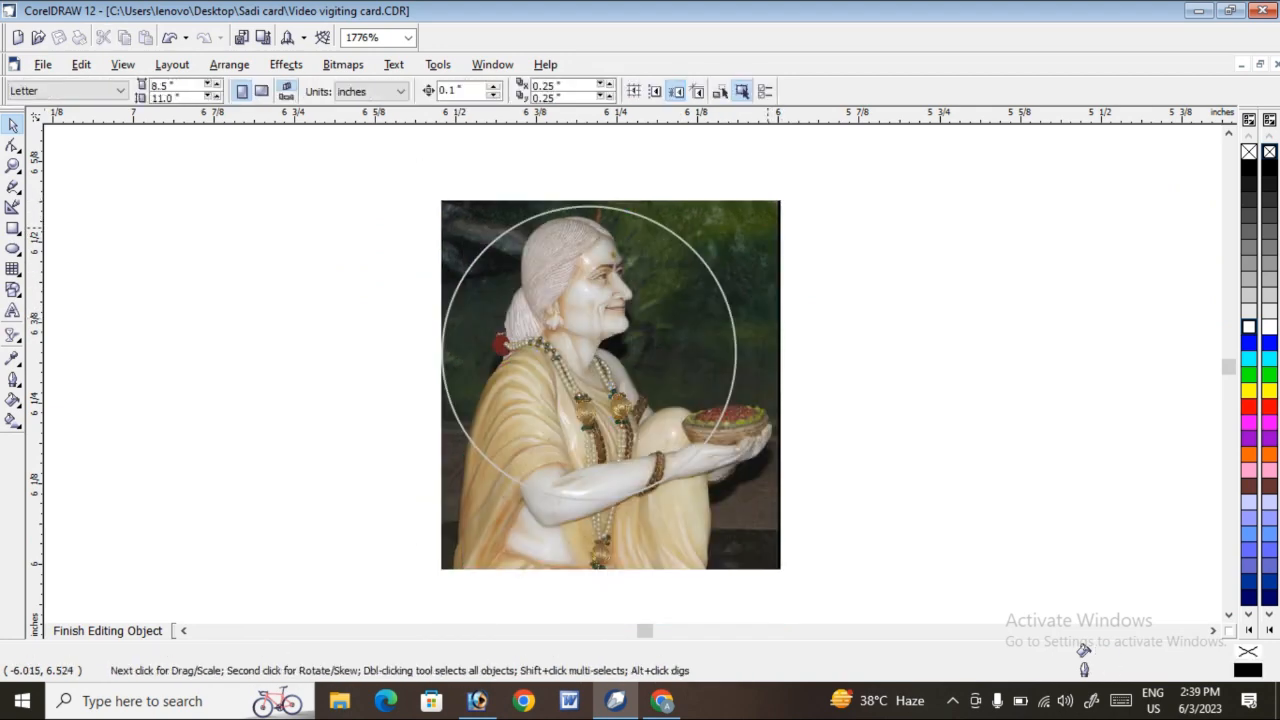
{"action": "left_click", "coordinate": [778, 208]}
{"action": "left_click_drag", "start_coordinate": [784, 195], "coordinate": [749, 236]}
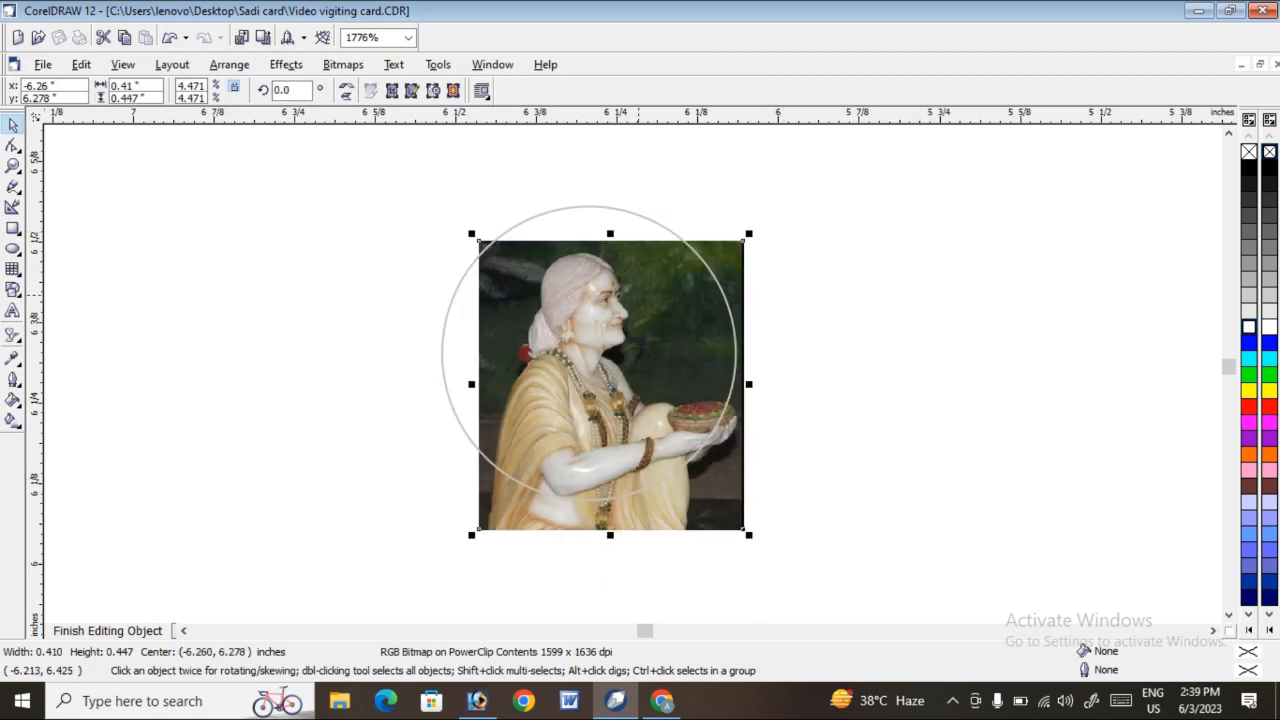
{"action": "left_click_drag", "start_coordinate": [662, 402], "coordinate": [615, 363]}
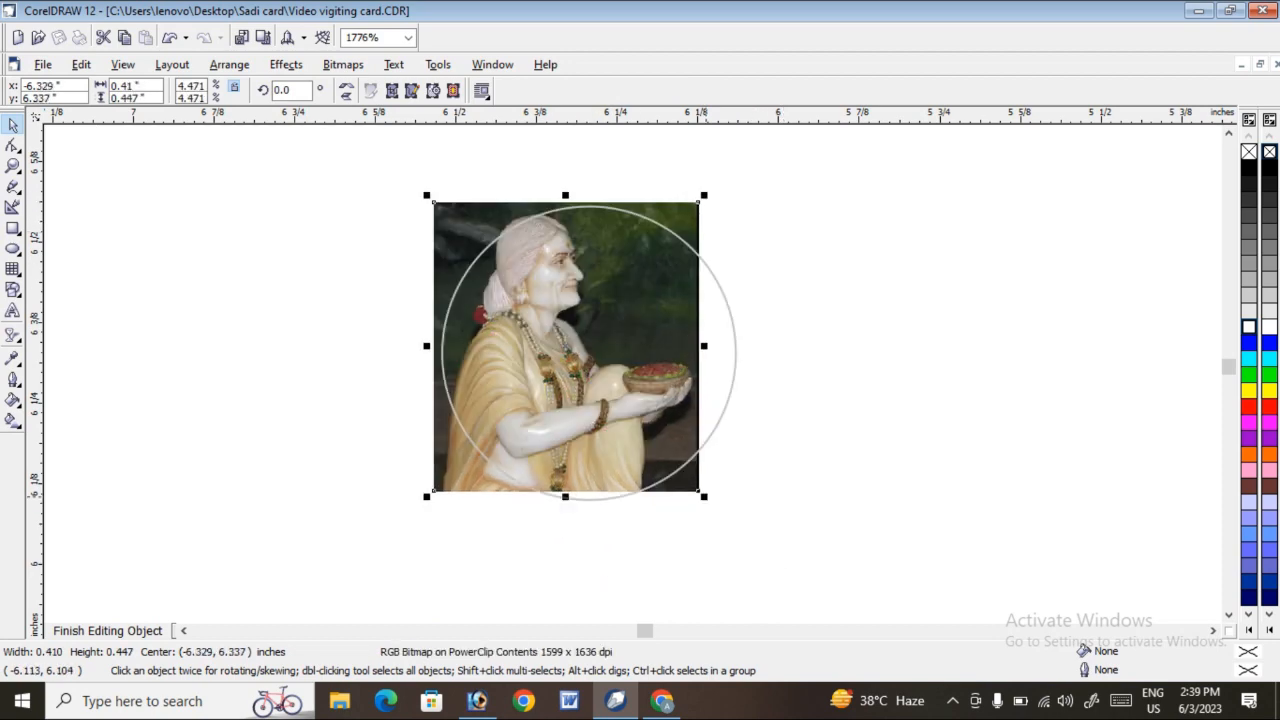
{"action": "mouse_move", "coordinate": [704, 496]}
{"action": "left_mouse_down"}
{"action": "mouse_move", "coordinate": [731, 522]}
{"action": "mouse_move", "coordinate": [705, 488]}
{"action": "left_mouse_up"}
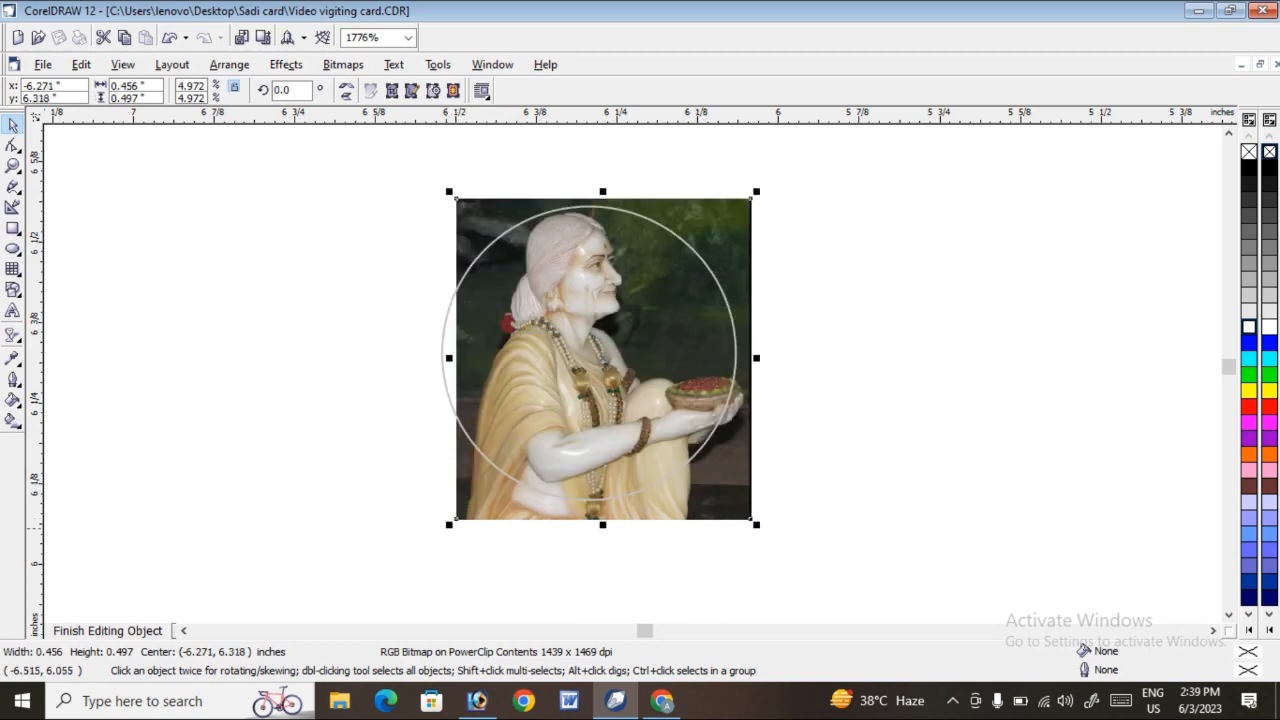
{"action": "mouse_move", "coordinate": [449, 524]}
{"action": "left_mouse_down"}
{"action": "mouse_move", "coordinate": [424, 551]}
{"action": "mouse_move", "coordinate": [435, 539]}
{"action": "left_mouse_up"}
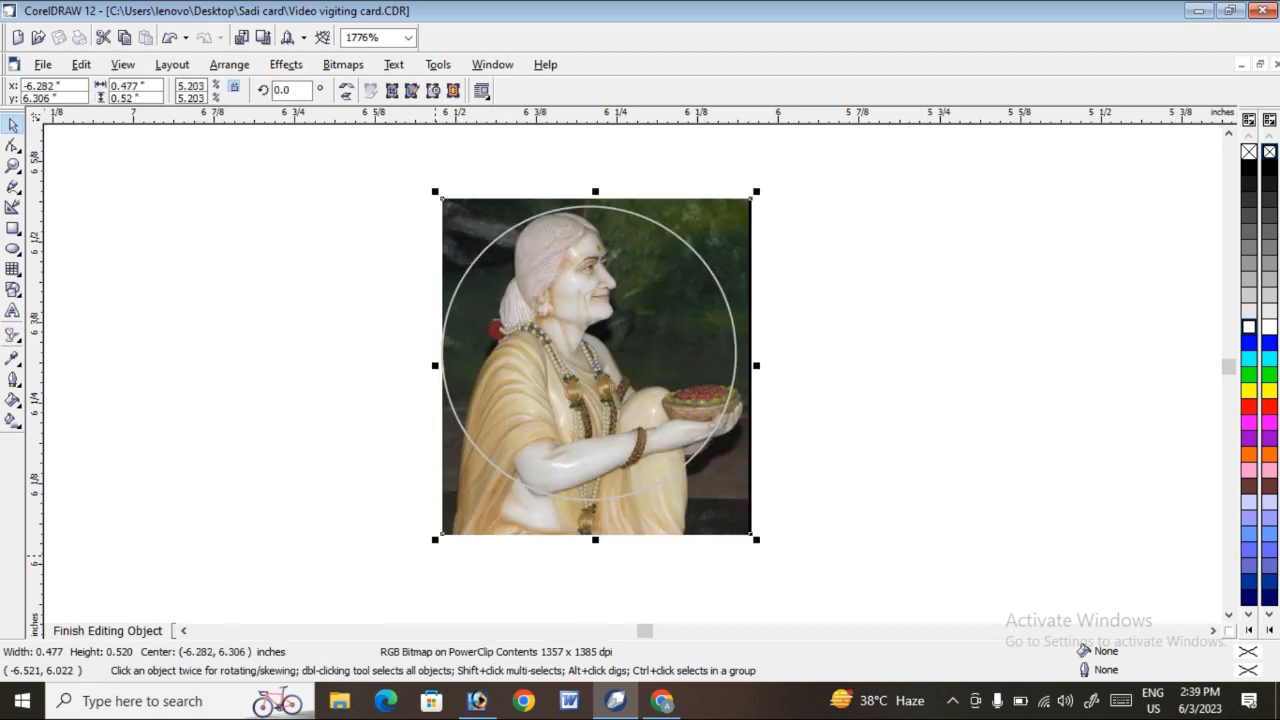
{"action": "left_click_drag", "start_coordinate": [553, 489], "coordinate": [554, 496]}
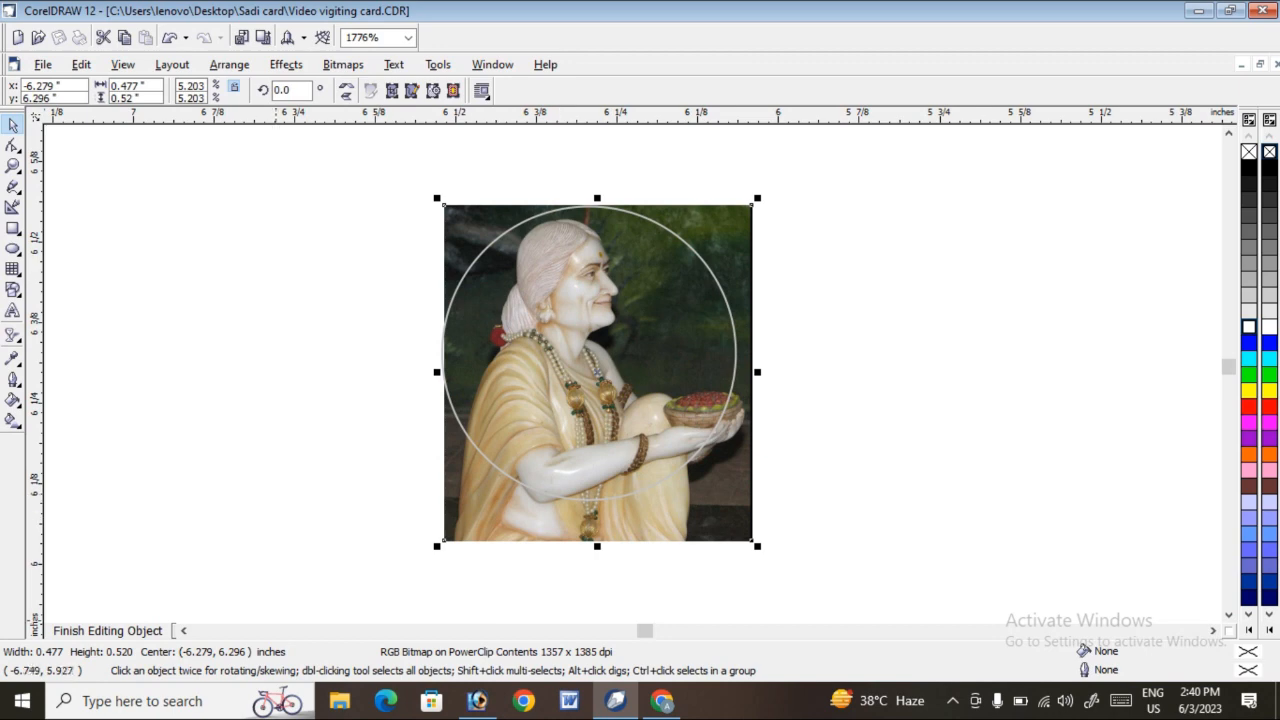
{"action": "left_click", "coordinate": [107, 630]}
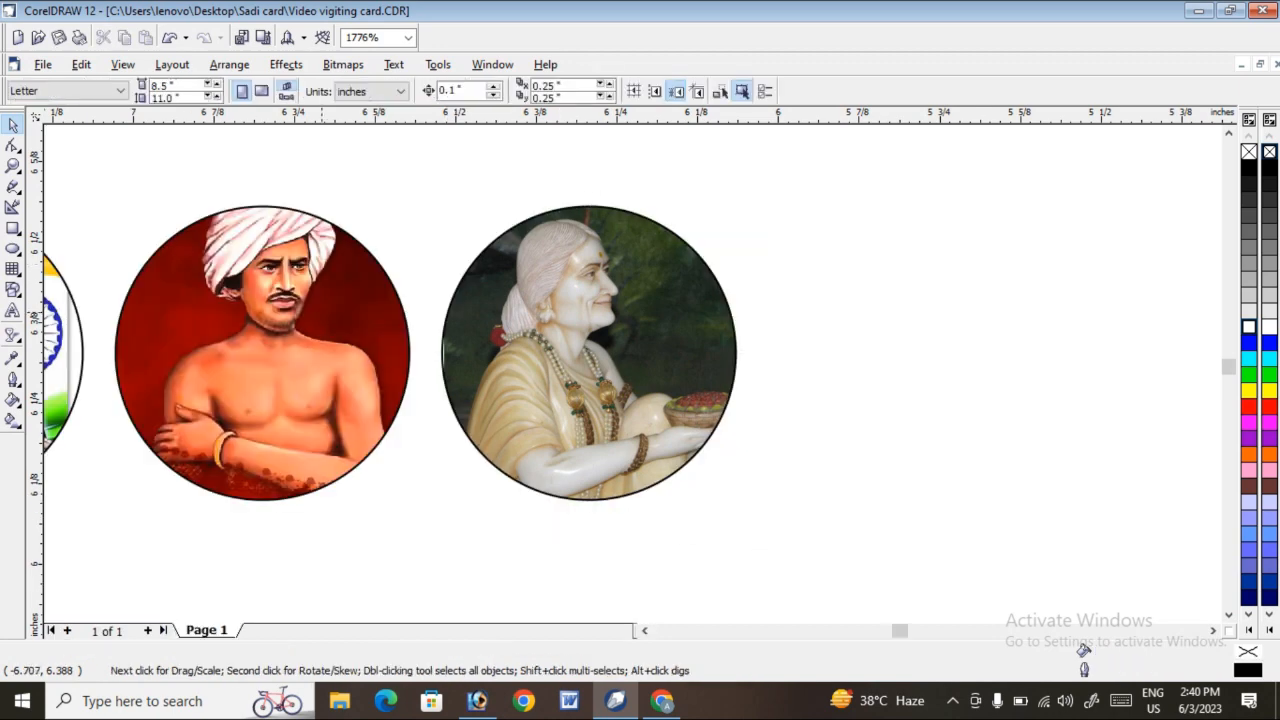
In the third circle's clip, delete the leftover Buddha picture and shift the turbaned portrait down so the whole head fits inside.
{"action": "left_click", "coordinate": [322, 297]}
{"action": "right_click", "coordinate": [322, 297]}
{"action": "left_click", "coordinate": [380, 326]}
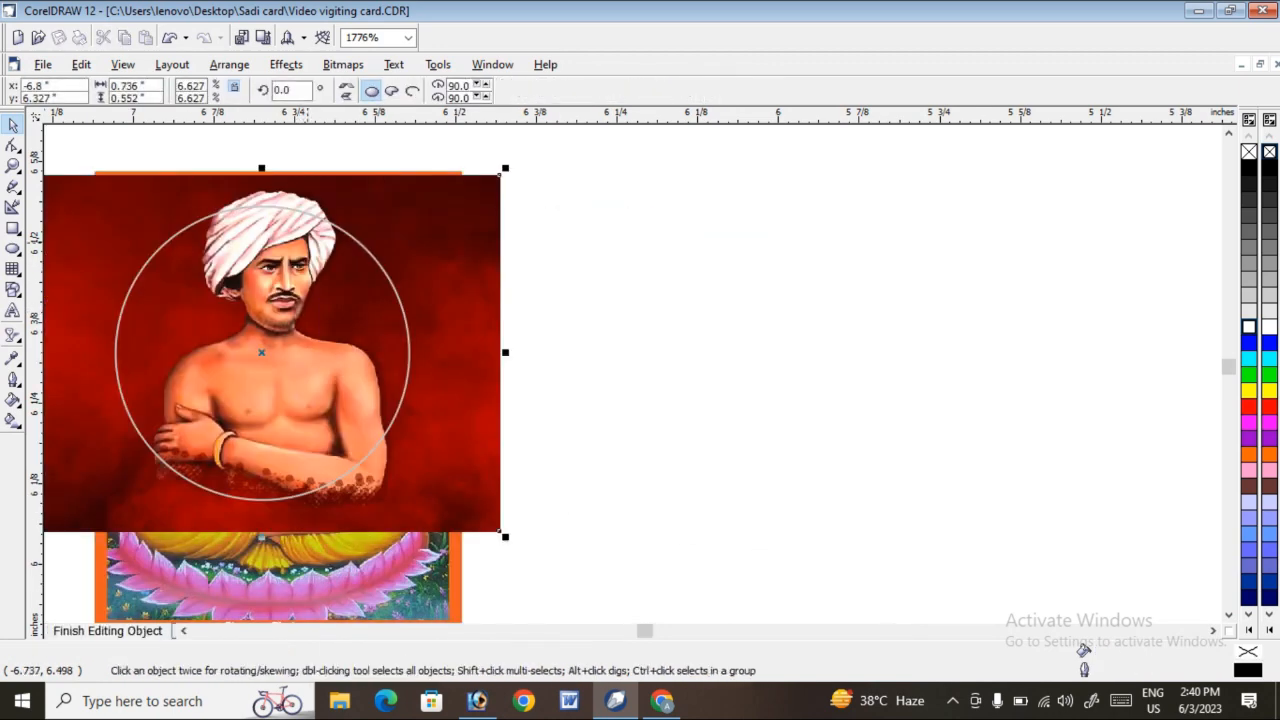
{"action": "left_click", "coordinate": [362, 563]}
{"action": "key", "text": "Delete"}
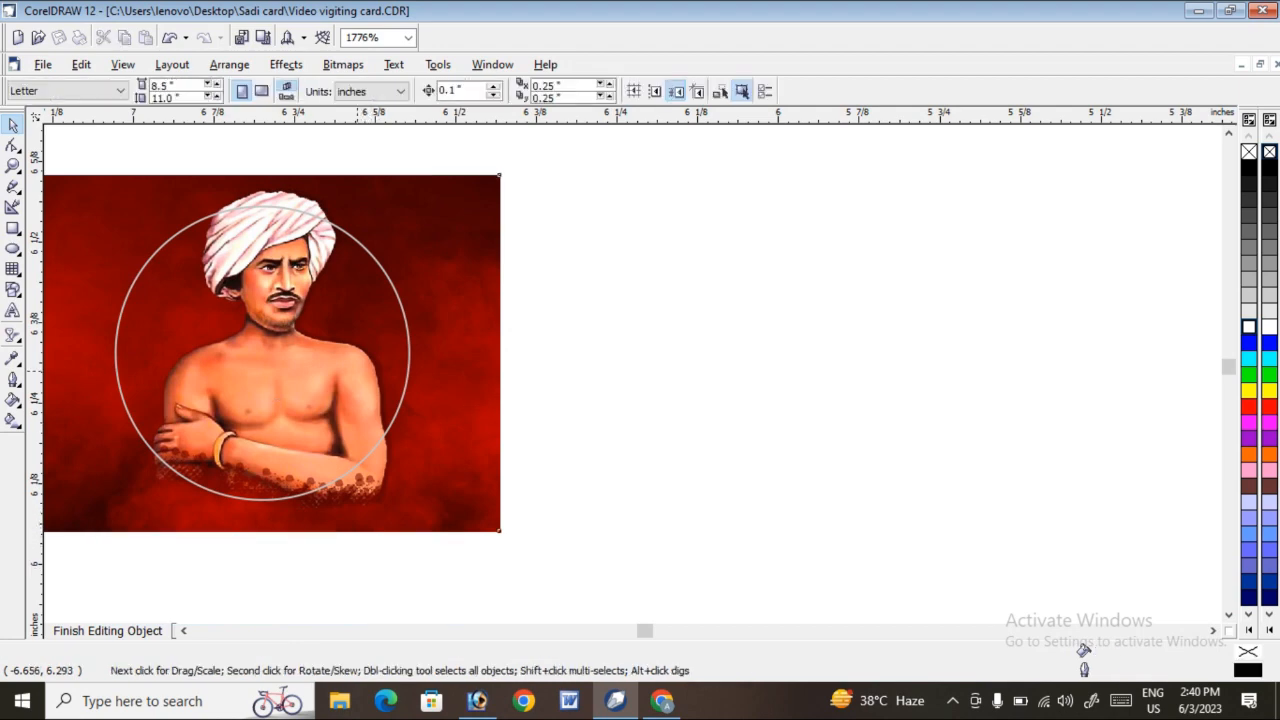
{"action": "mouse_move", "coordinate": [356, 373]}
{"action": "left_mouse_down"}
{"action": "mouse_move", "coordinate": [356, 423]}
{"action": "mouse_move", "coordinate": [354, 393]}
{"action": "left_mouse_up"}
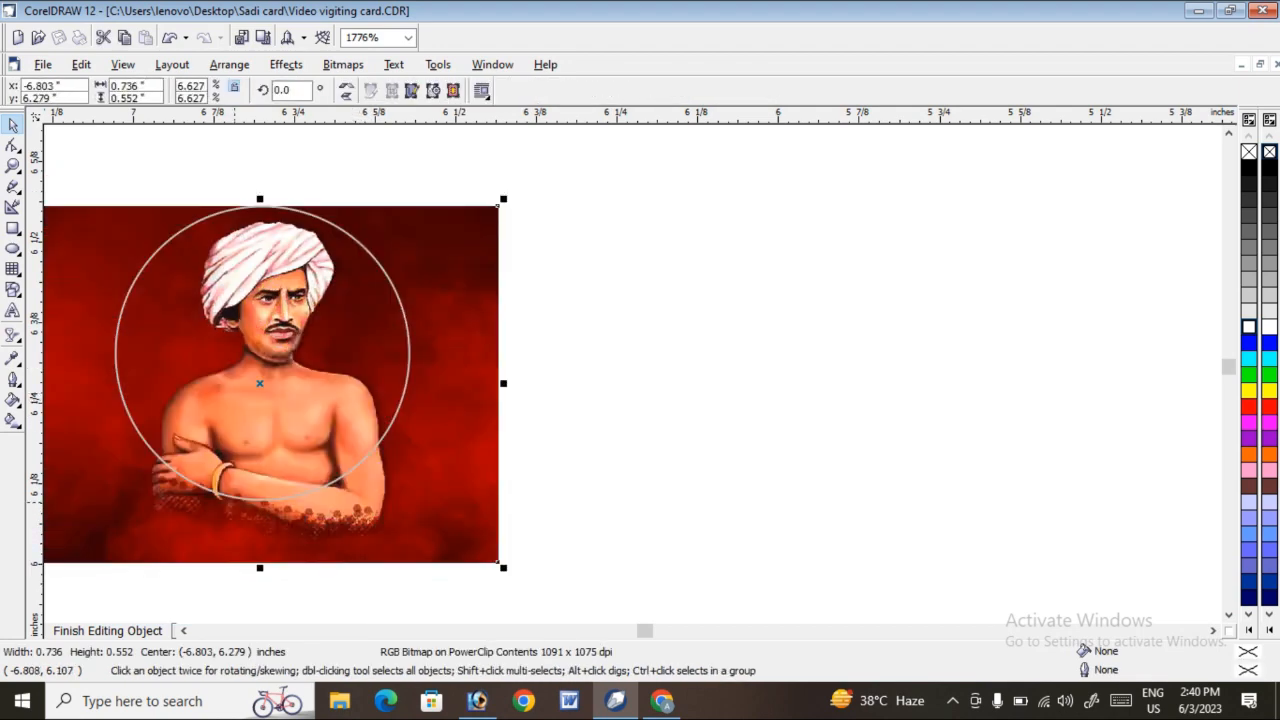
{"action": "left_click", "coordinate": [107, 630]}
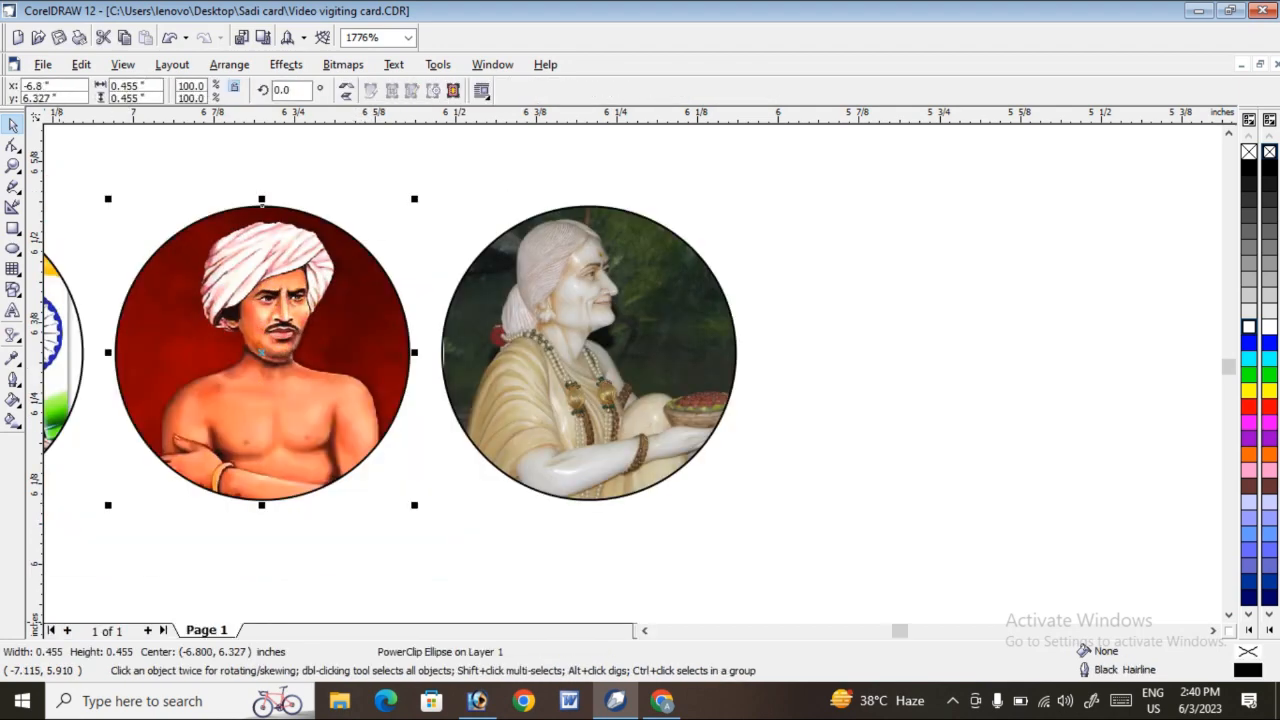
Open the second circle's PowerClip contents, shift the glasses portrait down and delete the leftover Buddha picture.
{"action": "left_click", "coordinate": [645, 630]}
{"action": "left_click", "coordinate": [645, 630]}
{"action": "left_click", "coordinate": [645, 630]}
{"action": "left_click", "coordinate": [645, 630]}
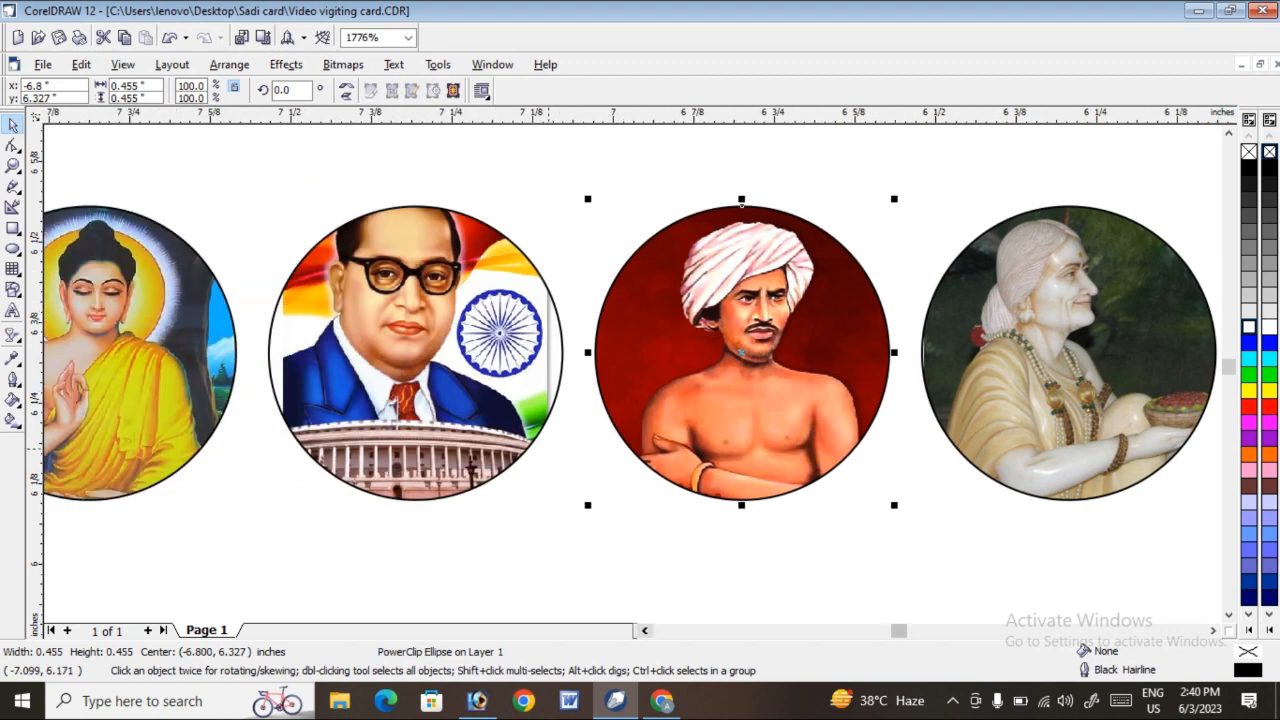
{"action": "left_click", "coordinate": [497, 344]}
{"action": "left_click", "coordinate": [499, 343], "text": "ctrl"}
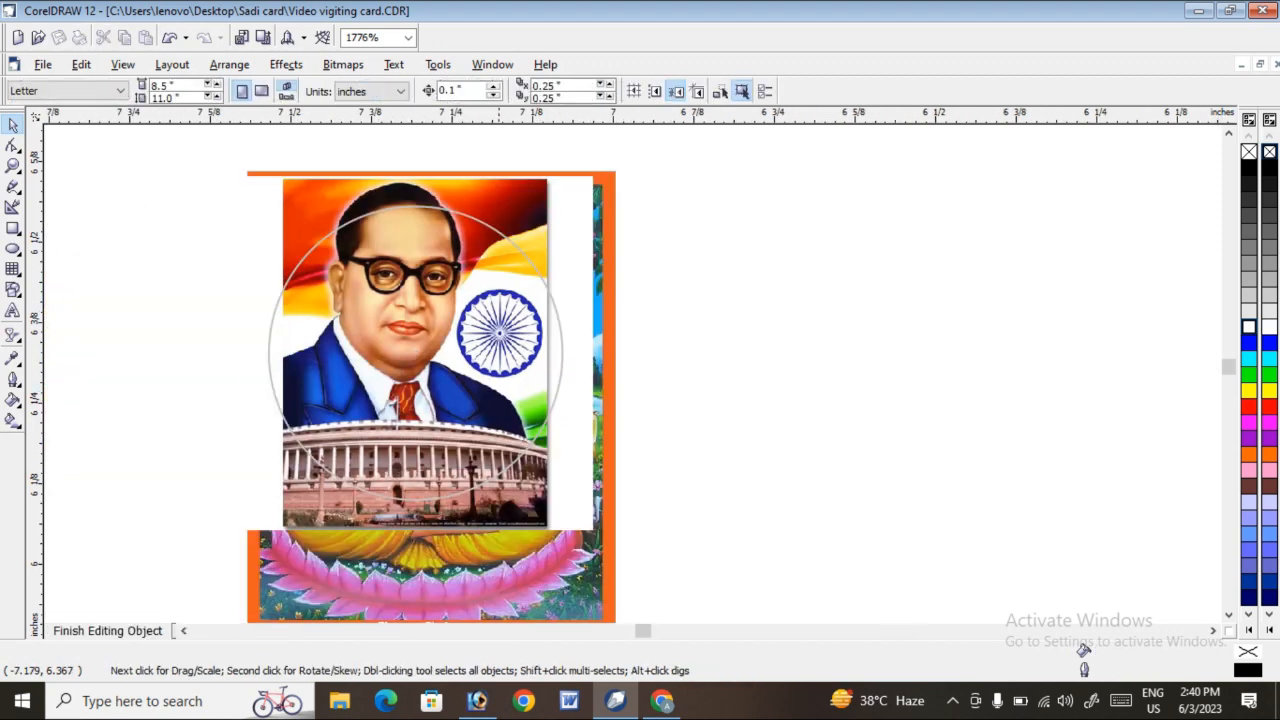
{"action": "left_click_drag", "start_coordinate": [498, 328], "coordinate": [497, 343]}
{"action": "left_click", "coordinate": [609, 294]}
{"action": "key", "text": "Delete"}
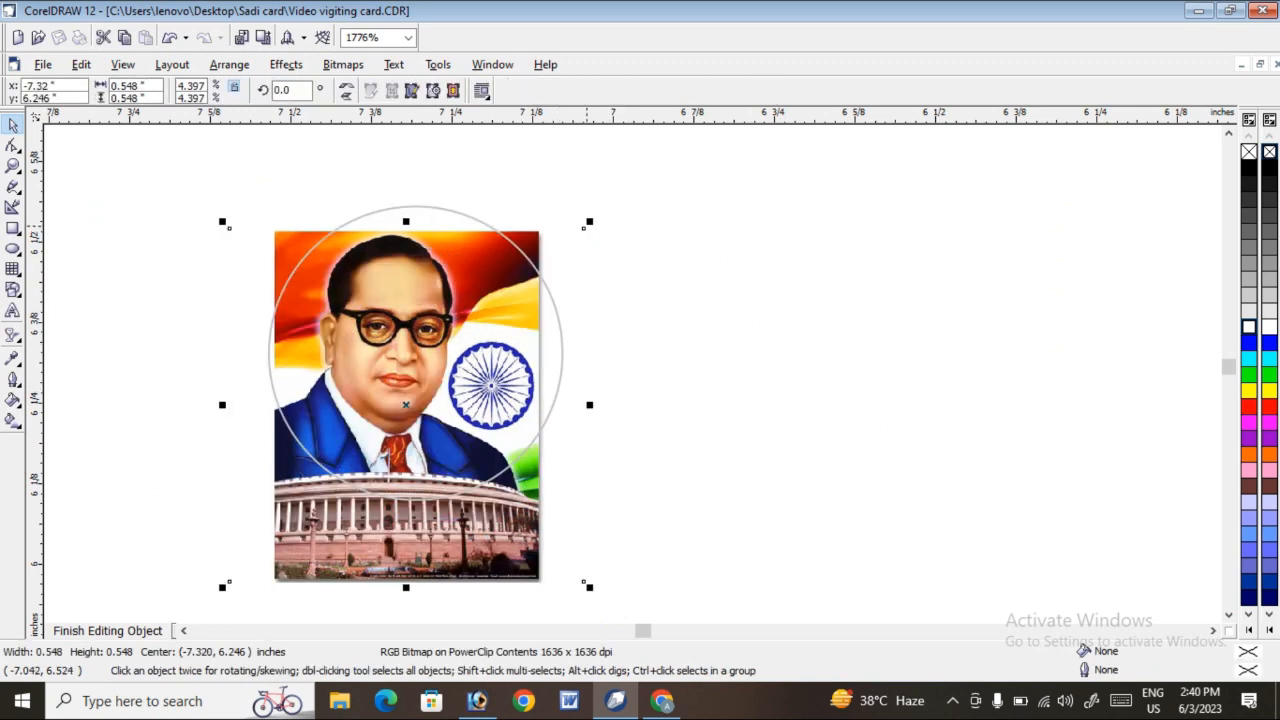
Enlarge the glasses portrait to about 0.615 by 0.615 inches, fit it over the circle and finish editing the clip.
{"action": "left_click_drag", "start_coordinate": [587, 225], "coordinate": [609, 203]}
{"action": "mouse_move", "coordinate": [535, 265]}
{"action": "left_mouse_down"}
{"action": "mouse_move", "coordinate": [566, 258]}
{"action": "mouse_move", "coordinate": [539, 274]}
{"action": "left_mouse_up"}
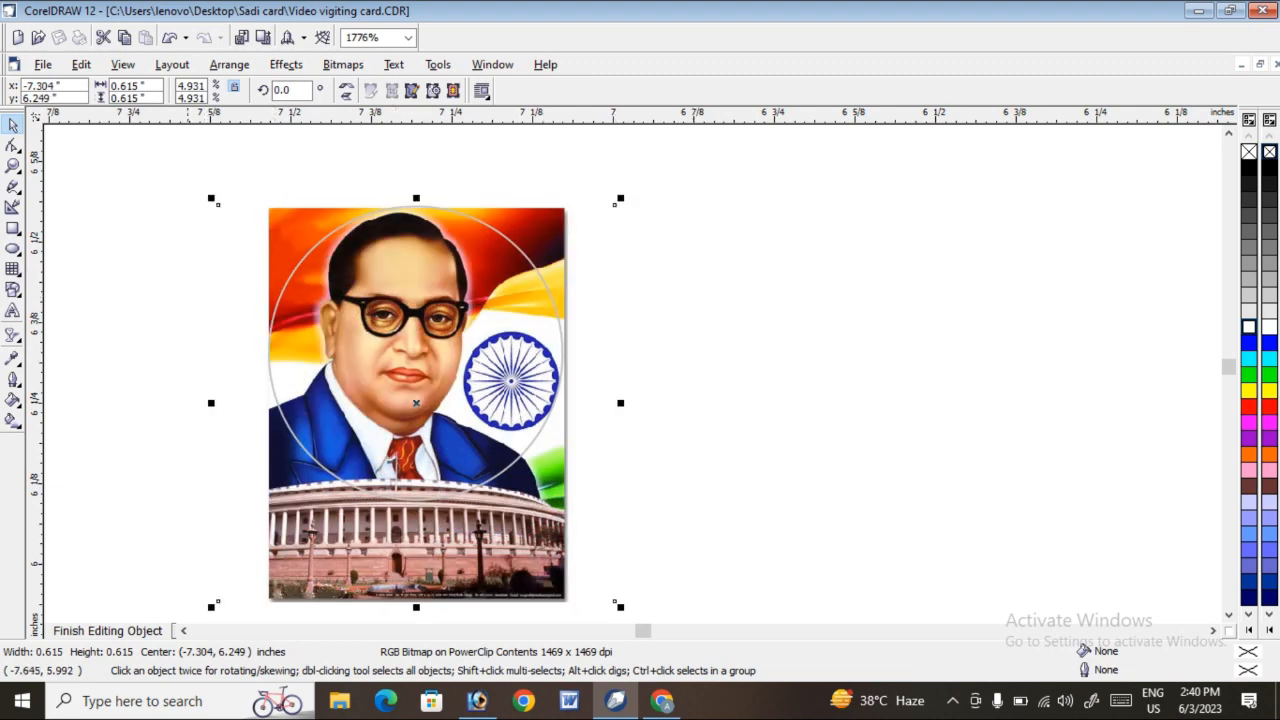
{"action": "left_click", "coordinate": [160, 630]}
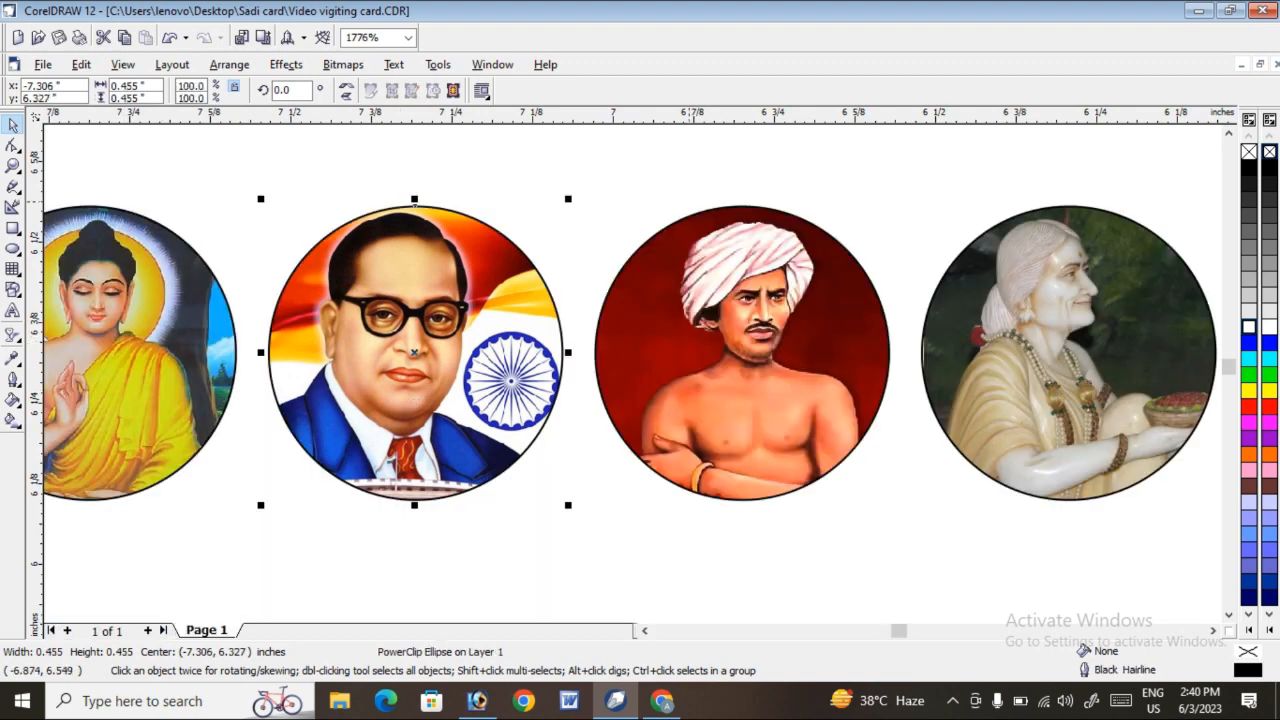
Group the four circular portraits into one object.
{"action": "left_click", "coordinate": [682, 170]}
{"action": "scroll", "coordinate": [720, 180], "scroll_direction": "down", "scroll_amount": 3}
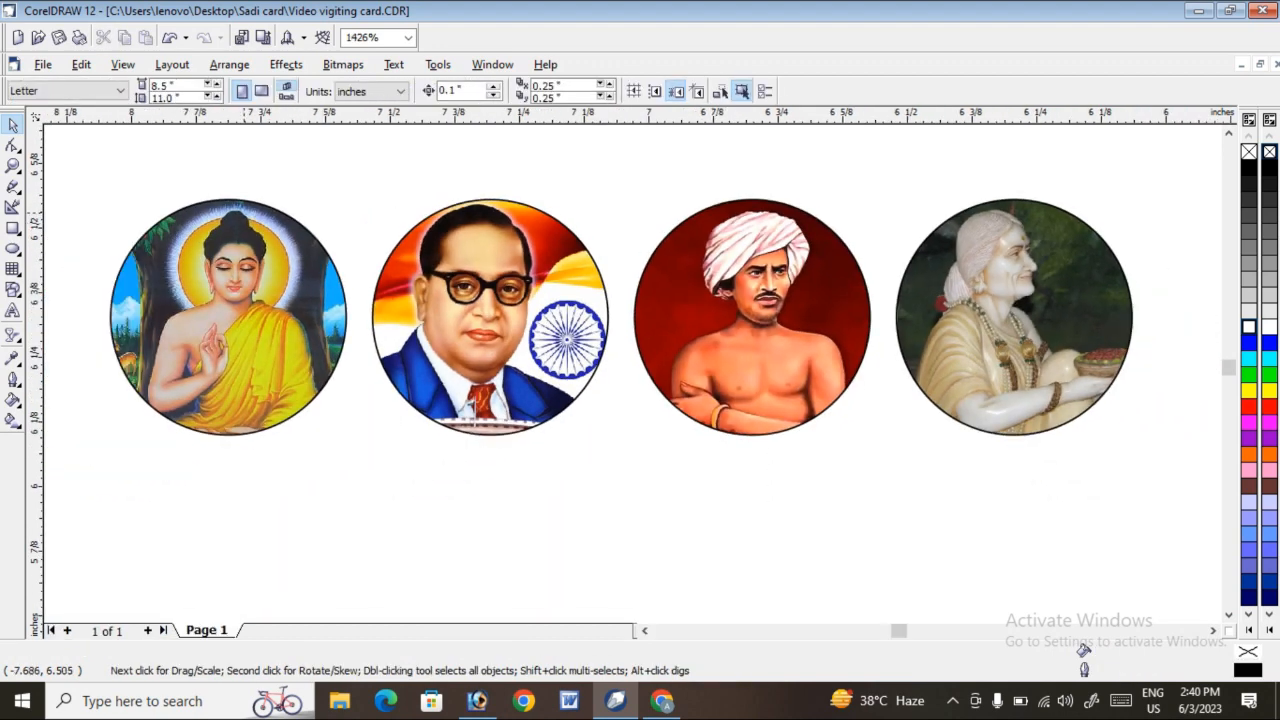
{"action": "left_click_drag", "start_coordinate": [80, 142], "coordinate": [1204, 512]}
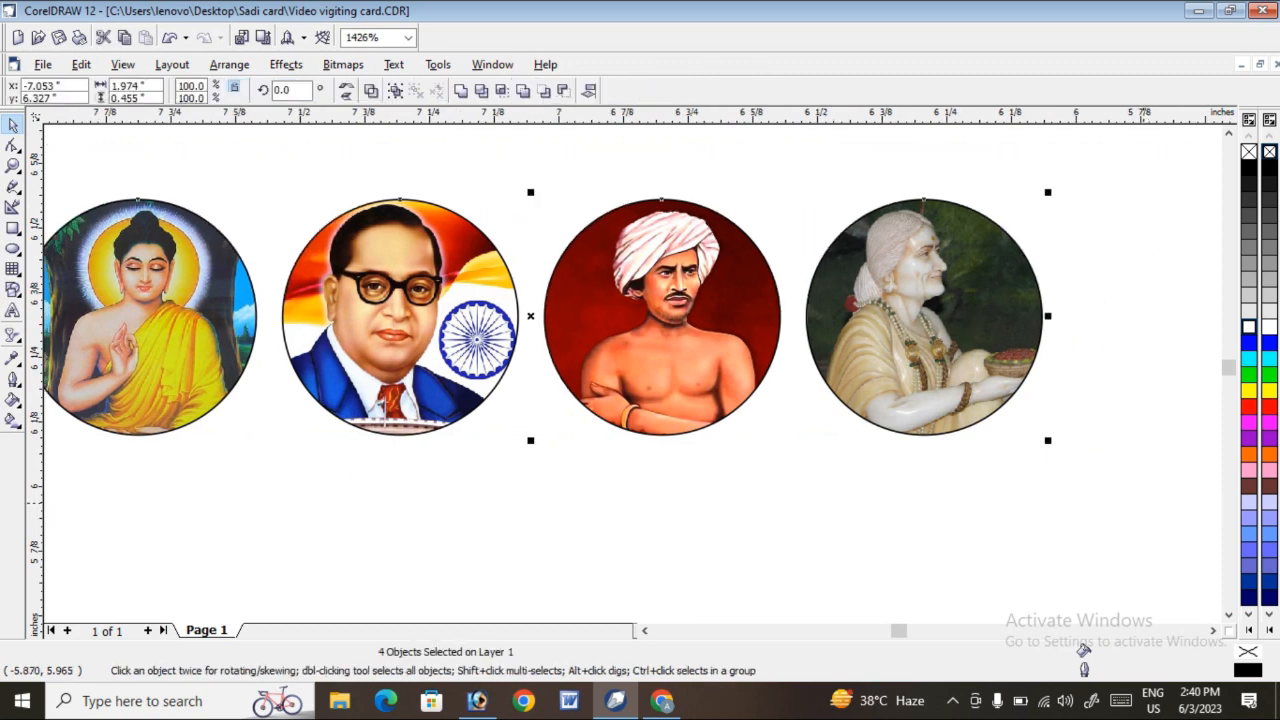
{"action": "key", "text": "ctrl+g"}
Move the group of four circular portraits onto the card's header band, near the left end of the inner frame.
{"action": "scroll", "coordinate": [1086, 349], "scroll_direction": "down", "scroll_amount": 6}
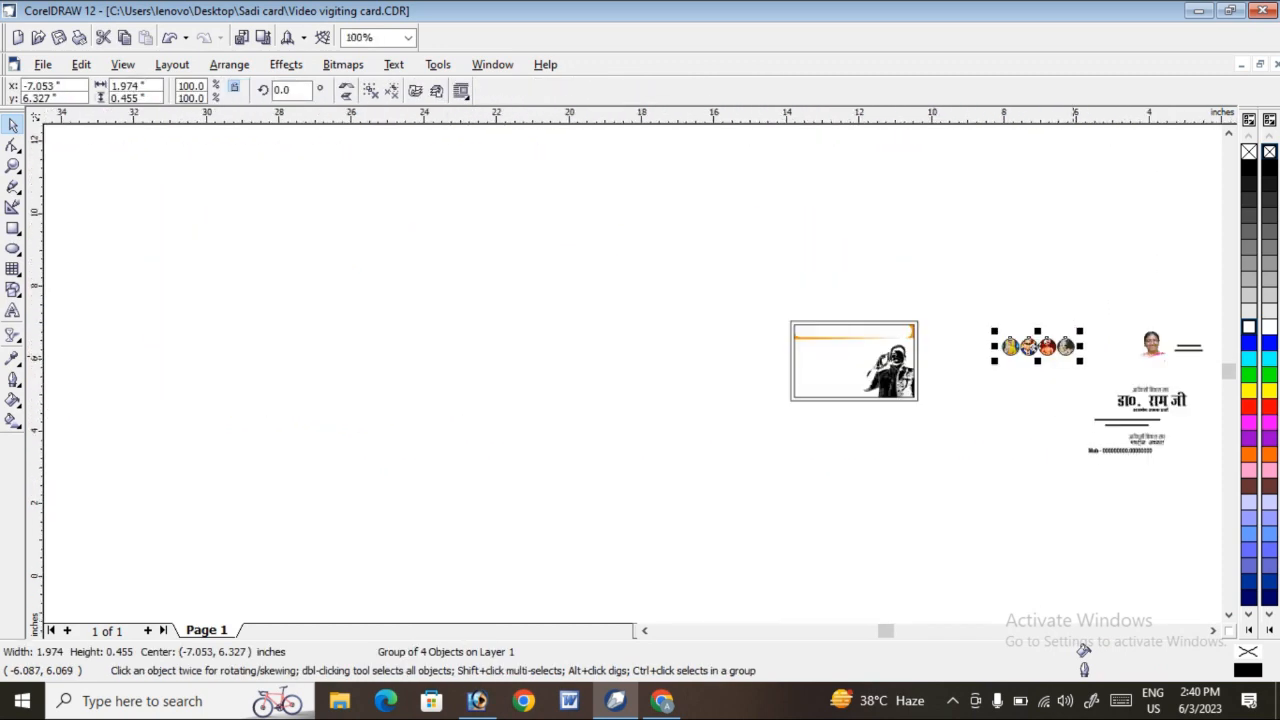
{"action": "scroll", "coordinate": [1068, 351], "scroll_direction": "up", "scroll_amount": 3}
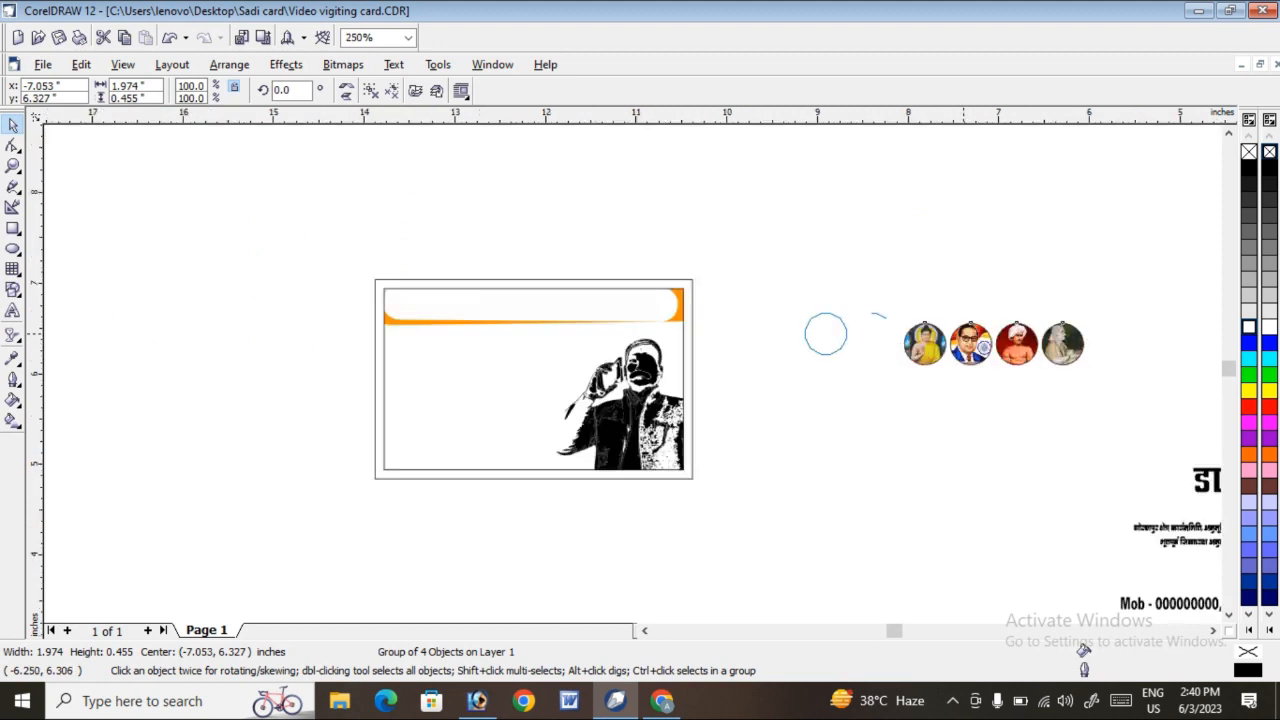
{"action": "left_click_drag", "start_coordinate": [652, 306], "coordinate": [576, 310]}
{"action": "left_click", "coordinate": [716, 228]}
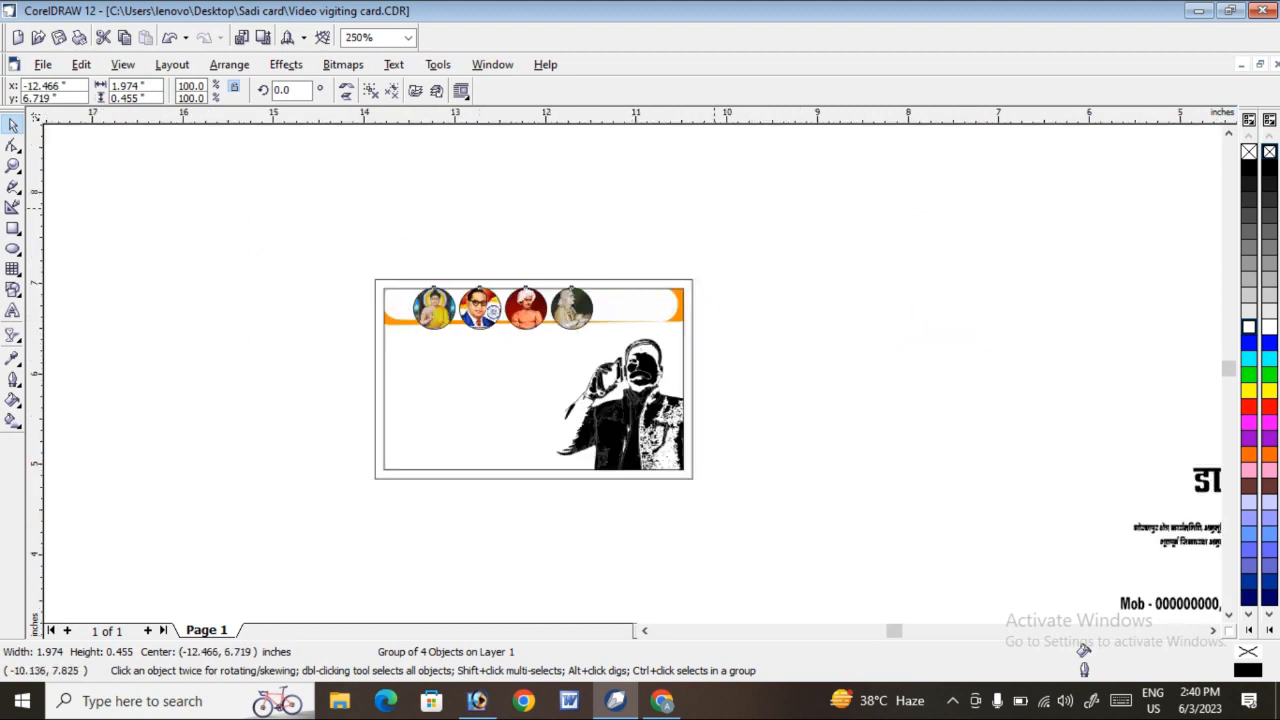
{"action": "left_click", "coordinate": [13, 165]}
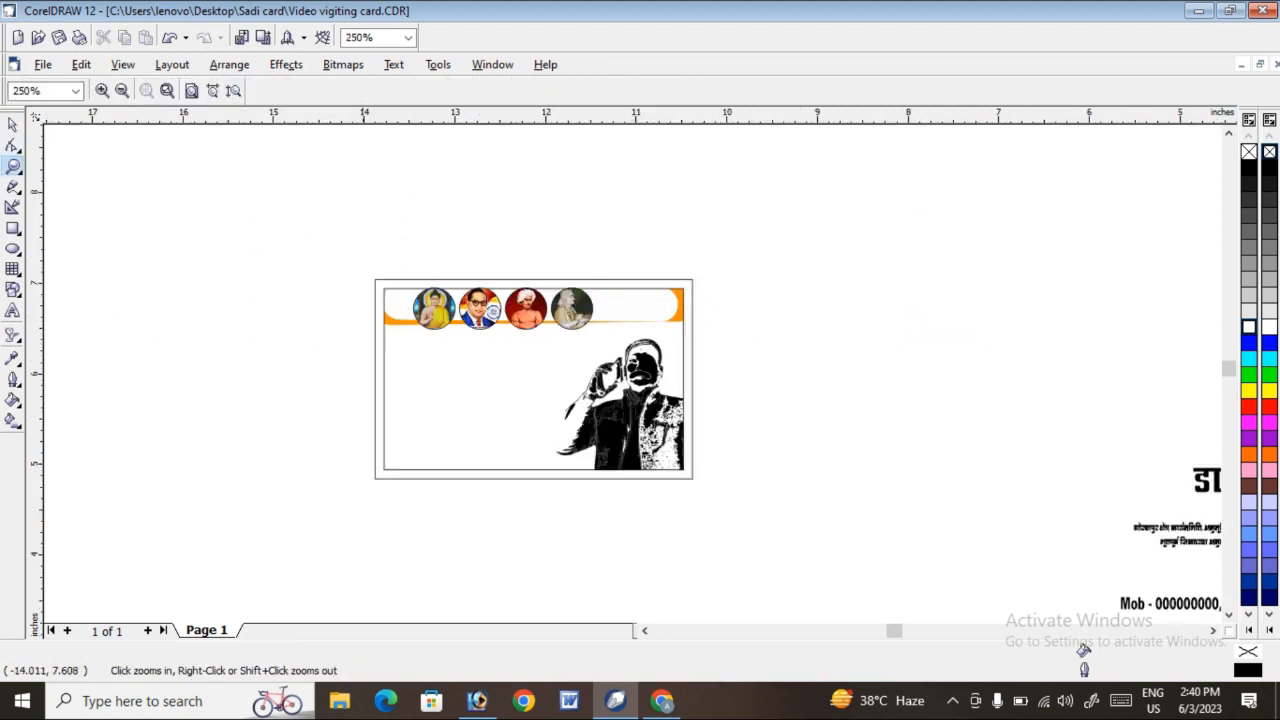
{"action": "left_click_drag", "start_coordinate": [293, 257], "coordinate": [689, 355]}
{"action": "left_click_drag", "start_coordinate": [192, 286], "coordinate": [1073, 503]}
{"action": "left_click", "coordinate": [13, 125]}
{"action": "left_click_drag", "start_coordinate": [767, 364], "coordinate": [681, 372]}
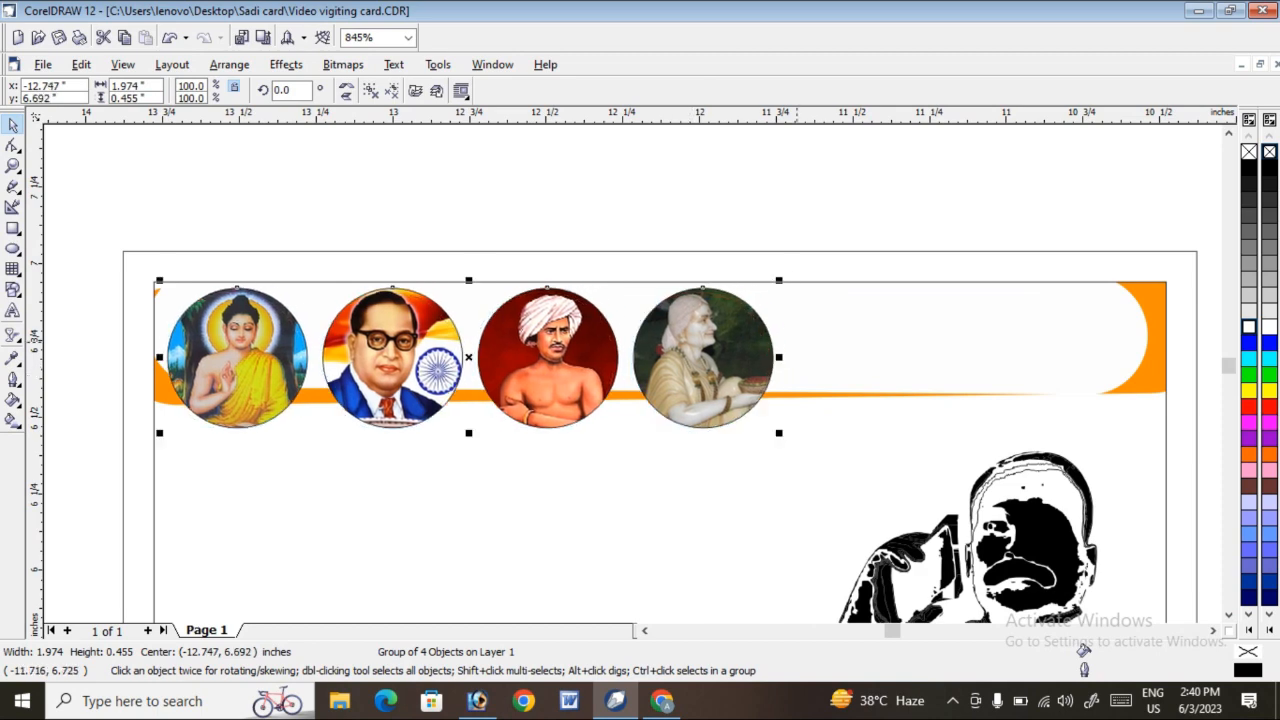
Open the inner rectangle's PowerClip contents and delete the white and orange rounded header bands.
{"action": "right_click", "coordinate": [833, 395]}
{"action": "left_click", "coordinate": [868, 326]}
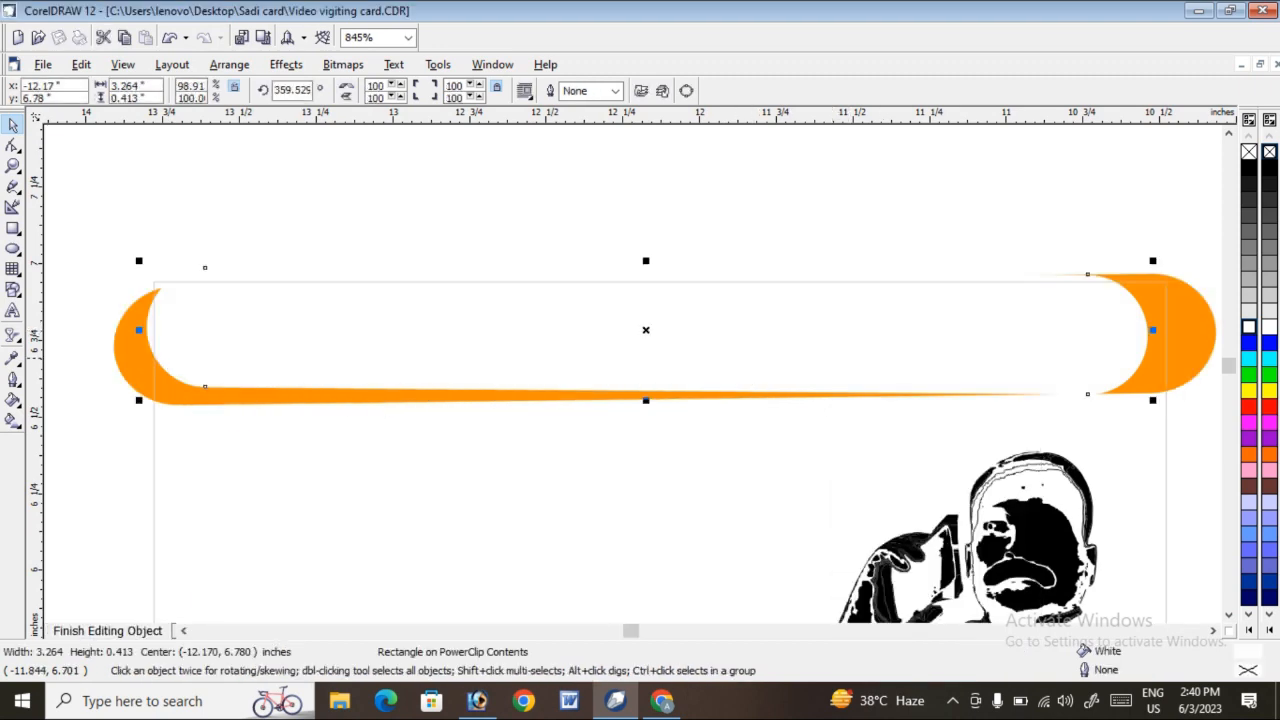
{"action": "key", "text": "Delete"}
{"action": "left_click", "coordinate": [663, 338]}
{"action": "key", "text": "Delete"}
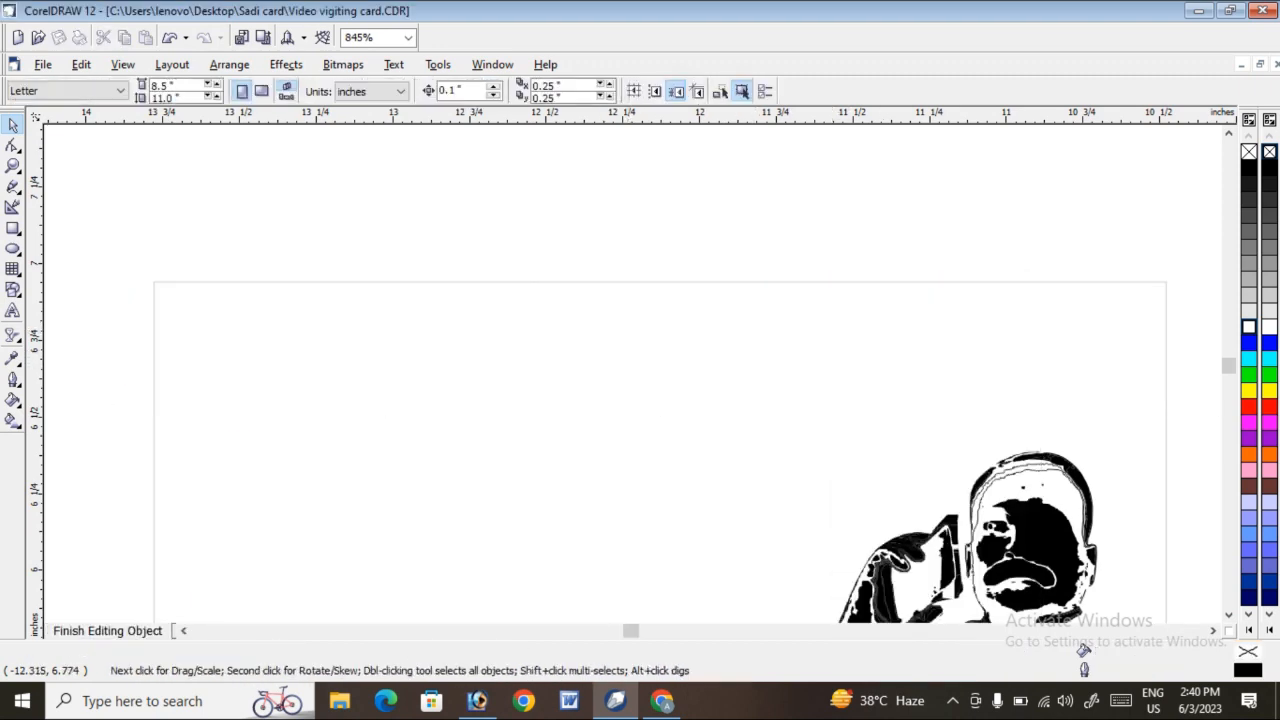
Draw a wide ellipse about 3.31 by 0.71 inches and position it across the inner frame's upper edge.
{"action": "left_click", "coordinate": [13, 248]}
{"action": "left_click_drag", "start_coordinate": [152, 238], "coordinate": [1166, 456]}
{"action": "left_click", "coordinate": [13, 124]}
{"action": "left_click_drag", "start_coordinate": [598, 236], "coordinate": [622, 208]}
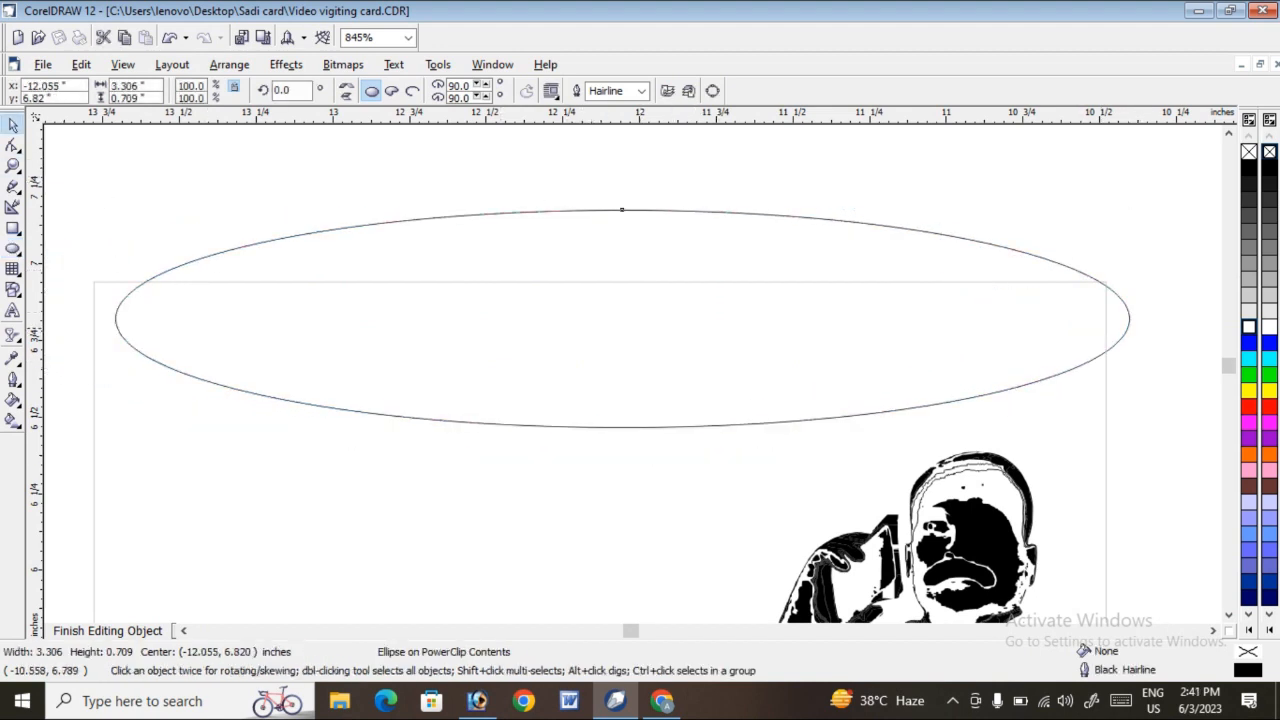
{"action": "left_click_drag", "start_coordinate": [1082, 328], "coordinate": [1079, 322]}
Fill the ellipse white and place a duplicate of it about 0.05 inches higher.
{"action": "left_click", "coordinate": [1248, 327]}
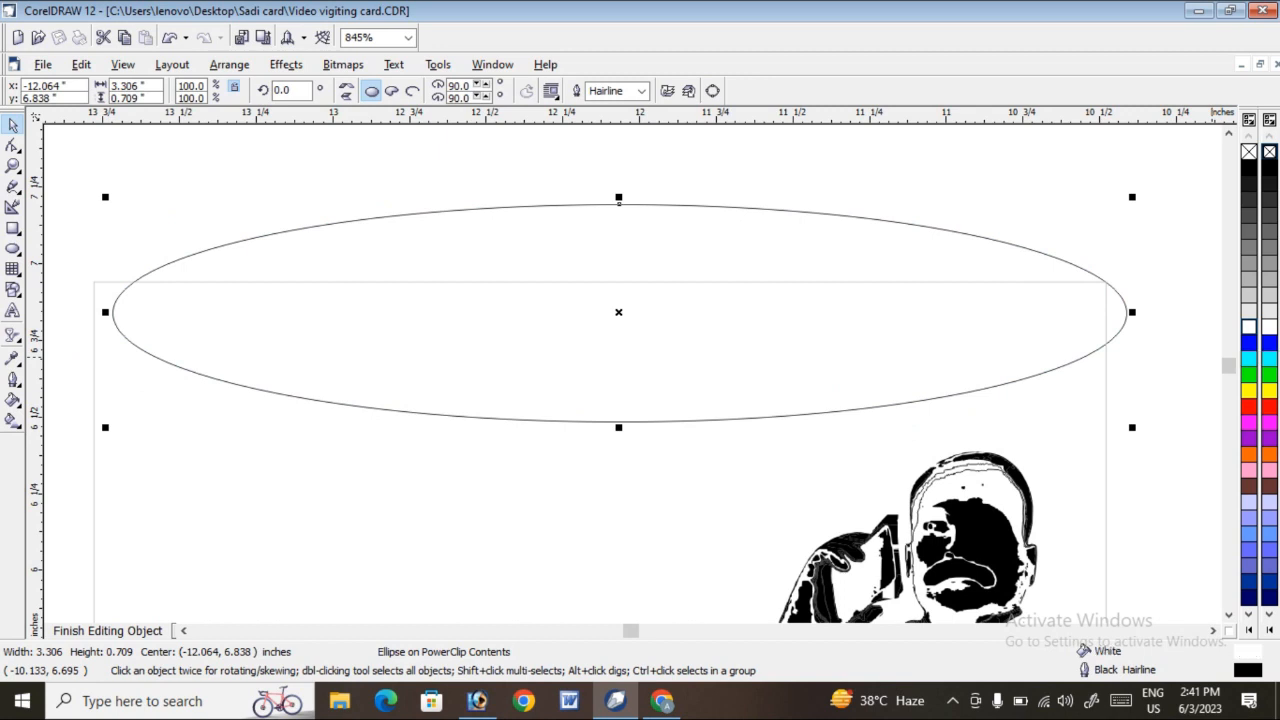
{"action": "left_click_drag", "start_coordinate": [1021, 377], "coordinate": [1019, 360]}
{"action": "right_click", "coordinate": [1019, 360]}
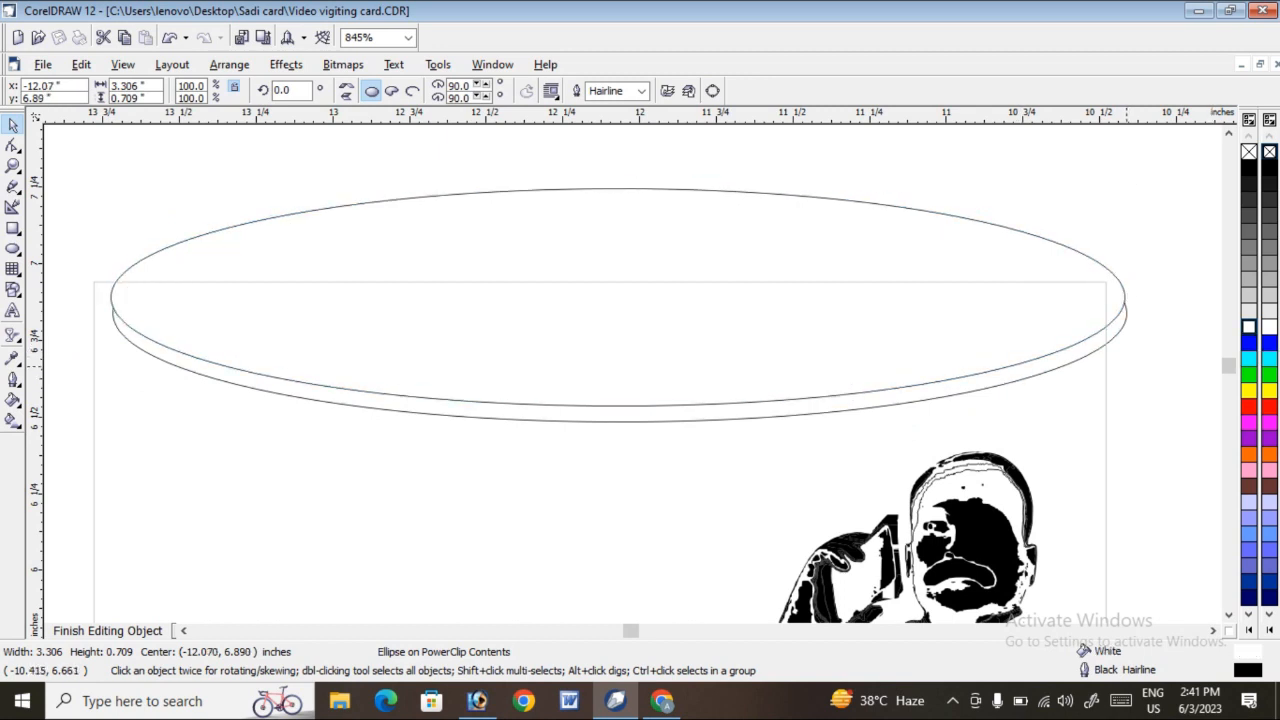
Fill the lower header ellipse with the lighter orange shade R:254 G:143 B:0.
{"action": "key", "text": "ctrl+z"}
{"action": "left_click", "coordinate": [1248, 453]}
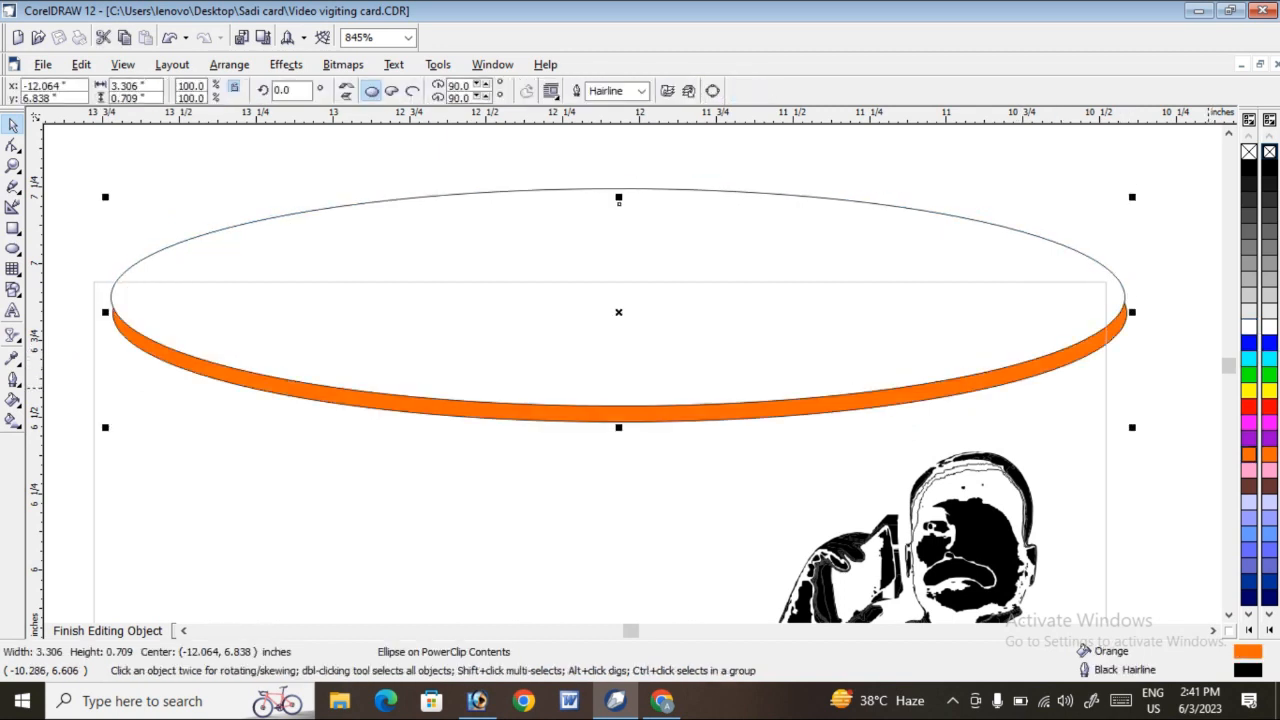
{"action": "left_click", "coordinate": [1248, 454]}
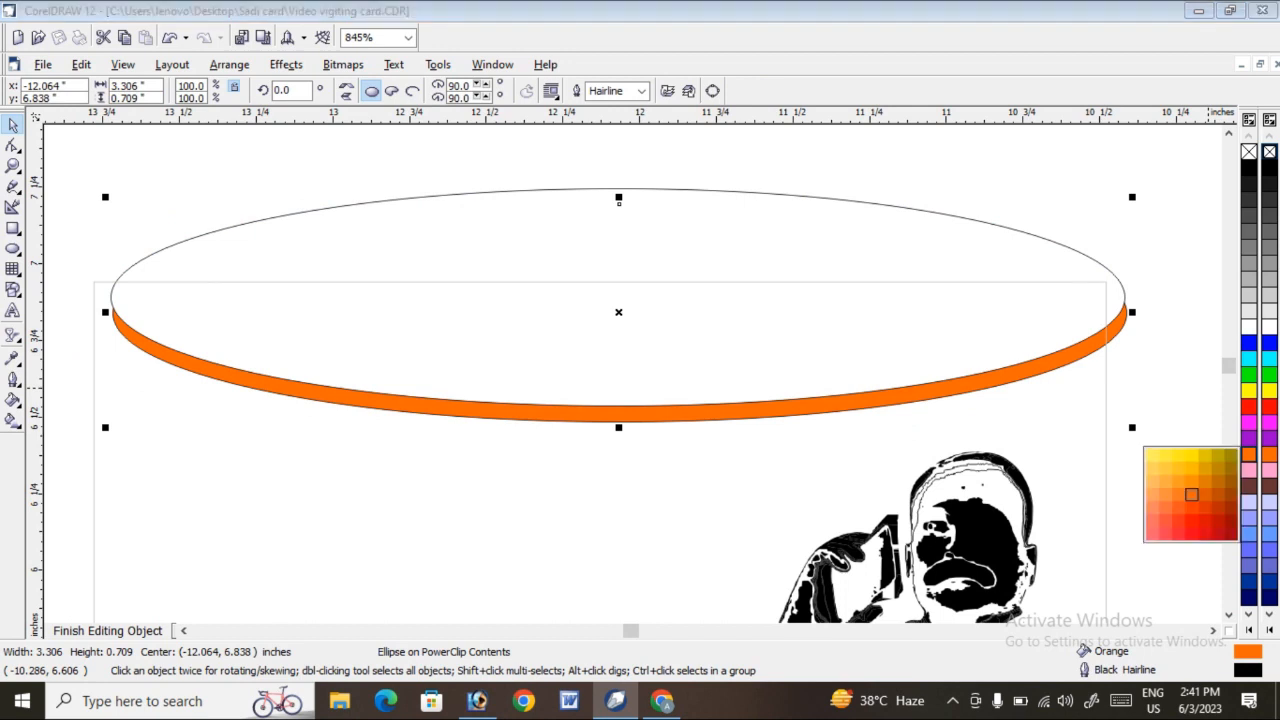
{"action": "left_click", "coordinate": [1191, 481]}
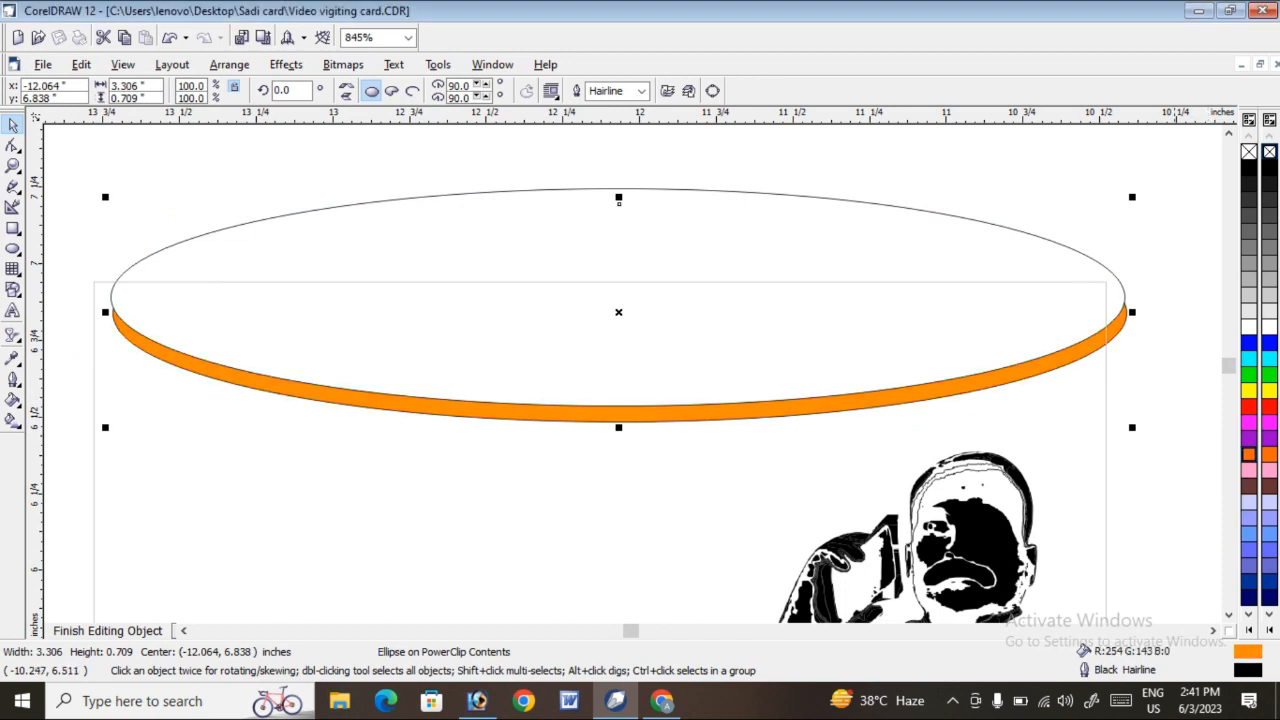
Remove the outlines from the orange ellipse and the white ellipse above it.
{"action": "left_click", "coordinate": [1106, 358]}
{"action": "left_click", "coordinate": [1096, 346]}
{"action": "right_click", "coordinate": [1249, 151]}
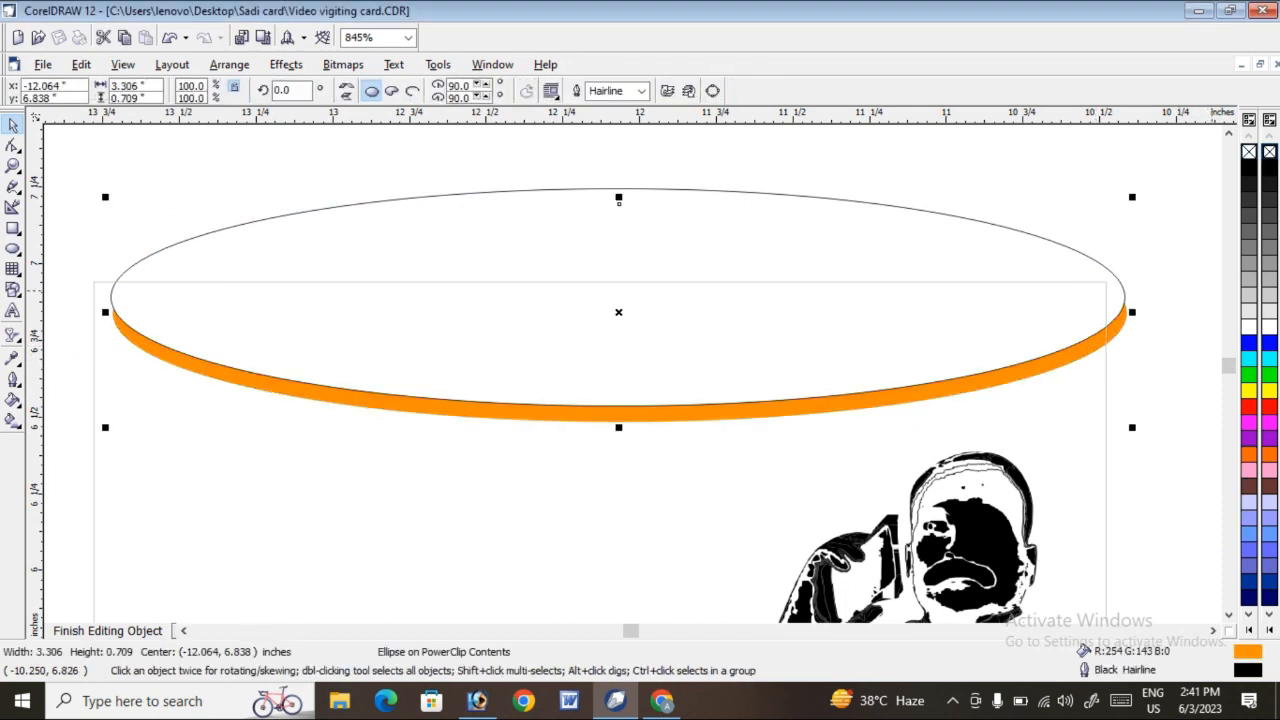
{"action": "left_click", "coordinate": [1021, 311]}
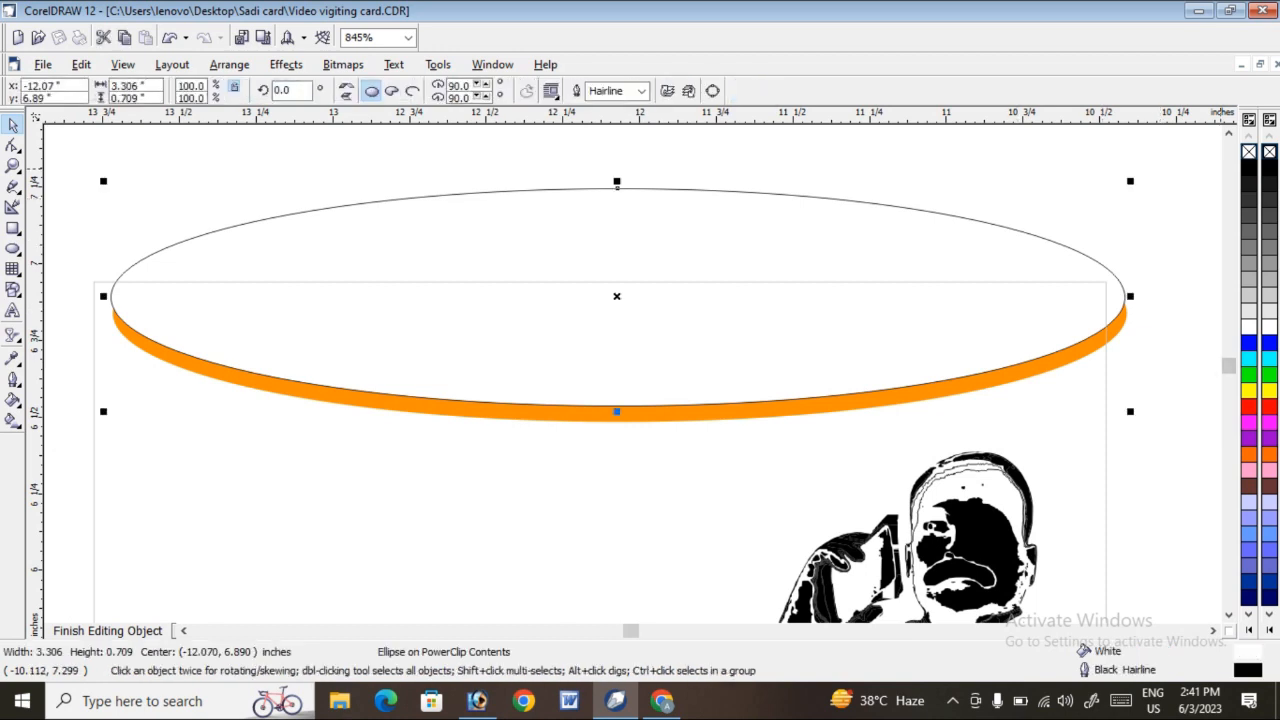
{"action": "right_click", "coordinate": [1249, 151]}
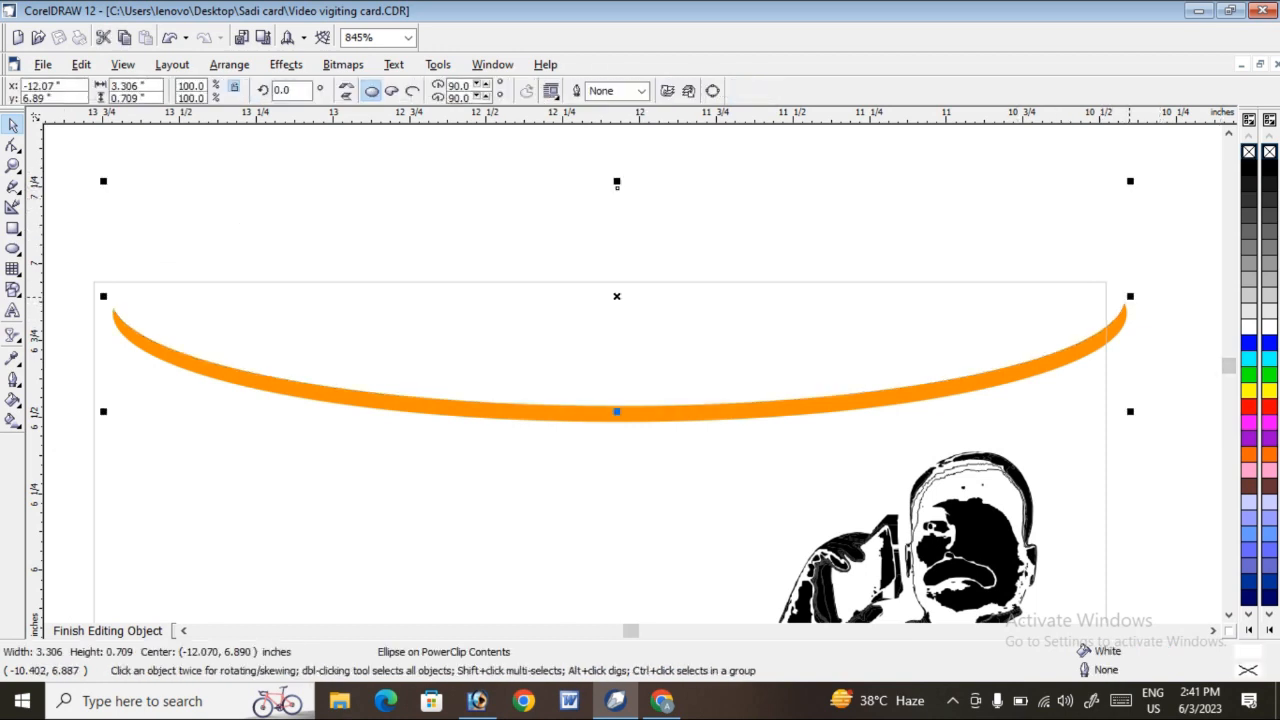
Rotate the white ellipse slightly clockwise to form a tapering orange crescent, and finish editing the PowerClip contents.
{"action": "left_click", "coordinate": [1096, 359]}
{"action": "left_click_drag", "start_coordinate": [617, 184], "coordinate": [617, 196]}
{"action": "left_click", "coordinate": [975, 189]}
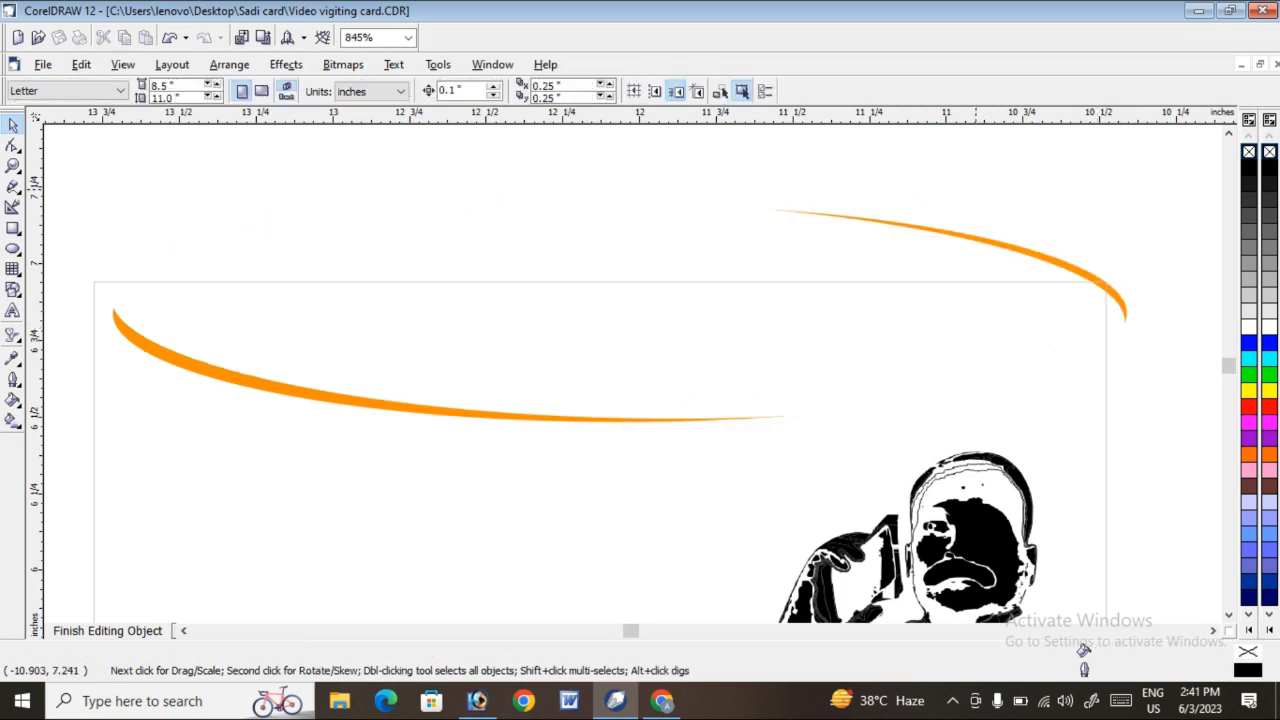
{"action": "left_click", "coordinate": [107, 630]}
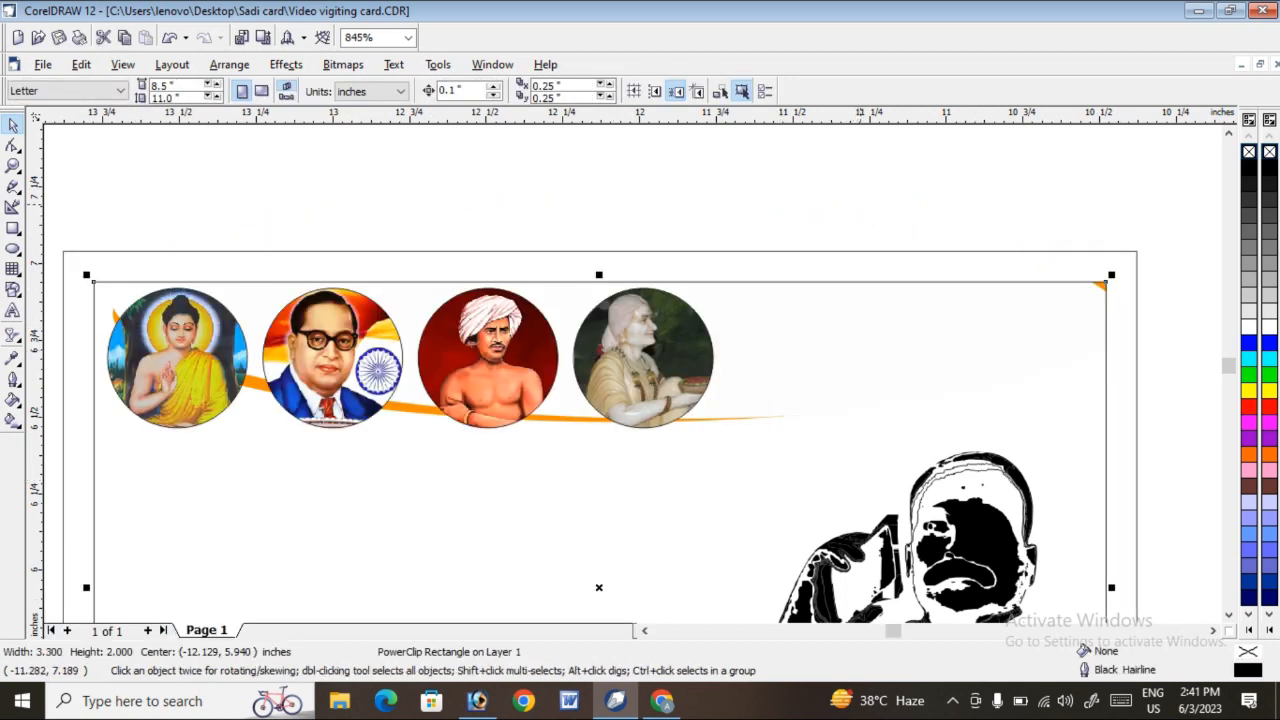
Move the group of four circular portraits toward the header's right end and scale it to about 1.69 by 0.39 inches.
{"action": "left_click", "coordinate": [860, 205]}
{"action": "left_click_drag", "start_coordinate": [72, 246], "coordinate": [728, 470]}
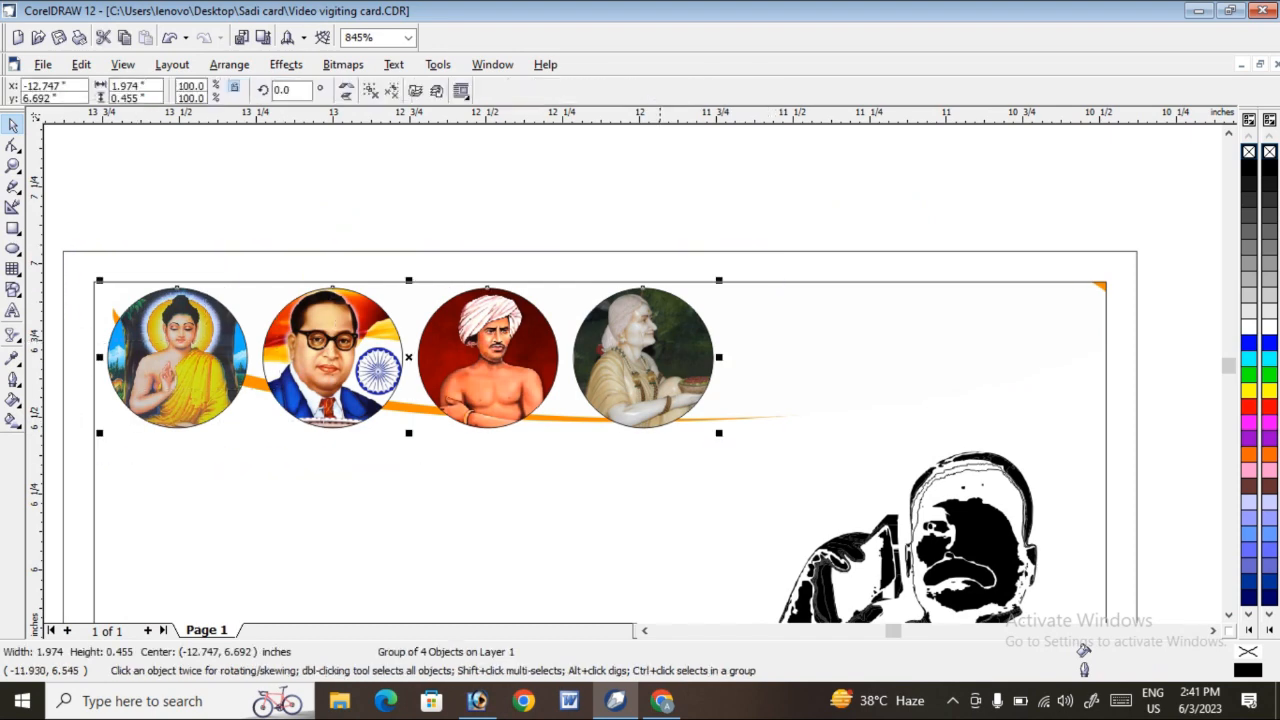
{"action": "left_click_drag", "start_coordinate": [653, 370], "coordinate": [1073, 367]}
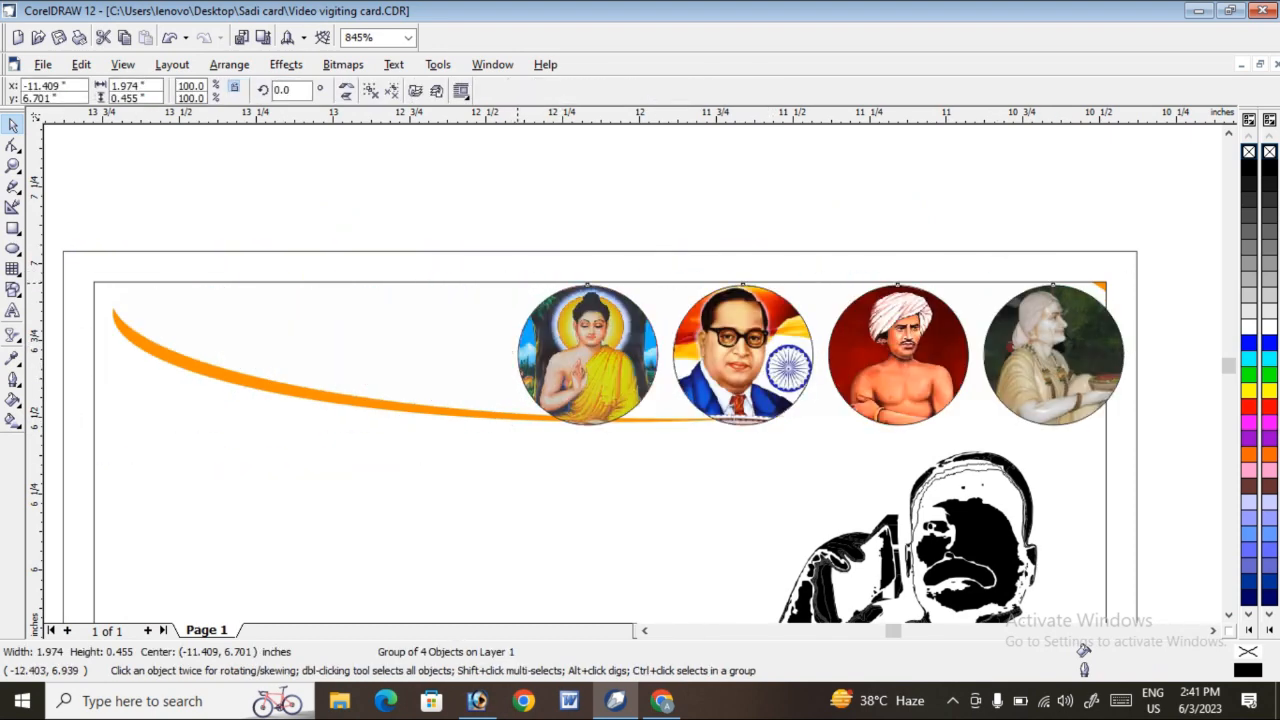
{"action": "left_click_drag", "start_coordinate": [510, 277], "coordinate": [557, 289]}
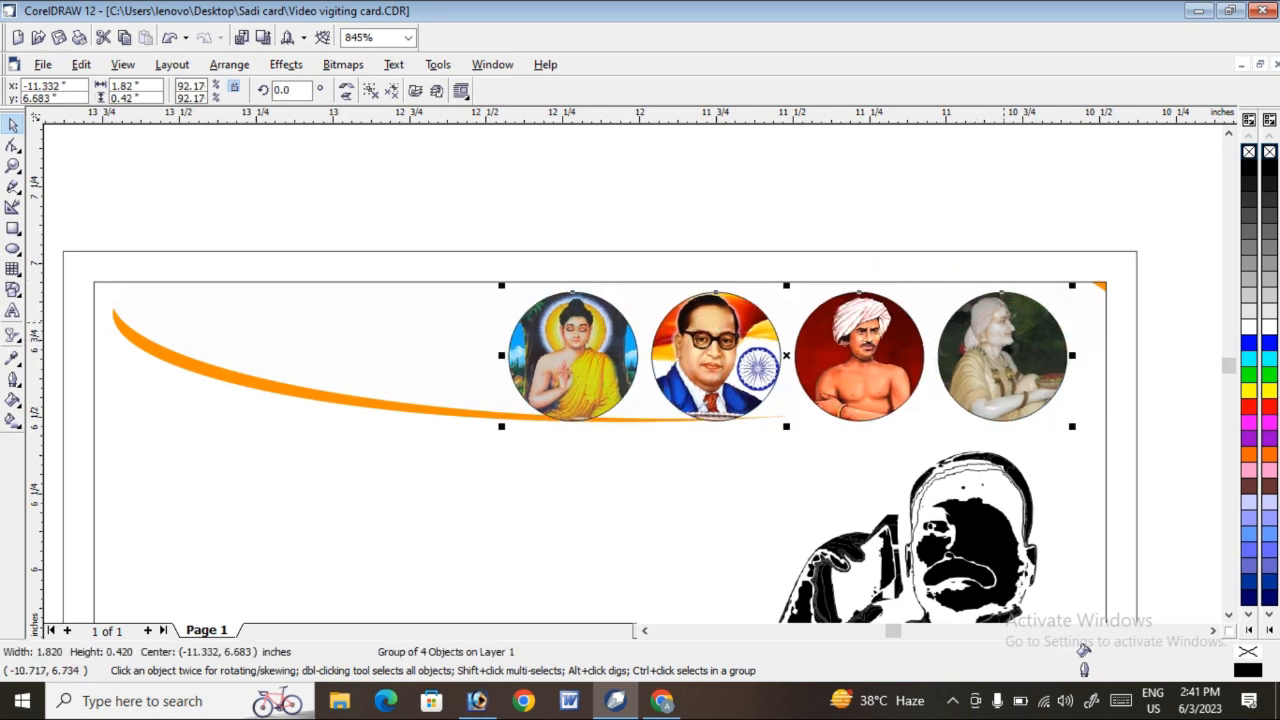
{"action": "left_click_drag", "start_coordinate": [1069, 289], "coordinate": [1028, 297]}
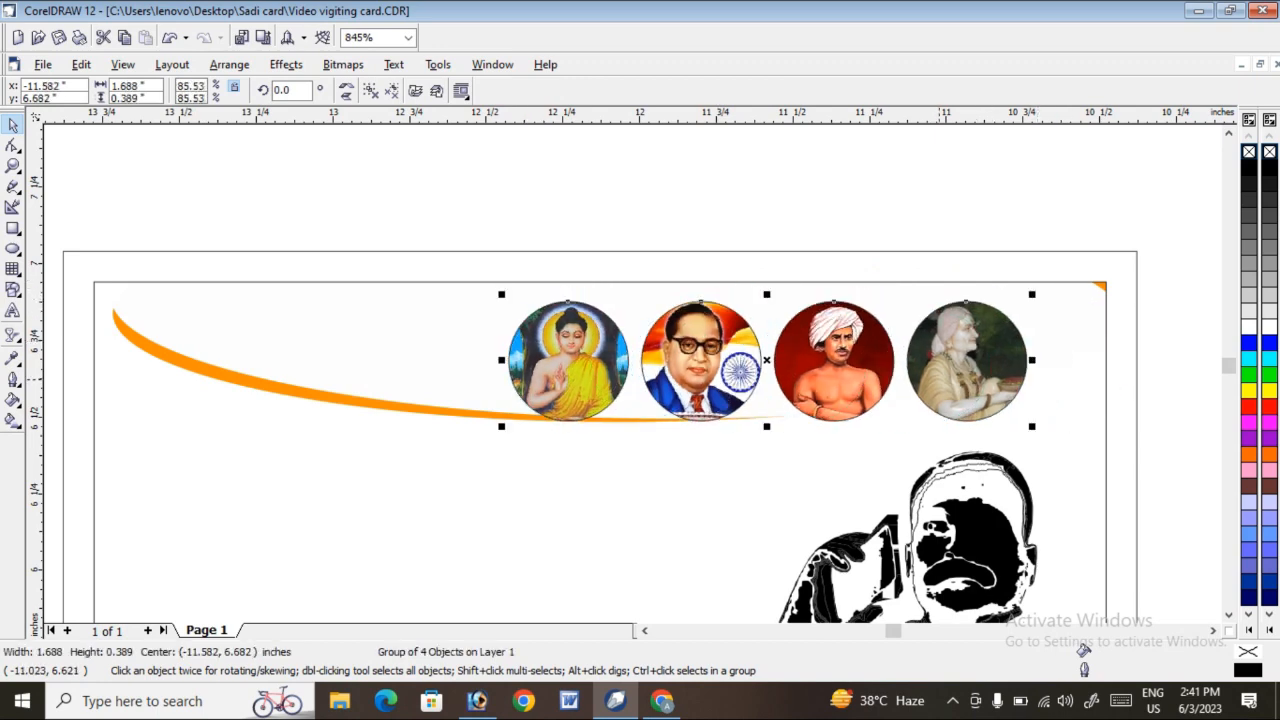
{"action": "left_click_drag", "start_coordinate": [936, 375], "coordinate": [924, 357]}
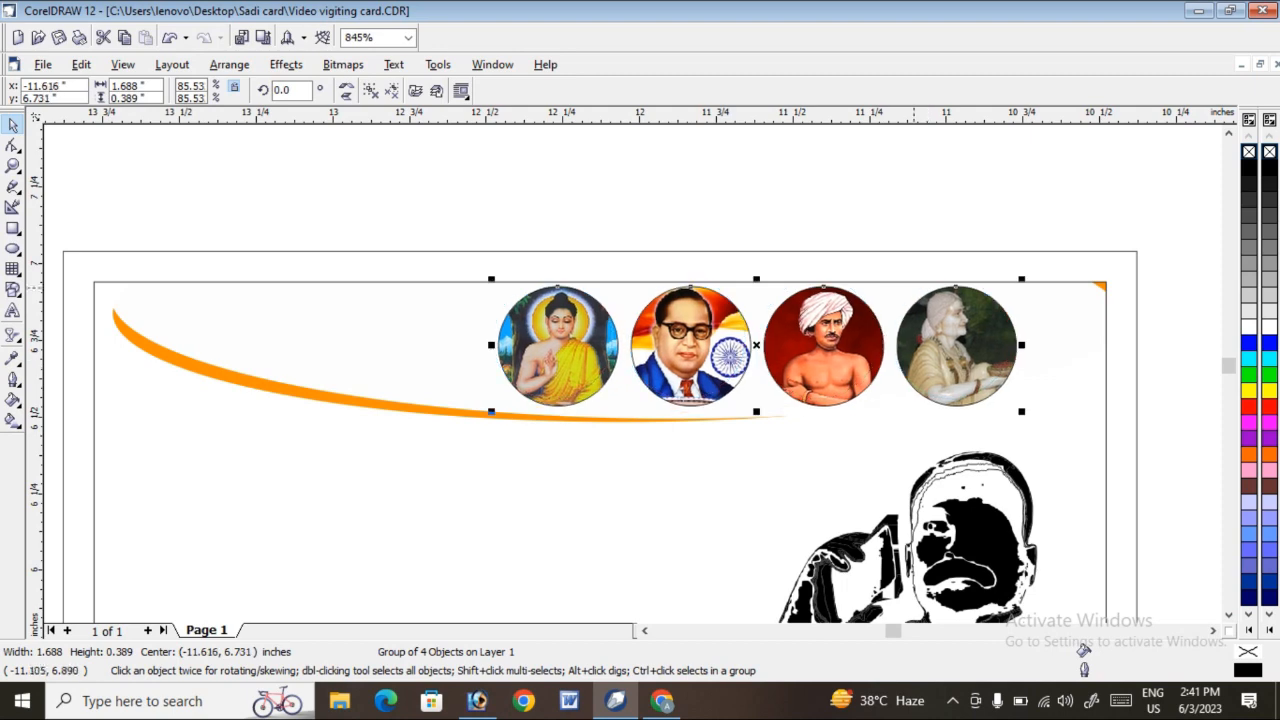
{"action": "left_click", "coordinate": [929, 207]}
Try to move the woman's portrait photo from beside the card onto the header's left end.
{"action": "scroll", "coordinate": [965, 165], "scroll_direction": "down", "scroll_amount": 1}
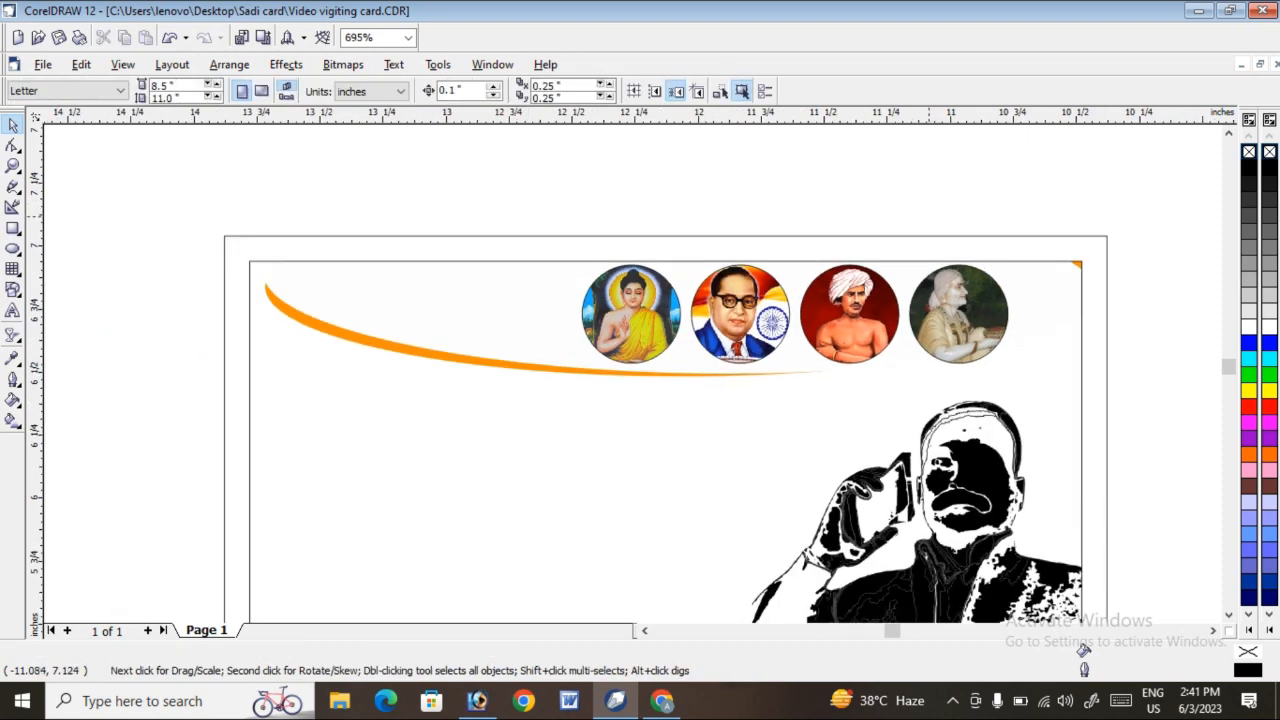
{"action": "scroll", "coordinate": [734, 230], "scroll_direction": "down", "scroll_amount": 6}
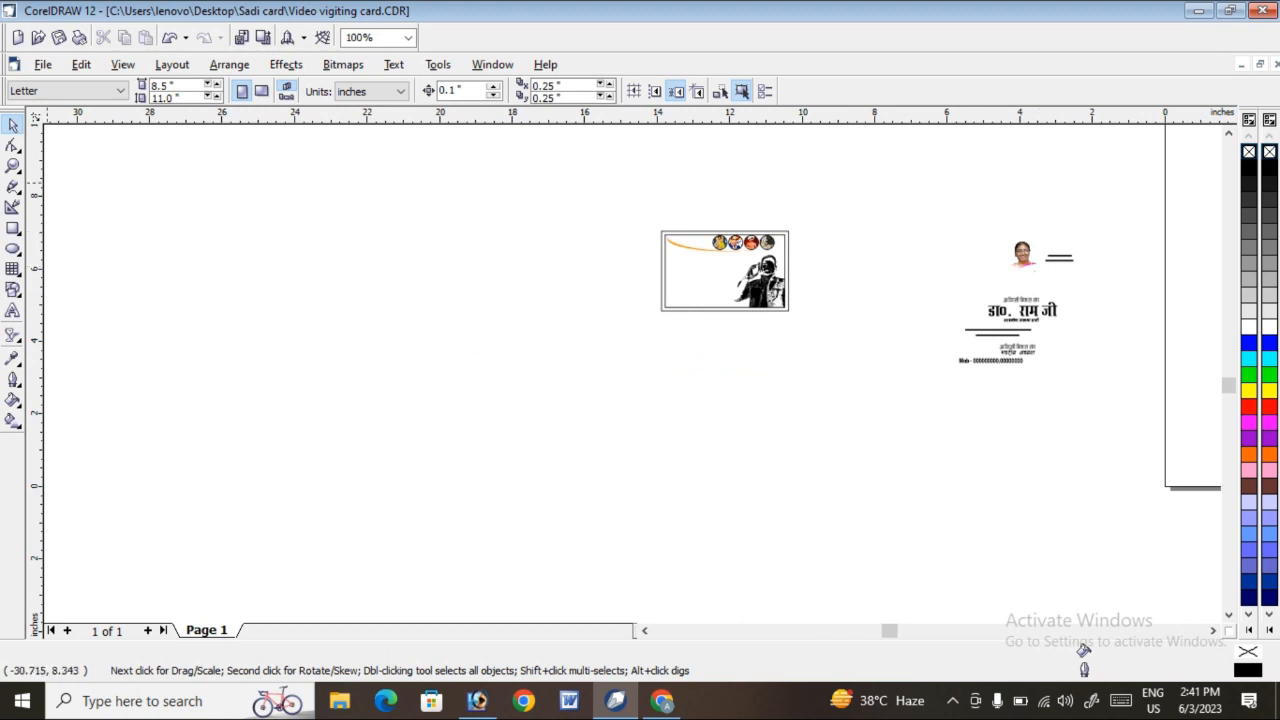
{"action": "left_click", "coordinate": [14, 166]}
{"action": "left_click_drag", "start_coordinate": [640, 209], "coordinate": [1135, 388]}
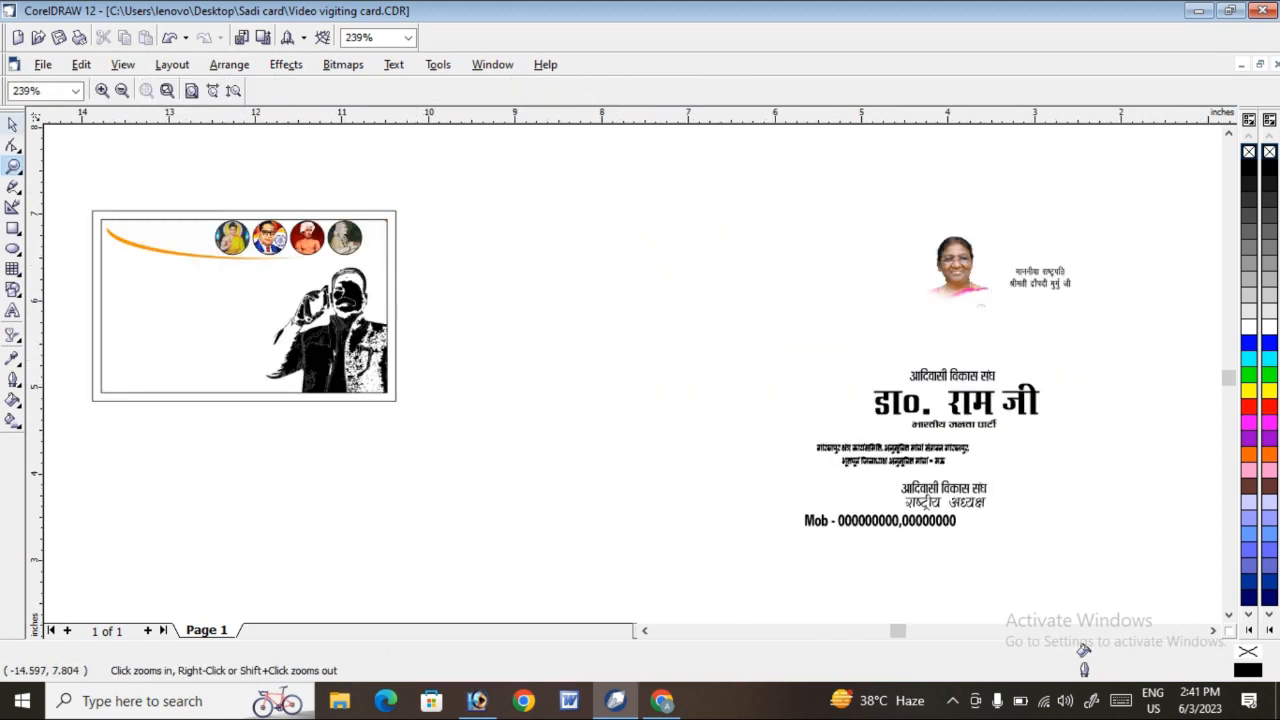
{"action": "left_click", "coordinate": [12, 124]}
{"action": "left_click_drag", "start_coordinate": [972, 264], "coordinate": [162, 250]}
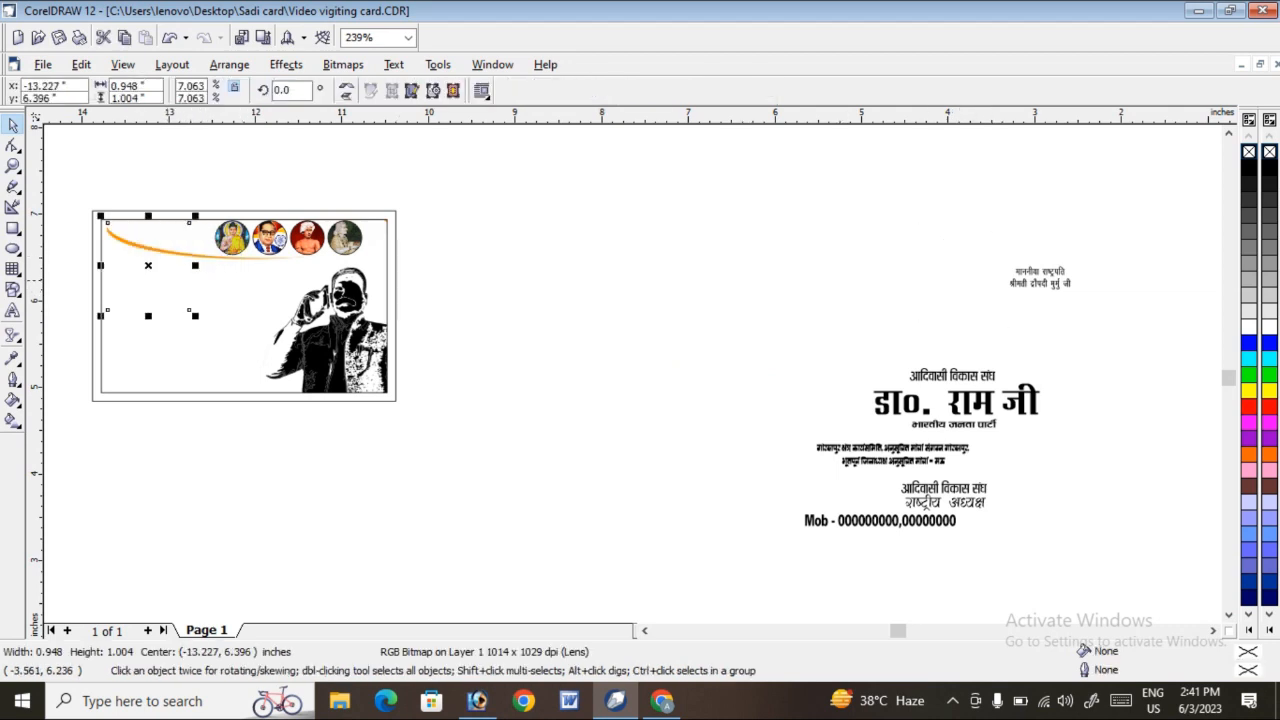
{"action": "key", "text": "ctrl+z"}
Move the woman's portrait and all the loose text blocks together to the empty area left of the card.
{"action": "left_click_drag", "start_coordinate": [664, 191], "coordinate": [1198, 542]}
{"action": "scroll", "coordinate": [1198, 542], "scroll_direction": "down", "scroll_amount": 1}
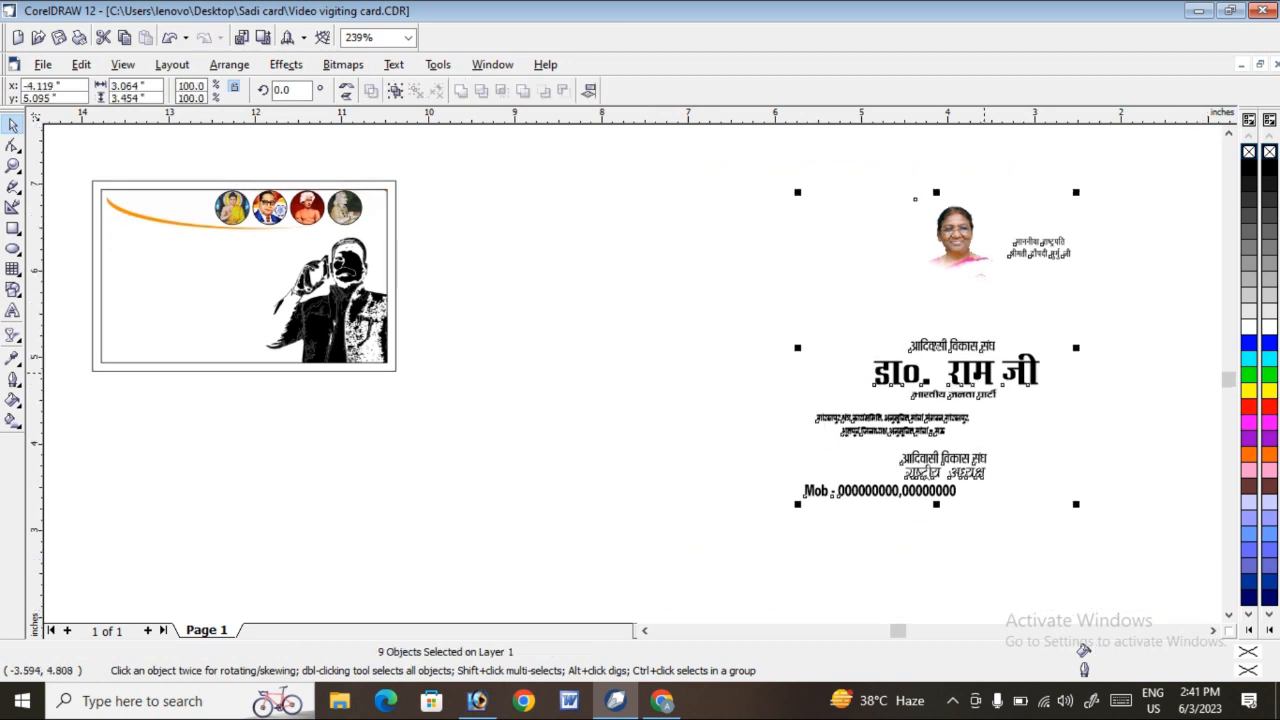
{"action": "left_click_drag", "start_coordinate": [982, 372], "coordinate": [61, 315]}
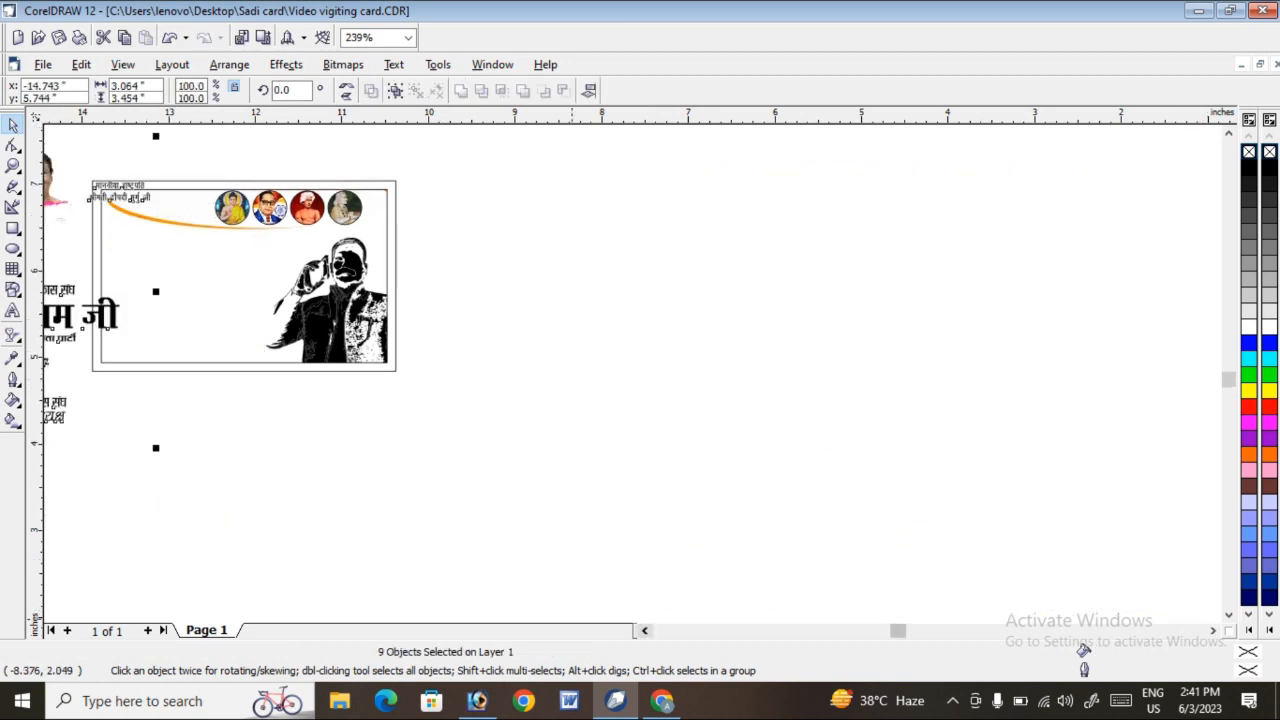
{"action": "left_click", "coordinate": [645, 630]}
{"action": "left_click", "coordinate": [645, 630]}
{"action": "left_click", "coordinate": [645, 630]}
{"action": "left_click", "coordinate": [645, 630]}
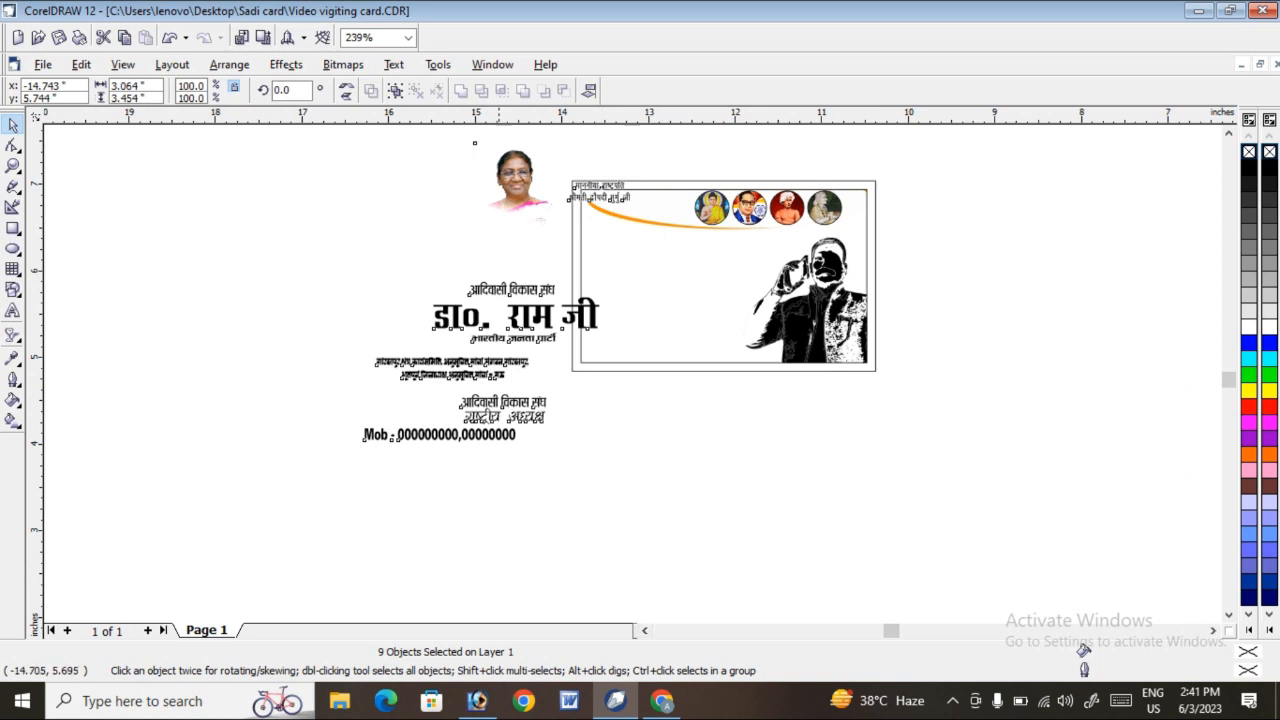
{"action": "left_click_drag", "start_coordinate": [500, 296], "coordinate": [386, 307]}
{"action": "left_click", "coordinate": [953, 368]}
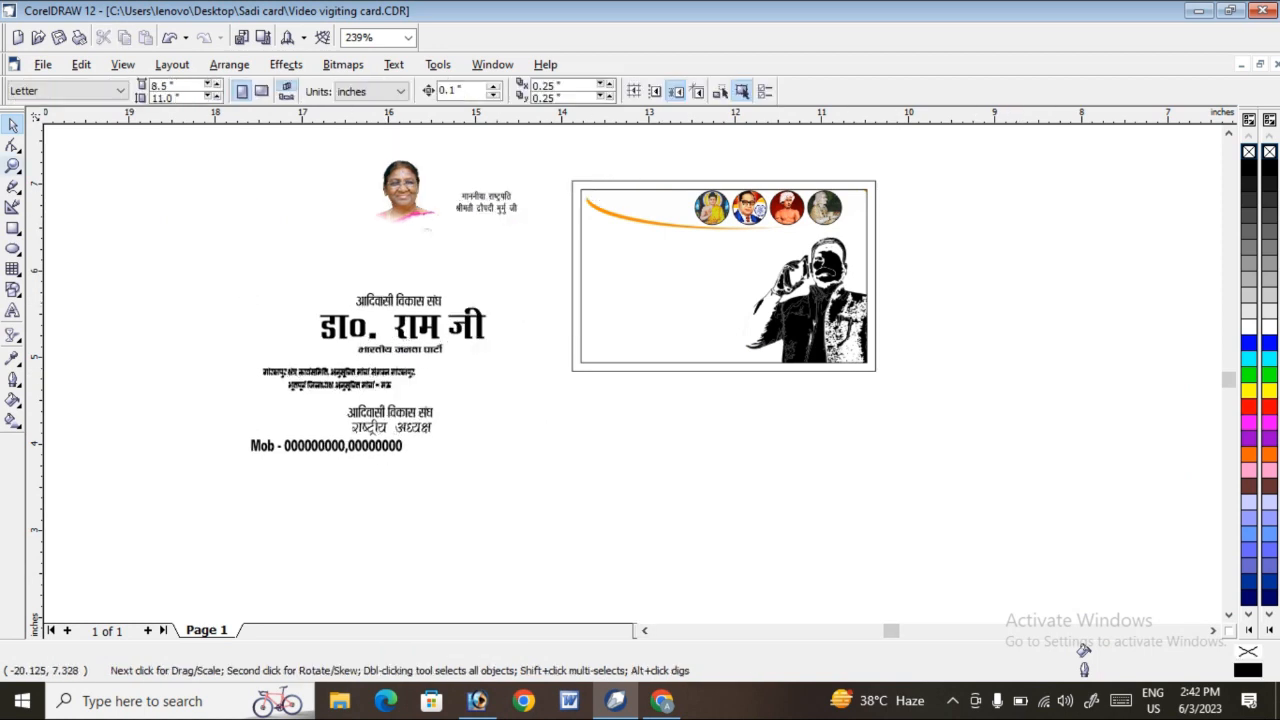
Edit the inner frame's PowerClip contents, shifting both header ellipses left and rotating them slightly counterclockwise so the orange crescent crosses the frame's left edge.
{"action": "left_click", "coordinate": [13, 165]}
{"action": "left_click_drag", "start_coordinate": [522, 166], "coordinate": [969, 289]}
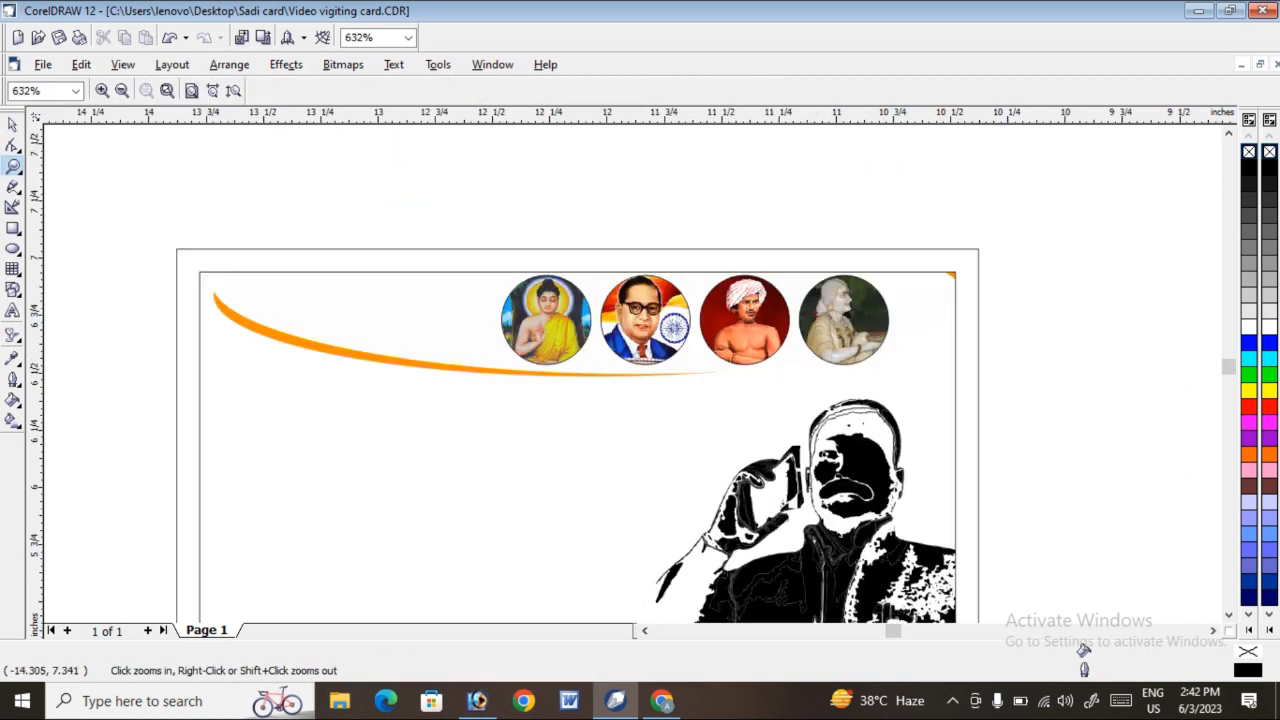
{"action": "key", "text": "space"}
{"action": "right_click", "coordinate": [374, 298]}
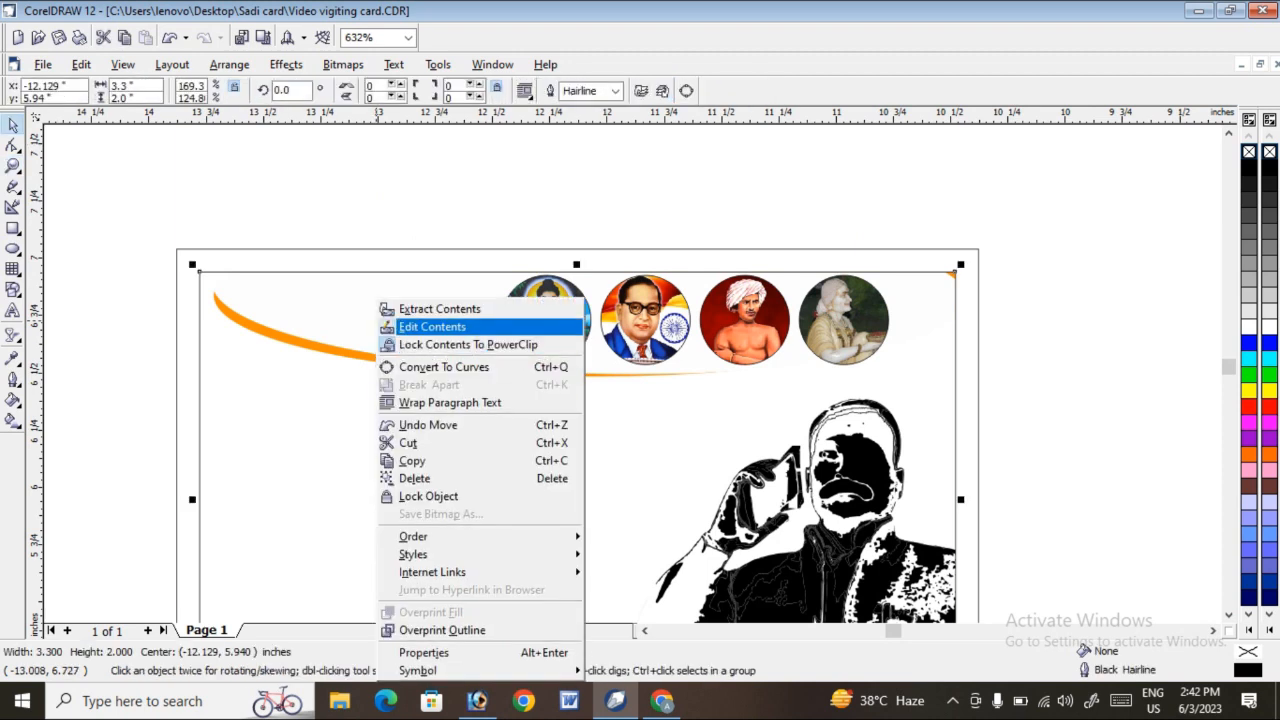
{"action": "left_click", "coordinate": [440, 326]}
{"action": "left_click_drag", "start_coordinate": [118, 174], "coordinate": [1042, 400]}
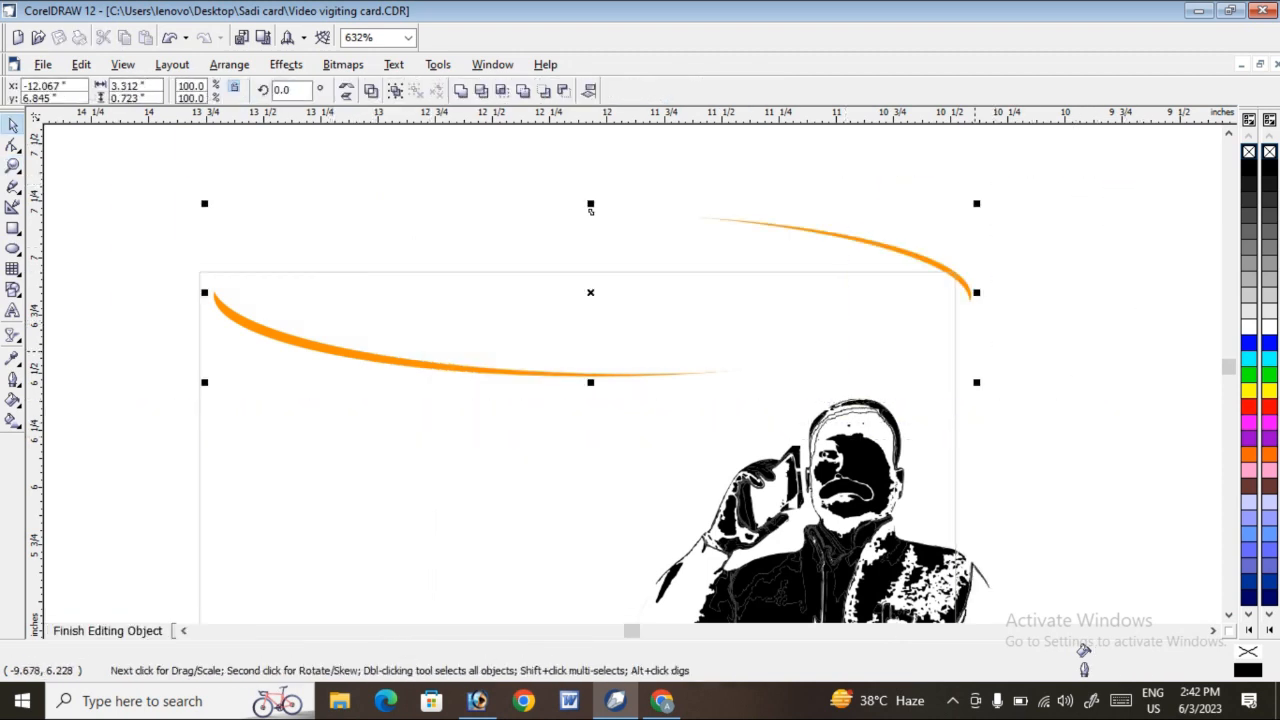
{"action": "left_click_drag", "start_coordinate": [872, 311], "coordinate": [734, 328]}
{"action": "left_click_drag", "start_coordinate": [590, 212], "coordinate": [529, 209]}
{"action": "left_click", "coordinate": [89, 451]}
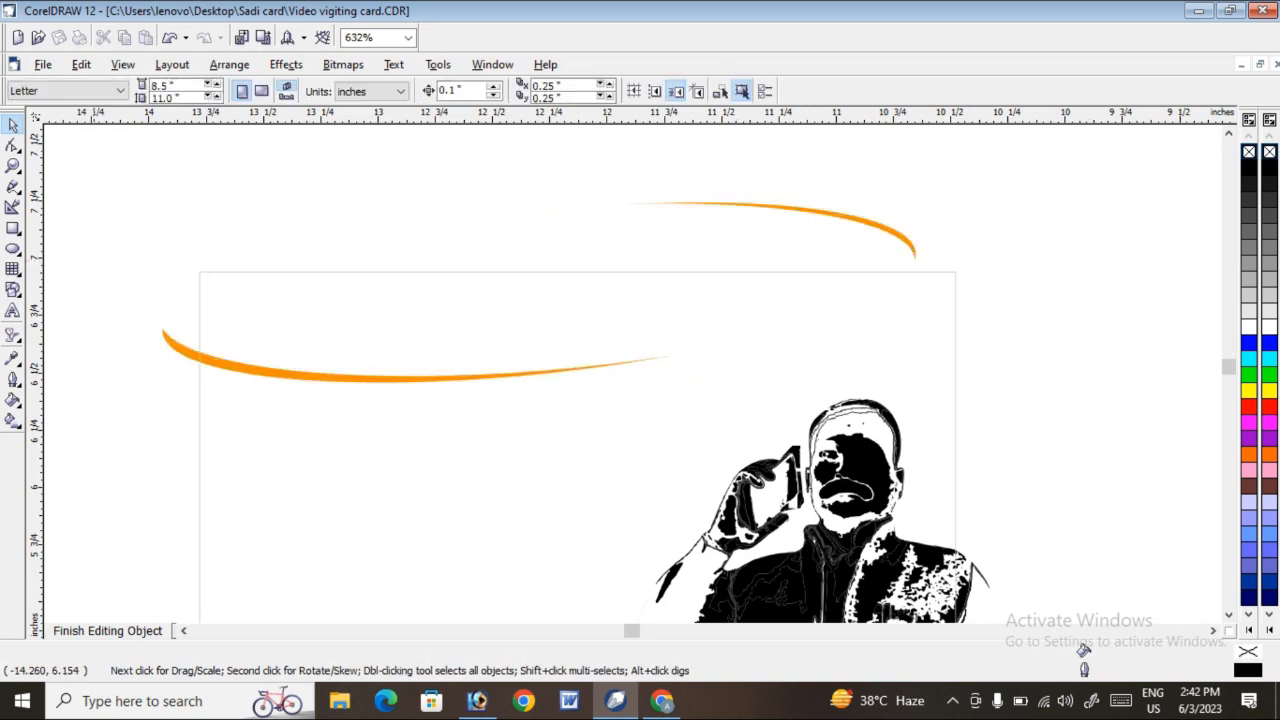
{"action": "left_click", "coordinate": [107, 630]}
Move the group of four circular portraits back toward the header's left end, above the orange curve.
{"action": "left_click_drag", "start_coordinate": [348, 224], "coordinate": [945, 392]}
{"action": "left_click_drag", "start_coordinate": [844, 336], "coordinate": [577, 340]}
{"action": "left_click", "coordinate": [783, 176]}
{"action": "scroll", "coordinate": [908, 234], "scroll_direction": "down", "scroll_amount": 1}
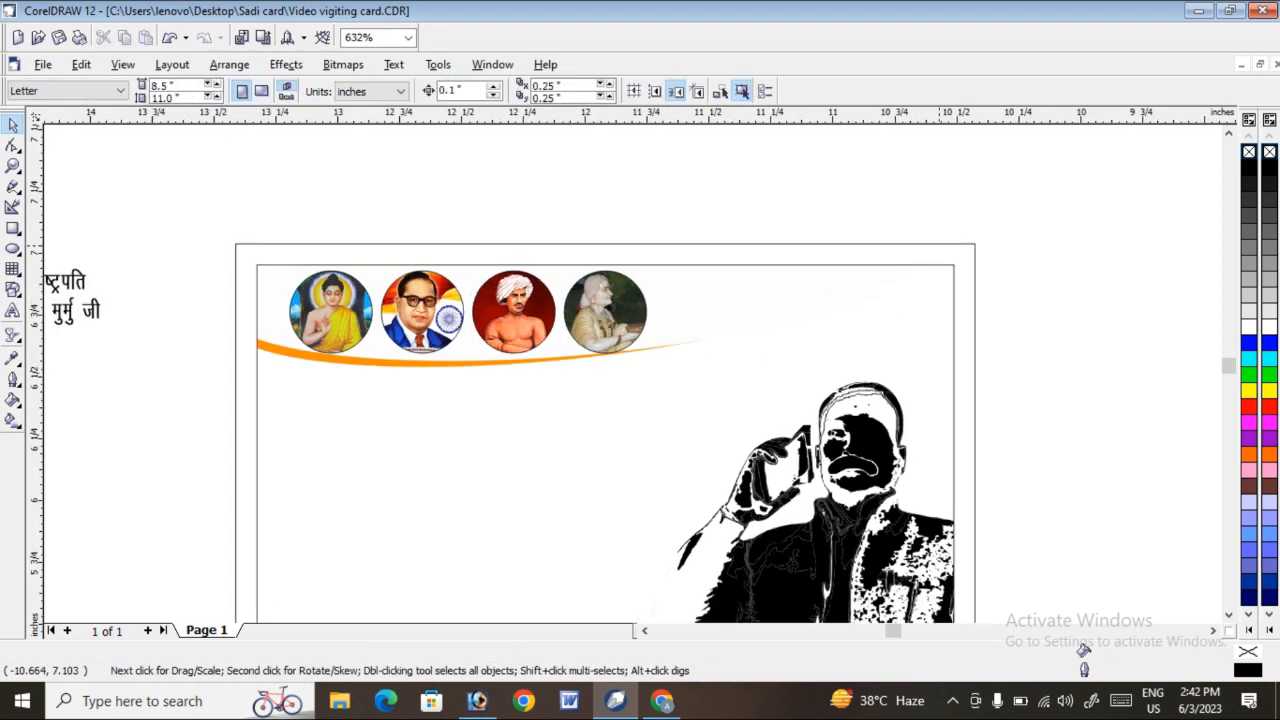
Place the woman's portrait in the header right of the four circular portraits and resize it to about 0.63 by 0.67 inches.
{"action": "scroll", "coordinate": [900, 262], "scroll_direction": "up", "scroll_amount": 2}
{"action": "scroll", "coordinate": [781, 293], "scroll_direction": "down", "scroll_amount": 2}
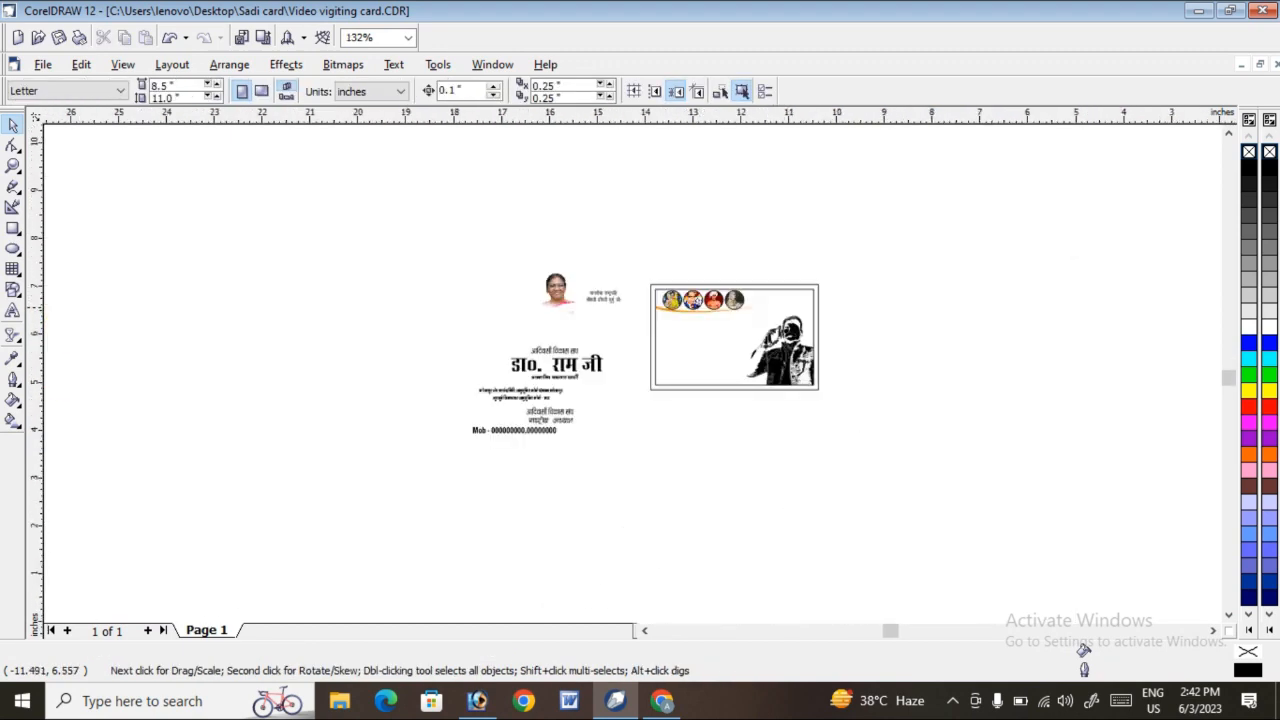
{"action": "left_click_drag", "start_coordinate": [559, 286], "coordinate": [775, 298]}
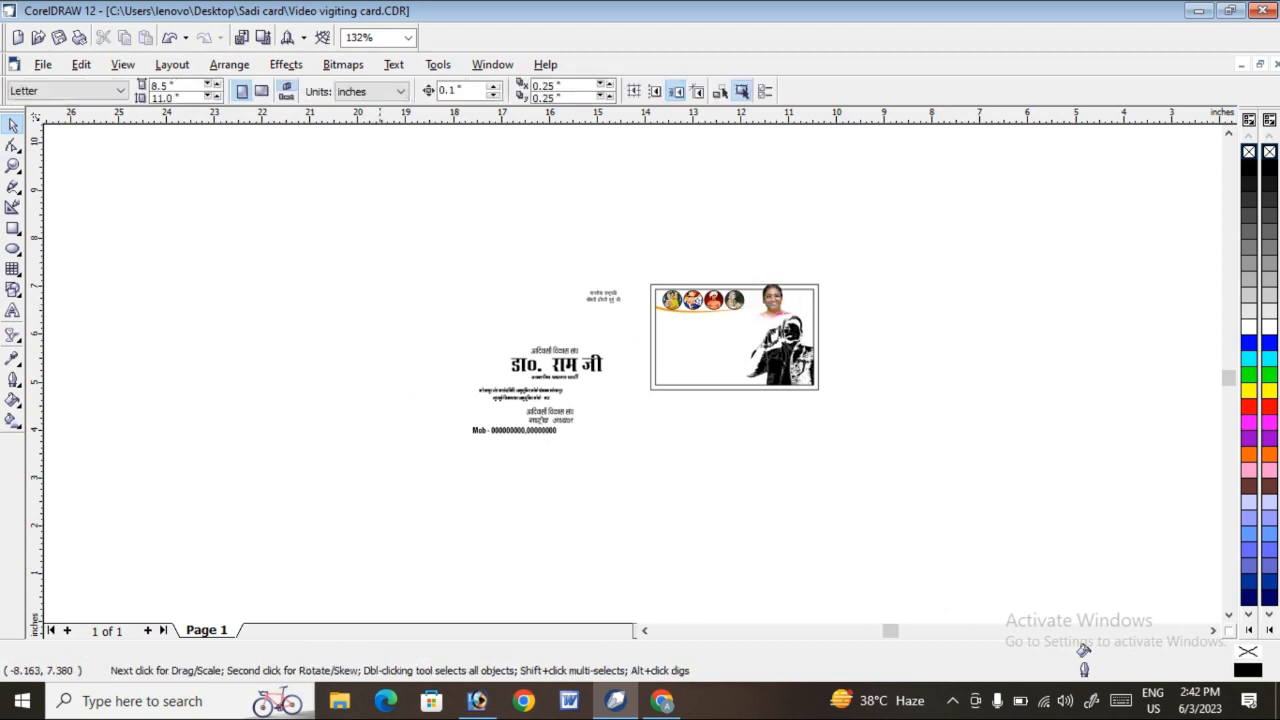
{"action": "key", "text": "z"}
{"action": "left_click_drag", "start_coordinate": [623, 243], "coordinate": [829, 386]}
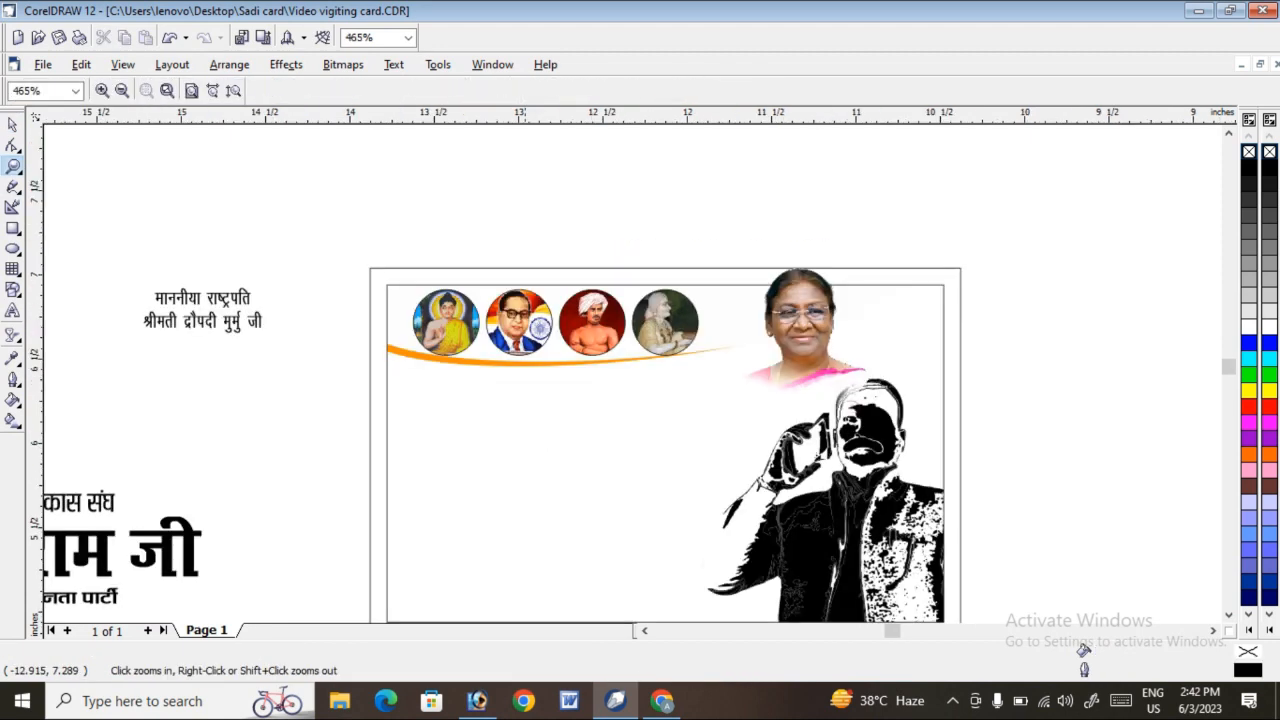
{"action": "left_click_drag", "start_coordinate": [914, 394], "coordinate": [916, 396]}
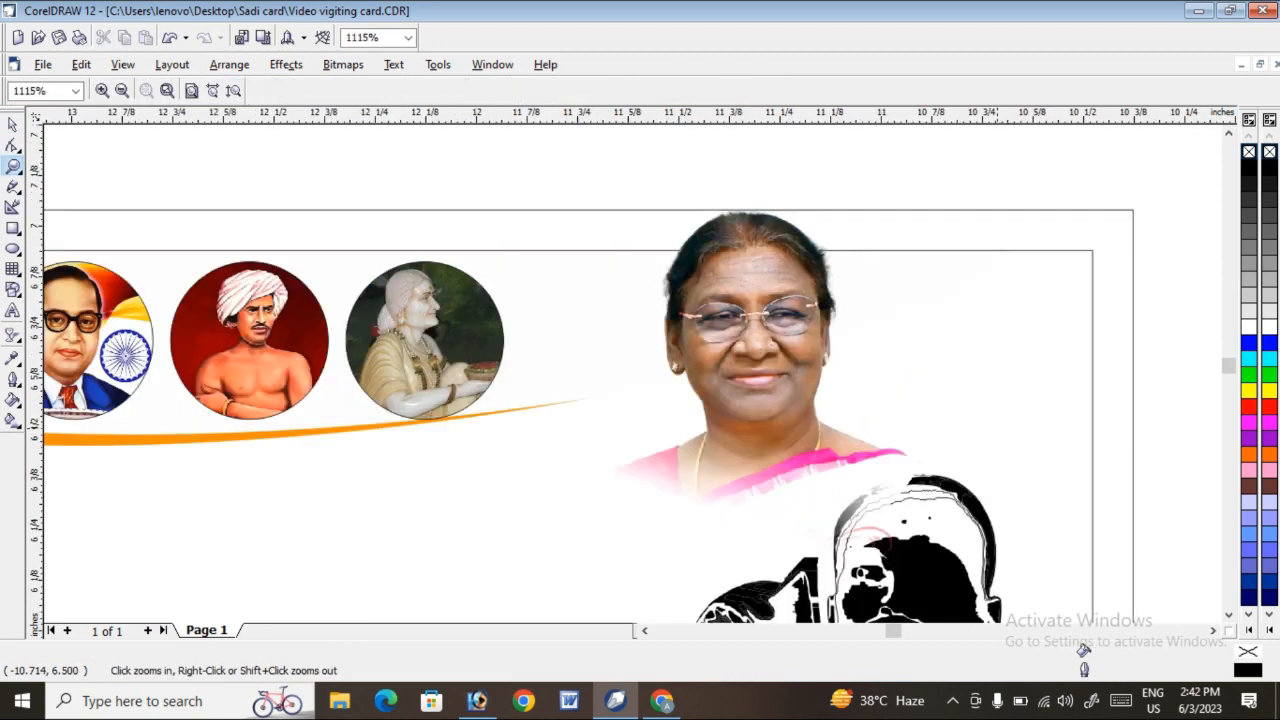
{"action": "key", "text": "space"}
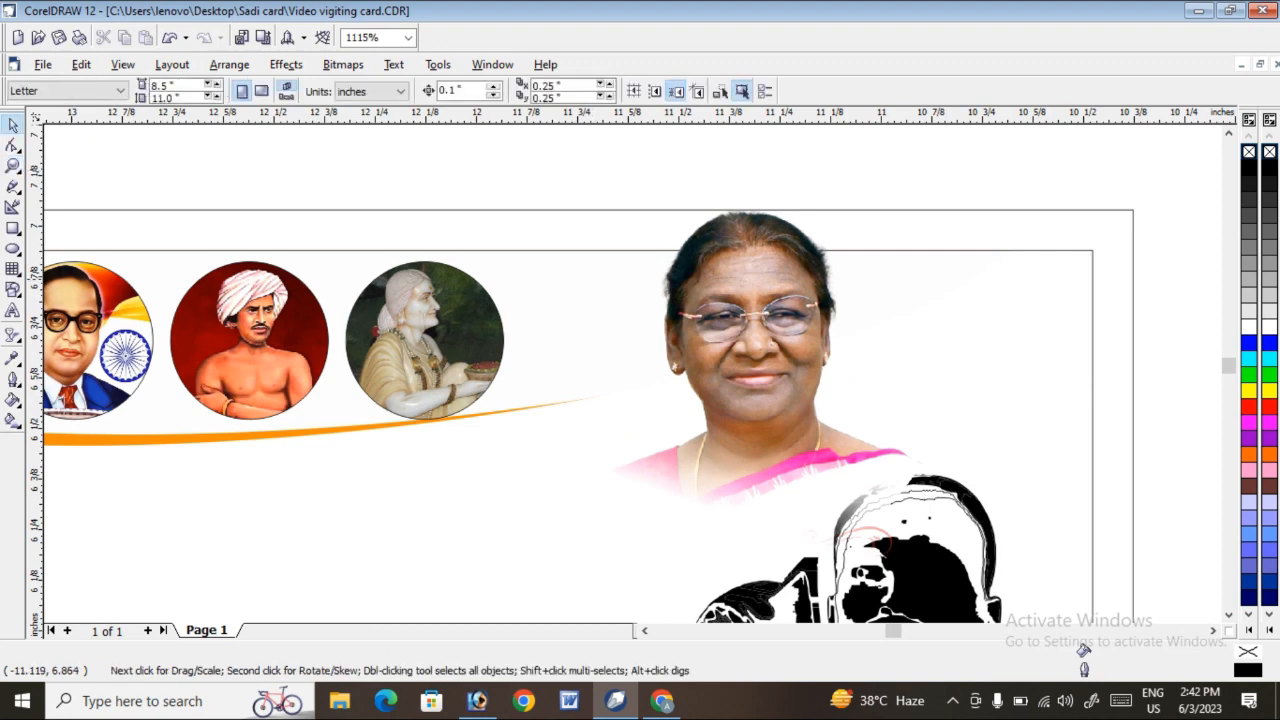
{"action": "left_click_drag", "start_coordinate": [951, 170], "coordinate": [864, 263]}
{"action": "left_click_drag", "start_coordinate": [802, 316], "coordinate": [707, 301]}
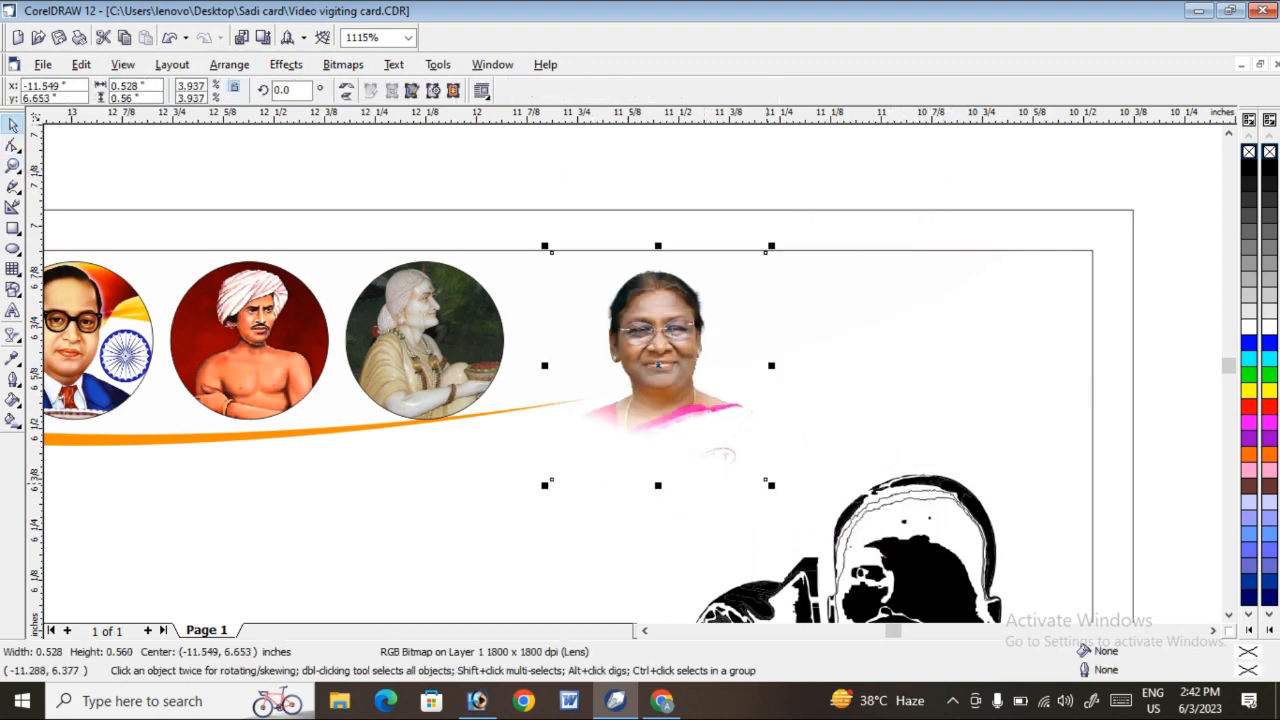
{"action": "left_click_drag", "start_coordinate": [771, 485], "coordinate": [815, 526]}
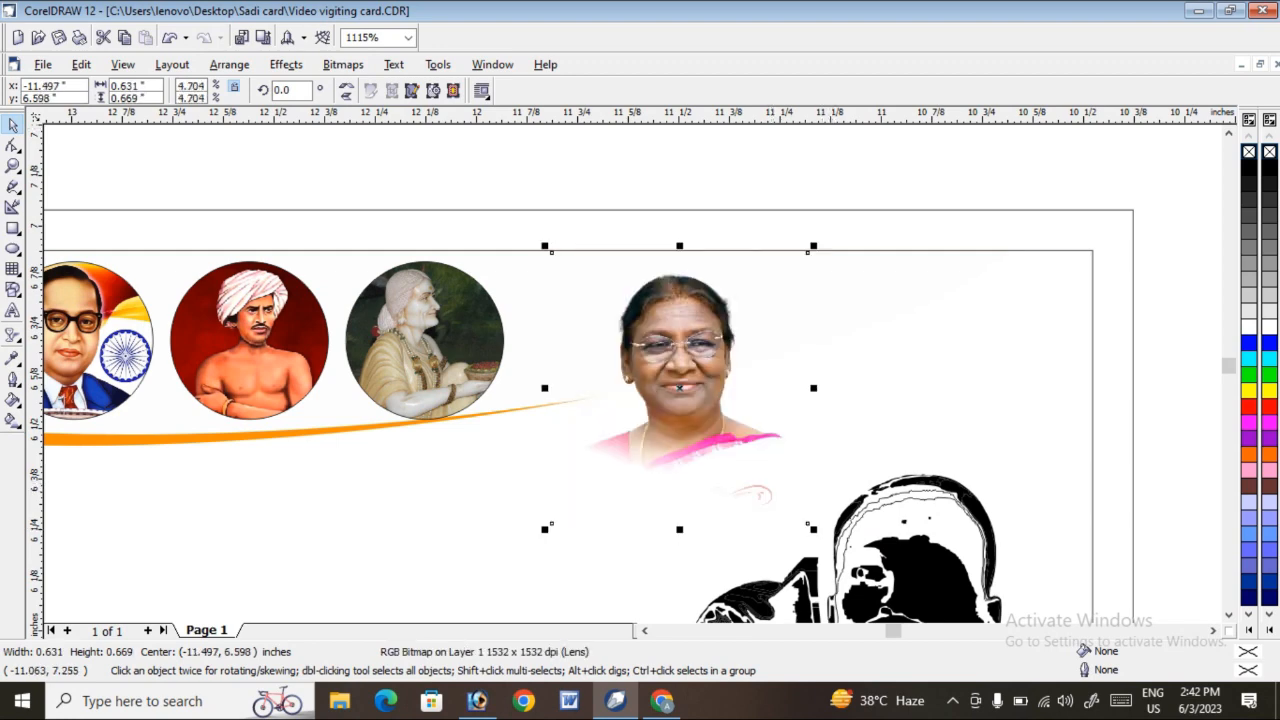
Move the loose two-line president caption onto the card, just below the woman's portrait in the header.
{"action": "scroll", "coordinate": [943, 178], "scroll_direction": "up", "scroll_amount": 2}
{"action": "scroll", "coordinate": [943, 178], "scroll_direction": "down", "scroll_amount": 4}
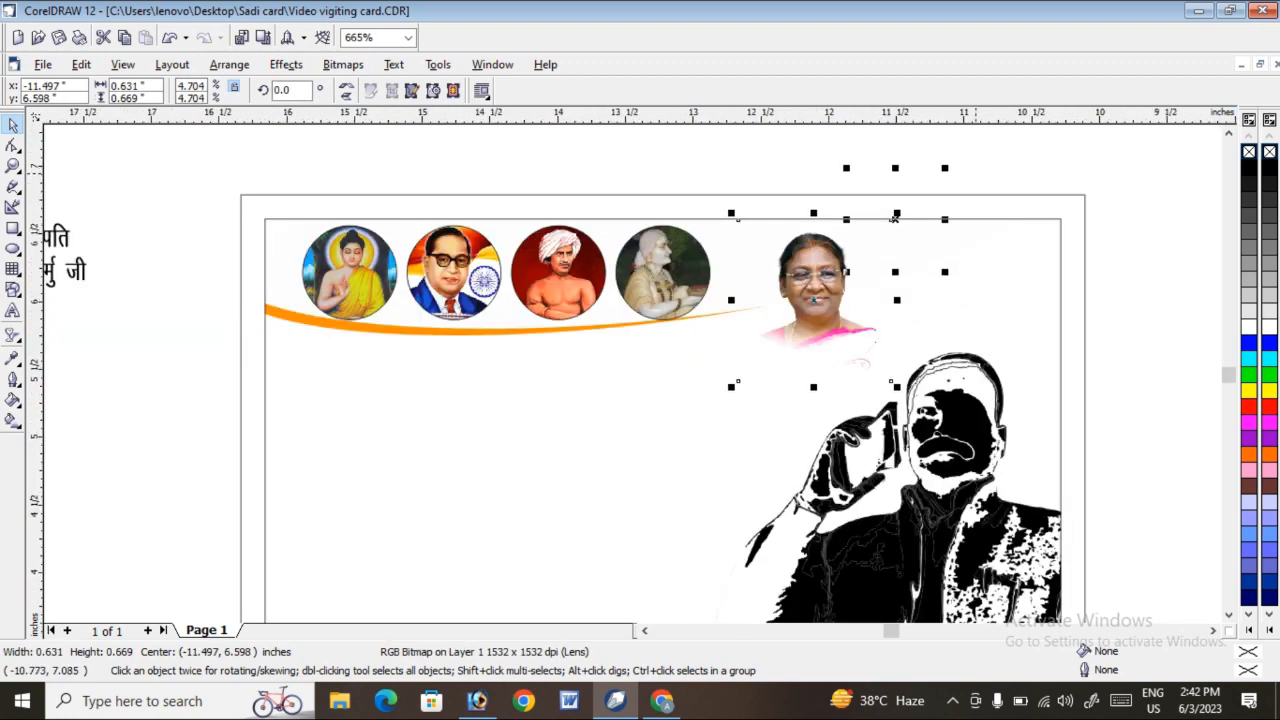
{"action": "left_click", "coordinate": [452, 182]}
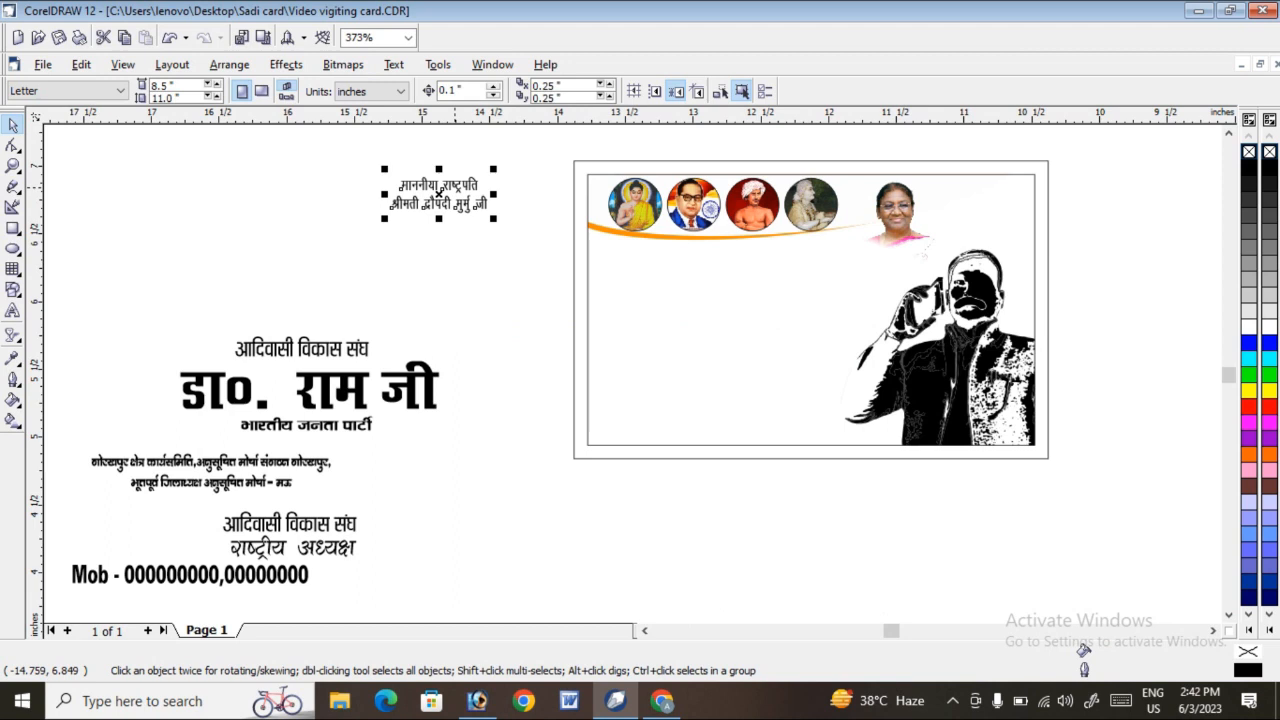
{"action": "left_click_drag", "start_coordinate": [455, 187], "coordinate": [900, 244]}
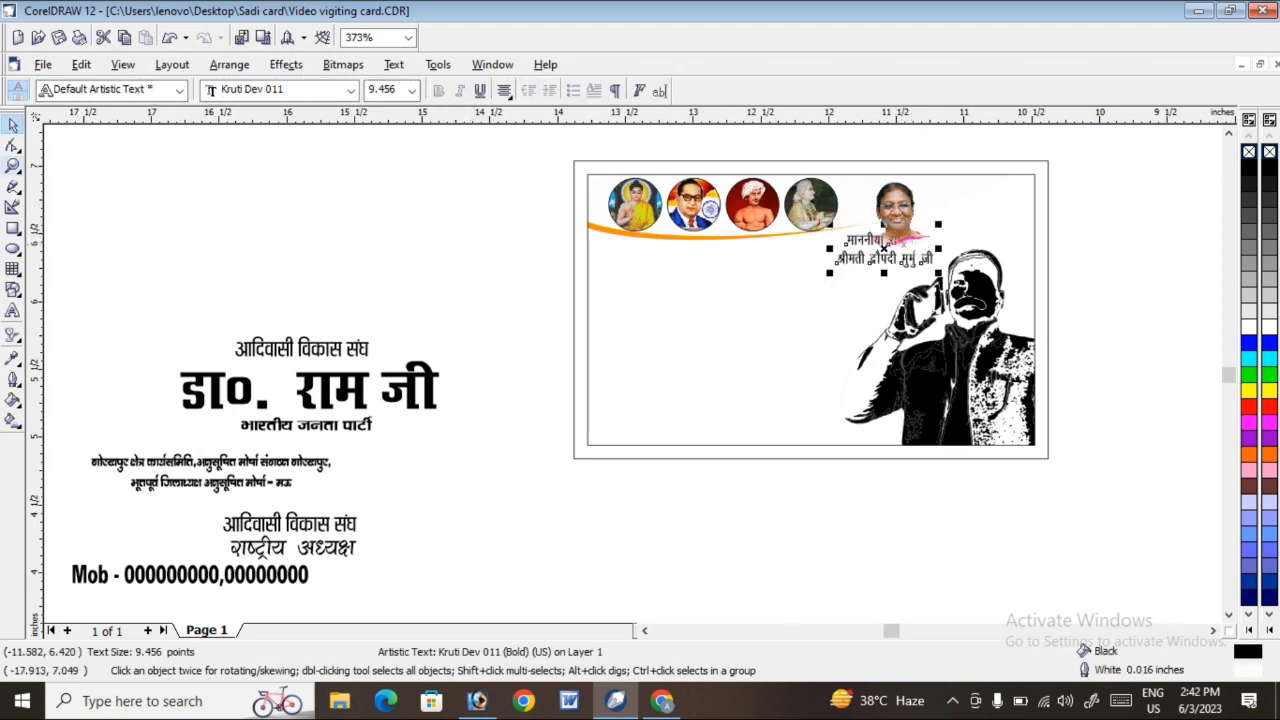
{"action": "key", "text": "z"}
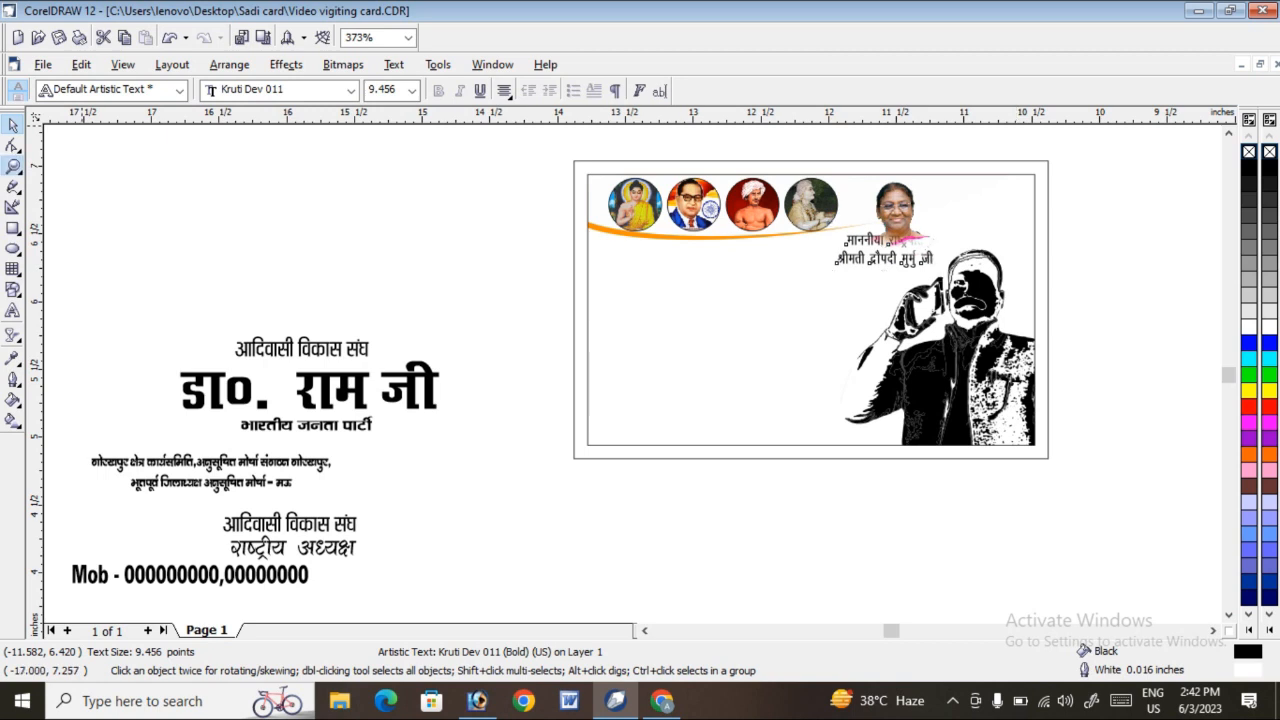
{"action": "left_click", "coordinate": [900, 245]}
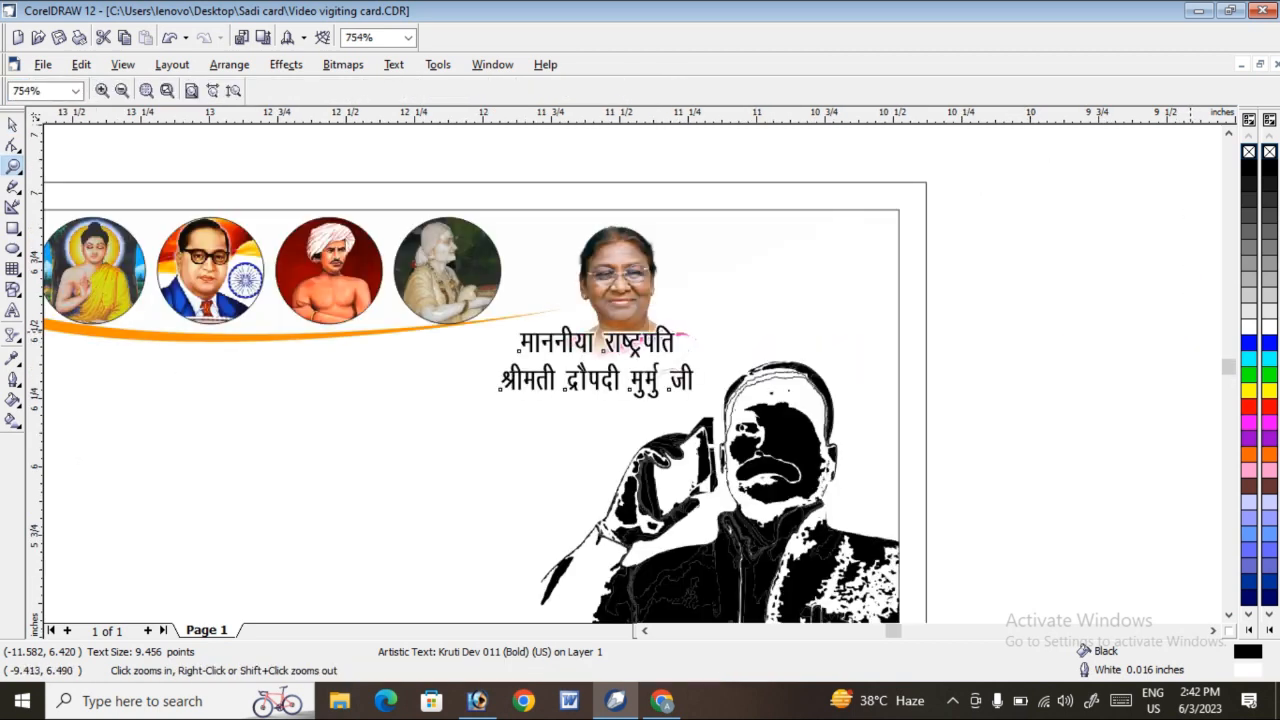
{"action": "key", "text": "space"}
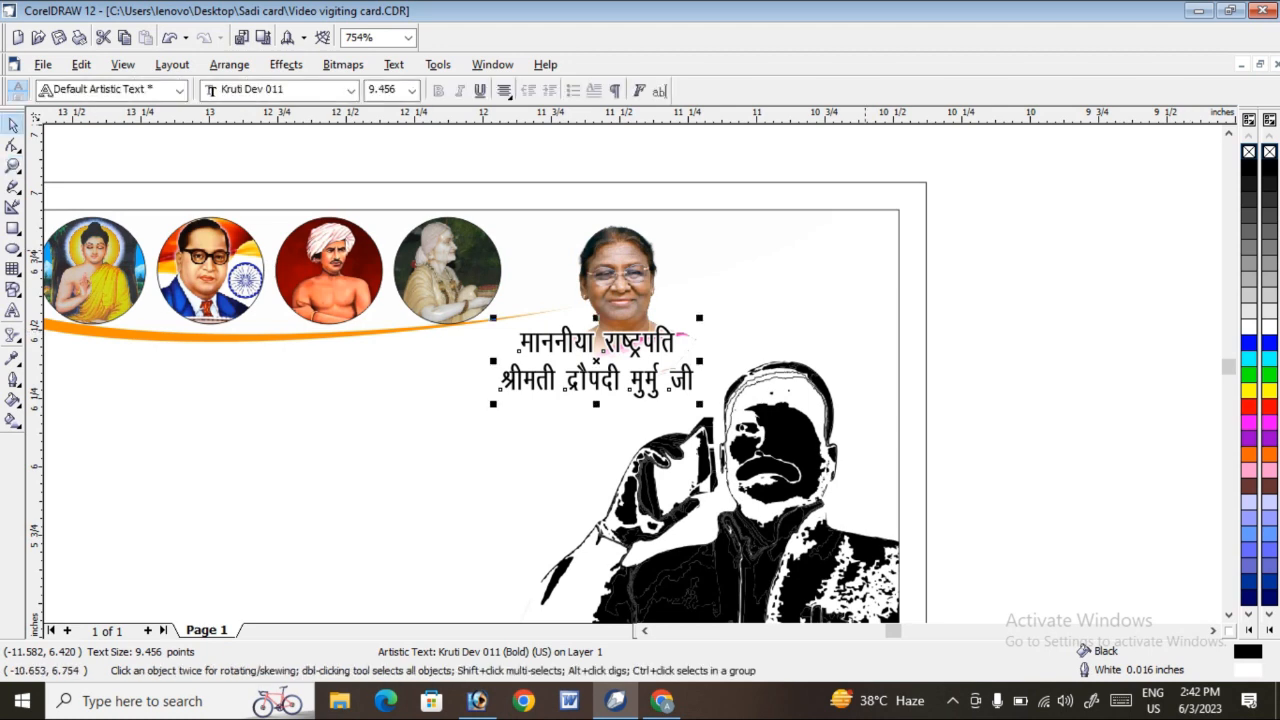
Stretch the president caption slightly wider and fill its text with blue.
{"action": "key", "text": "Escape"}
{"action": "left_click", "coordinate": [663, 350]}
{"action": "left_click_drag", "start_coordinate": [699, 361], "coordinate": [702, 360]}
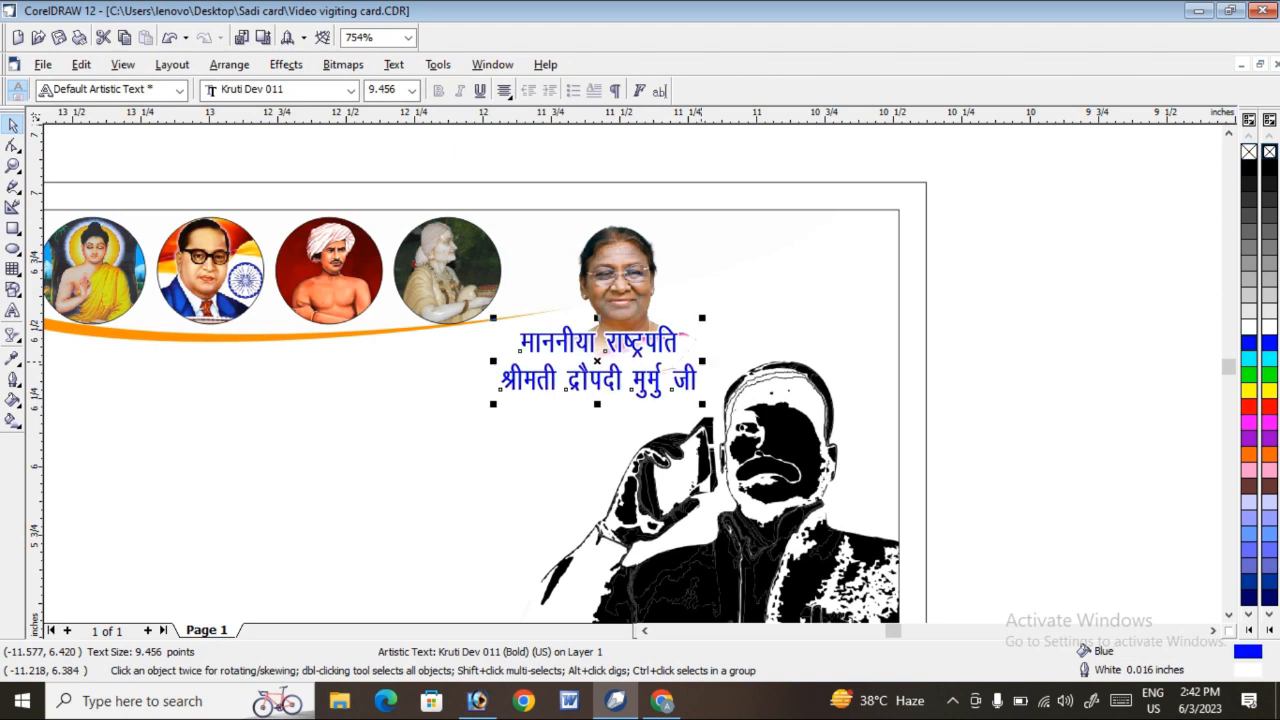
{"action": "left_click", "coordinate": [1046, 311]}
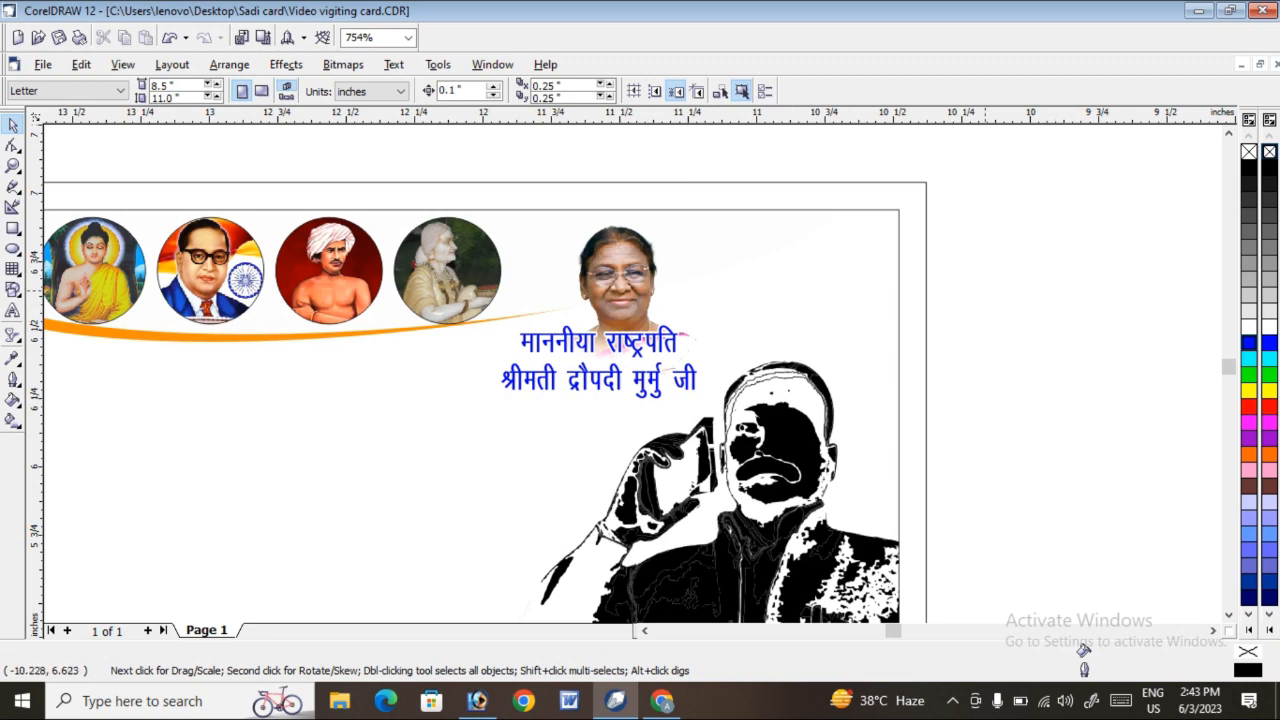
{"action": "scroll", "coordinate": [979, 297], "scroll_direction": "down", "scroll_amount": 2}
{"action": "left_click", "coordinate": [734, 356]}
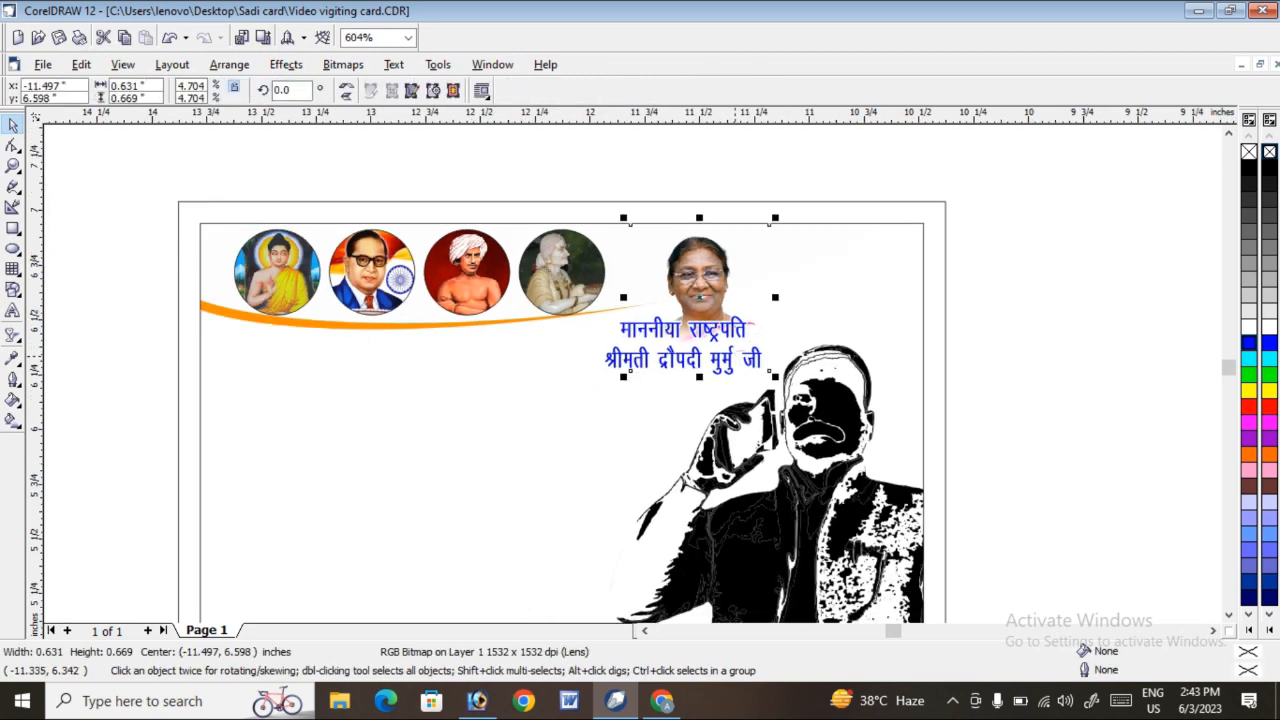
{"action": "left_click", "coordinate": [1037, 273]}
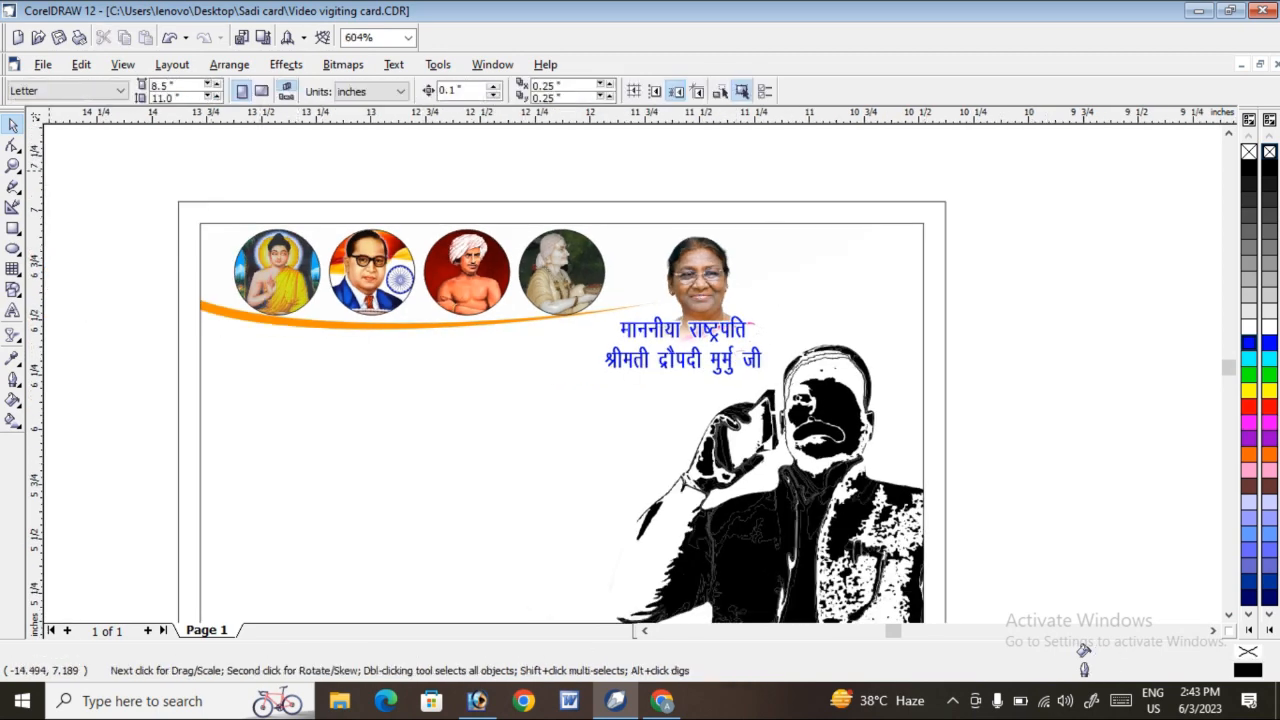
Reduce the blue president caption to about 8.16 points and shift it slightly left below the portrait, with a white outline.
{"action": "left_click", "coordinate": [14, 166]}
{"action": "left_click_drag", "start_coordinate": [520, 301], "coordinate": [948, 399]}
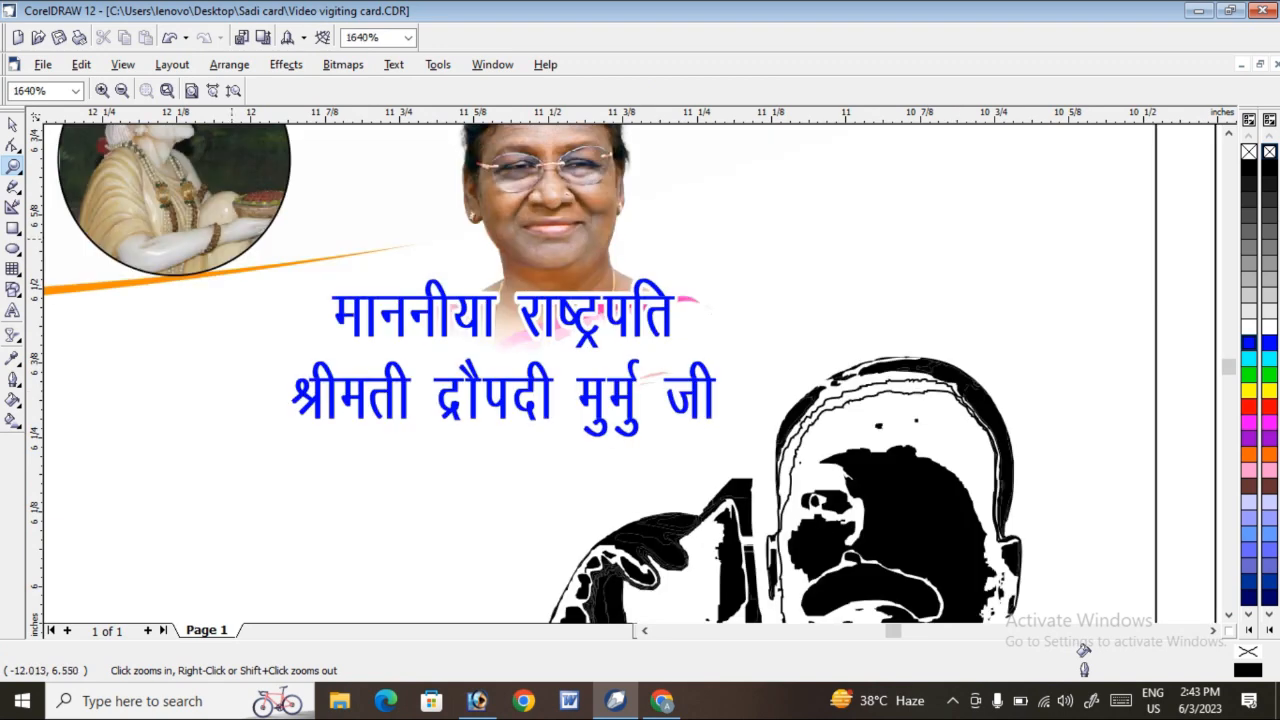
{"action": "key", "text": "space"}
{"action": "left_click", "coordinate": [668, 325]}
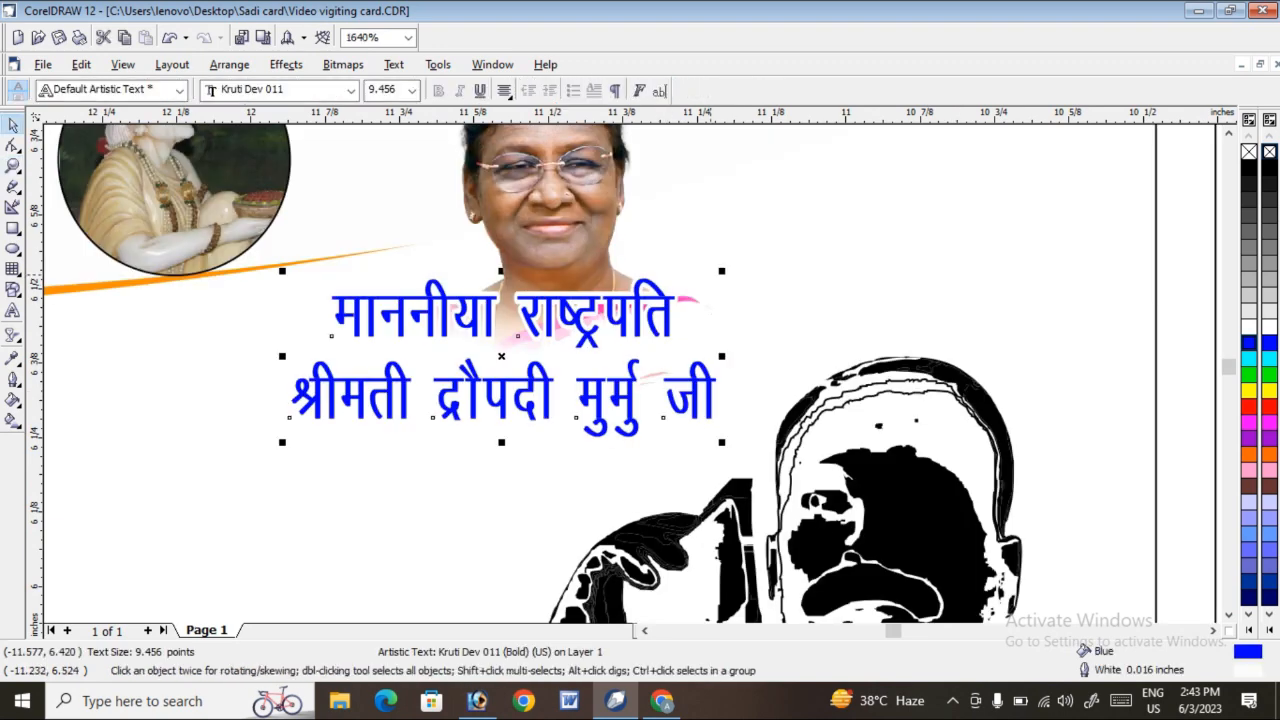
{"action": "left_click_drag", "start_coordinate": [722, 271], "coordinate": [662, 293]}
{"action": "left_click_drag", "start_coordinate": [282, 367], "coordinate": [247, 367]}
{"action": "right_click", "coordinate": [1249, 326]}
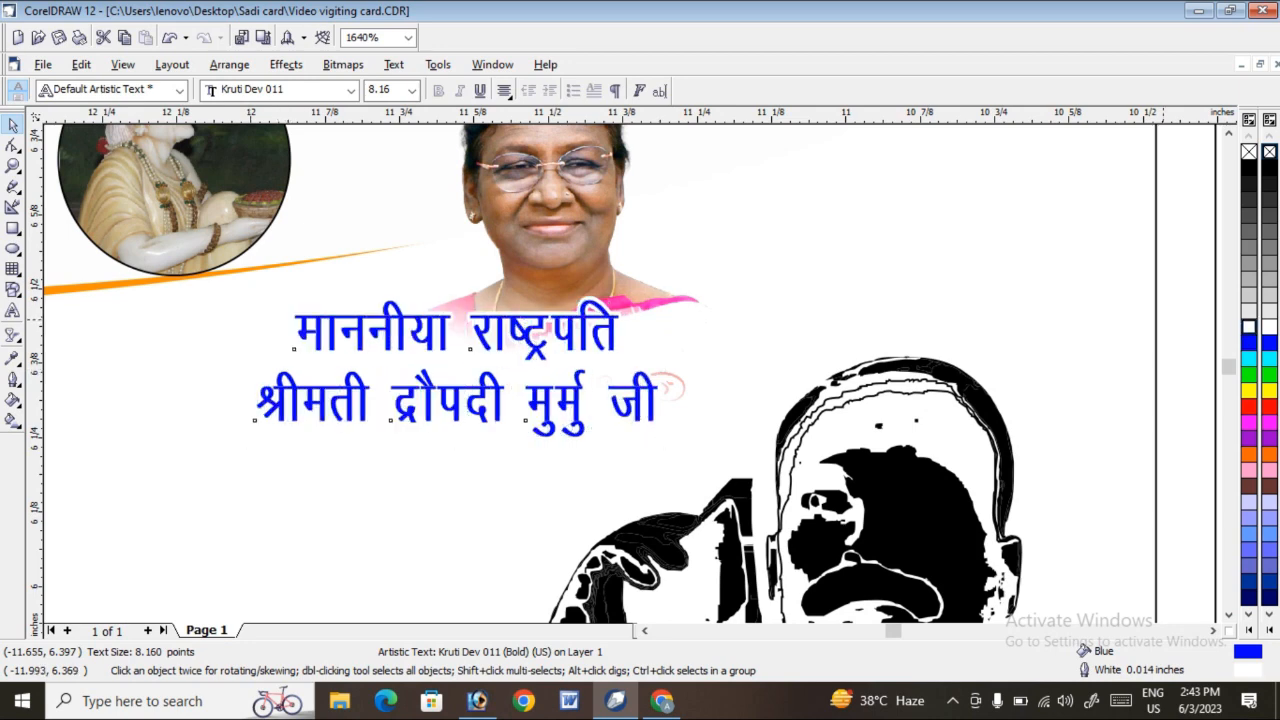
{"action": "scroll", "coordinate": [810, 329], "scroll_direction": "down", "scroll_amount": 4}
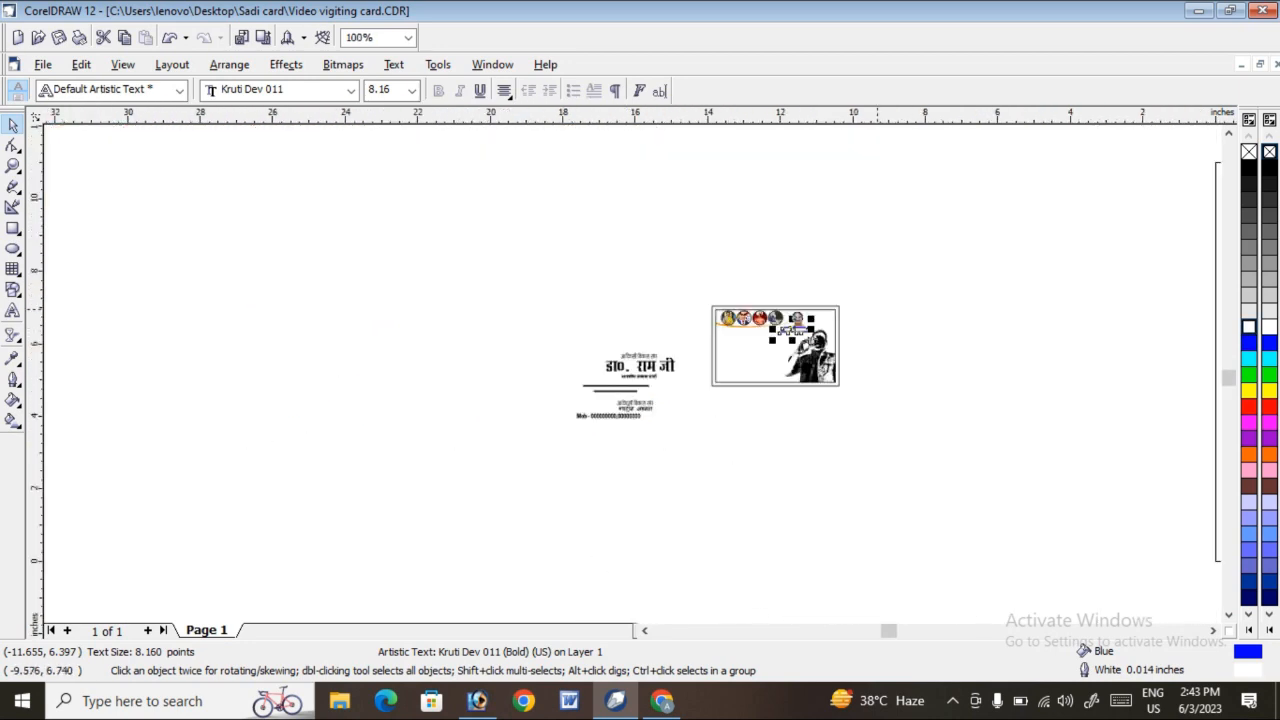
{"action": "left_click", "coordinate": [868, 314]}
Move the upper "आदिवासी विकास संघ" heading onto the card below the orange curve and enlarge it.
{"action": "key", "text": "z"}
{"action": "left_click_drag", "start_coordinate": [523, 306], "coordinate": [918, 441]}
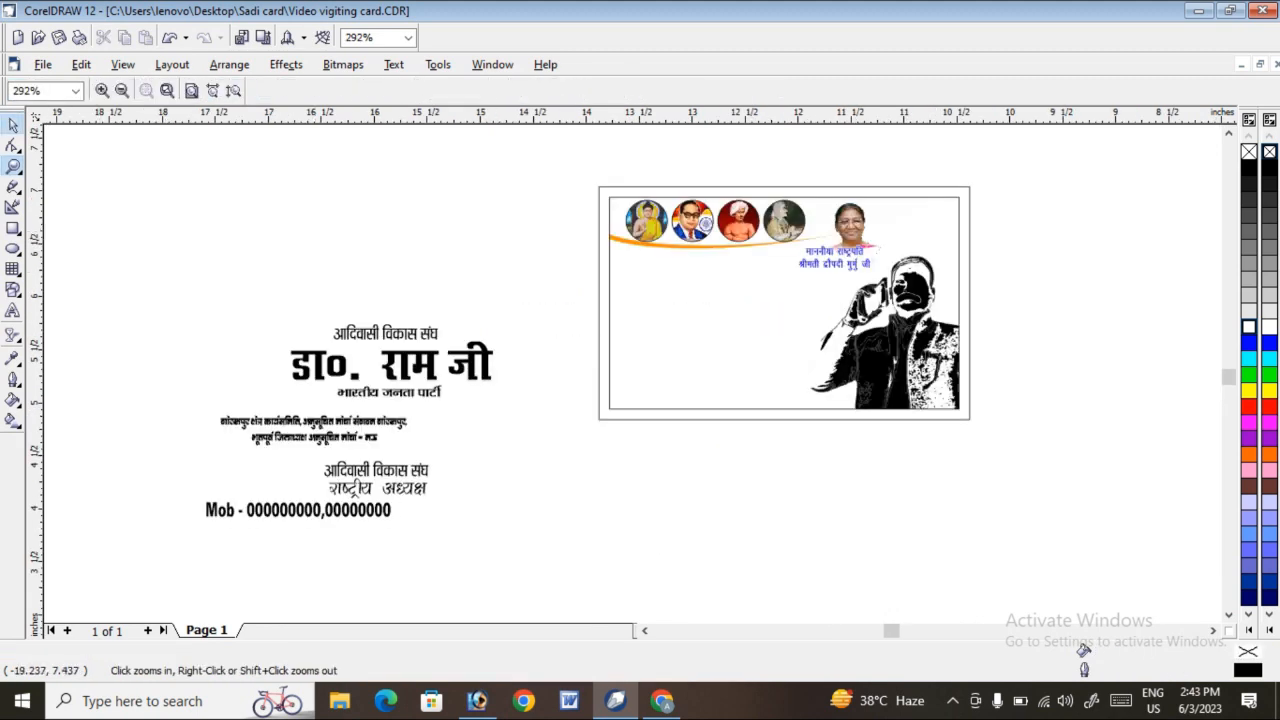
{"action": "left_click", "coordinate": [13, 125]}
{"action": "left_click_drag", "start_coordinate": [429, 330], "coordinate": [706, 270]}
{"action": "left_click_drag", "start_coordinate": [797, 267], "coordinate": [758, 269]}
{"action": "left_click", "coordinate": [514, 356]}
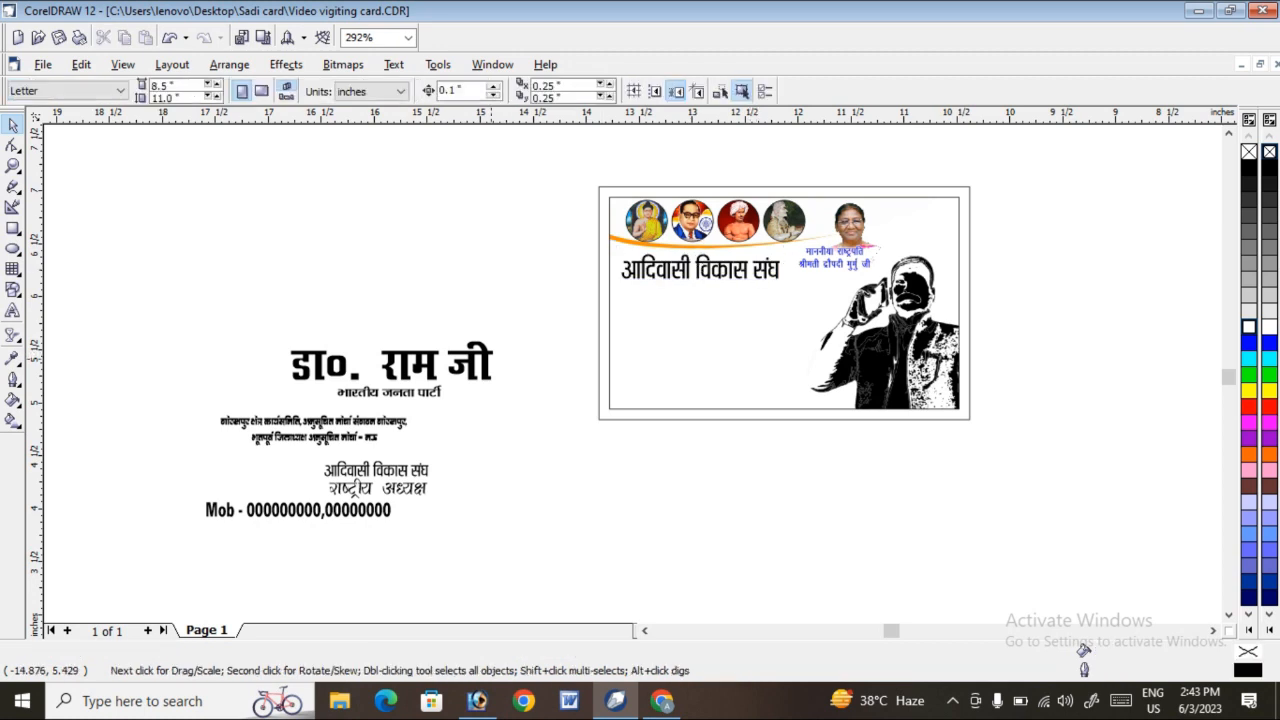
Stack the large name, the "भारतीय जनता पार्टी" line and the two-line post description on the card below the heading.
{"action": "left_click_drag", "start_coordinate": [466, 361], "coordinate": [785, 305]}
{"action": "left_click", "coordinate": [389, 392]}
{"action": "left_click_drag", "start_coordinate": [389, 392], "coordinate": [715, 333]}
{"action": "left_click", "coordinate": [379, 425]}
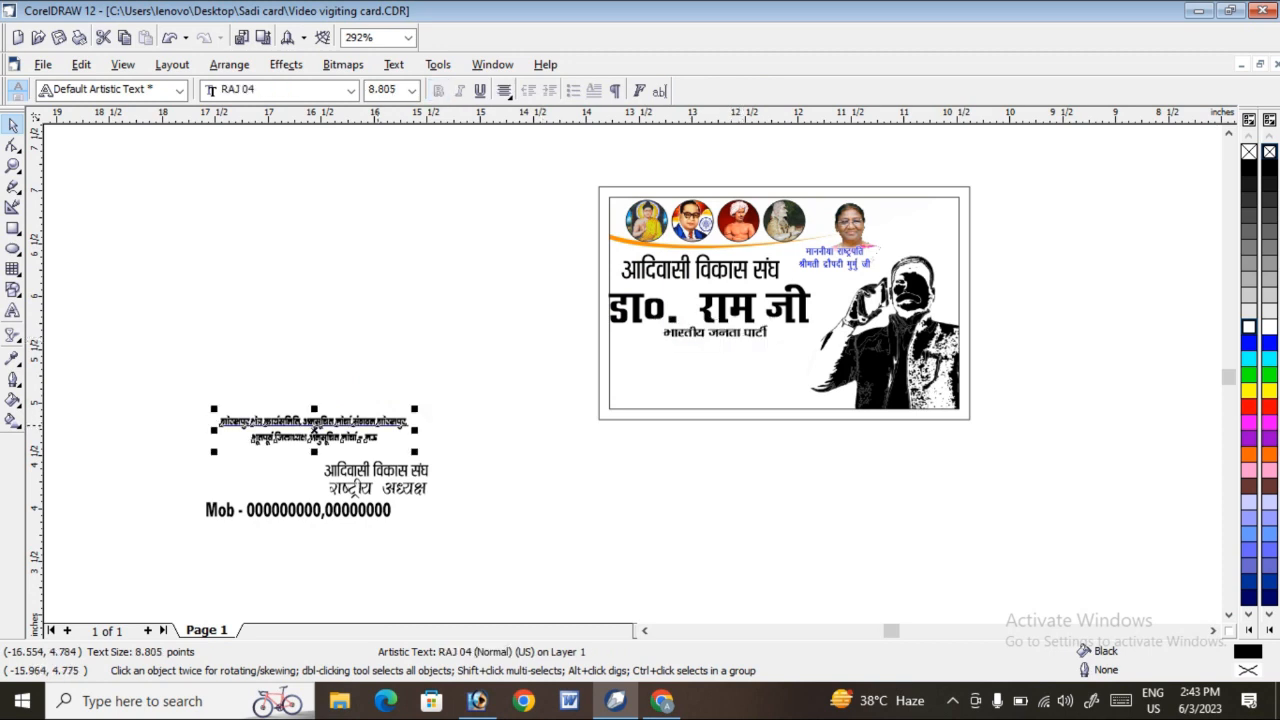
{"action": "left_click_drag", "start_coordinate": [379, 425], "coordinate": [779, 357]}
{"action": "left_click", "coordinate": [264, 358]}
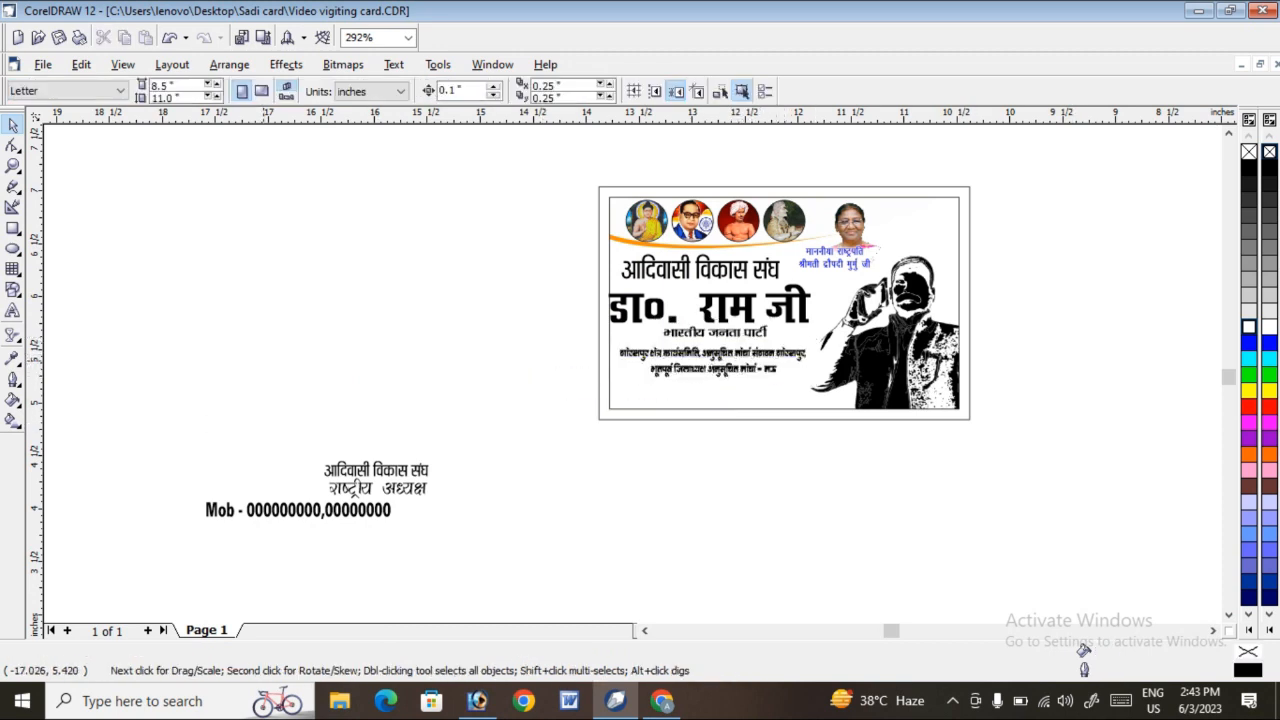
Move the remaining "आदिवासी विकास संघ" and "राष्ट्रीय अध्यक्ष" lines together onto the figure's chest and fill them blue.
{"action": "left_click", "coordinate": [416, 467]}
{"action": "left_click_drag", "start_coordinate": [549, 526], "coordinate": [303, 409]}
{"action": "left_click_drag", "start_coordinate": [376, 480], "coordinate": [896, 378]}
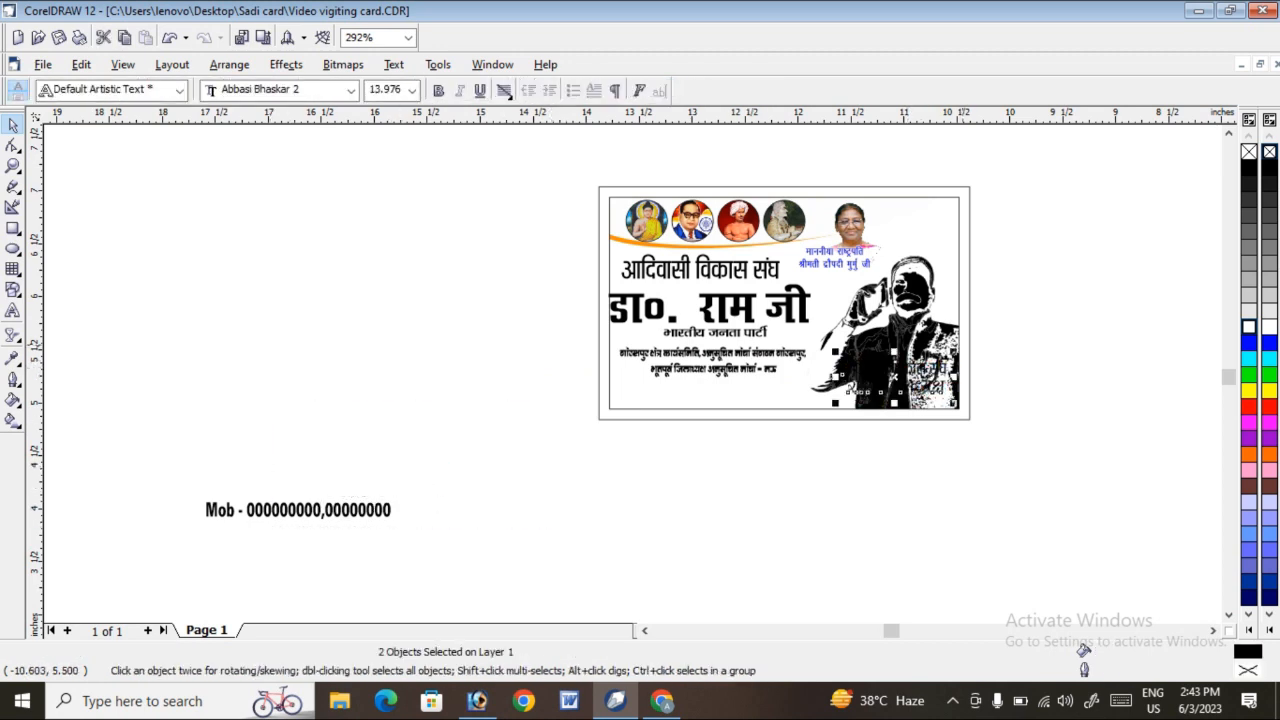
{"action": "left_click", "coordinate": [1248, 342]}
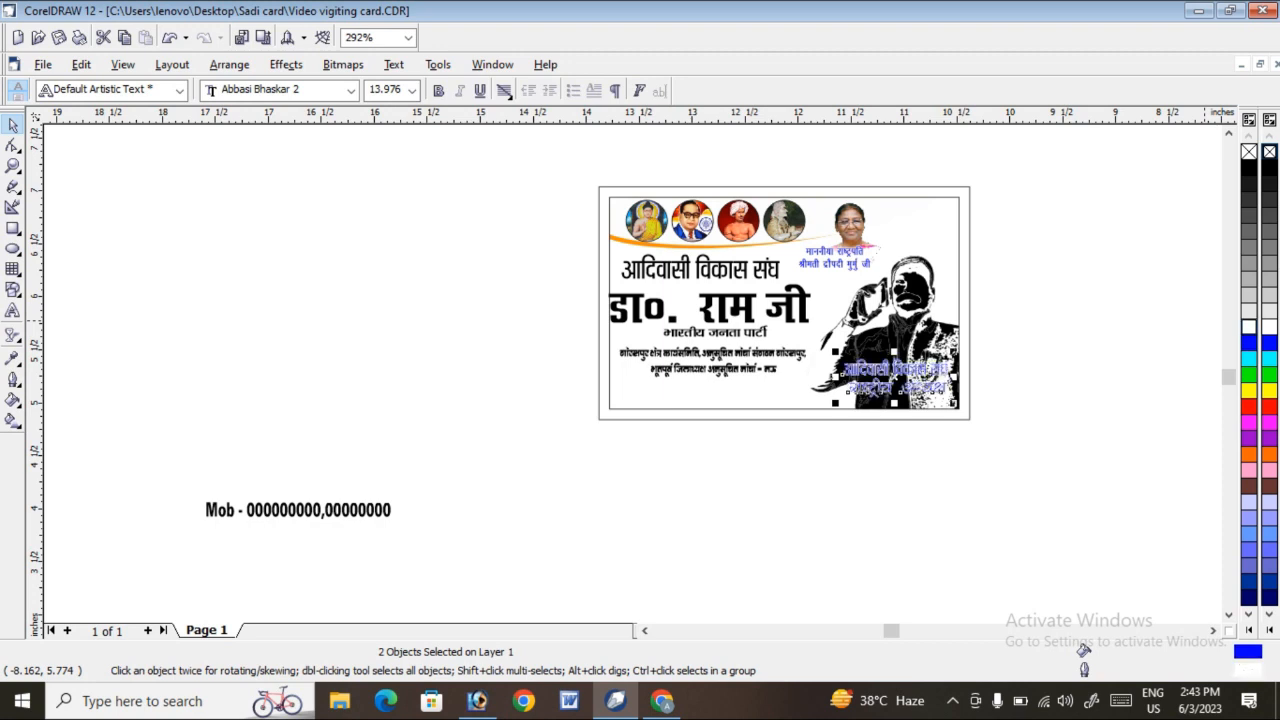
Give both blue chest text lines a white 0.056 in outline with rounded corners, placed behind the fill and scaling with the image.
{"action": "key", "text": "F12"}
{"action": "left_click", "coordinate": [531, 251]}
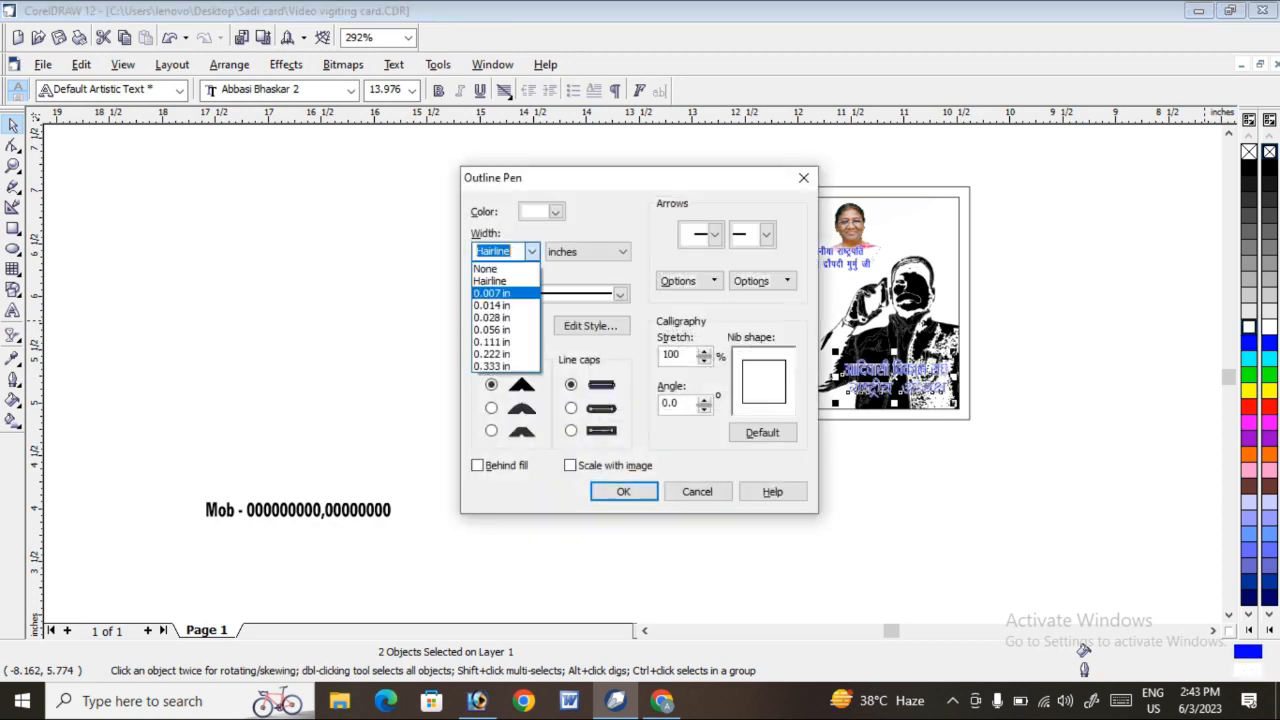
{"action": "left_click", "coordinate": [505, 328]}
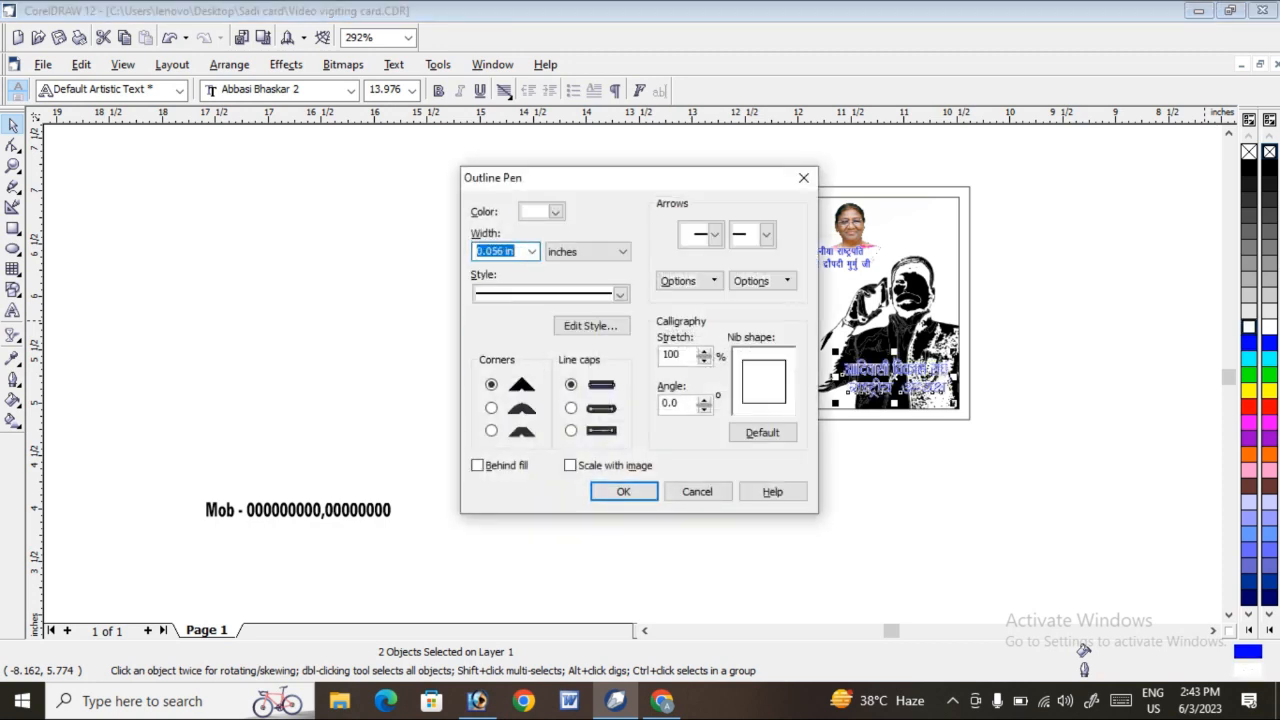
{"action": "left_click", "coordinate": [570, 465]}
{"action": "left_click", "coordinate": [477, 465]}
{"action": "left_click", "coordinate": [491, 408]}
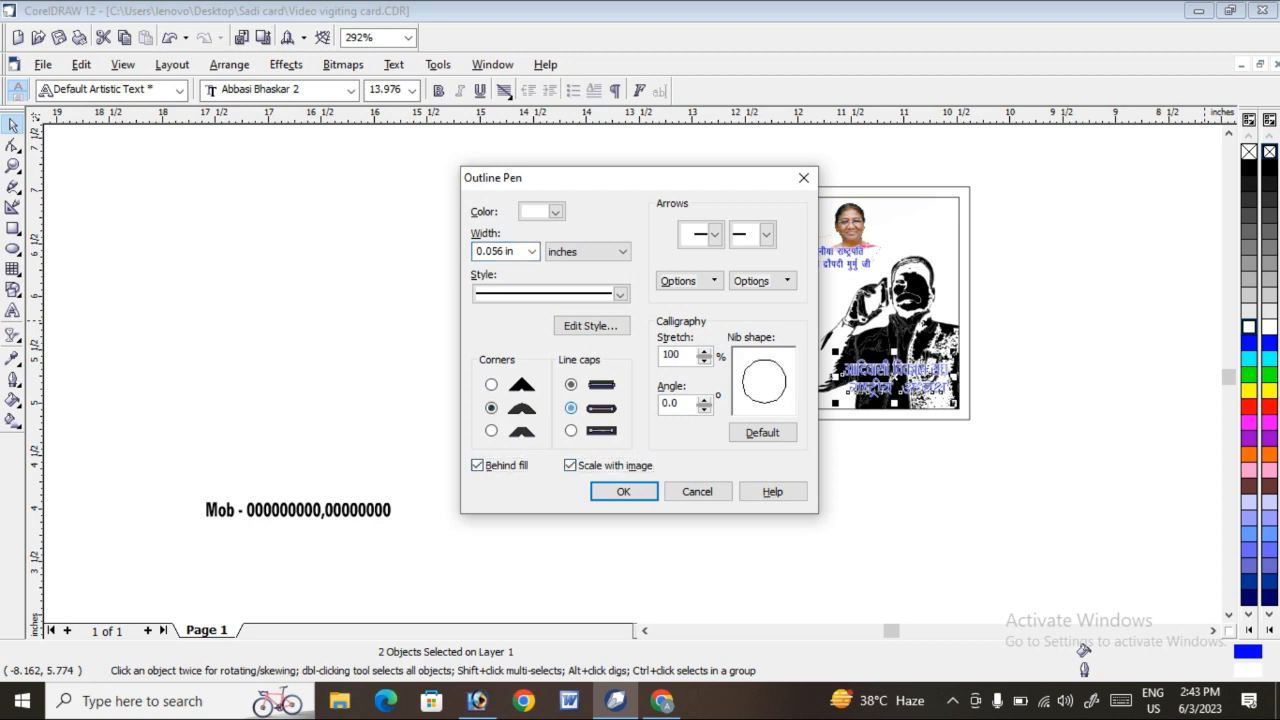
{"action": "left_click", "coordinate": [623, 491]}
Move the mobile number line to the card's lower-left corner and stretch it wider toward the figure.
{"action": "left_click", "coordinate": [207, 512]}
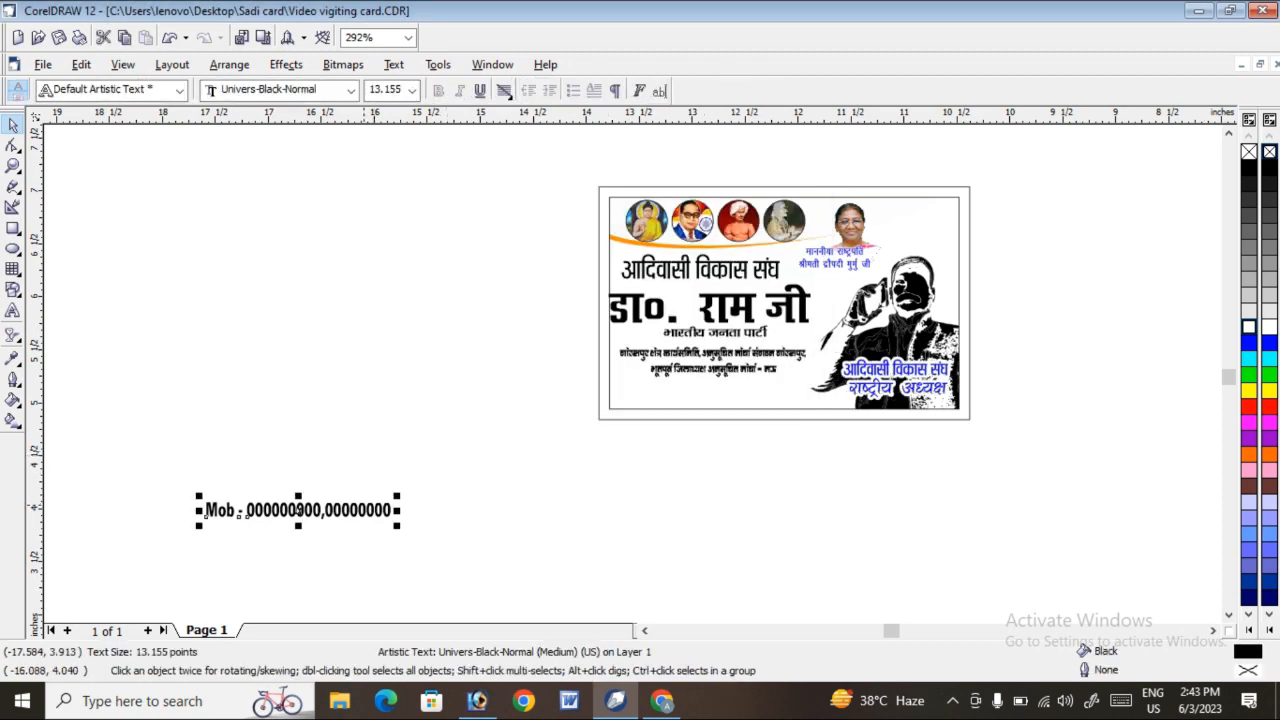
{"action": "left_click_drag", "start_coordinate": [207, 512], "coordinate": [608, 403]}
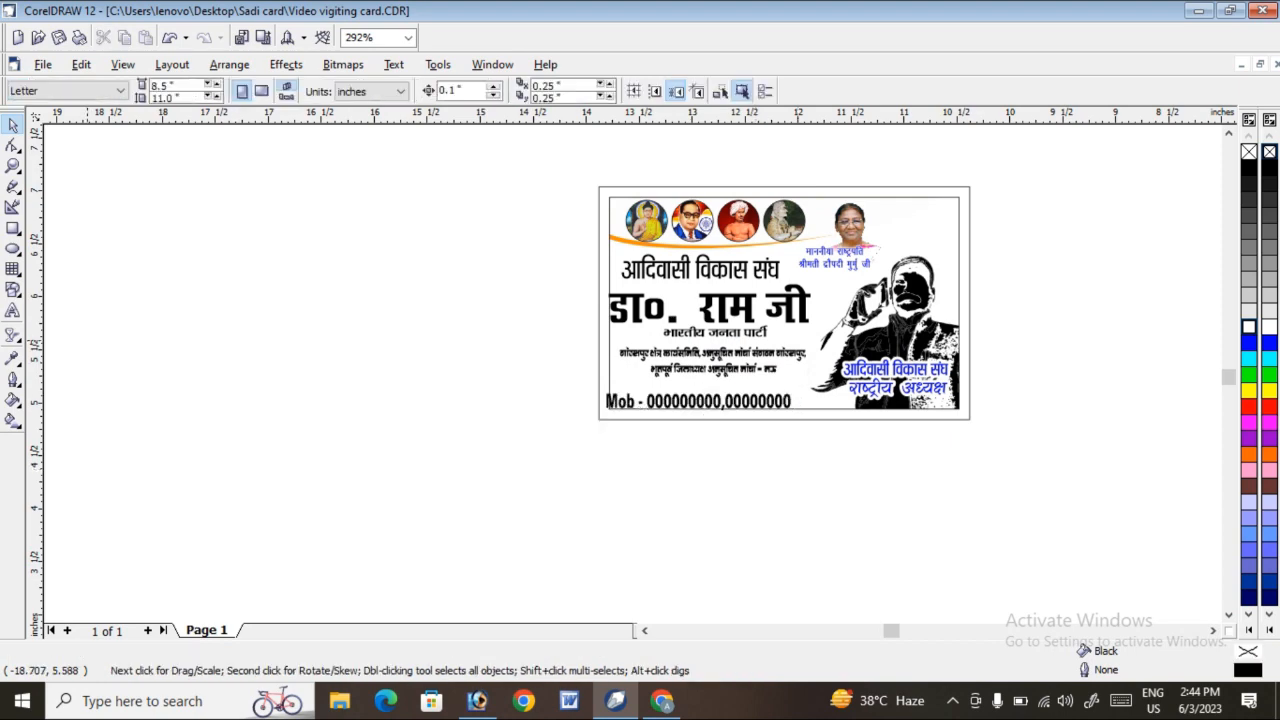
{"action": "left_click", "coordinate": [13, 166]}
{"action": "left_click_drag", "start_coordinate": [532, 344], "coordinate": [904, 466]}
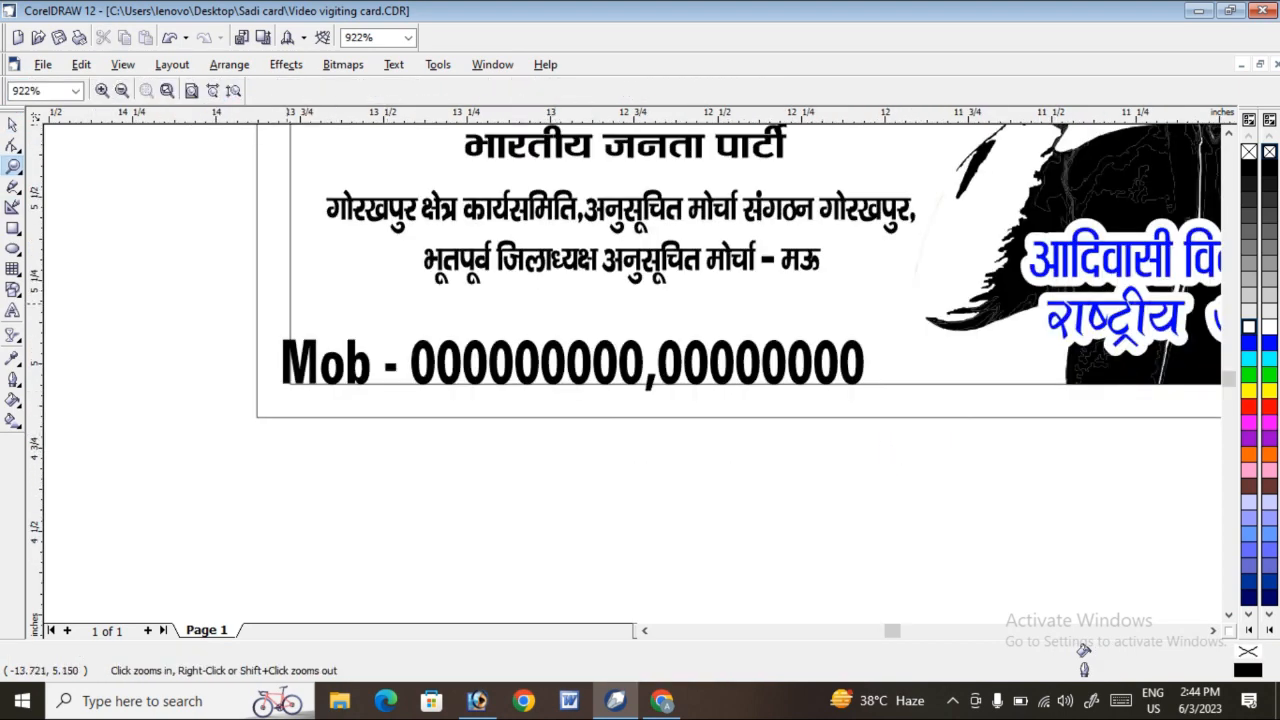
{"action": "left_click_drag", "start_coordinate": [207, 260], "coordinate": [1143, 481]}
{"action": "key", "text": "space"}
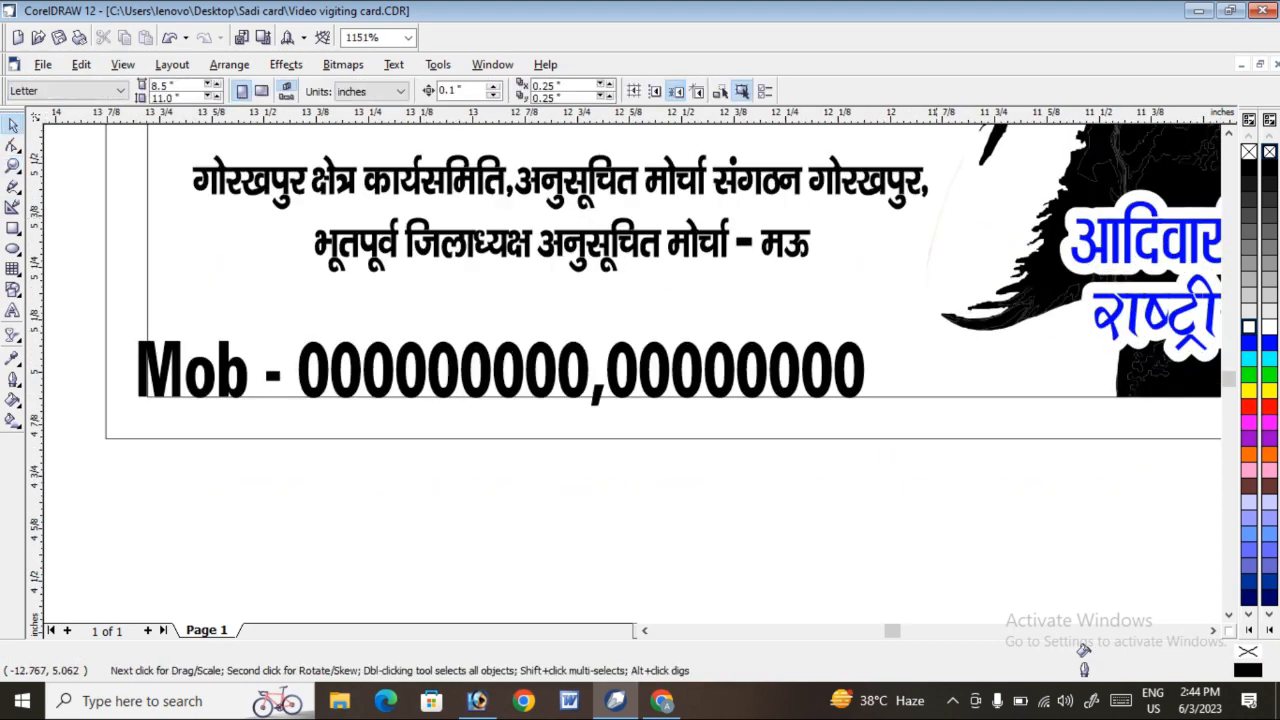
{"action": "left_click", "coordinate": [857, 352]}
{"action": "left_click_drag", "start_coordinate": [872, 371], "coordinate": [984, 372]}
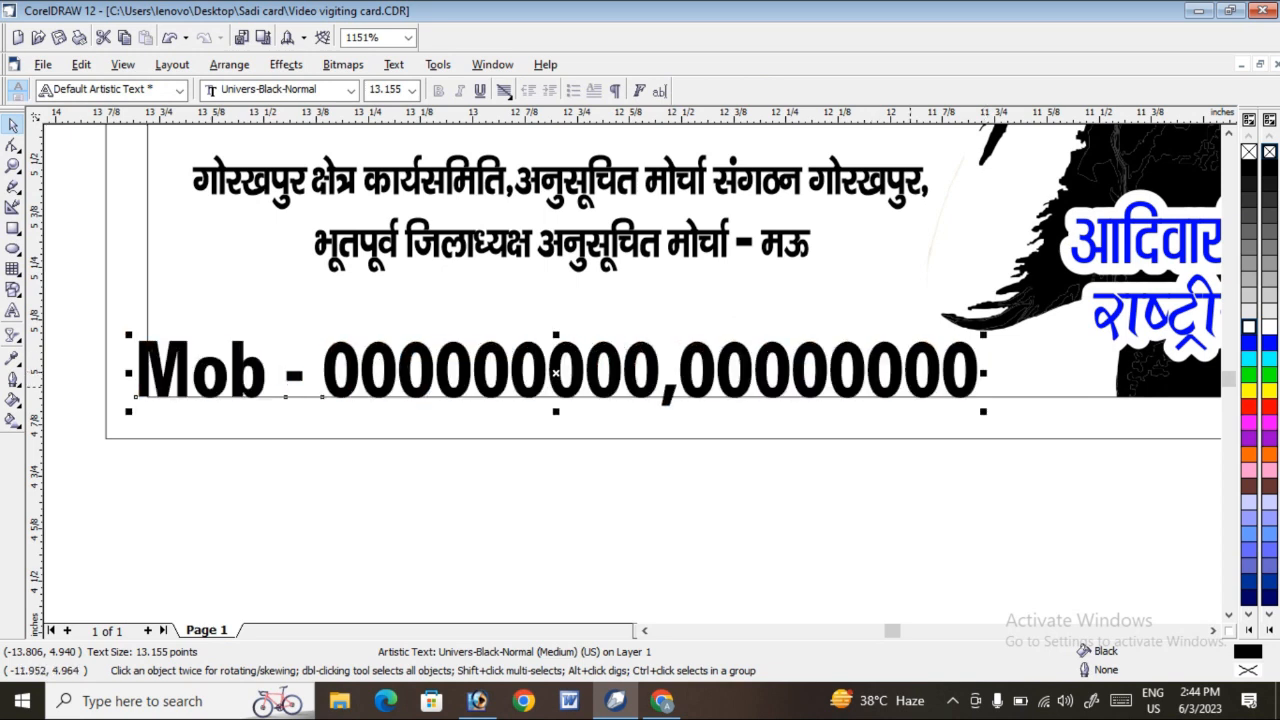
Nudge the mobile number line slightly up and left, and fill it with red.
{"action": "mouse_move", "coordinate": [910, 386]}
{"action": "left_mouse_down"}
{"action": "mouse_move", "coordinate": [1054, 373]}
{"action": "mouse_move", "coordinate": [903, 376]}
{"action": "left_mouse_up"}
{"action": "left_click", "coordinate": [1249, 406]}
{"action": "right_click", "coordinate": [1249, 326]}
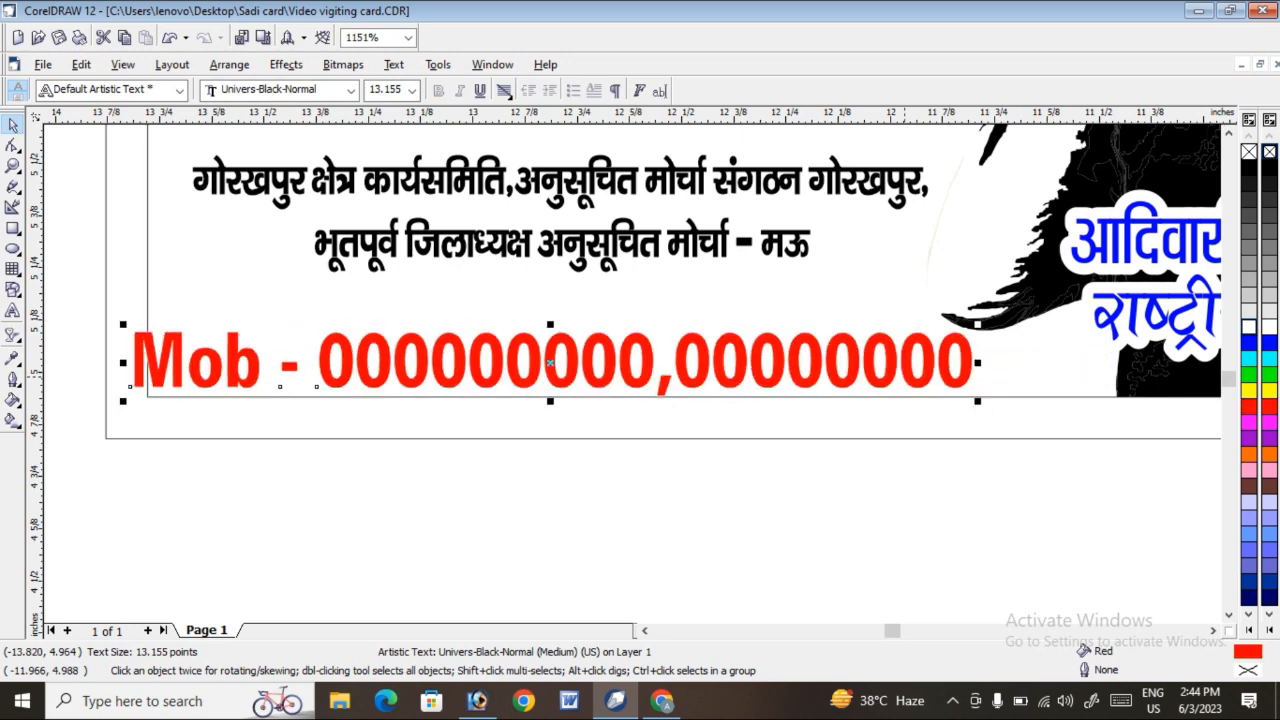
{"action": "left_click", "coordinate": [950, 502]}
{"action": "scroll", "coordinate": [563, 454], "scroll_direction": "down", "scroll_amount": 3}
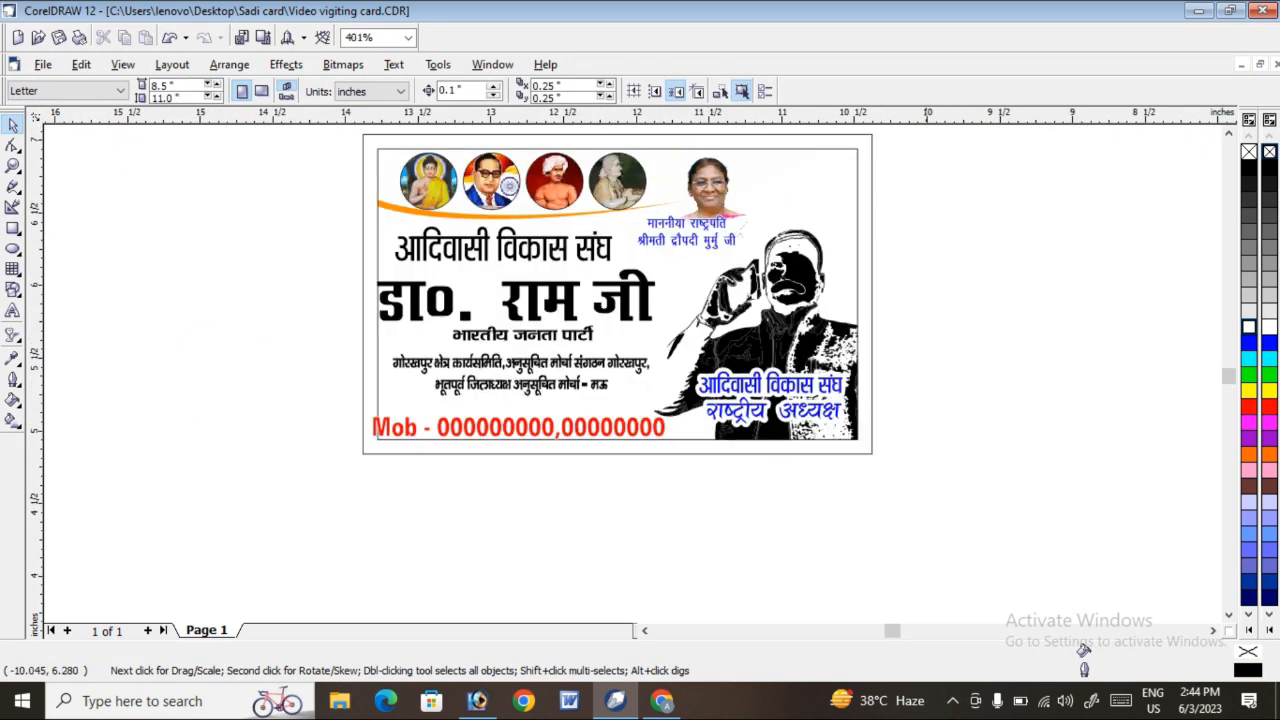
Draw a horizontal ellipse about 3.5 in wide and 0.89 in high across the heading, the name line and the figure's head.
{"action": "left_click", "coordinate": [13, 165]}
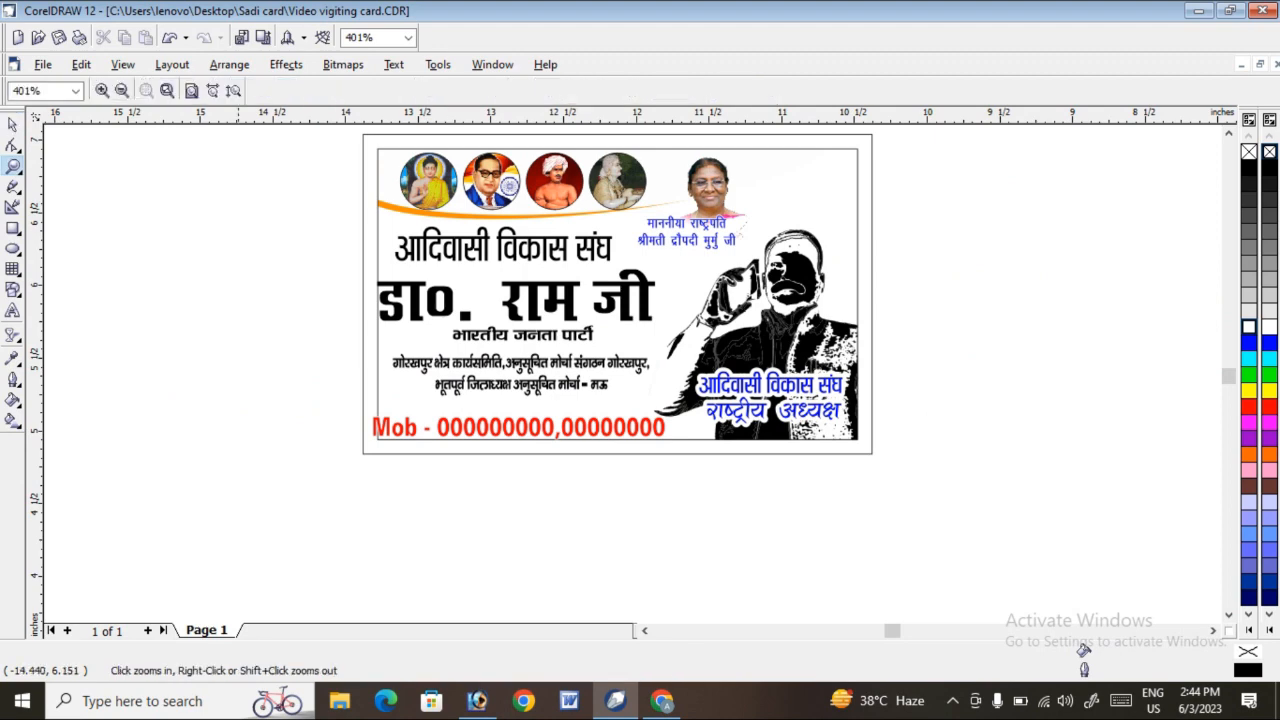
{"action": "left_click_drag", "start_coordinate": [228, 237], "coordinate": [975, 446]}
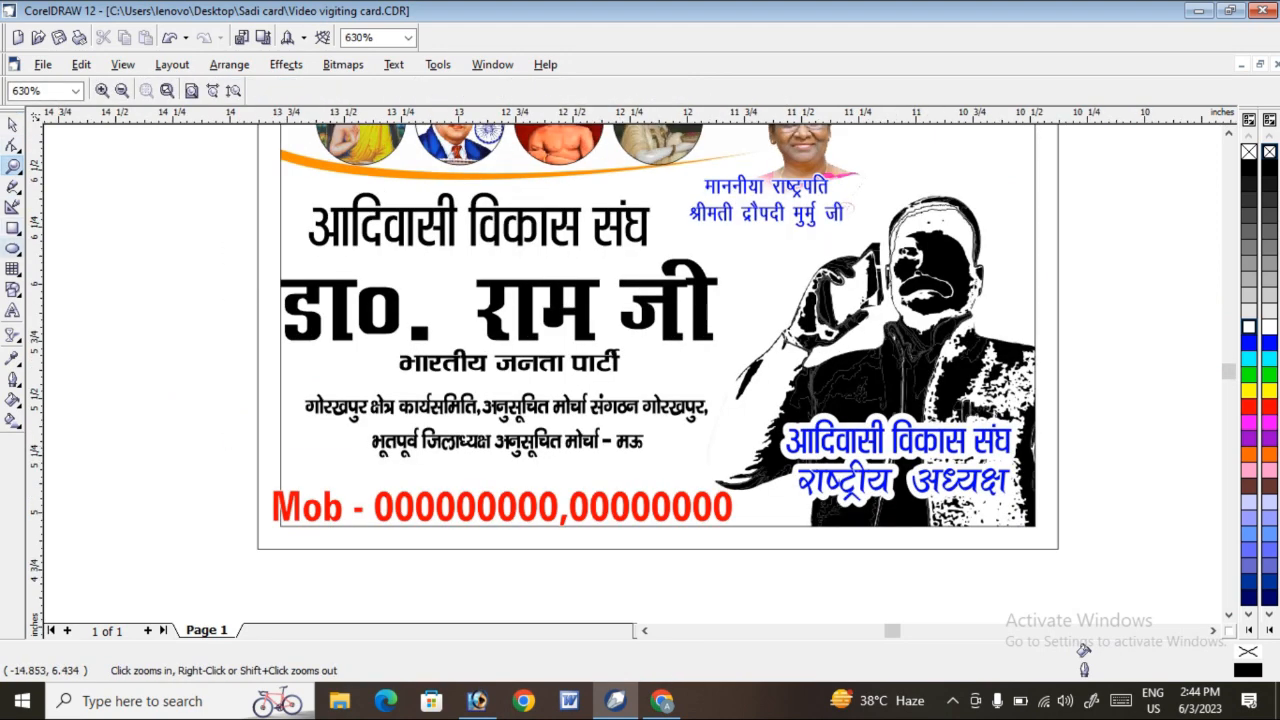
{"action": "right_click", "coordinate": [9, 242]}
{"action": "left_click", "coordinate": [6, 245]}
{"action": "left_click", "coordinate": [12, 248]}
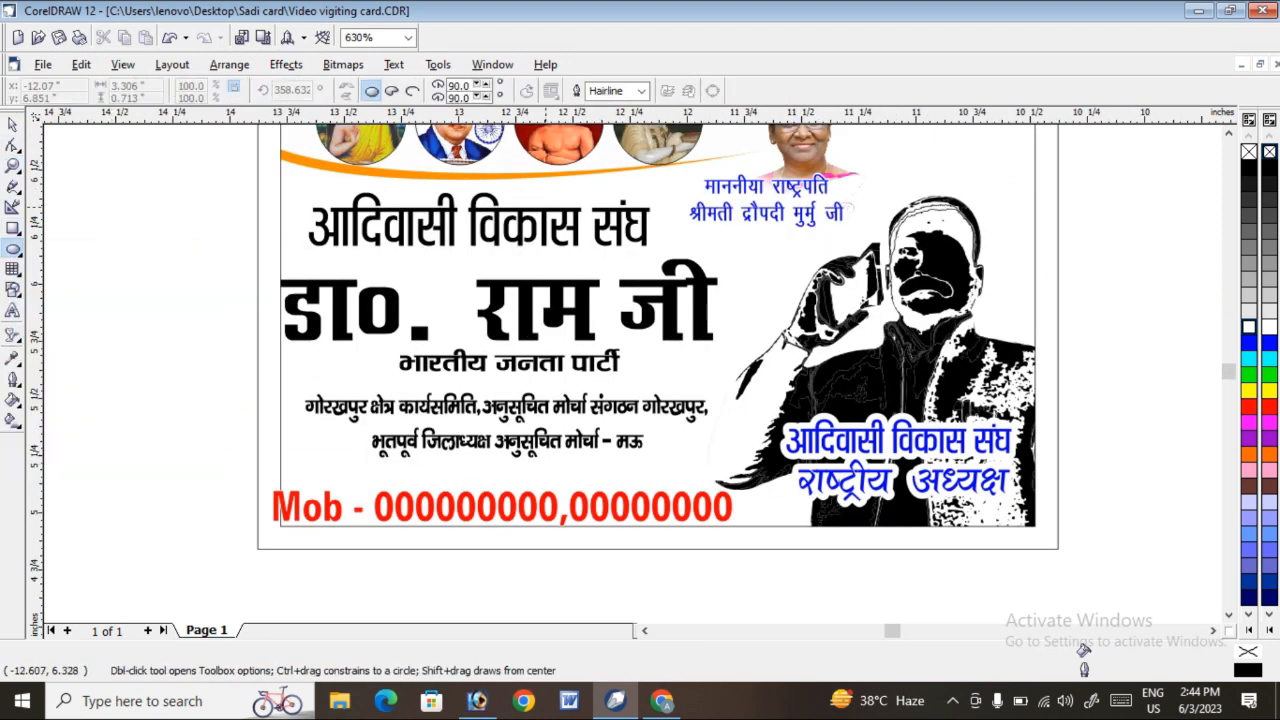
{"action": "left_click_drag", "start_coordinate": [229, 163], "coordinate": [1040, 378]}
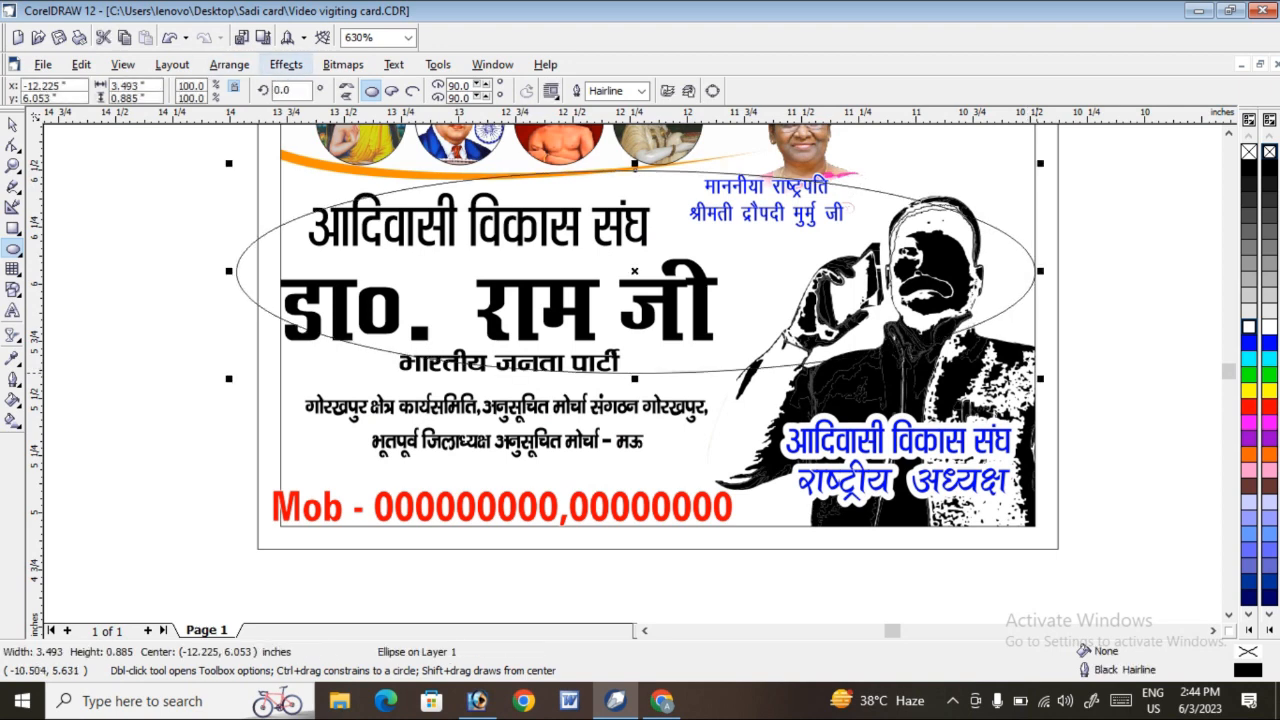
PowerClip the new ellipse inside the card frame and open the frame's clipped contents for editing.
{"action": "left_click", "coordinate": [286, 64]}
{"action": "mouse_move", "coordinate": [318, 273]}
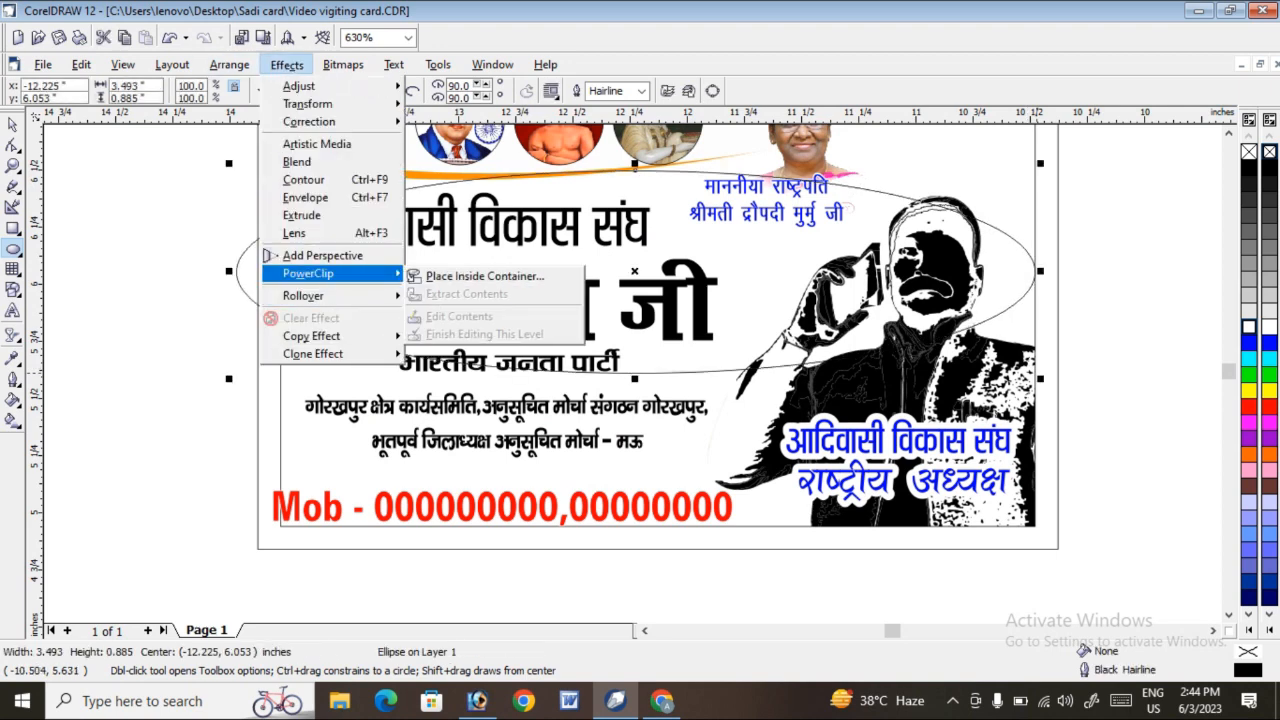
{"action": "left_click", "coordinate": [484, 276]}
{"action": "left_click", "coordinate": [936, 160]}
{"action": "right_click", "coordinate": [936, 160]}
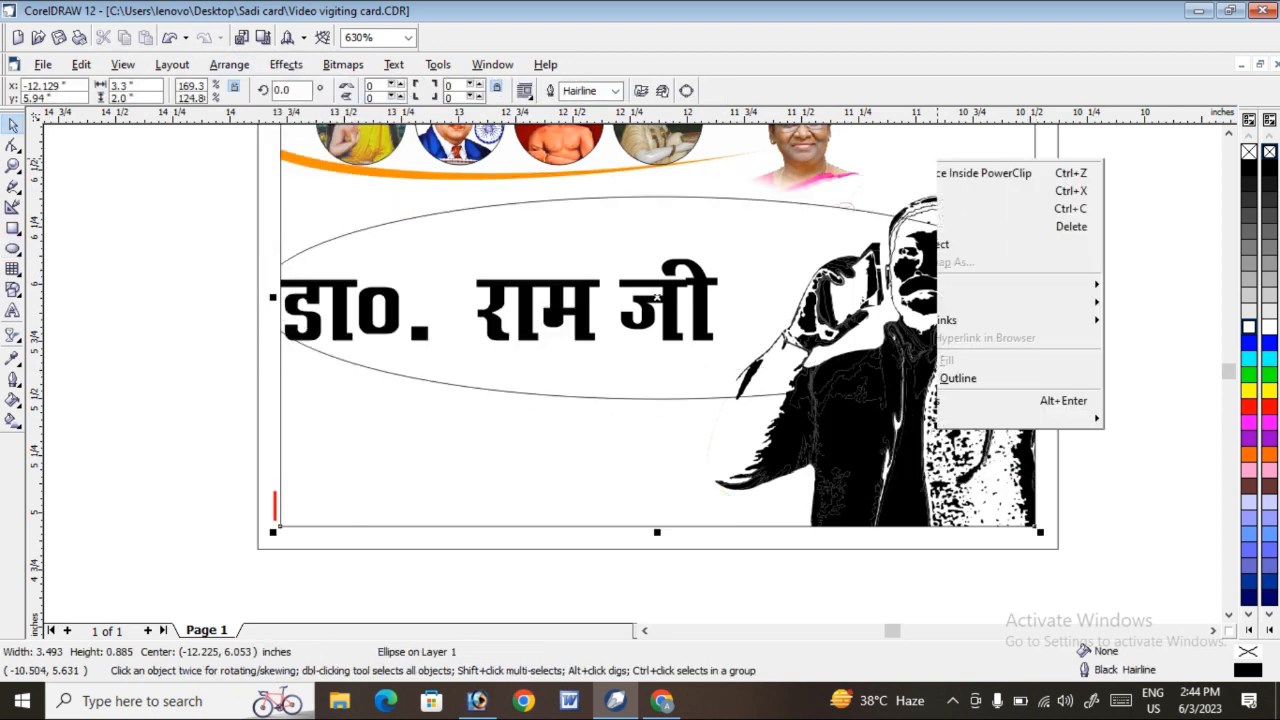
{"action": "left_click", "coordinate": [1000, 186]}
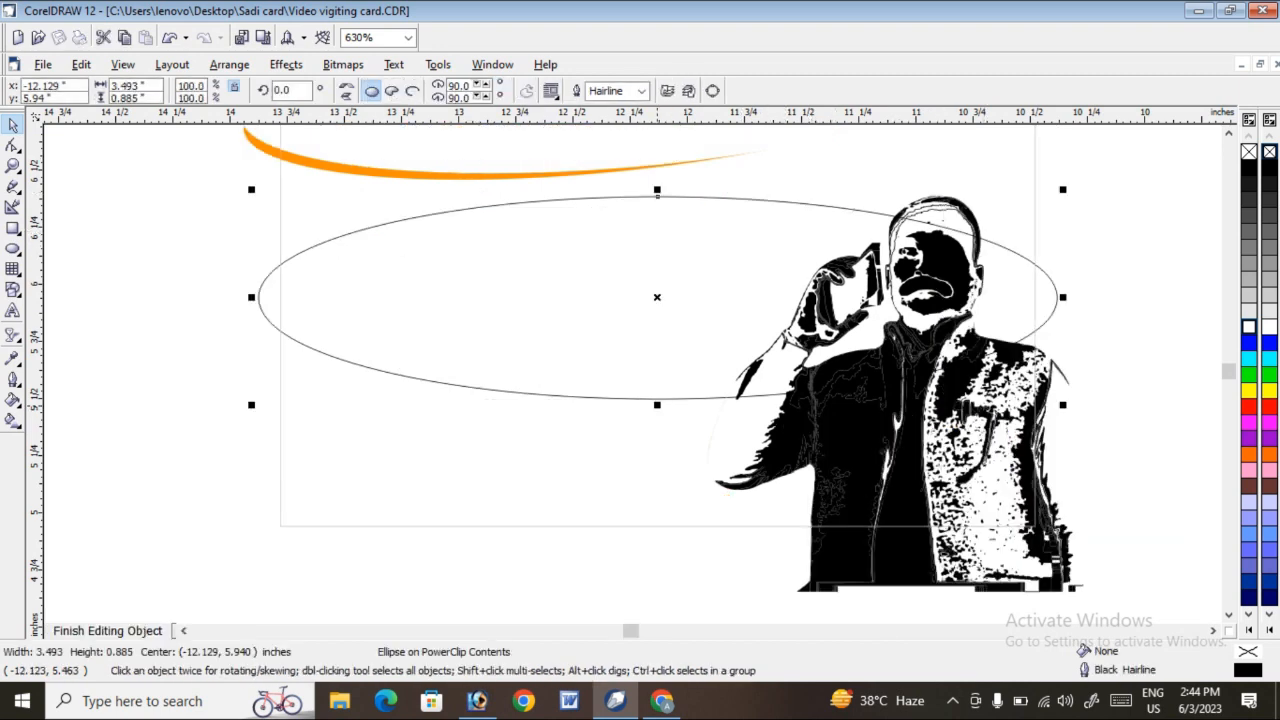
Stretch the ellipse to about 0.97 in high, fill it dark green (R0 G154 B20) without outline, and finish editing the clipped contents.
{"action": "left_click_drag", "start_coordinate": [657, 405], "coordinate": [655, 473]}
{"action": "left_click_drag", "start_coordinate": [656, 406], "coordinate": [642, 414]}
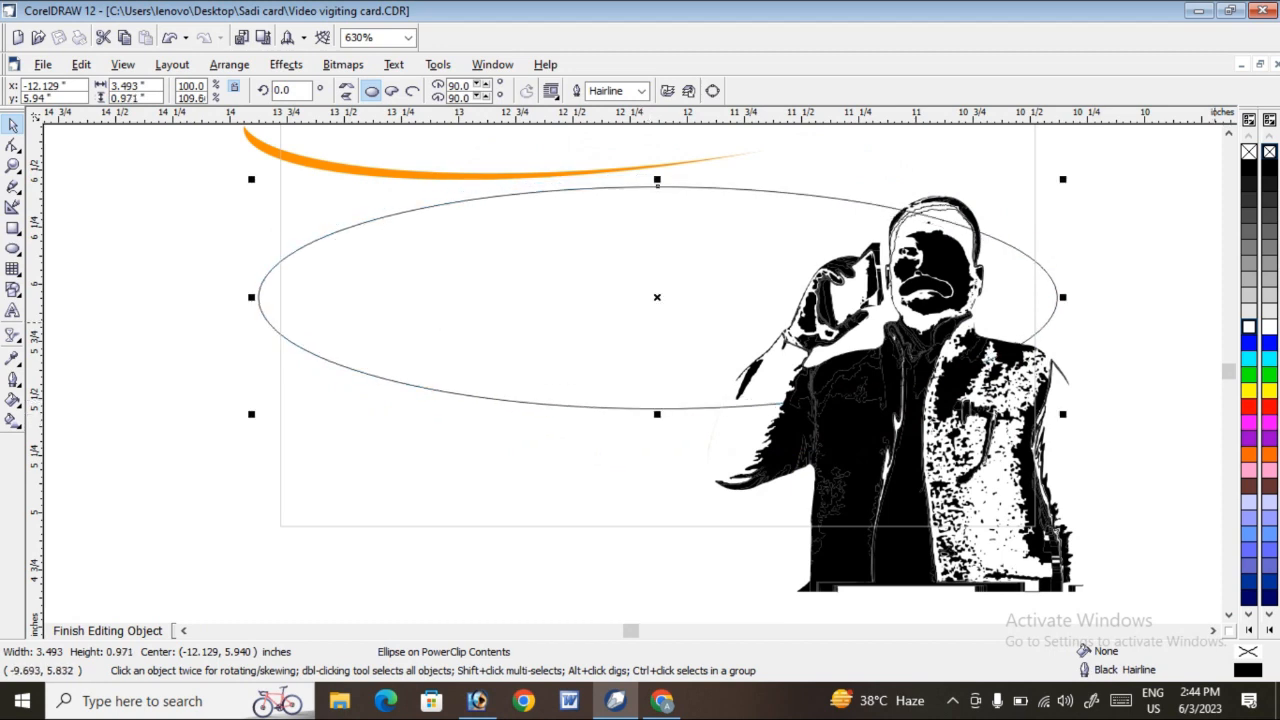
{"action": "left_click", "coordinate": [1249, 374]}
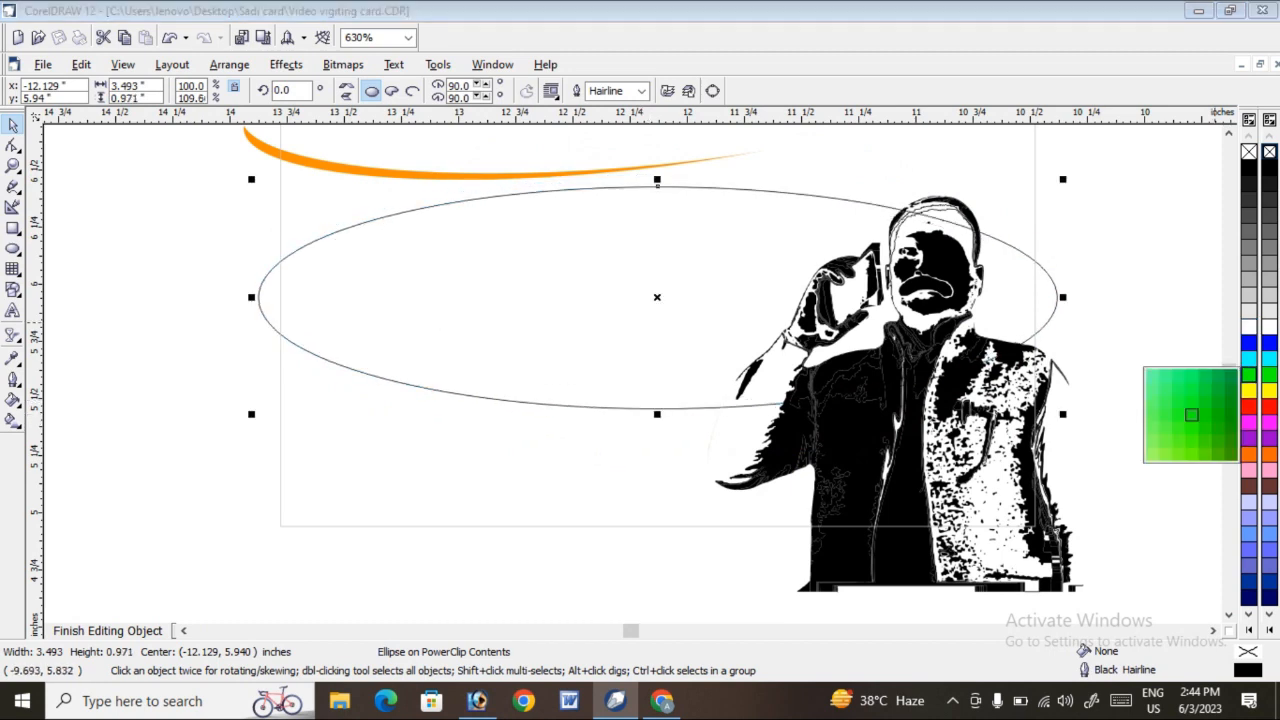
{"action": "left_click", "coordinate": [1191, 414]}
{"action": "key", "text": "Escape"}
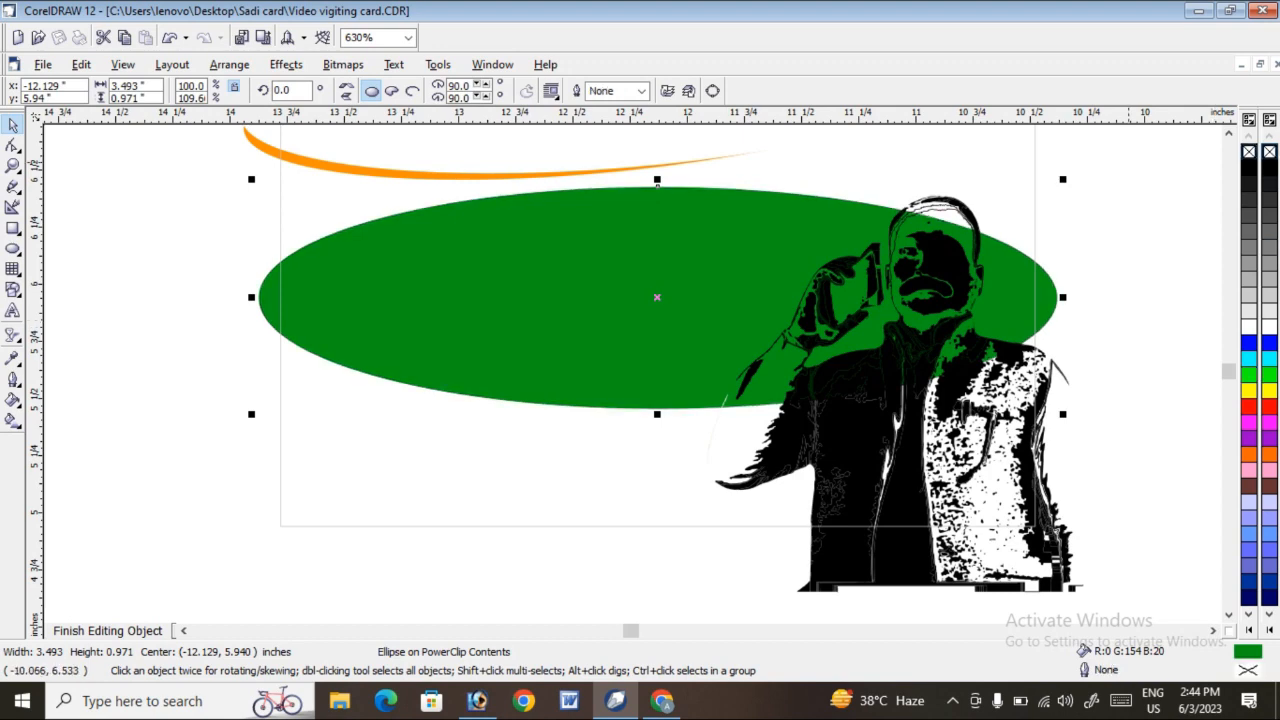
{"action": "left_click", "coordinate": [691, 294]}
{"action": "left_click", "coordinate": [107, 630]}
{"action": "left_click", "coordinate": [1137, 239]}
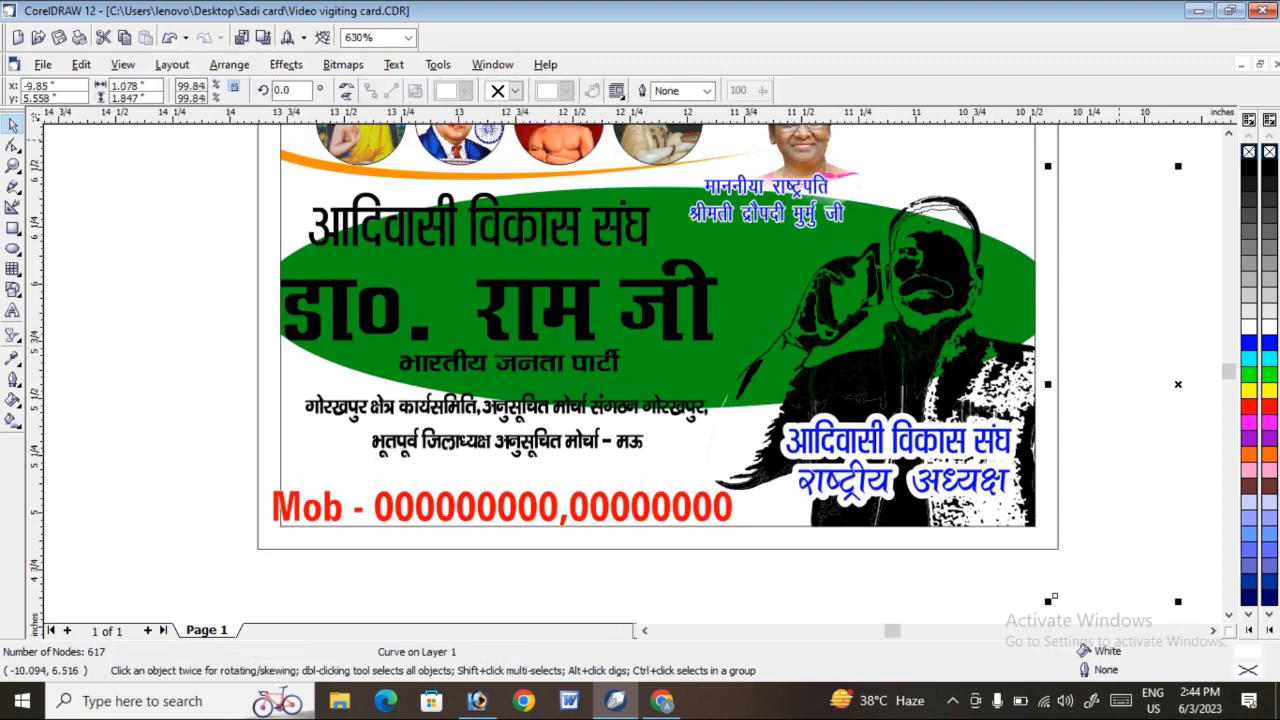
Shift the large name line slightly toward the figure and fill it white.
{"action": "left_click_drag", "start_coordinate": [667, 289], "coordinate": [685, 288]}
{"action": "left_click", "coordinate": [1248, 326]}
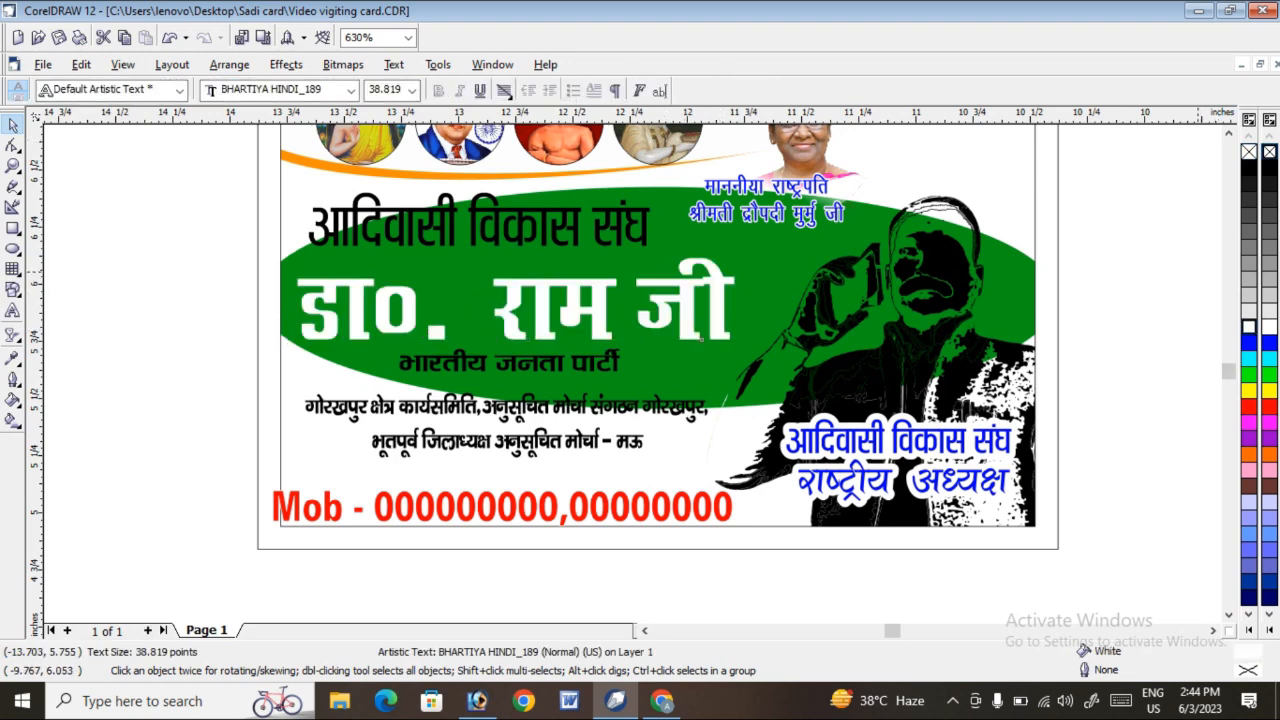
{"action": "left_click", "coordinate": [1178, 292]}
Fill the "भारतीय जनता पार्टी" line under the name with yellow.
{"action": "left_click", "coordinate": [652, 362]}
{"action": "left_click", "coordinate": [1053, 597]}
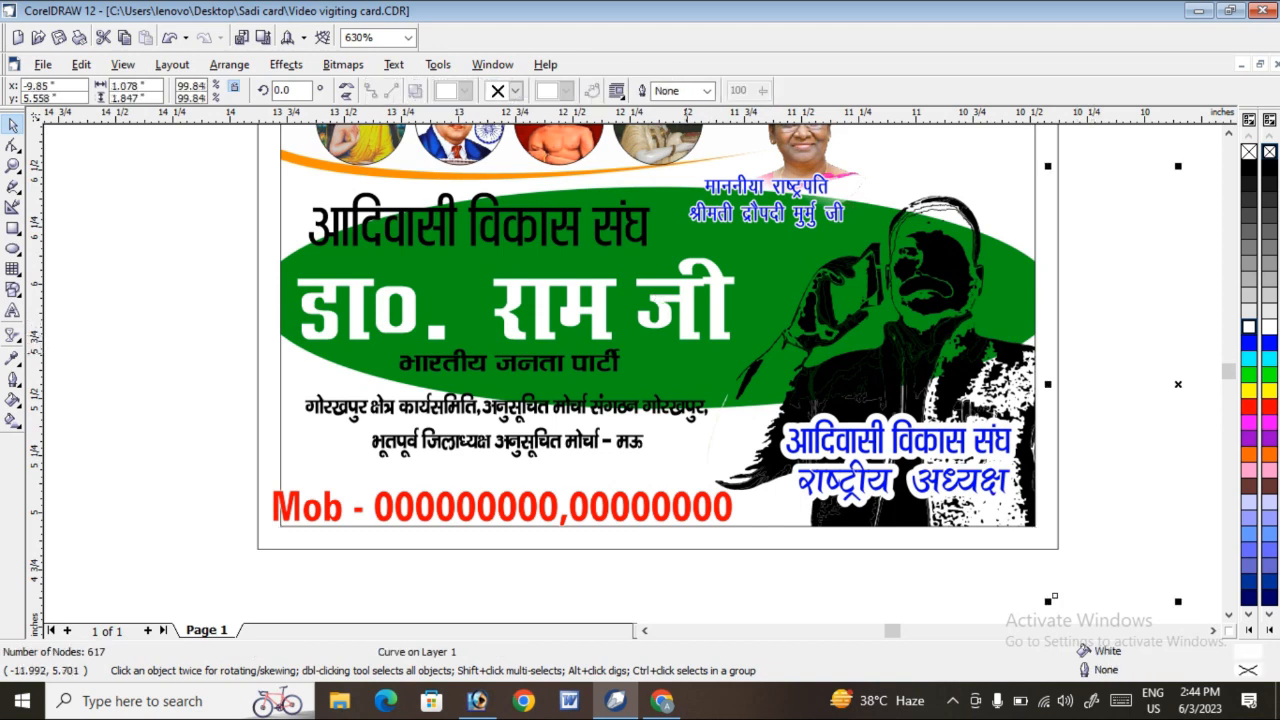
{"action": "left_click", "coordinate": [595, 362]}
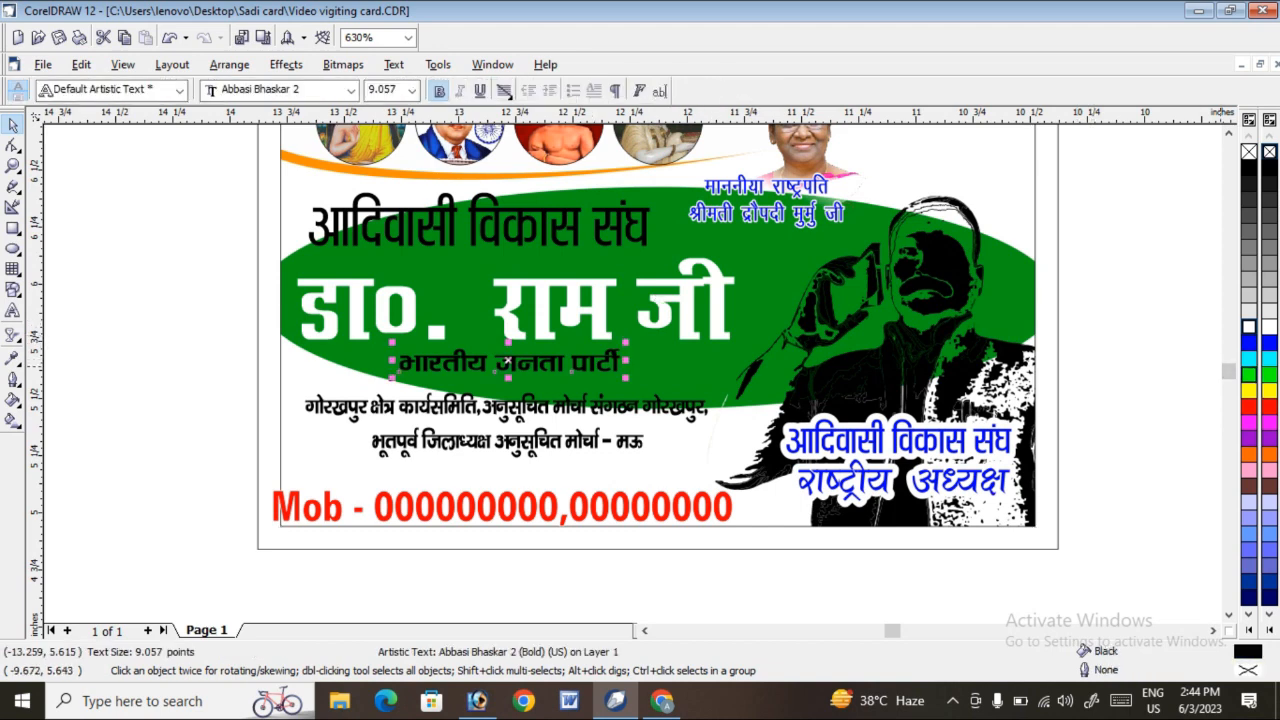
{"action": "left_click", "coordinate": [1248, 372]}
{"action": "left_click", "coordinate": [1248, 390]}
{"action": "left_click", "coordinate": [1054, 595]}
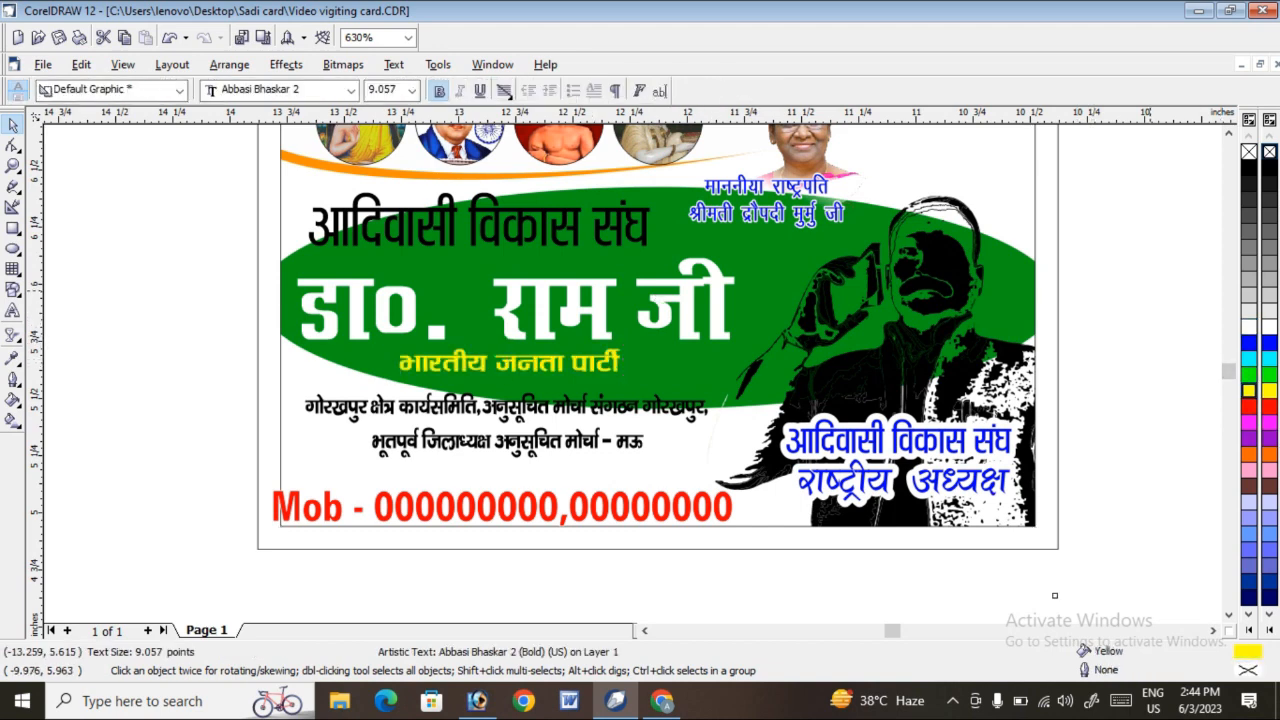
Move the two-line "गोरखपुर क्षेत्र कार्यसमिति" text down to just above the mobile number line and fill it red.
{"action": "left_click", "coordinate": [505, 422]}
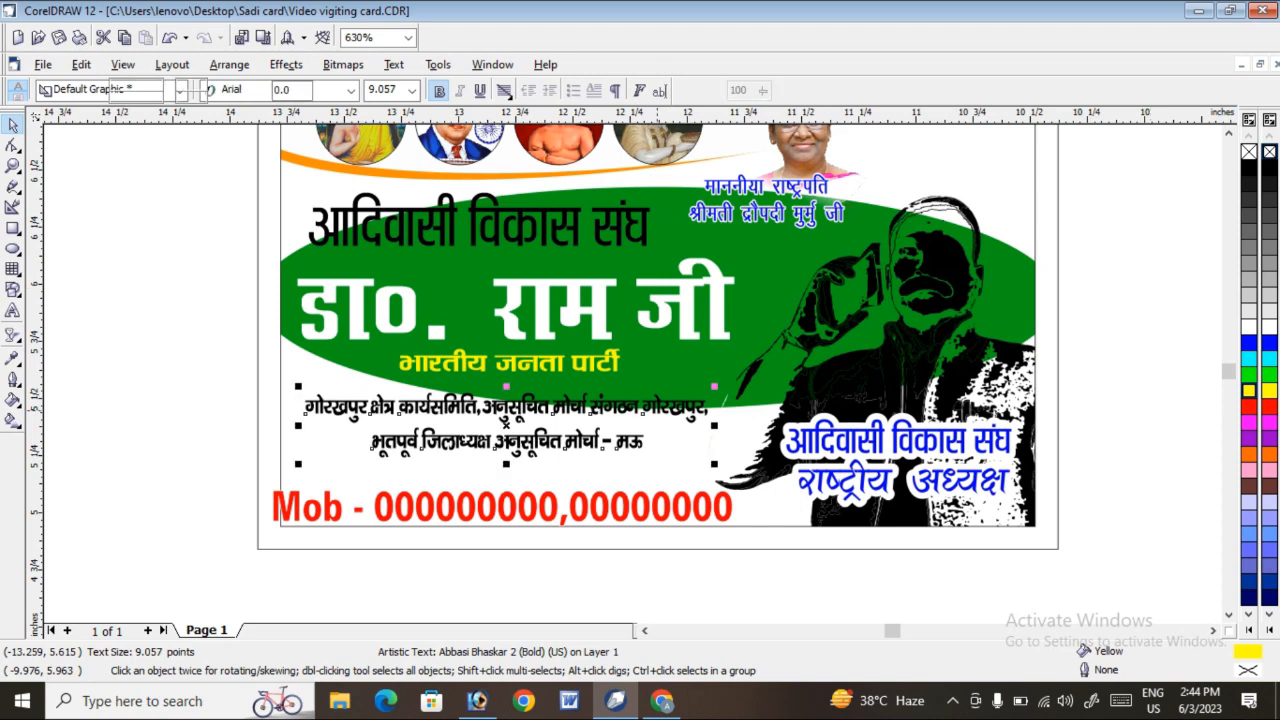
{"action": "key", "text": "Down"}
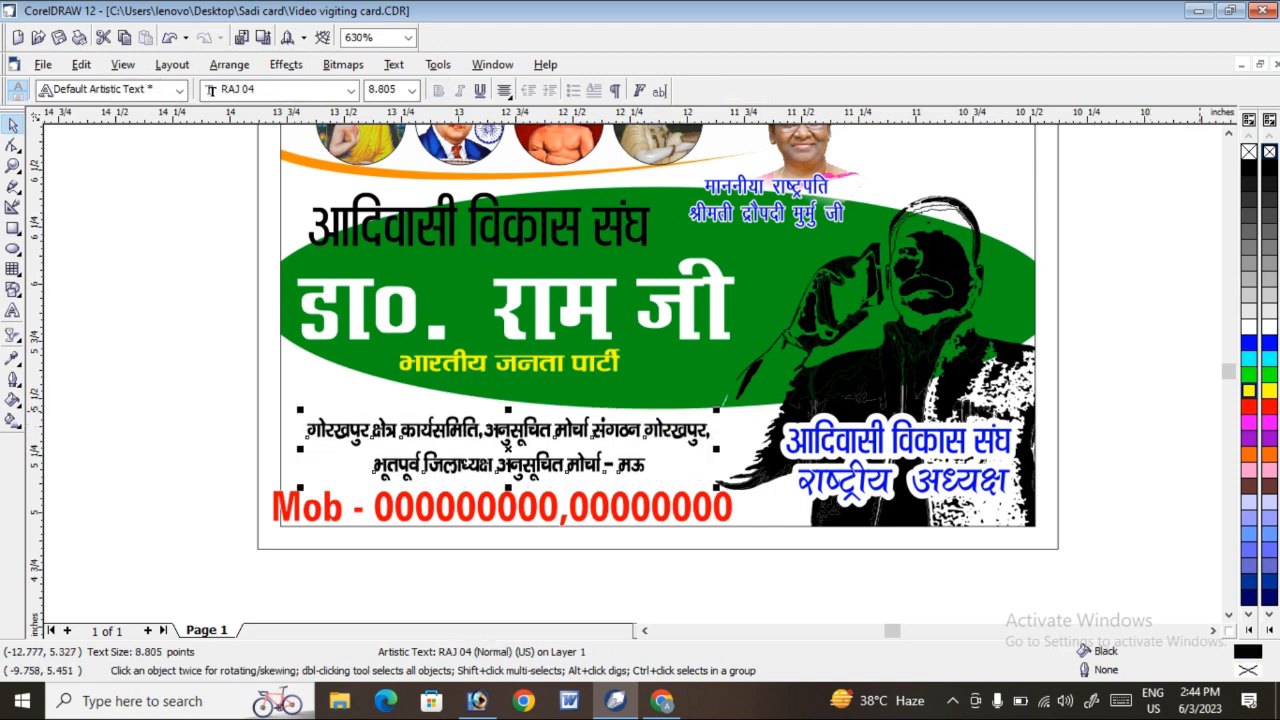
{"action": "left_click", "coordinate": [1248, 406]}
{"action": "left_click", "coordinate": [1204, 405]}
Reopen the card frame's clipped contents and move the green ellipse down so it overlaps the frame's lower edge.
{"action": "scroll", "coordinate": [749, 418], "scroll_direction": "down", "scroll_amount": 1}
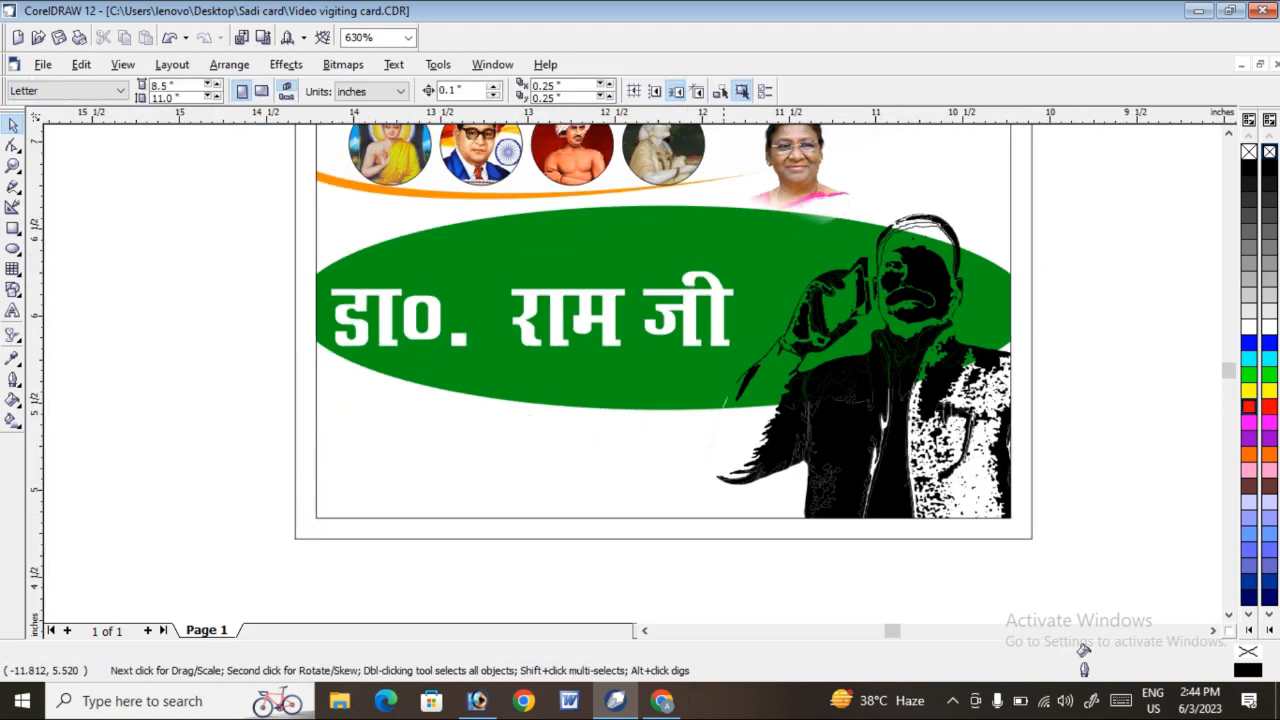
{"action": "left_click", "coordinate": [787, 262]}
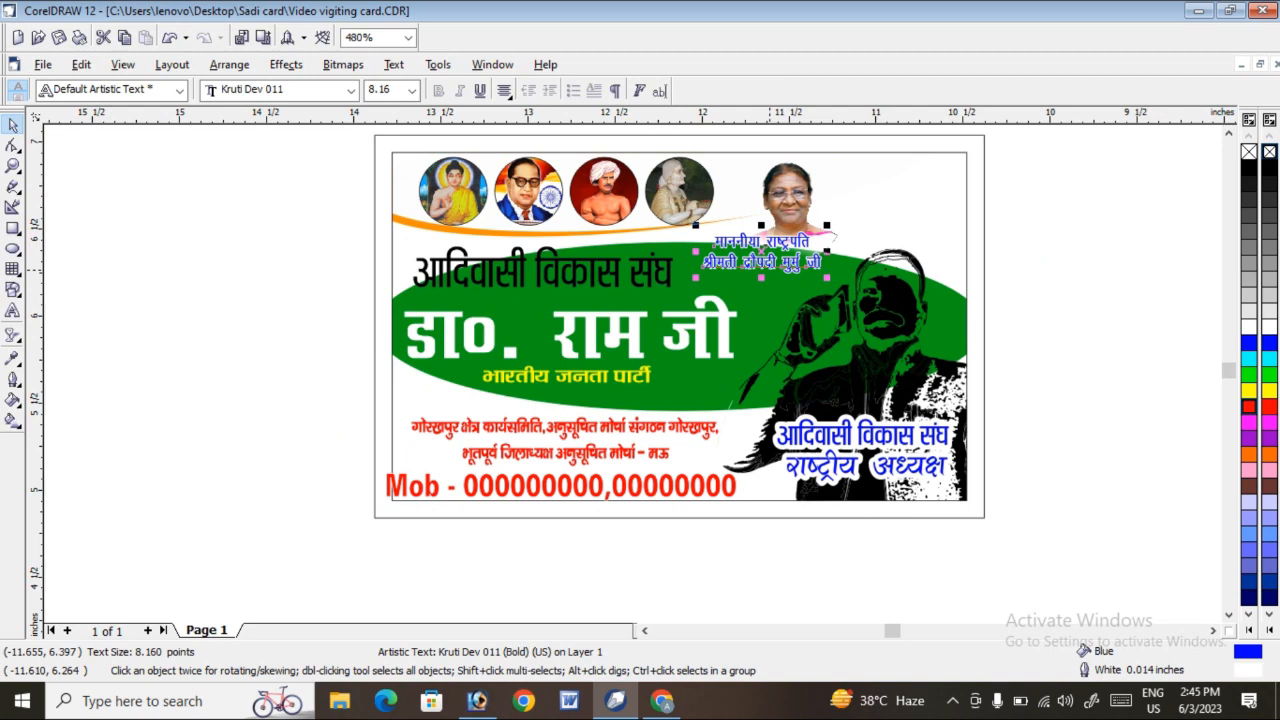
{"action": "right_click", "coordinate": [884, 179]}
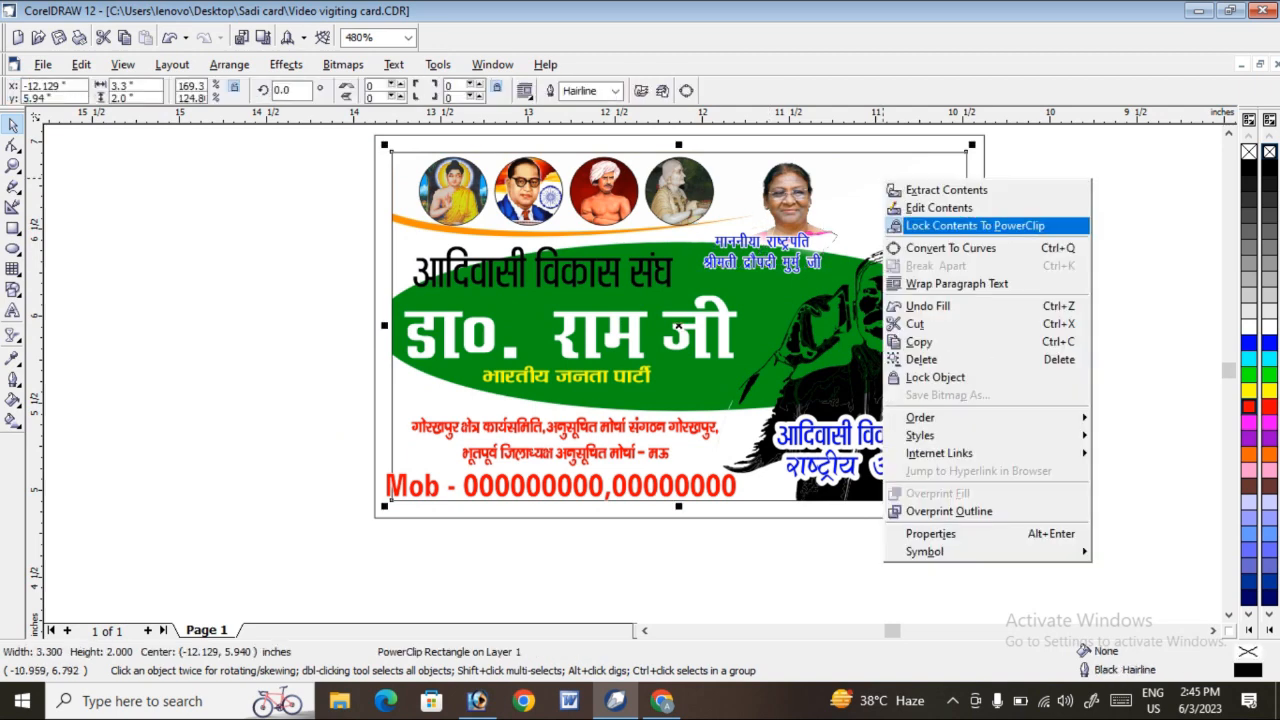
{"action": "left_click", "coordinate": [930, 206]}
{"action": "left_click", "coordinate": [625, 315]}
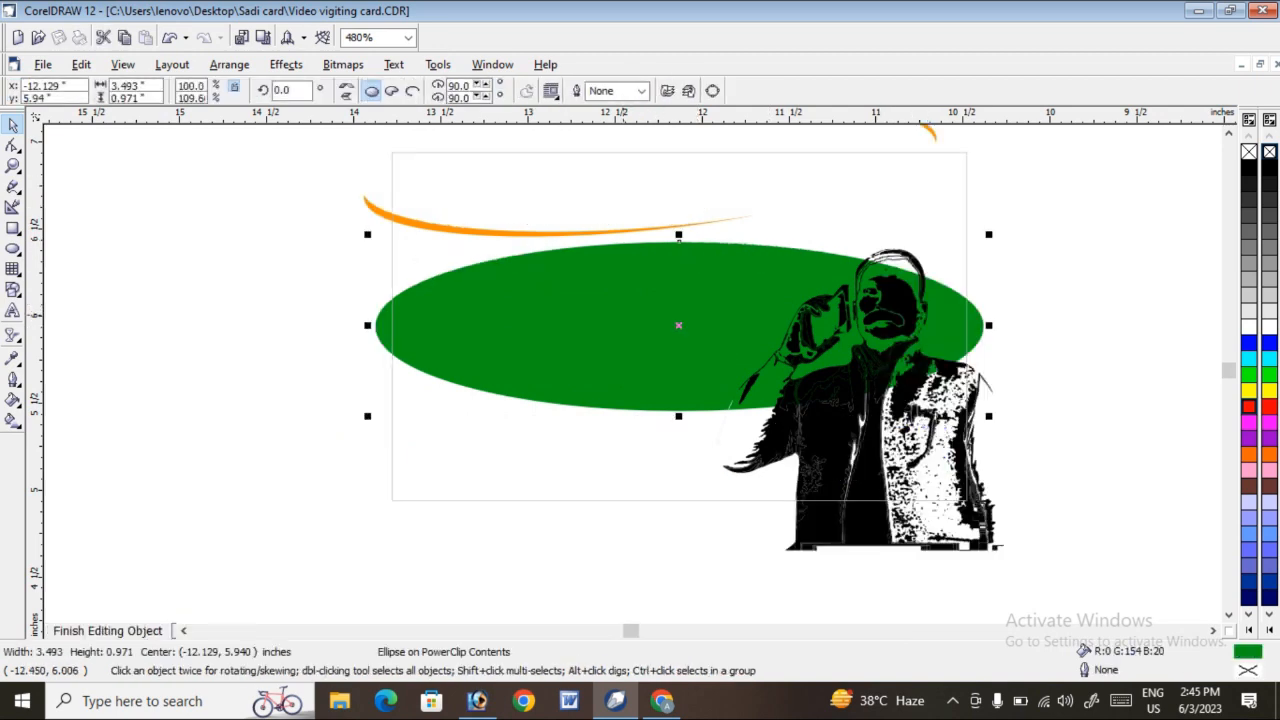
{"action": "left_click_drag", "start_coordinate": [625, 315], "coordinate": [589, 467]}
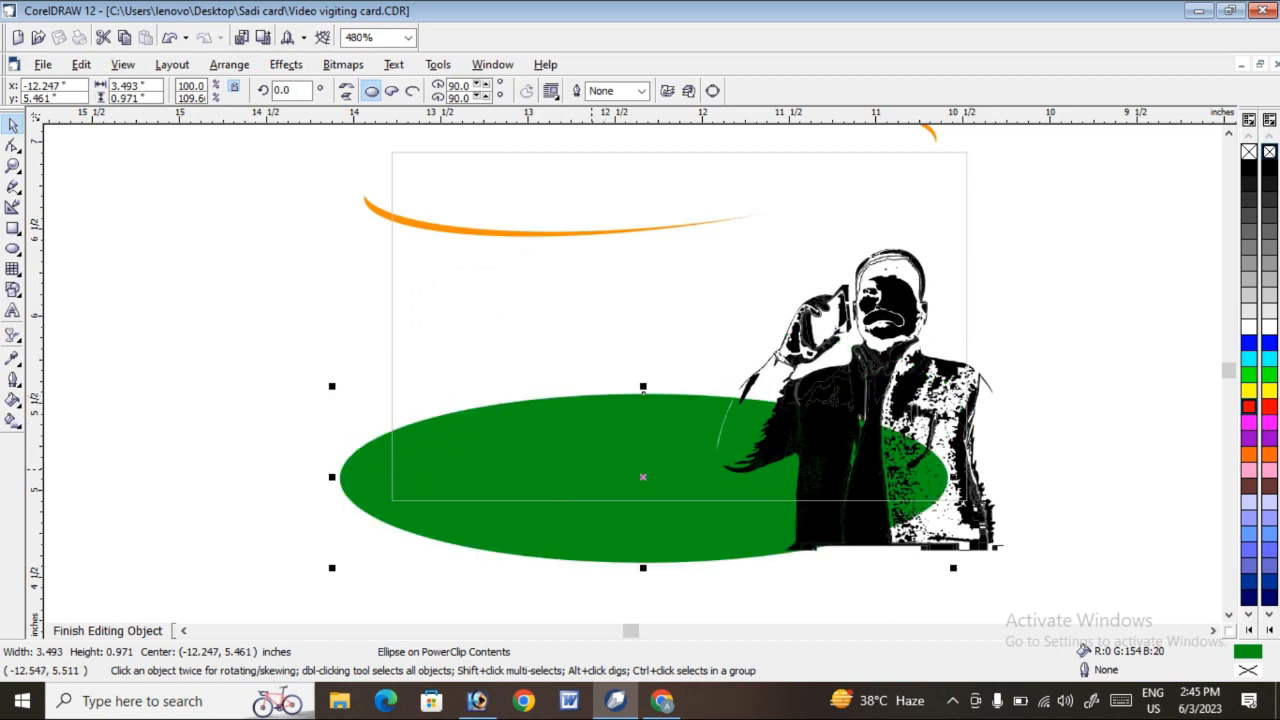
{"action": "left_click_drag", "start_coordinate": [697, 470], "coordinate": [696, 489]}
Widen the green ellipse to about 4.47 in and shift it slightly up and left to span the full frame width.
{"action": "left_click", "coordinate": [878, 459]}
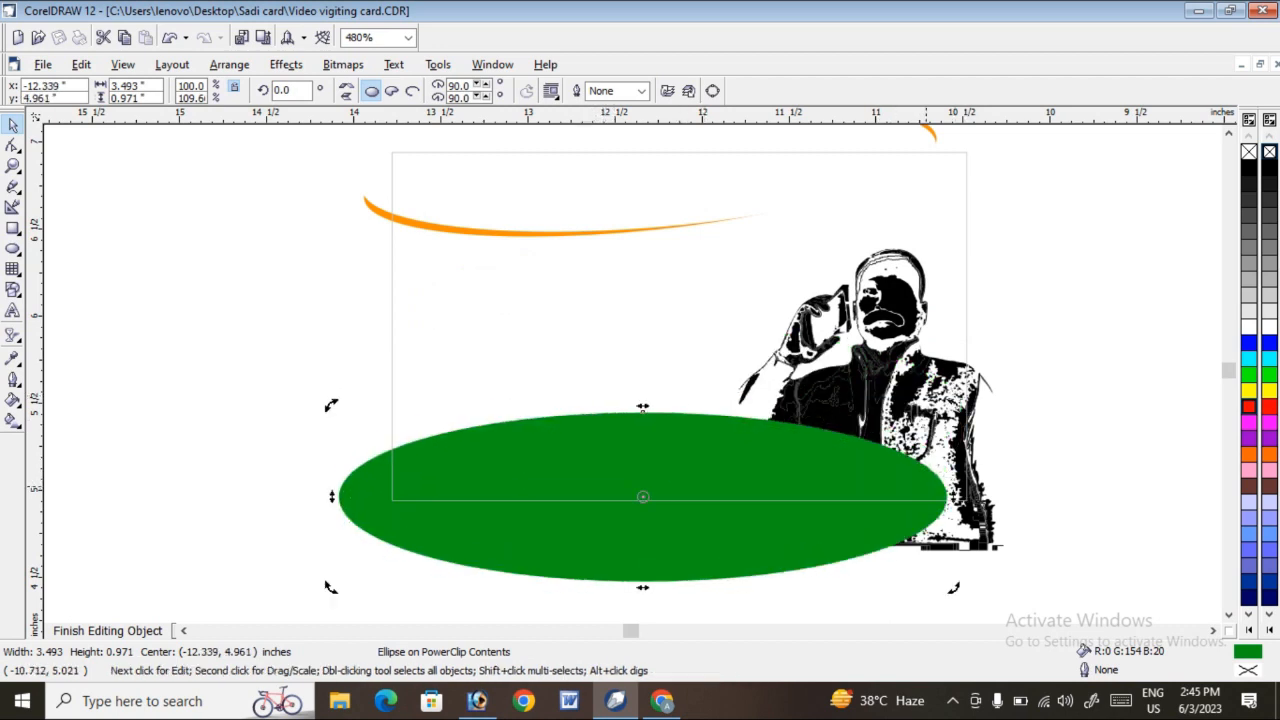
{"action": "left_click", "coordinate": [926, 486]}
{"action": "left_click_drag", "start_coordinate": [952, 495], "coordinate": [1117, 495]}
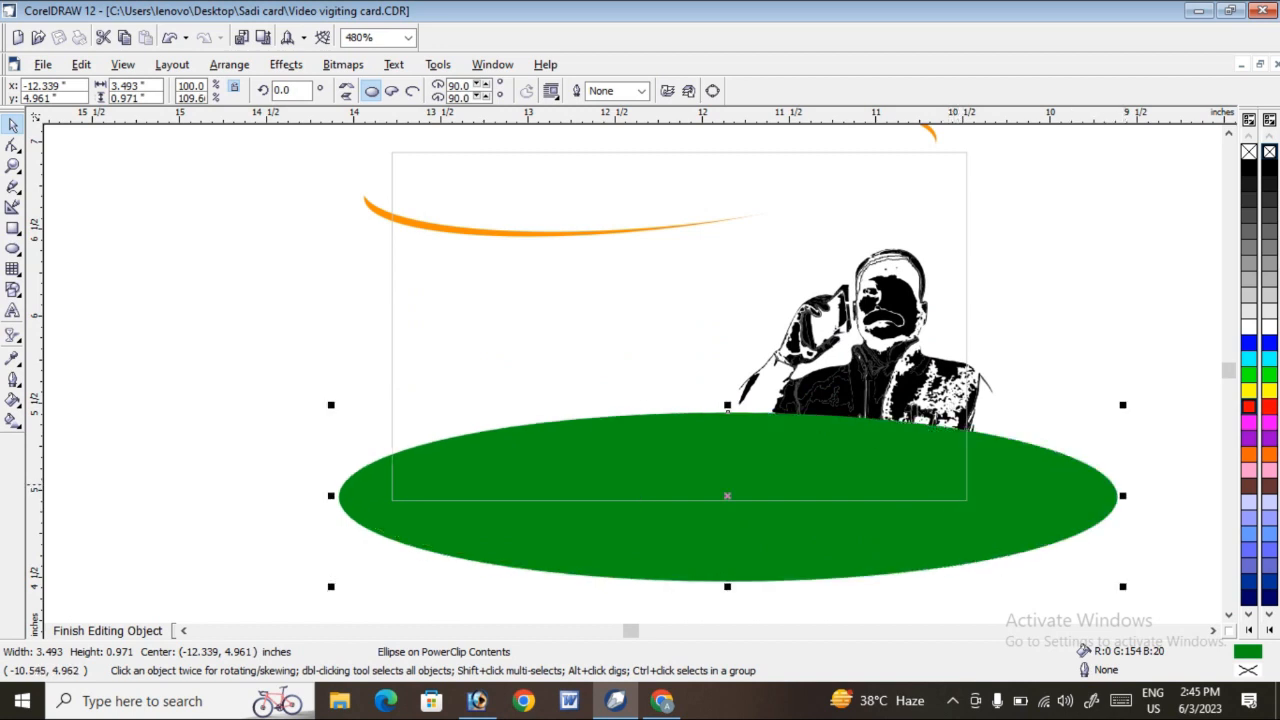
{"action": "left_click", "coordinate": [1110, 495]}
{"action": "left_click_drag", "start_coordinate": [876, 448], "coordinate": [851, 434]}
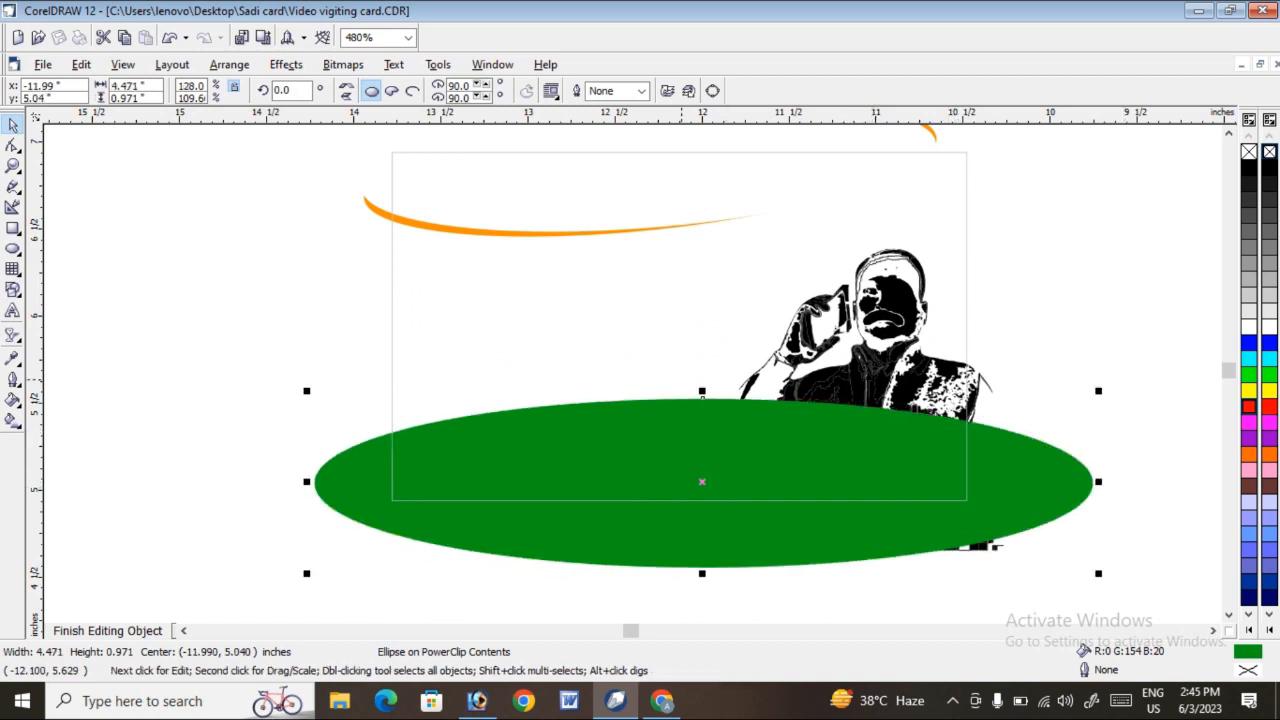
Tilt the green ellipse downward to the right and stretch it to about 1.5 in high, repositioning it over the frame's lower half.
{"action": "left_click", "coordinate": [848, 452]}
{"action": "left_click_drag", "start_coordinate": [1099, 391], "coordinate": [1101, 429]}
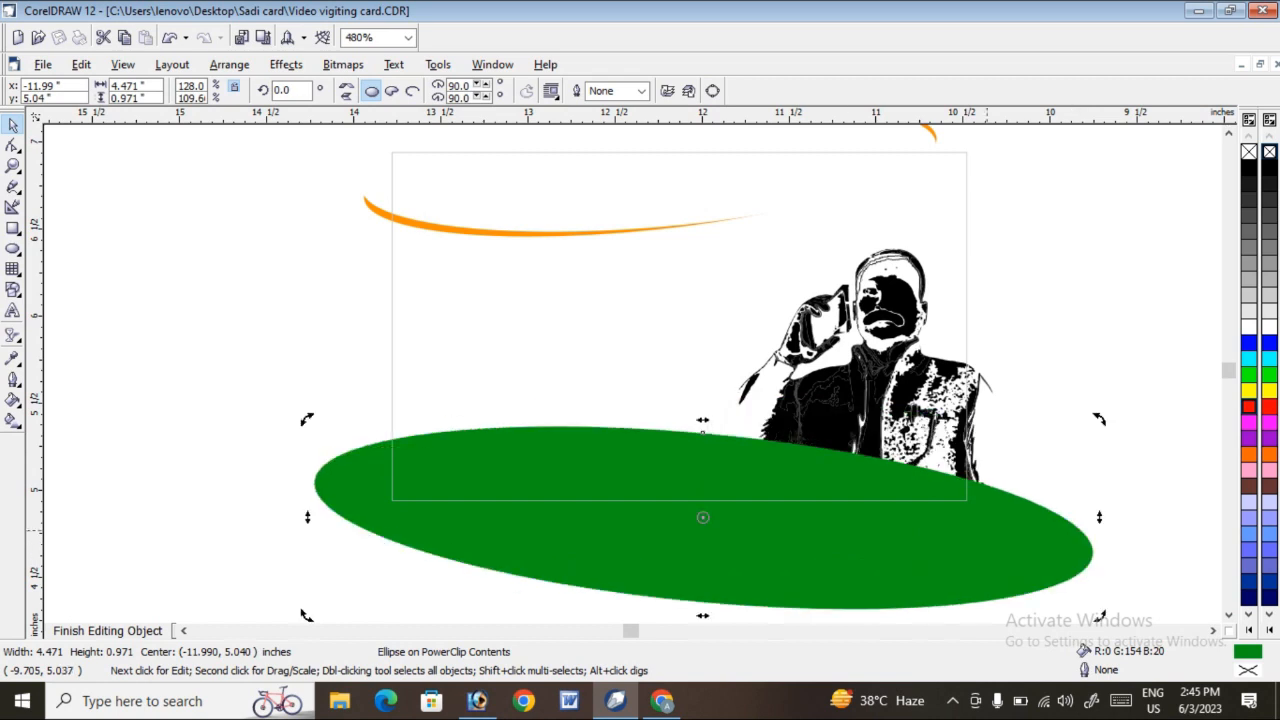
{"action": "left_click_drag", "start_coordinate": [796, 476], "coordinate": [754, 463]}
{"action": "left_click", "coordinate": [750, 468]}
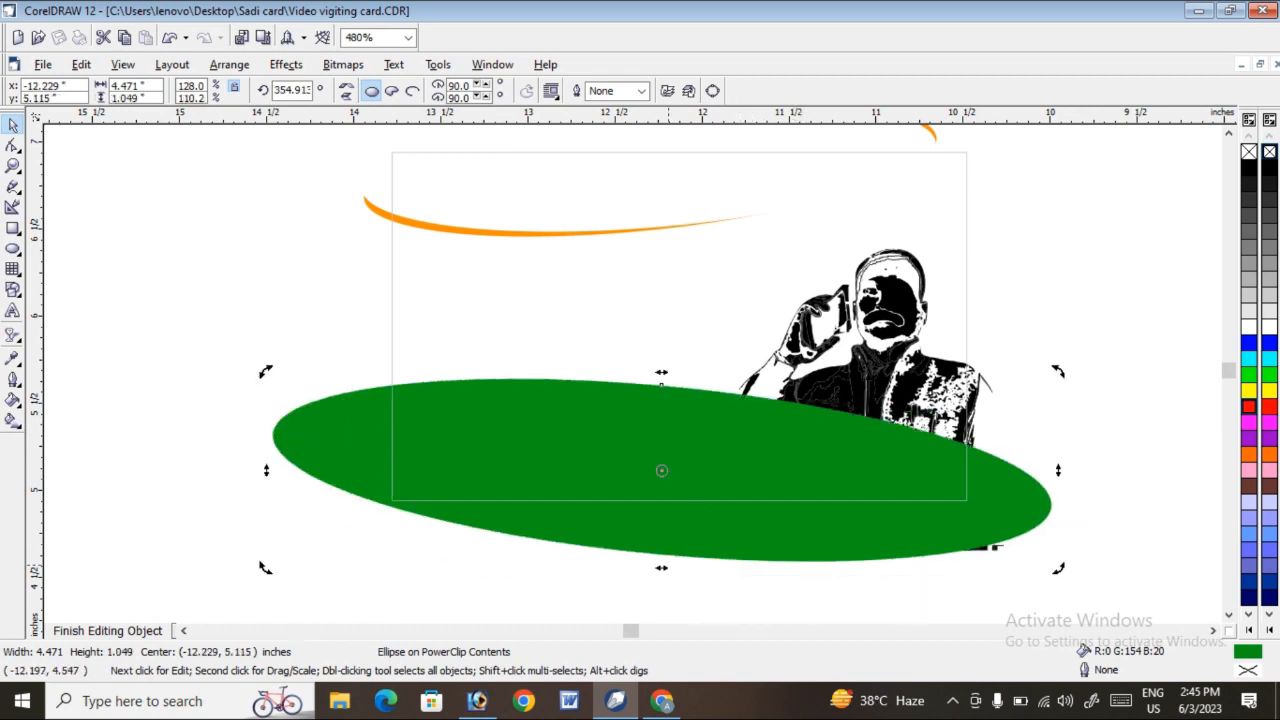
{"action": "left_click", "coordinate": [667, 567]}
{"action": "left_click_drag", "start_coordinate": [662, 568], "coordinate": [662, 608]}
{"action": "left_click_drag", "start_coordinate": [714, 460], "coordinate": [713, 473]}
{"action": "left_click_drag", "start_coordinate": [660, 383], "coordinate": [660, 344]}
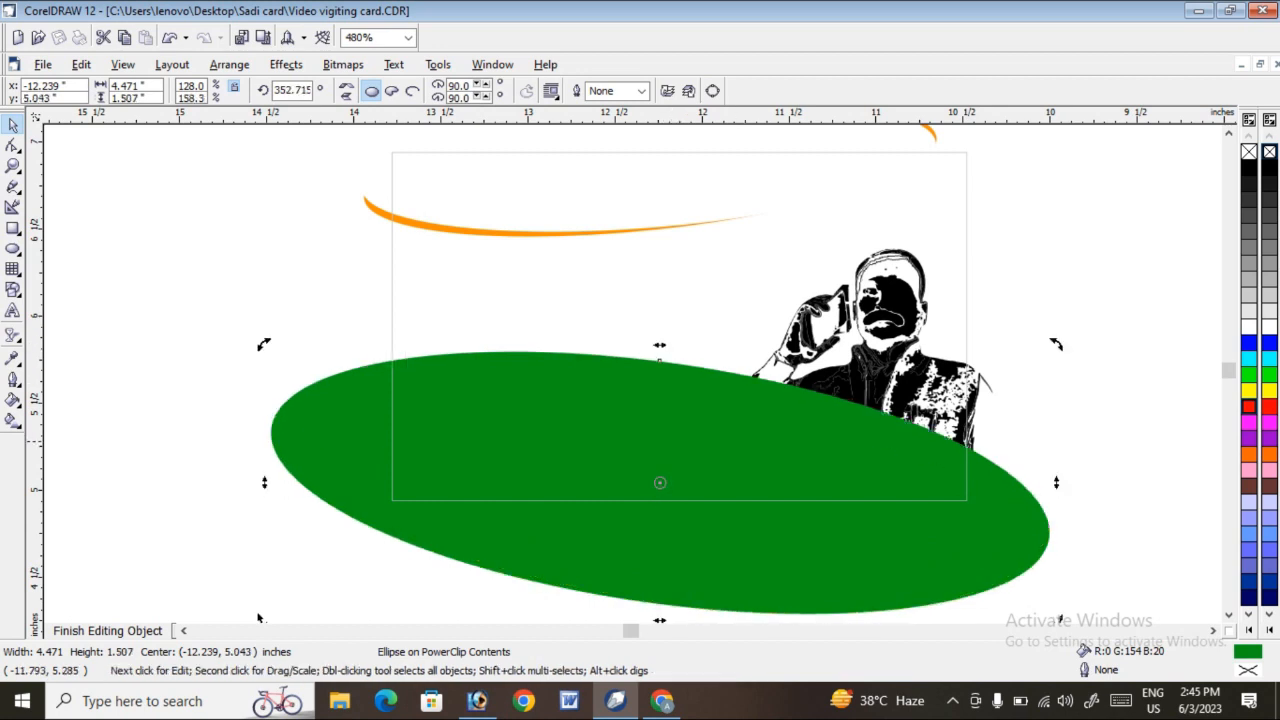
Add a slightly offset bright green copy behind the dark green ellipse as an edge band, and finish editing the clipped contents.
{"action": "left_click_drag", "start_coordinate": [814, 429], "coordinate": [855, 419]}
{"action": "right_click", "coordinate": [855, 419]}
{"action": "left_click", "coordinate": [1059, 350]}
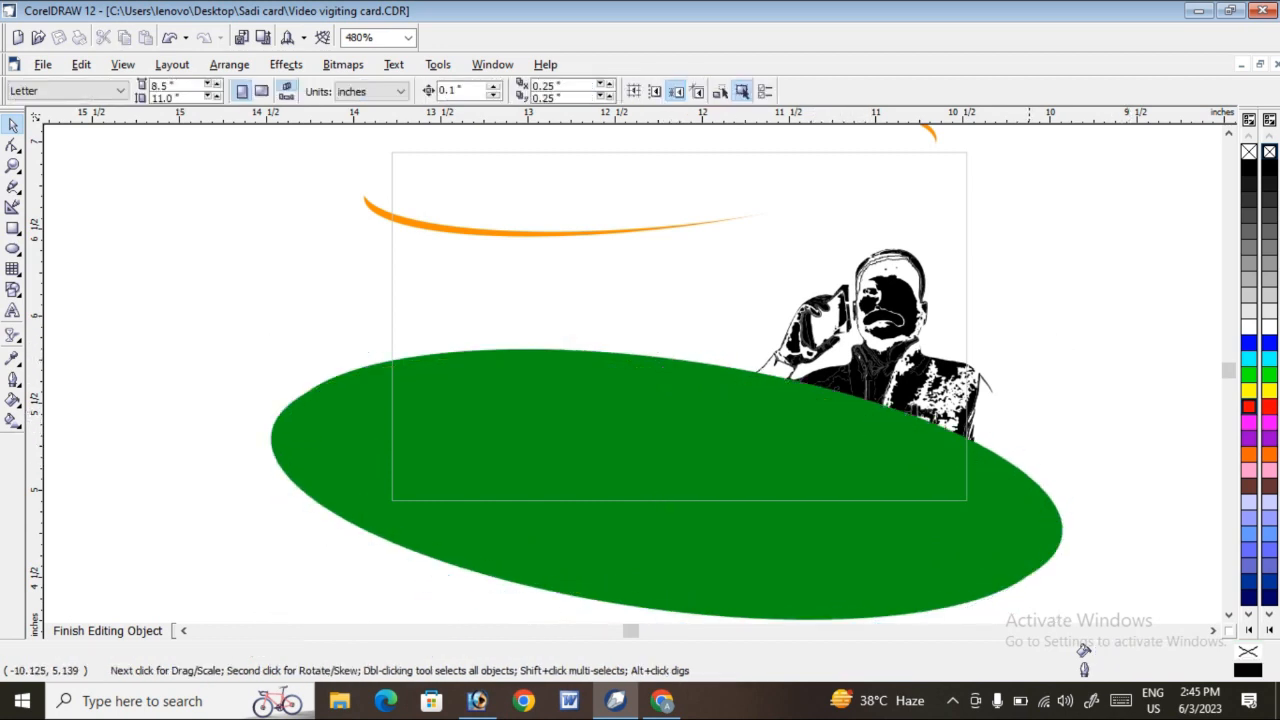
{"action": "left_click", "coordinate": [1027, 473]}
{"action": "left_click", "coordinate": [1249, 375]}
{"action": "left_click", "coordinate": [859, 428]}
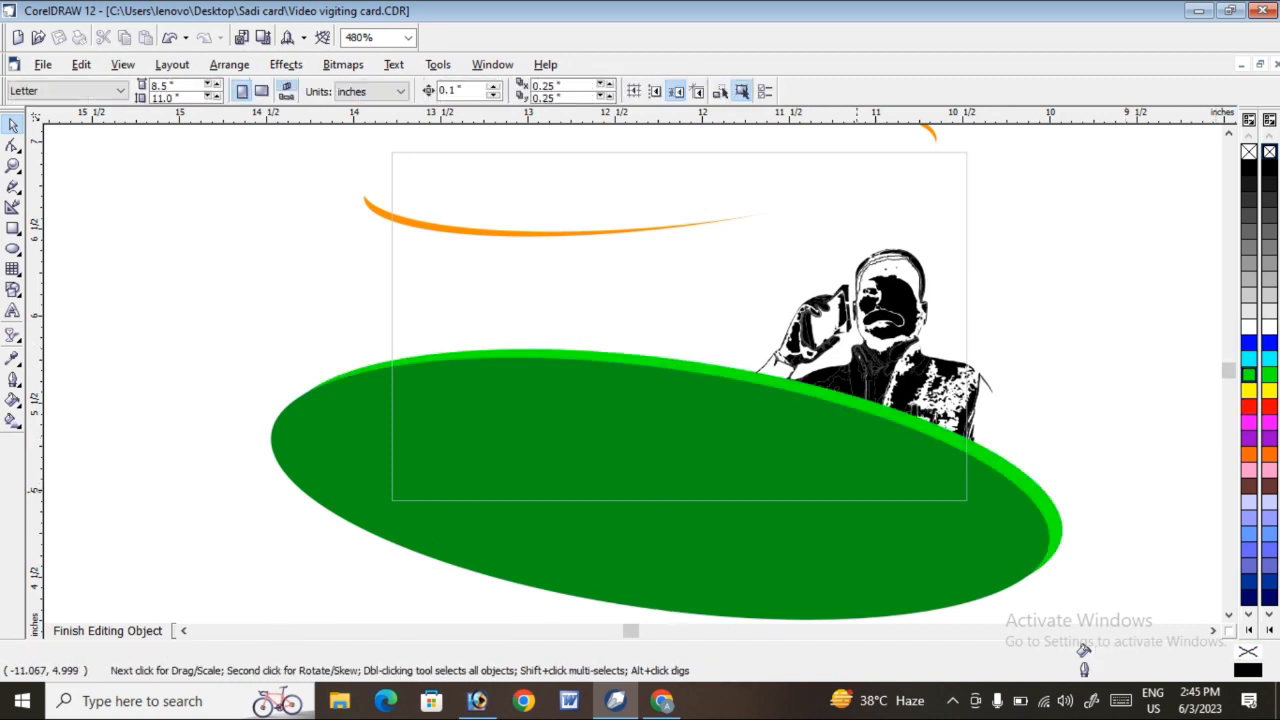
{"action": "left_click", "coordinate": [108, 630]}
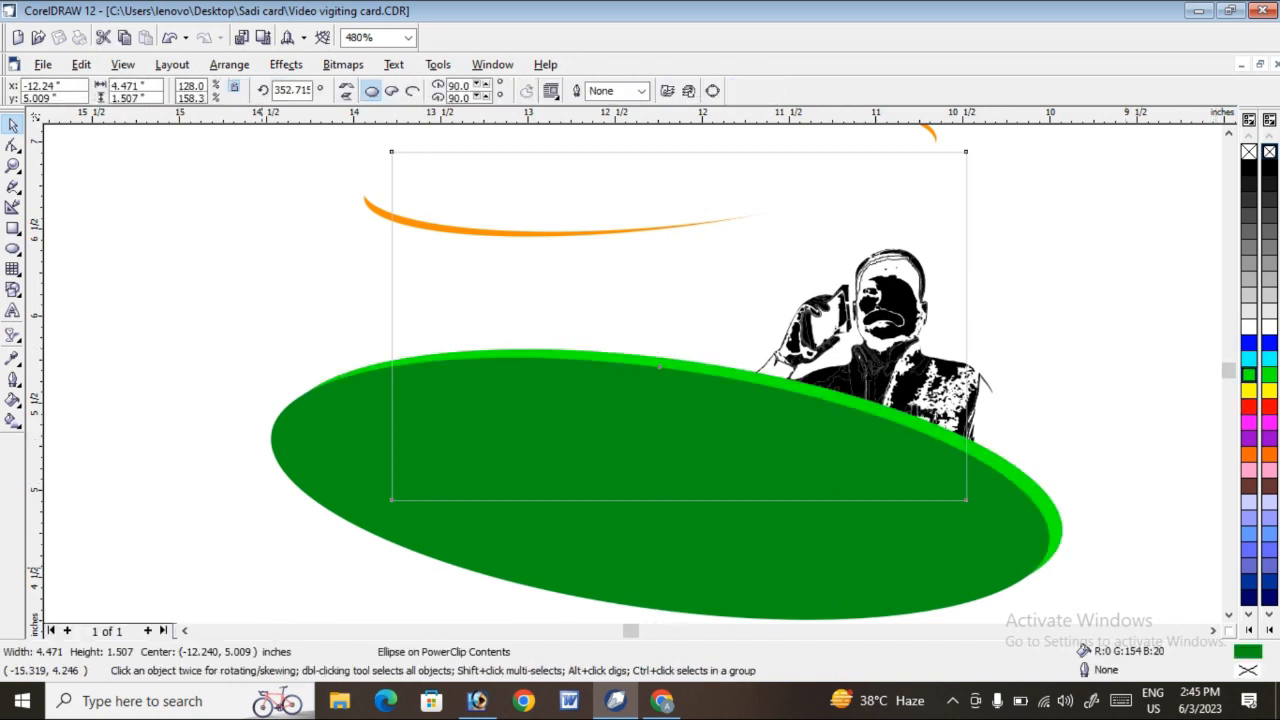
{"action": "left_click", "coordinate": [1032, 366]}
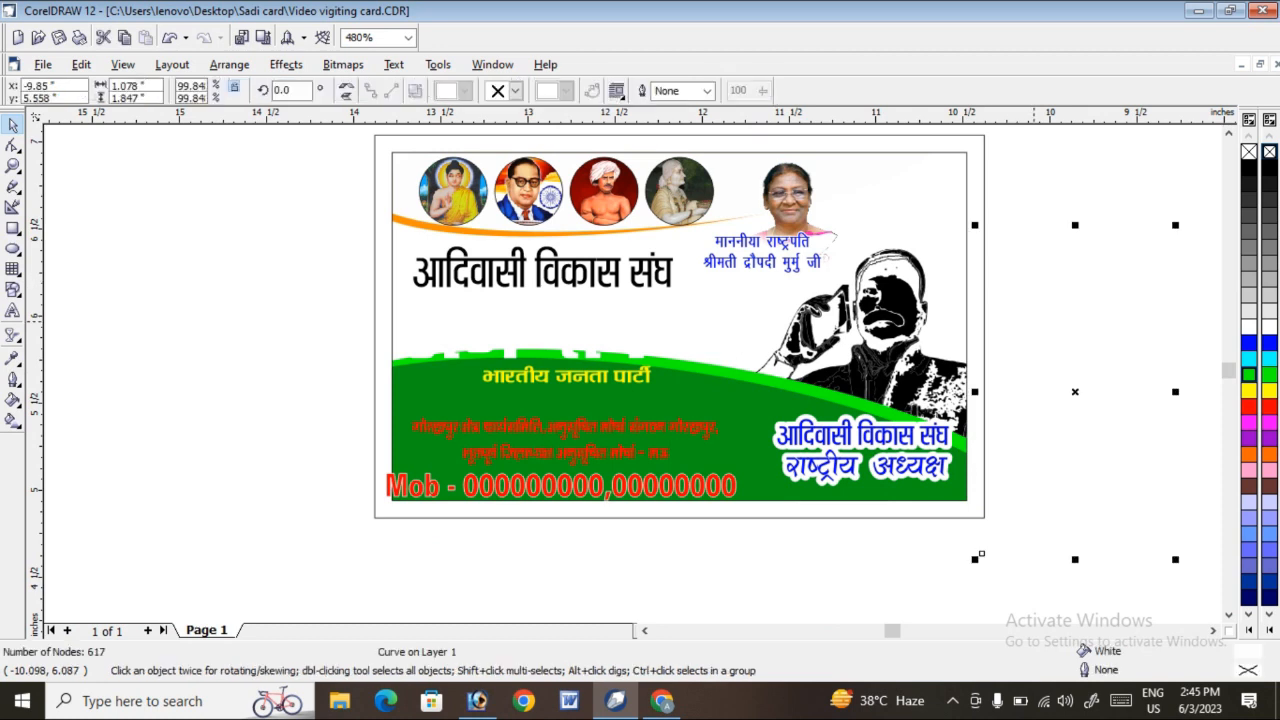
{"action": "left_click", "coordinate": [1066, 352]}
{"action": "left_click", "coordinate": [1142, 358]}
{"action": "left_click_drag", "start_coordinate": [1144, 359], "coordinate": [1089, 364]}
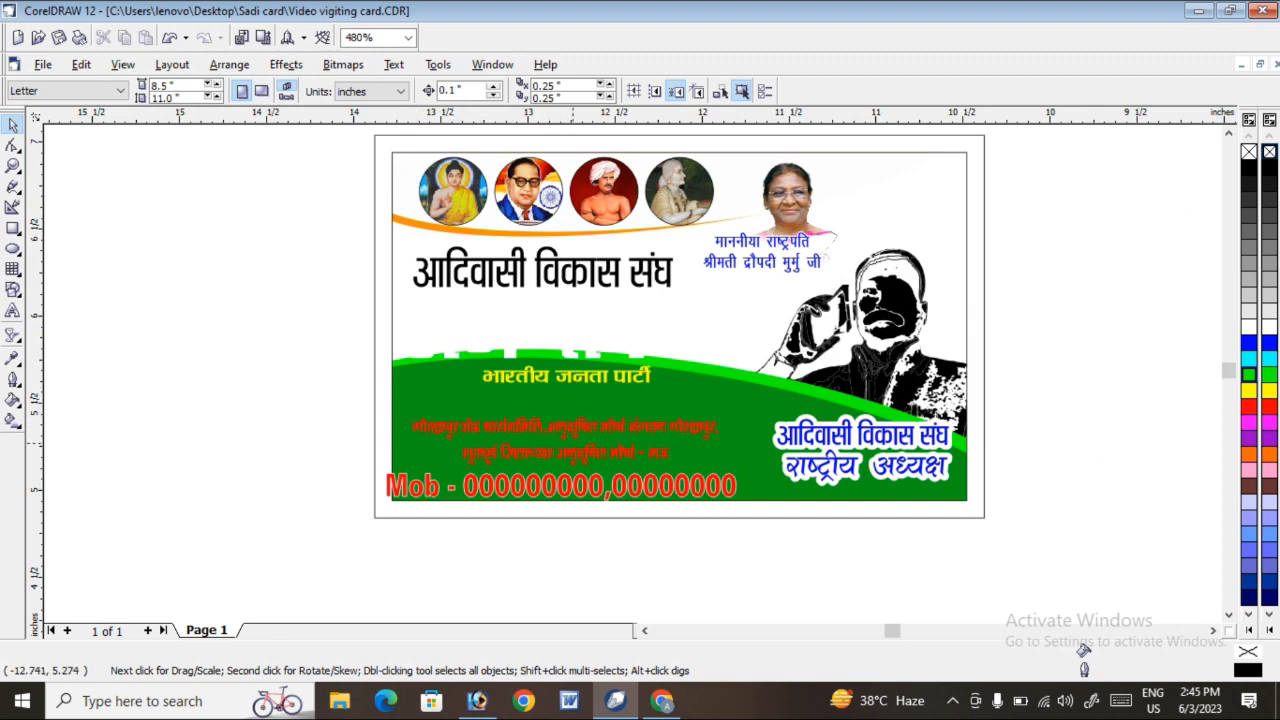
{"action": "left_click", "coordinate": [580, 486]}
{"action": "left_click", "coordinate": [13, 166]}
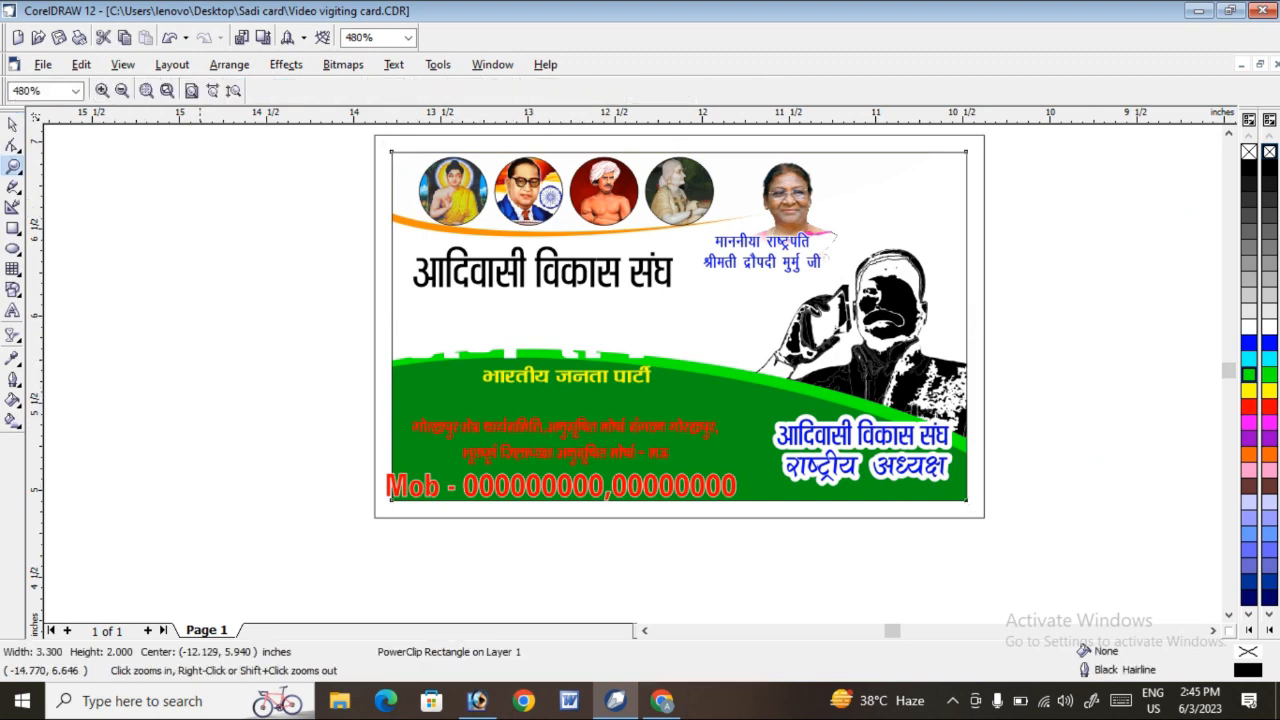
{"action": "left_click_drag", "start_coordinate": [211, 192], "coordinate": [1133, 400]}
{"action": "left_click", "coordinate": [12, 124]}
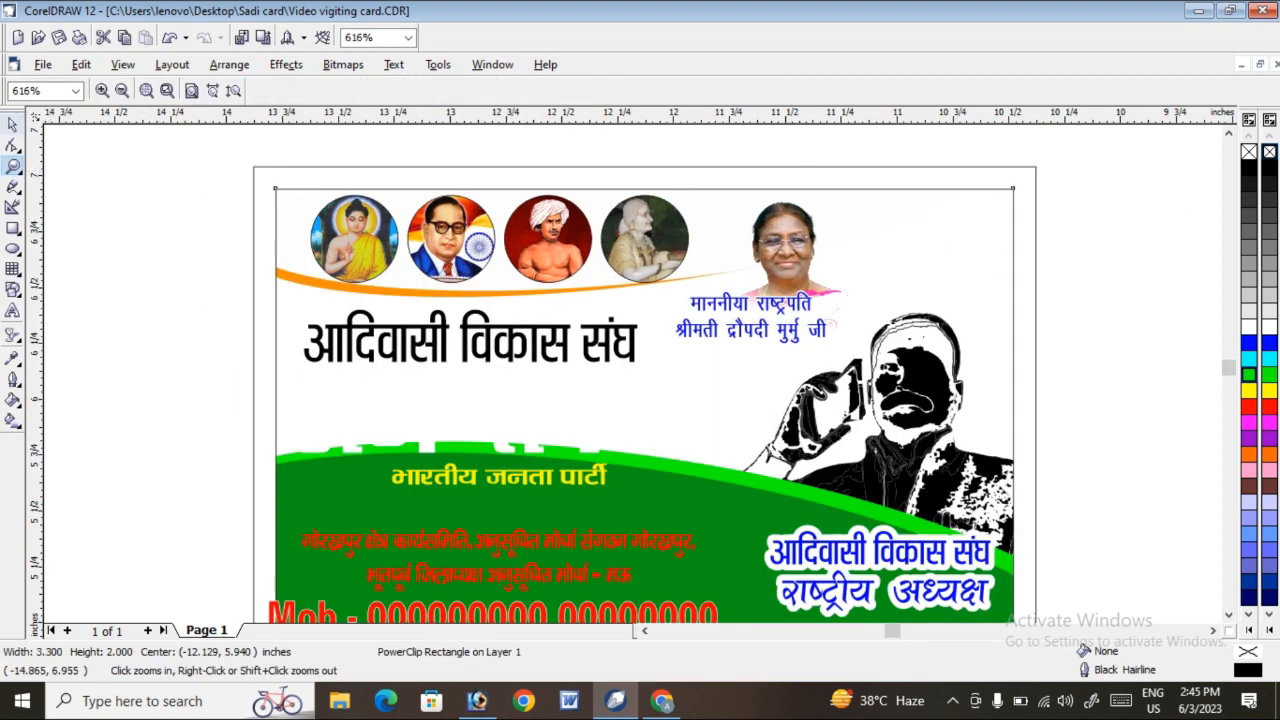
Fill the large doctor's name line with red and move it slightly up and right, clear of the green curve.
{"action": "left_click", "coordinate": [457, 415]}
{"action": "left_click", "coordinate": [538, 414]}
{"action": "left_click", "coordinate": [1248, 405]}
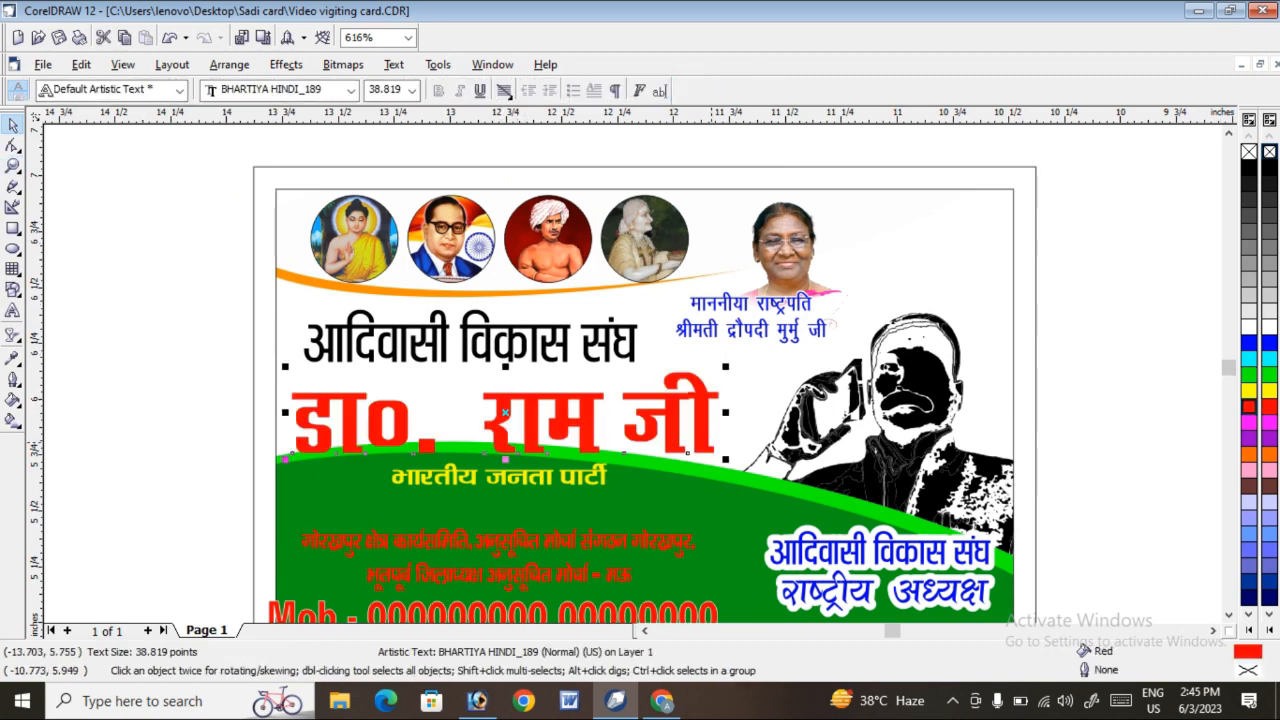
{"action": "left_click_drag", "start_coordinate": [656, 417], "coordinate": [668, 397]}
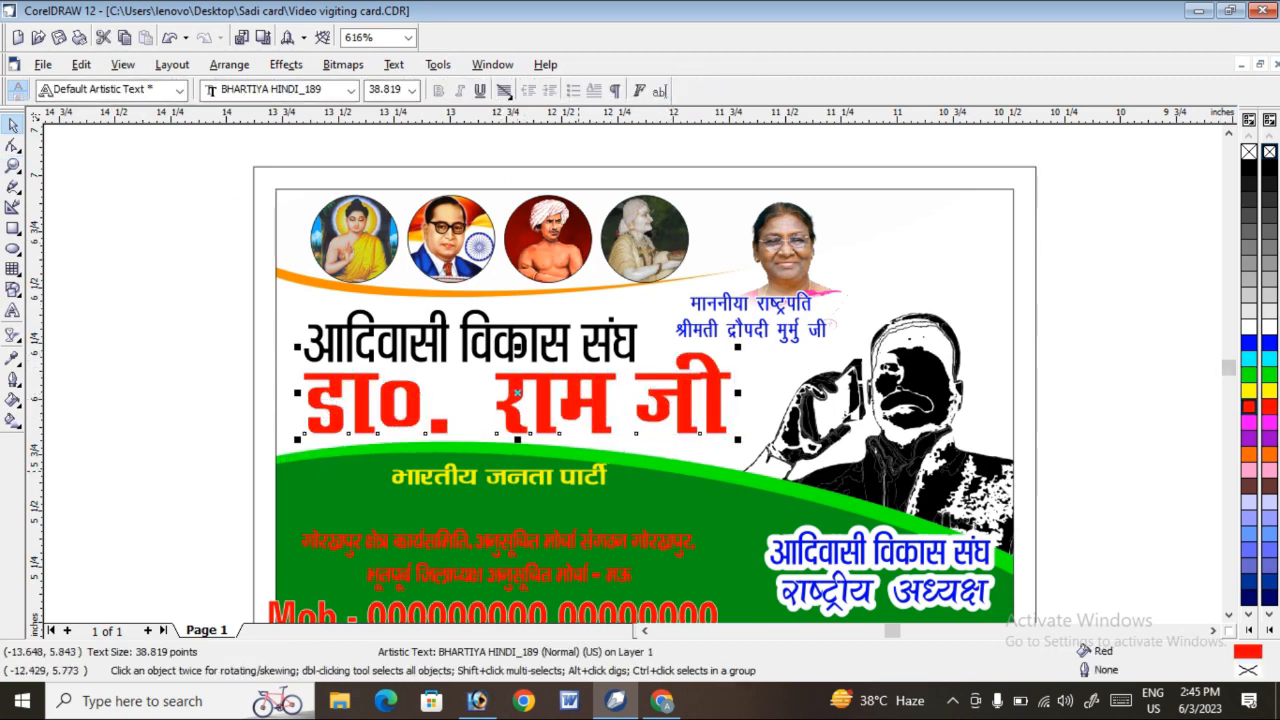
Move the yellow party name line slightly down, farther inside the green base.
{"action": "left_click", "coordinate": [572, 482]}
{"action": "left_click_drag", "start_coordinate": [573, 482], "coordinate": [573, 496]}
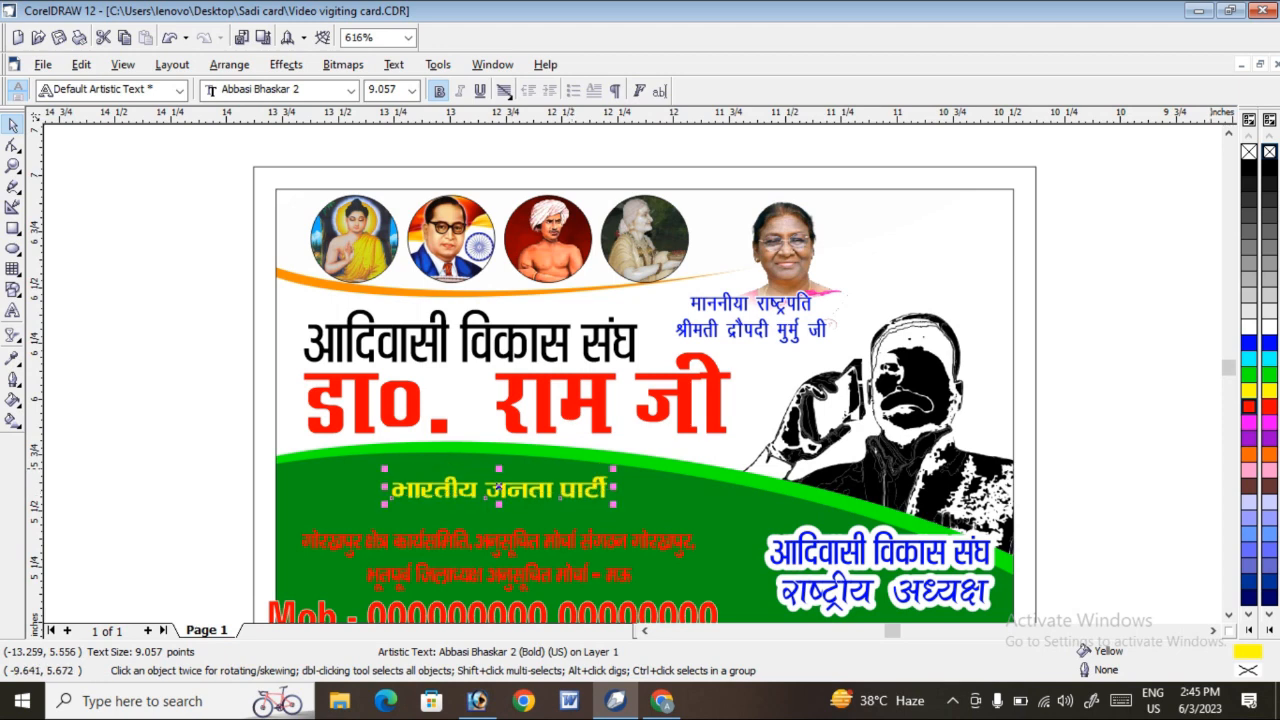
{"action": "left_click", "coordinate": [1139, 437]}
{"action": "scroll", "coordinate": [1139, 437], "scroll_direction": "down", "scroll_amount": 1}
{"action": "left_click", "coordinate": [1139, 437]}
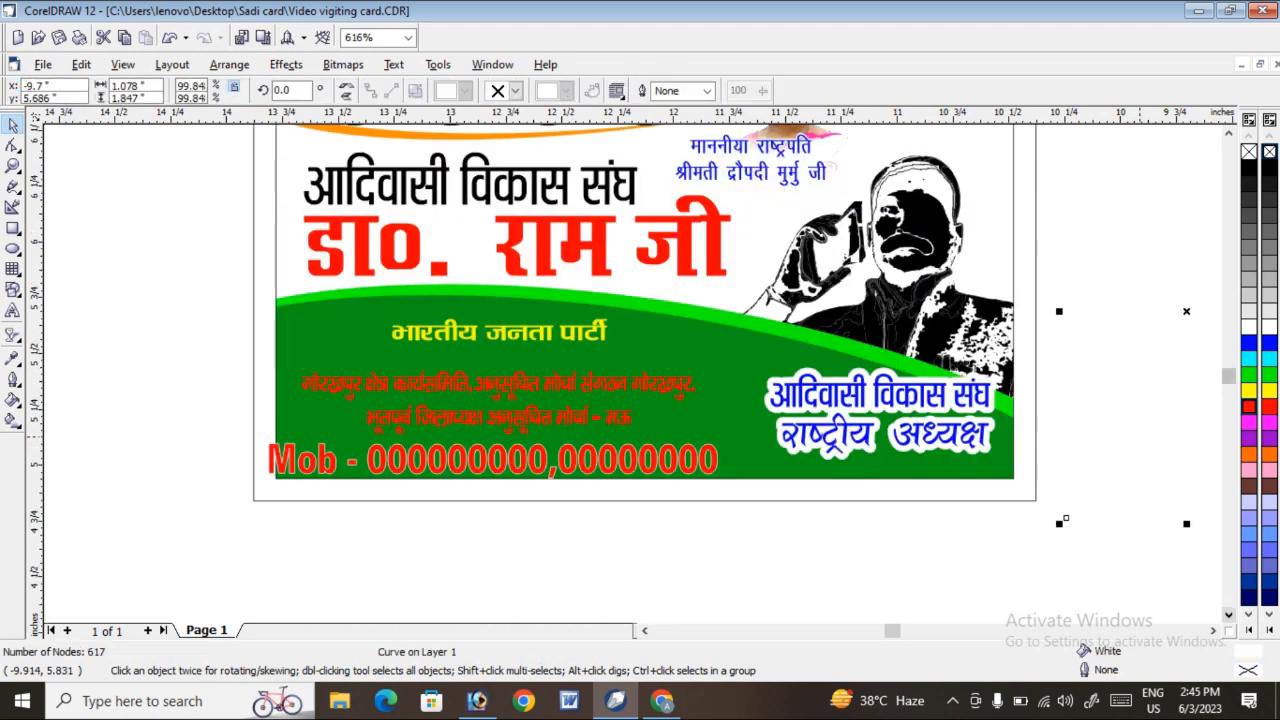
Move the red two-line address slightly up, then shift the mobile number line right inside the frame and make it yellow without an outline.
{"action": "left_click", "coordinate": [544, 380]}
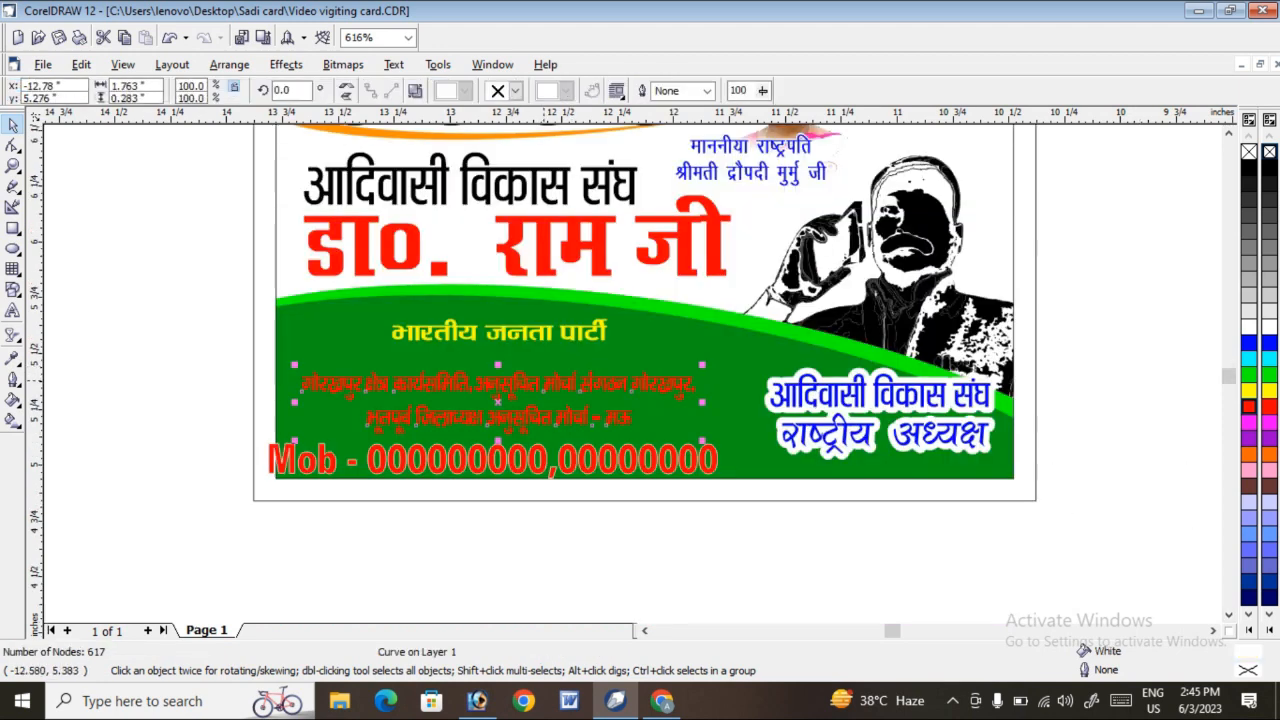
{"action": "left_click_drag", "start_coordinate": [574, 379], "coordinate": [583, 363]}
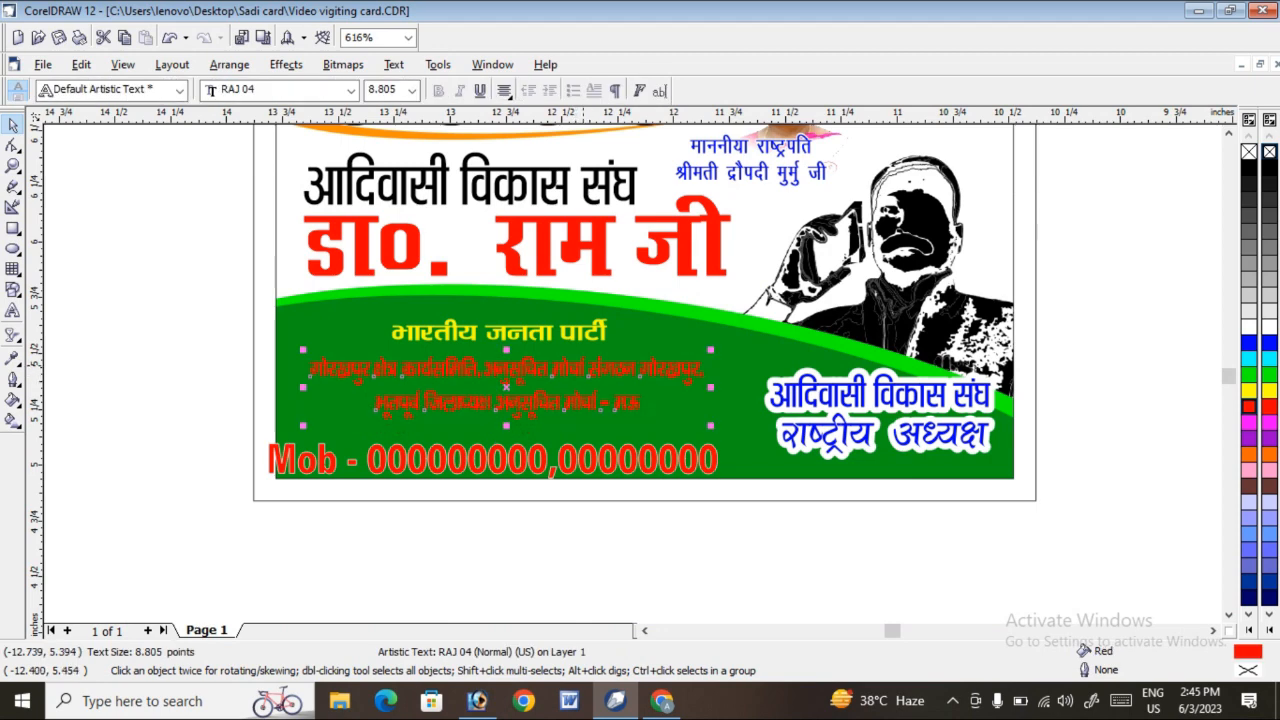
{"action": "left_click", "coordinate": [491, 458]}
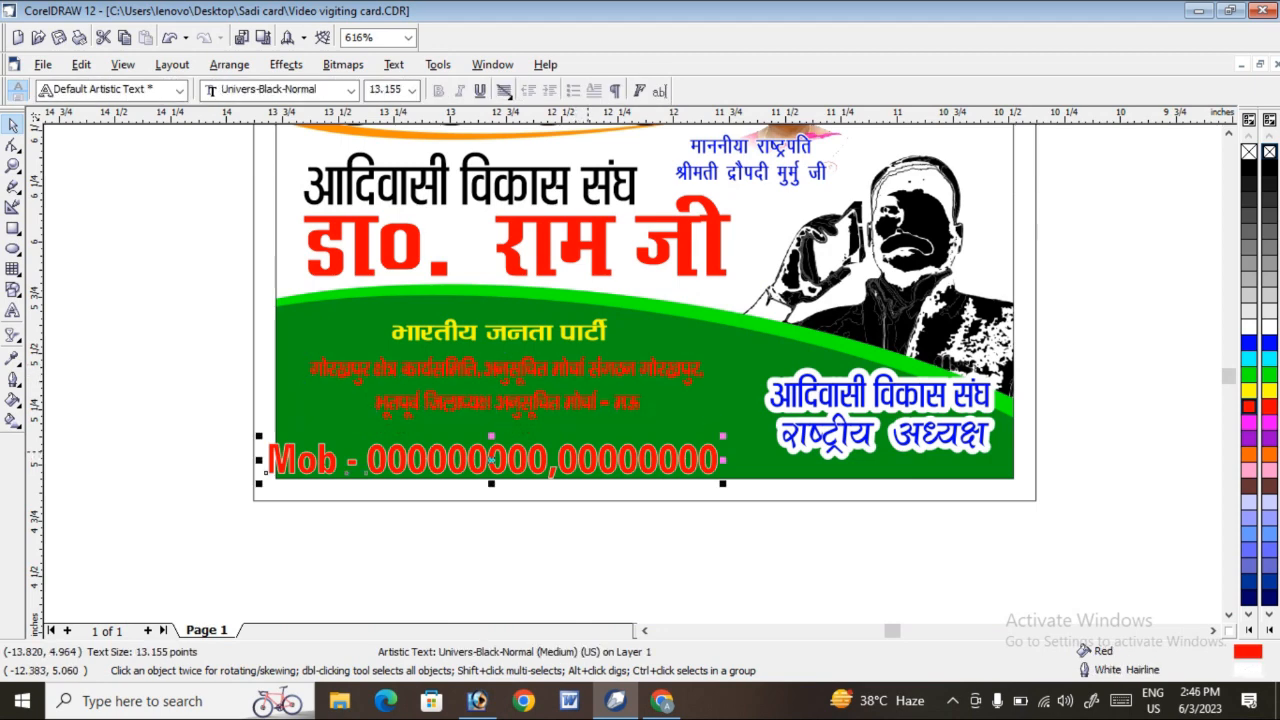
{"action": "left_click_drag", "start_coordinate": [490, 458], "coordinate": [522, 452]}
{"action": "left_click", "coordinate": [1249, 390]}
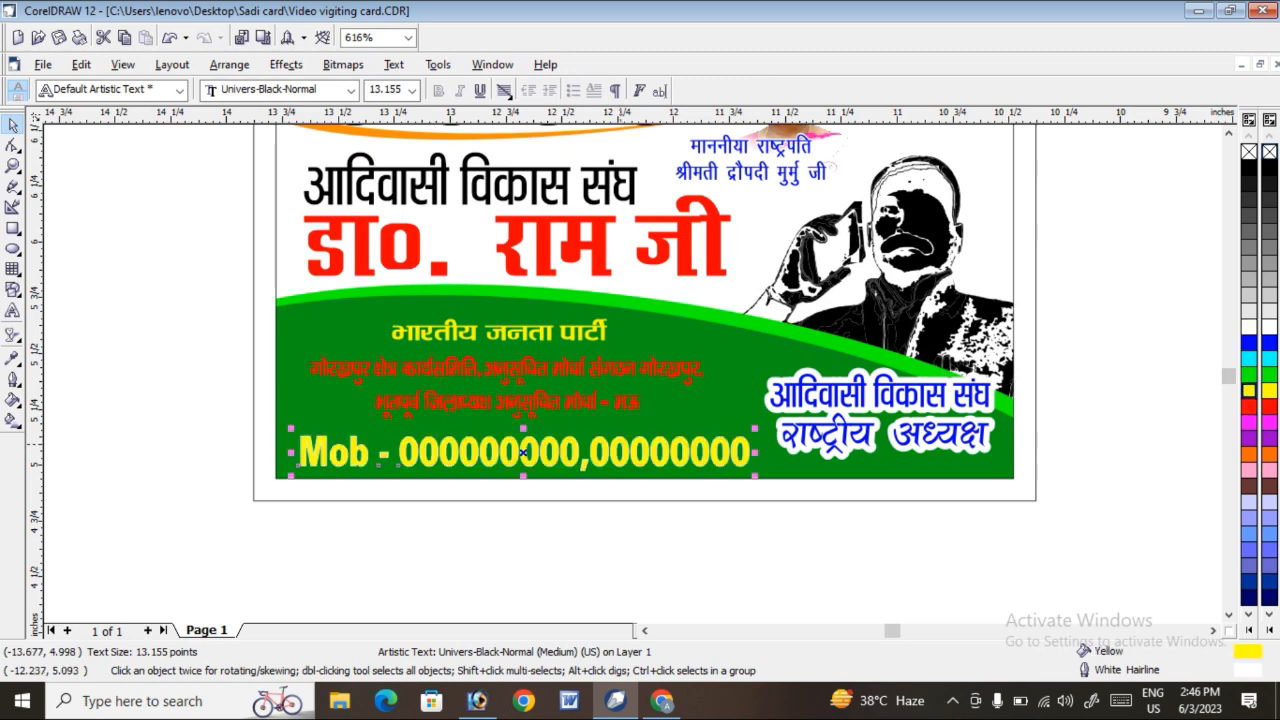
{"action": "left_click", "coordinate": [1066, 517]}
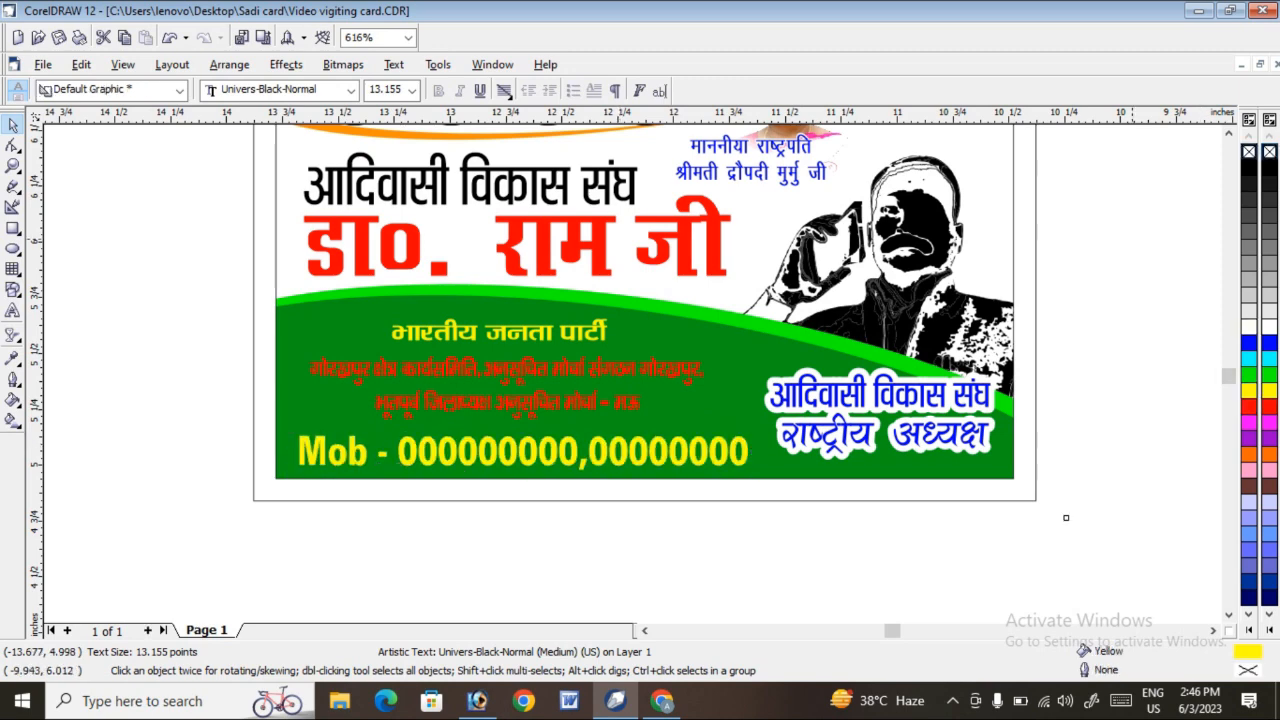
Shift the two-line address slightly down and fill it with white.
{"action": "left_click", "coordinate": [506, 372]}
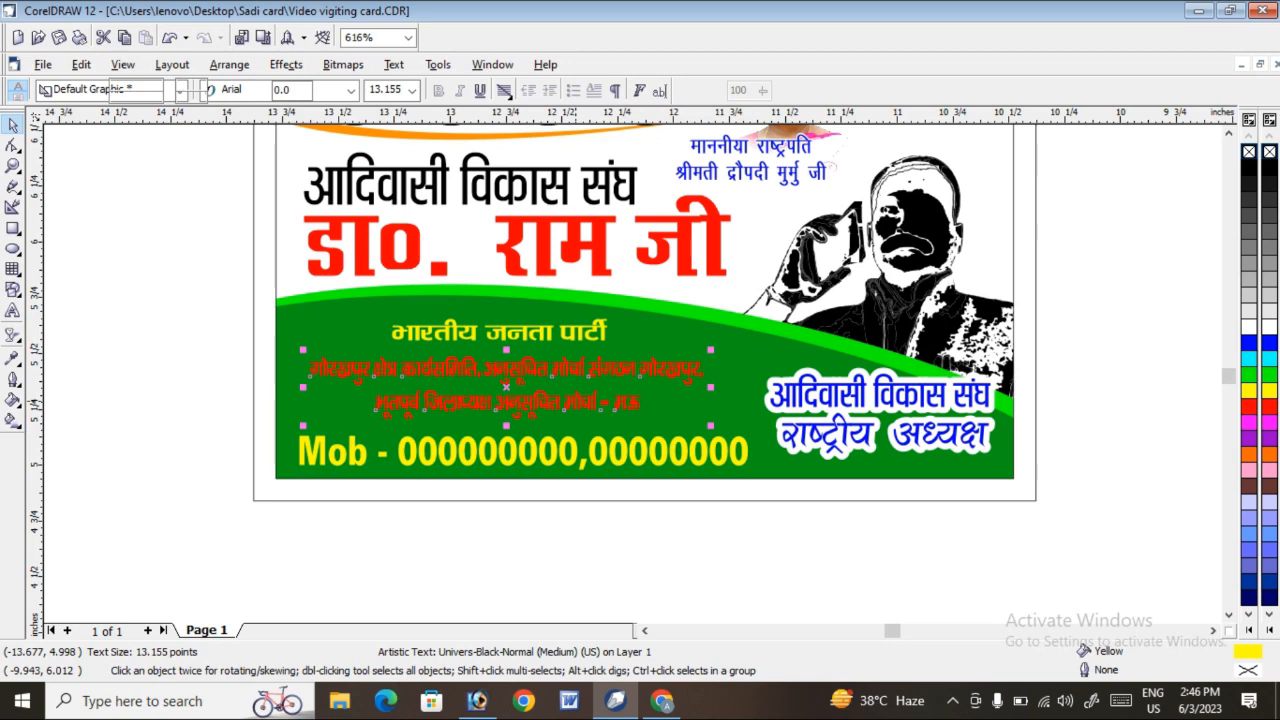
{"action": "left_click_drag", "start_coordinate": [506, 387], "coordinate": [514, 398]}
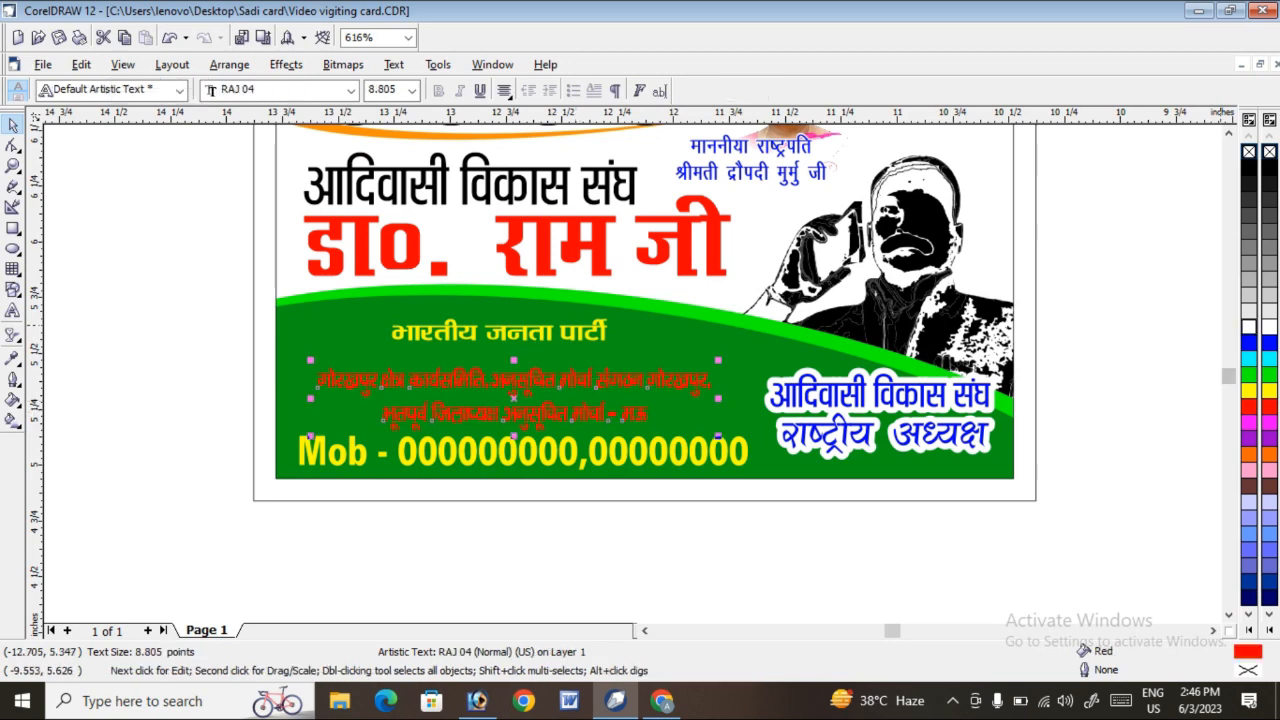
{"action": "left_click", "coordinate": [1066, 517]}
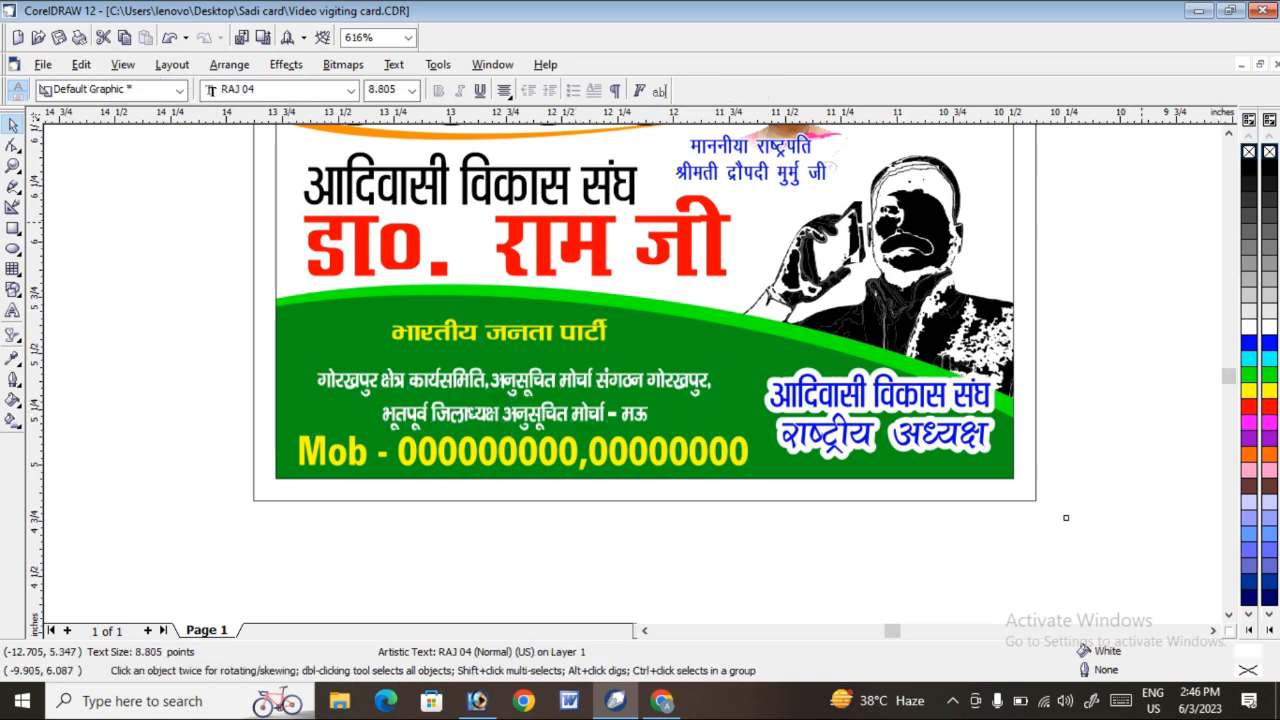
Select both outlined blue caption lines beneath the figure and move them down together towards the frame's lower edge.
{"action": "left_click", "coordinate": [868, 358]}
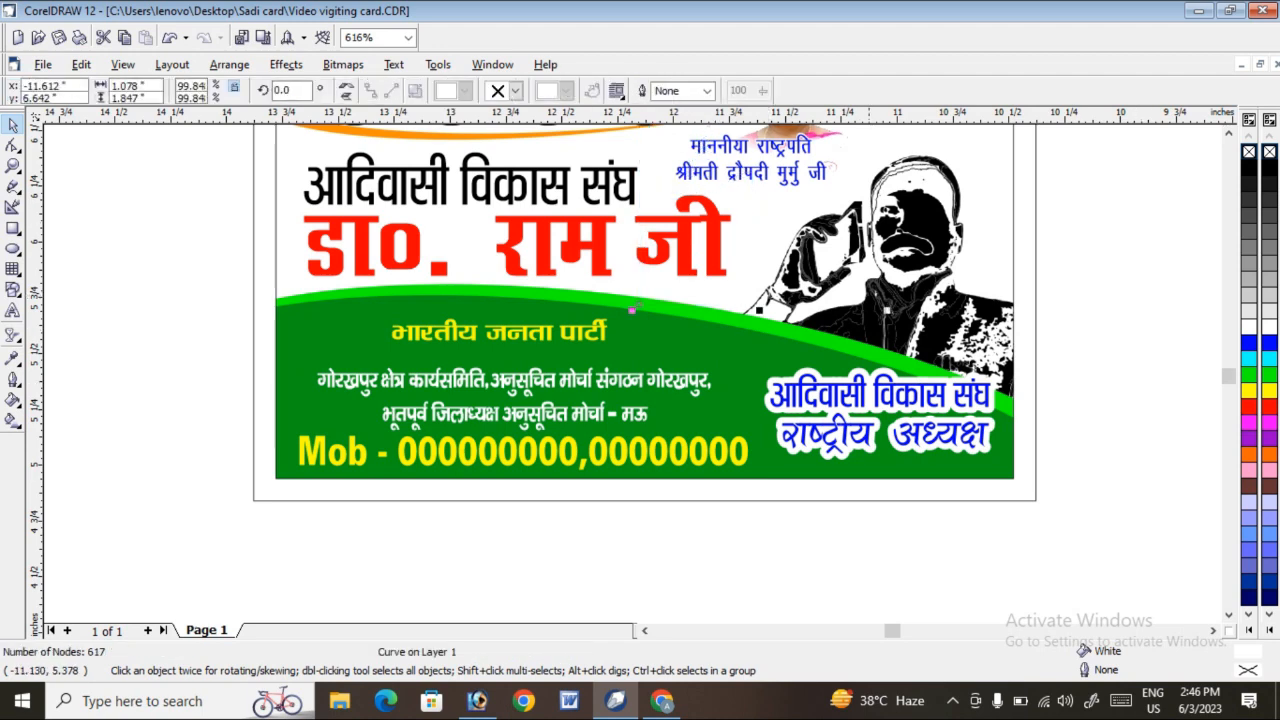
{"action": "left_click", "coordinate": [1100, 310]}
{"action": "left_click_drag", "start_coordinate": [1117, 299], "coordinate": [716, 500]}
{"action": "left_click_drag", "start_coordinate": [878, 410], "coordinate": [878, 426]}
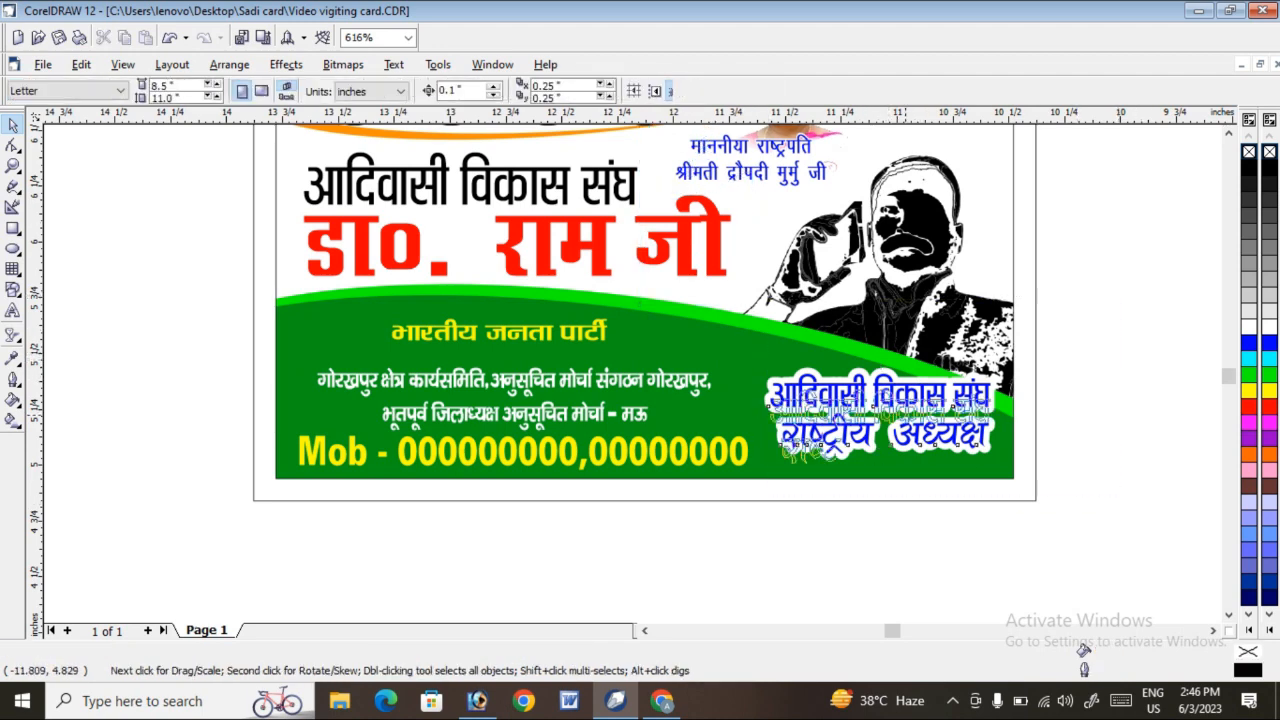
{"action": "left_click", "coordinate": [1127, 357]}
Remove the thick white outlines from both blue caption lines in the card's lower-right corner.
{"action": "left_click", "coordinate": [13, 165]}
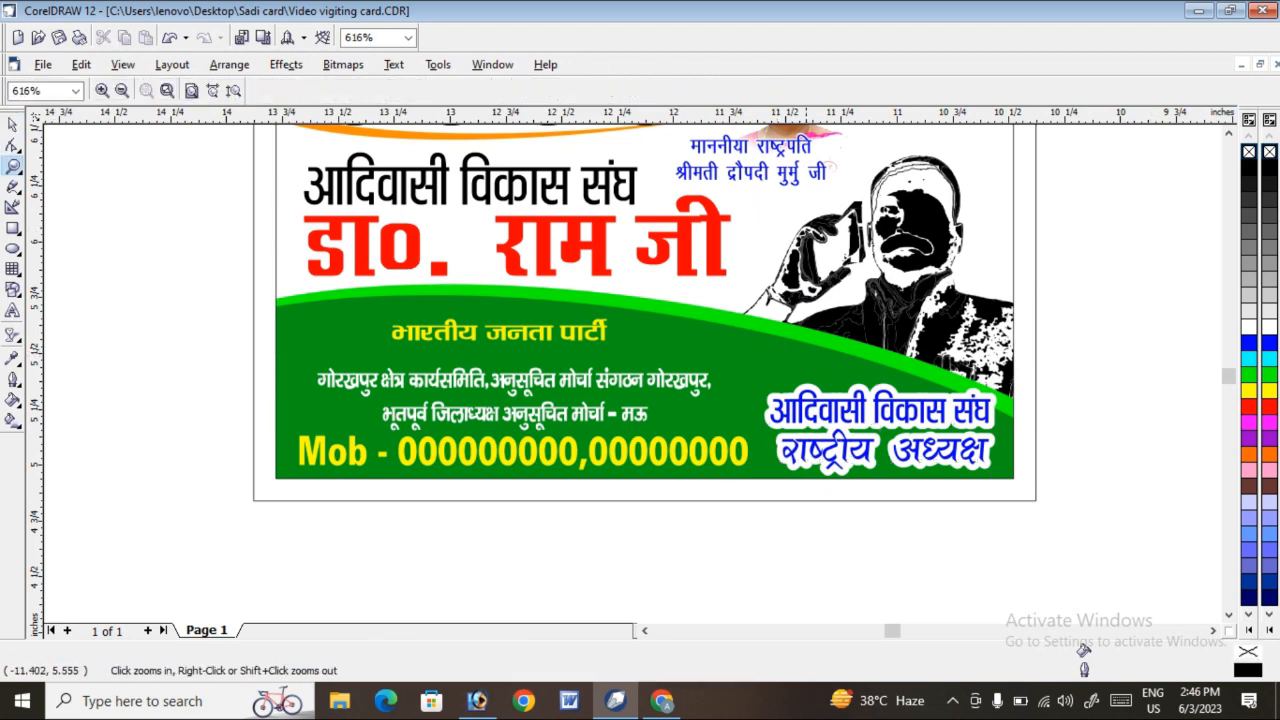
{"action": "left_click_drag", "start_coordinate": [605, 359], "coordinate": [1094, 497]}
{"action": "key", "text": "space"}
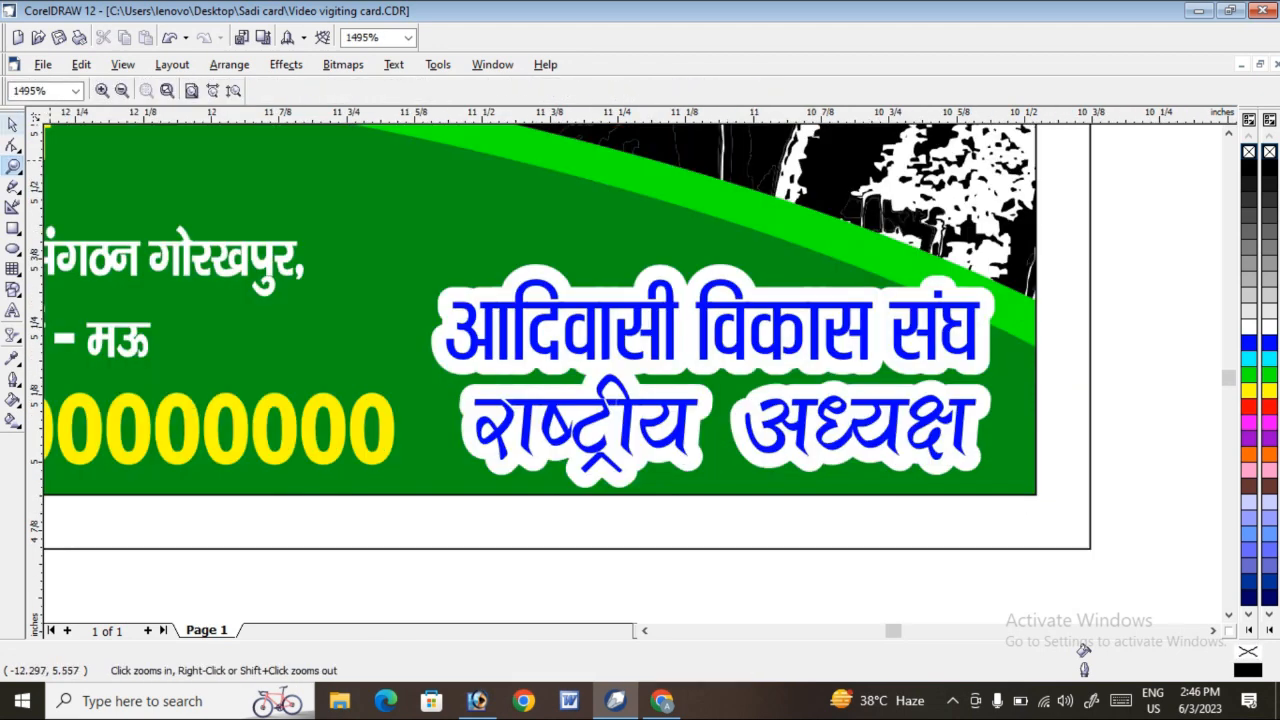
{"action": "left_click", "coordinate": [707, 330]}
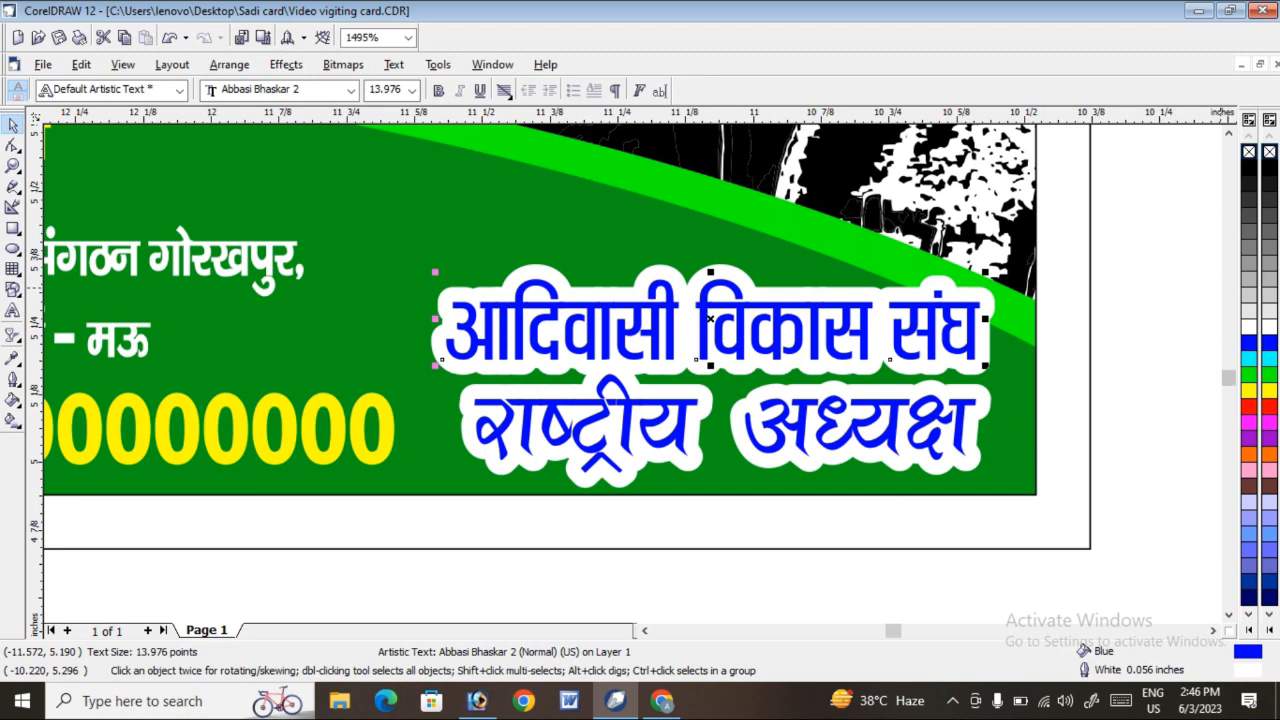
{"action": "right_click", "coordinate": [1249, 151]}
{"action": "left_click", "coordinate": [1113, 298]}
{"action": "left_click", "coordinate": [953, 304]}
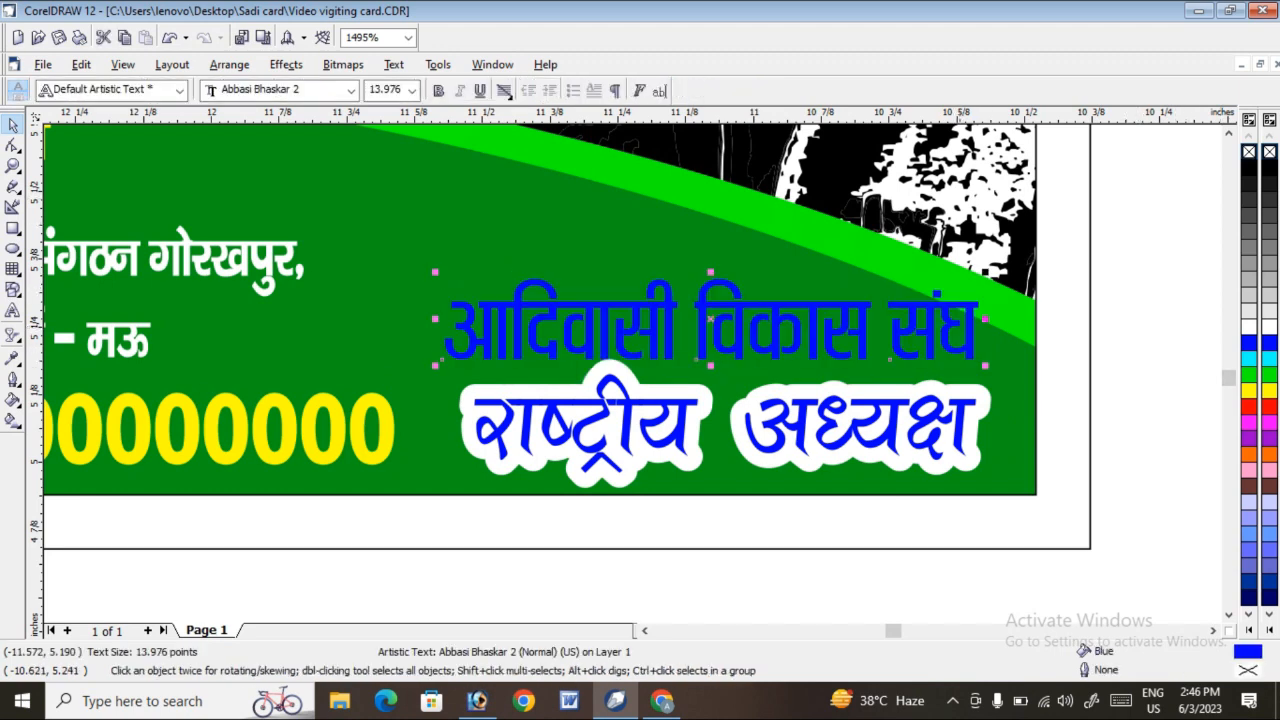
{"action": "left_click", "coordinate": [959, 420]}
{"action": "right_click", "coordinate": [1249, 151]}
{"action": "key", "text": "Escape"}
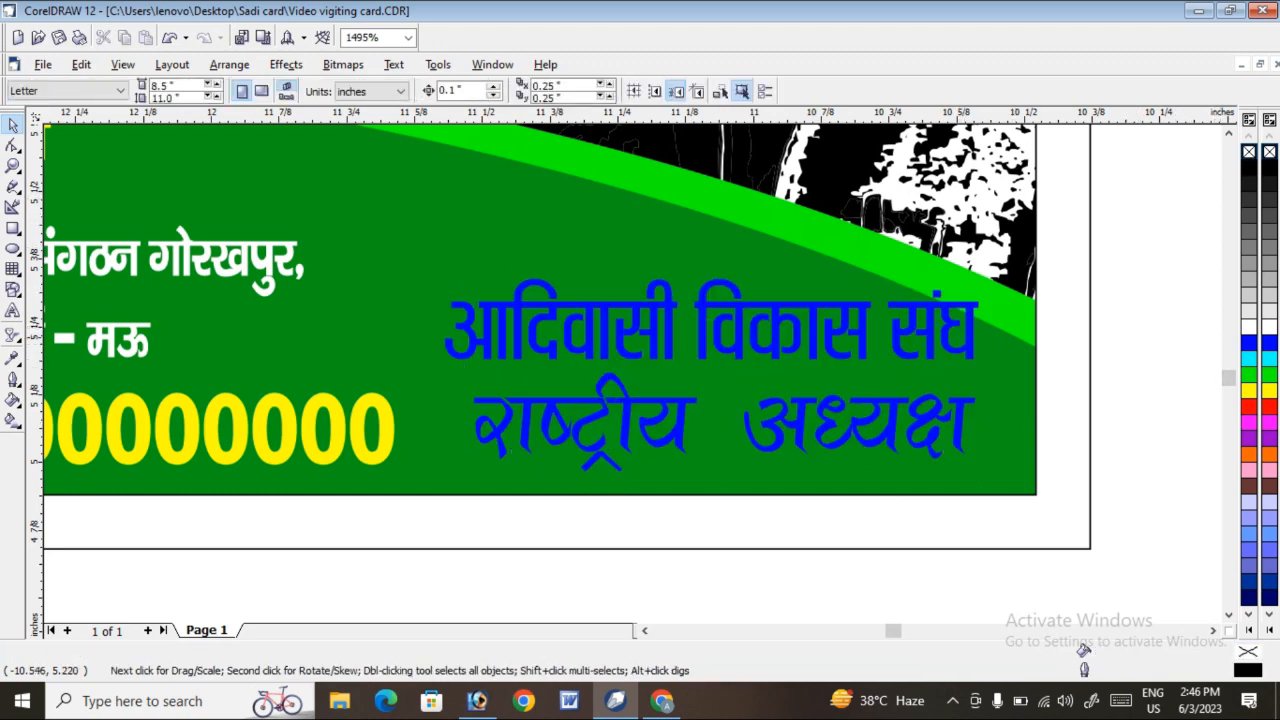
Shrink the blue organization caption to about 12.9 pt, make it bold and lower it, then shift the designation line below it right.
{"action": "left_click", "coordinate": [974, 300]}
{"action": "left_click_drag", "start_coordinate": [986, 272], "coordinate": [980, 280]}
{"action": "key", "text": "ctrl+b"}
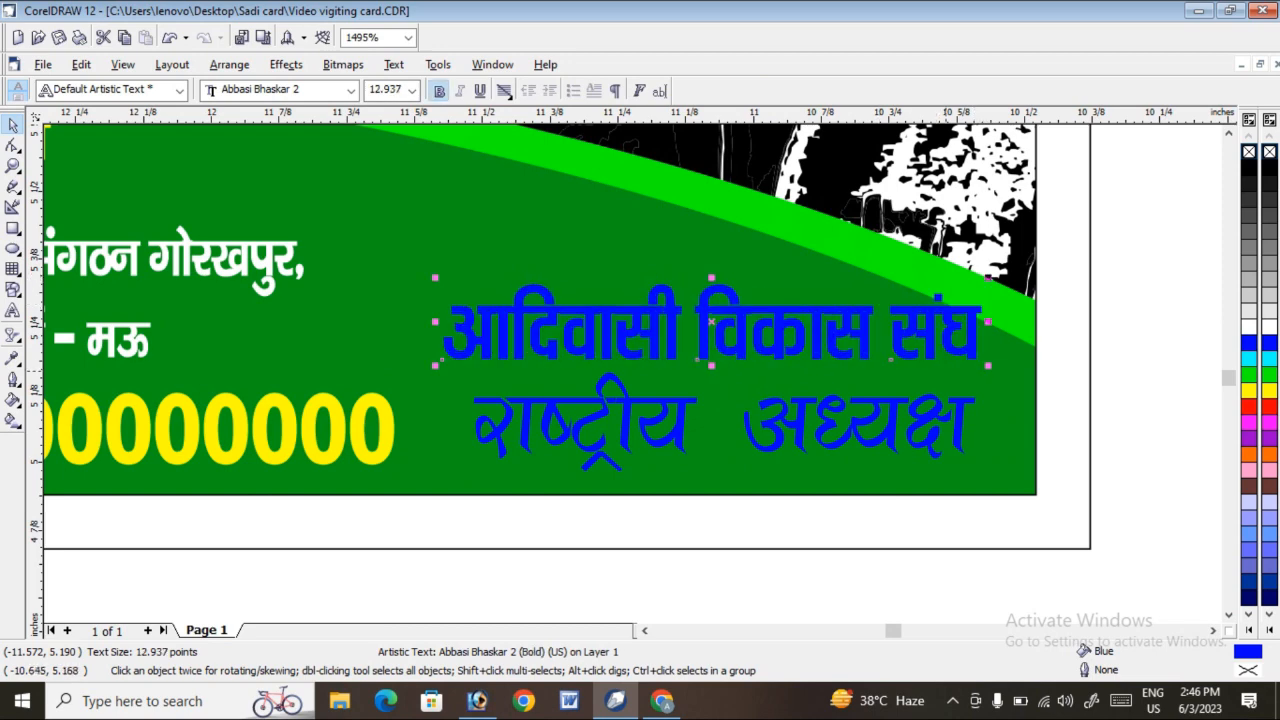
{"action": "left_click_drag", "start_coordinate": [952, 332], "coordinate": [952, 346]}
{"action": "left_click", "coordinate": [961, 428]}
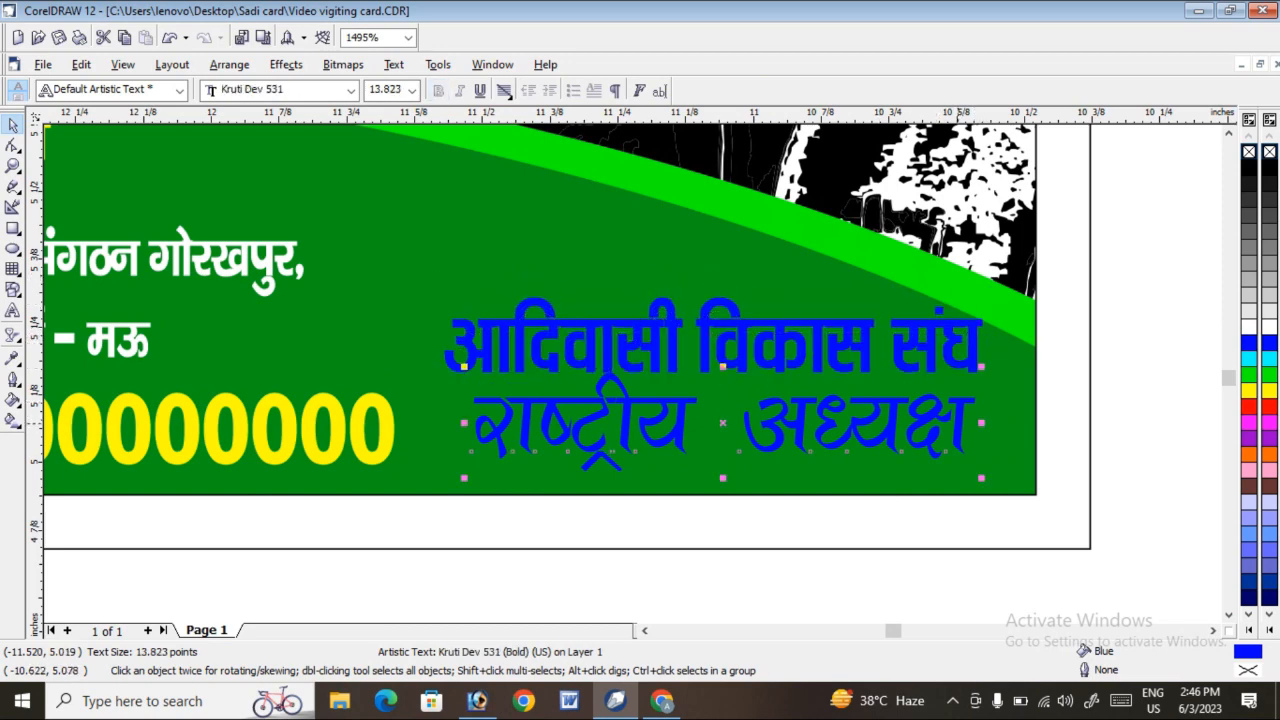
{"action": "left_click_drag", "start_coordinate": [961, 428], "coordinate": [985, 426]}
{"action": "key", "text": "Escape"}
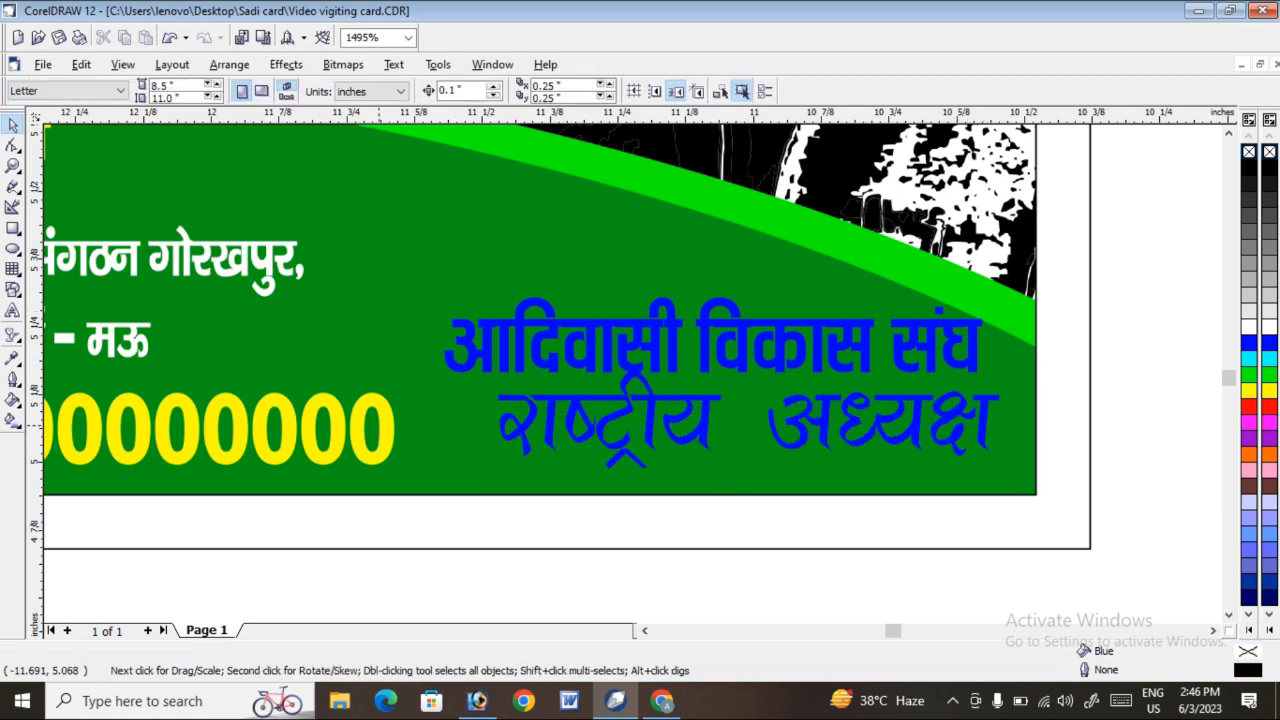
Narrow the mobile number line to about 1.95 in and draw a white, outline-free vertical divider about 0.014 by 0.463 in beside it.
{"action": "left_click", "coordinate": [378, 425]}
{"action": "left_click_drag", "start_coordinate": [400, 432], "coordinate": [364, 432]}
{"action": "key", "text": "F6"}
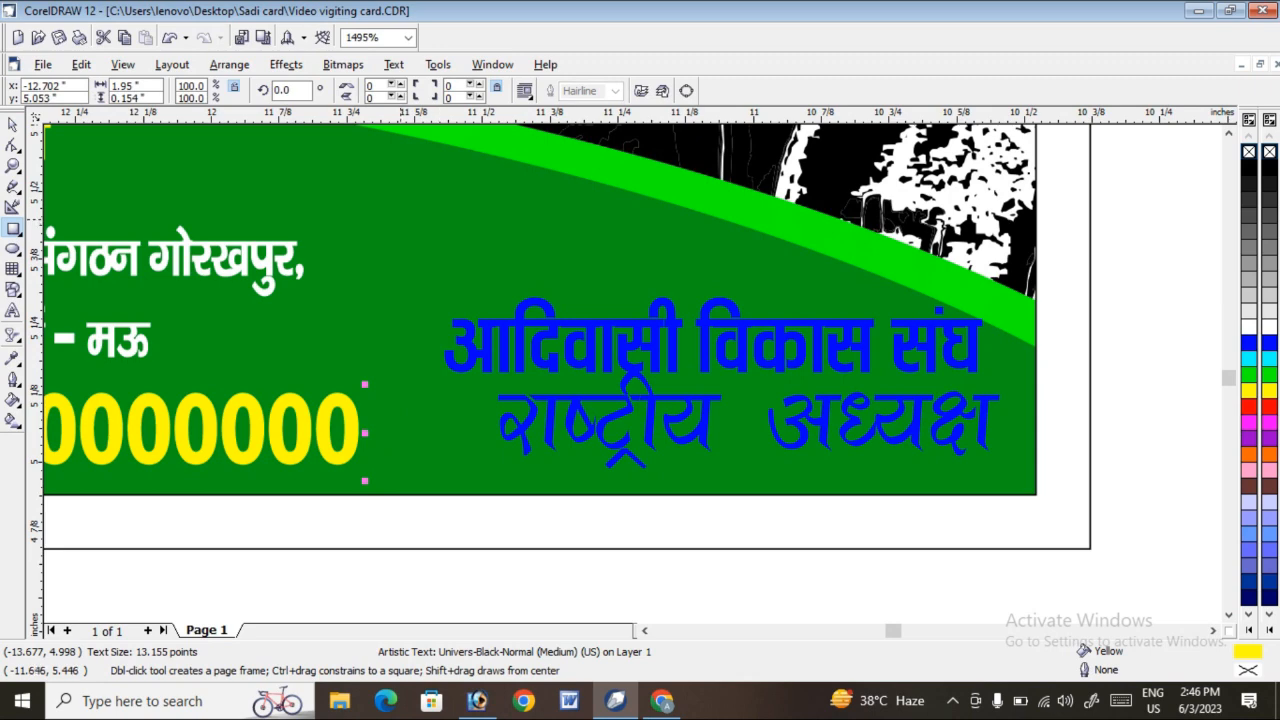
{"action": "left_click_drag", "start_coordinate": [401, 224], "coordinate": [403, 487]}
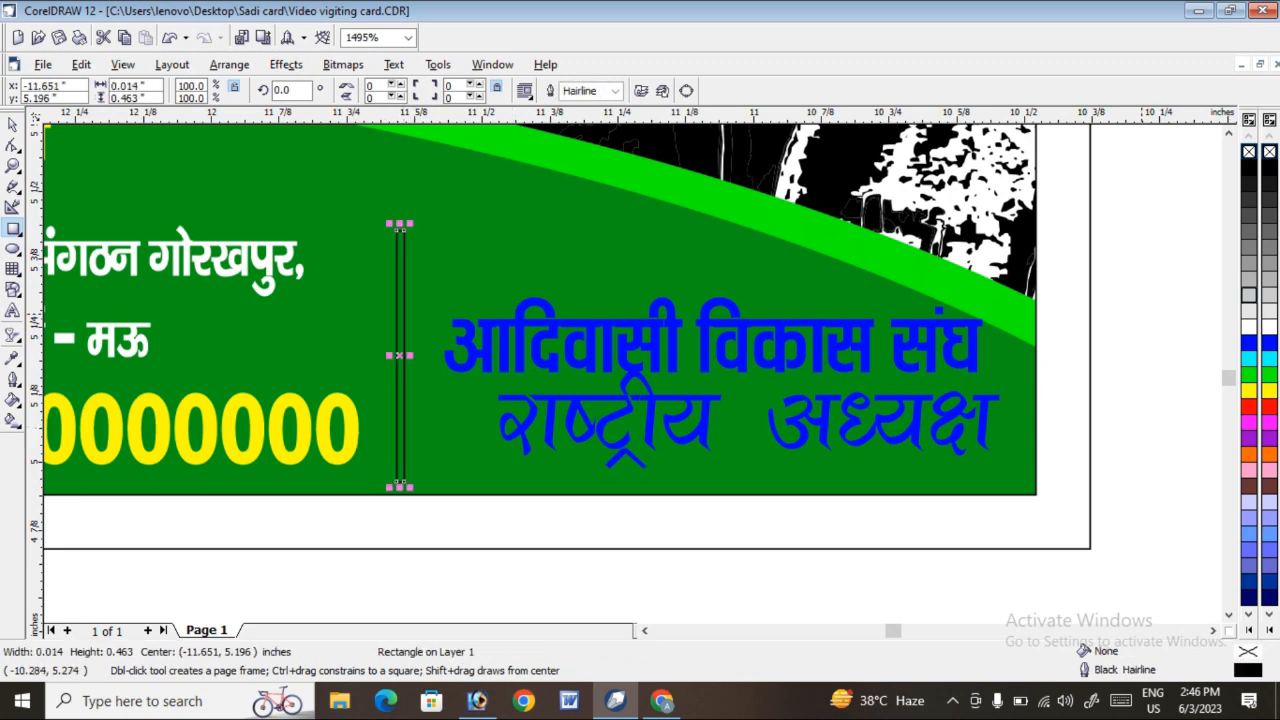
{"action": "left_click", "coordinate": [1249, 327]}
{"action": "right_click", "coordinate": [1249, 151]}
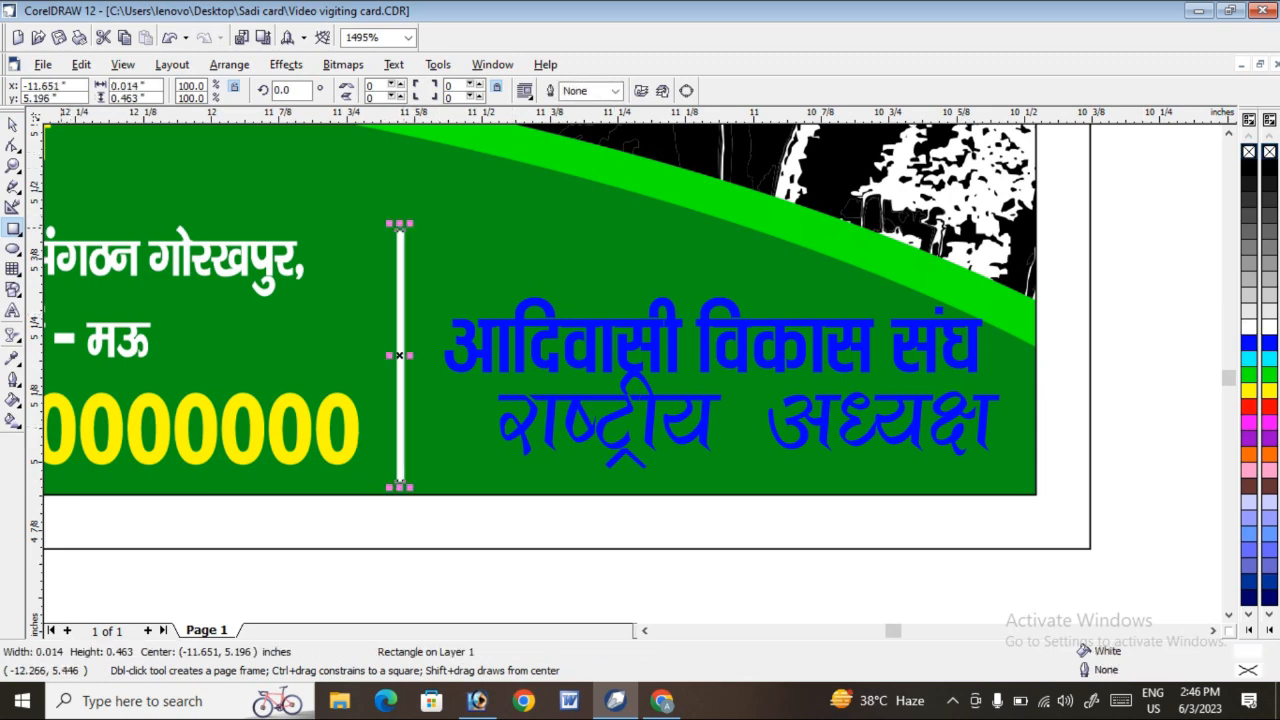
Draw a white circle about 0.062 in across, without an outline, on the divider's upper end.
{"action": "key", "text": "F7"}
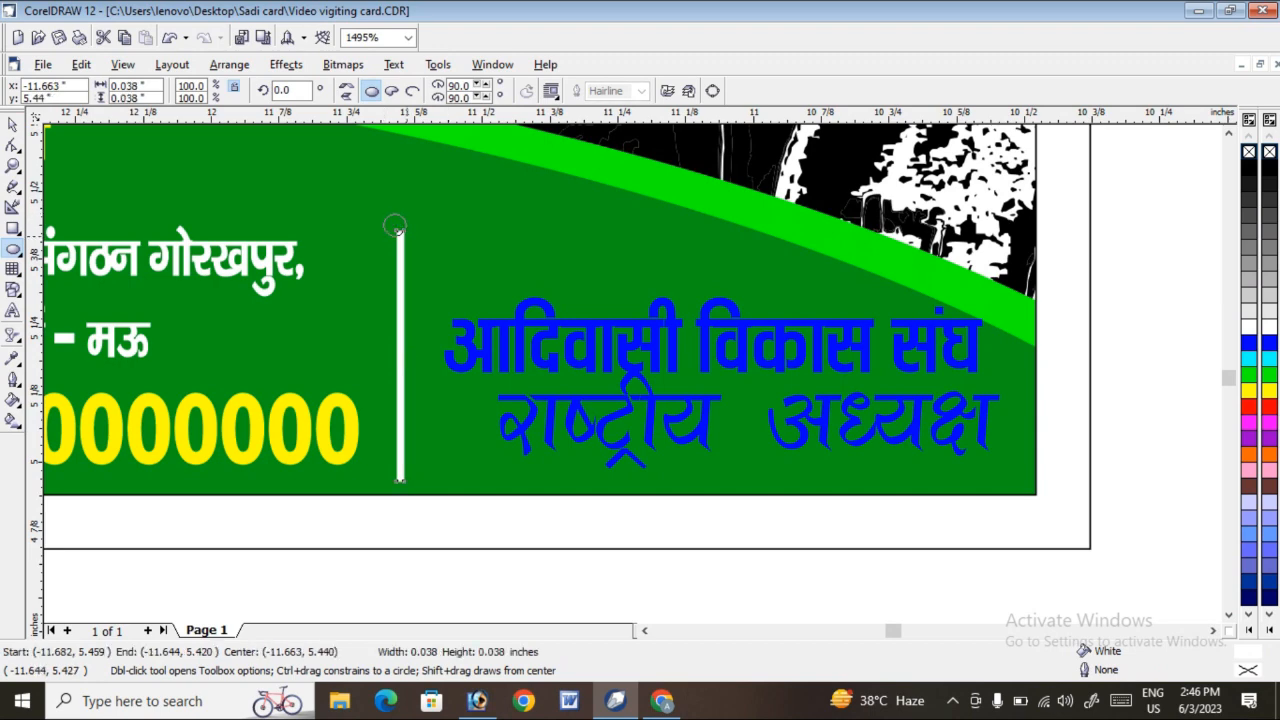
{"action": "left_click_drag", "start_coordinate": [382, 213], "coordinate": [417, 248]}
{"action": "left_click", "coordinate": [1249, 327]}
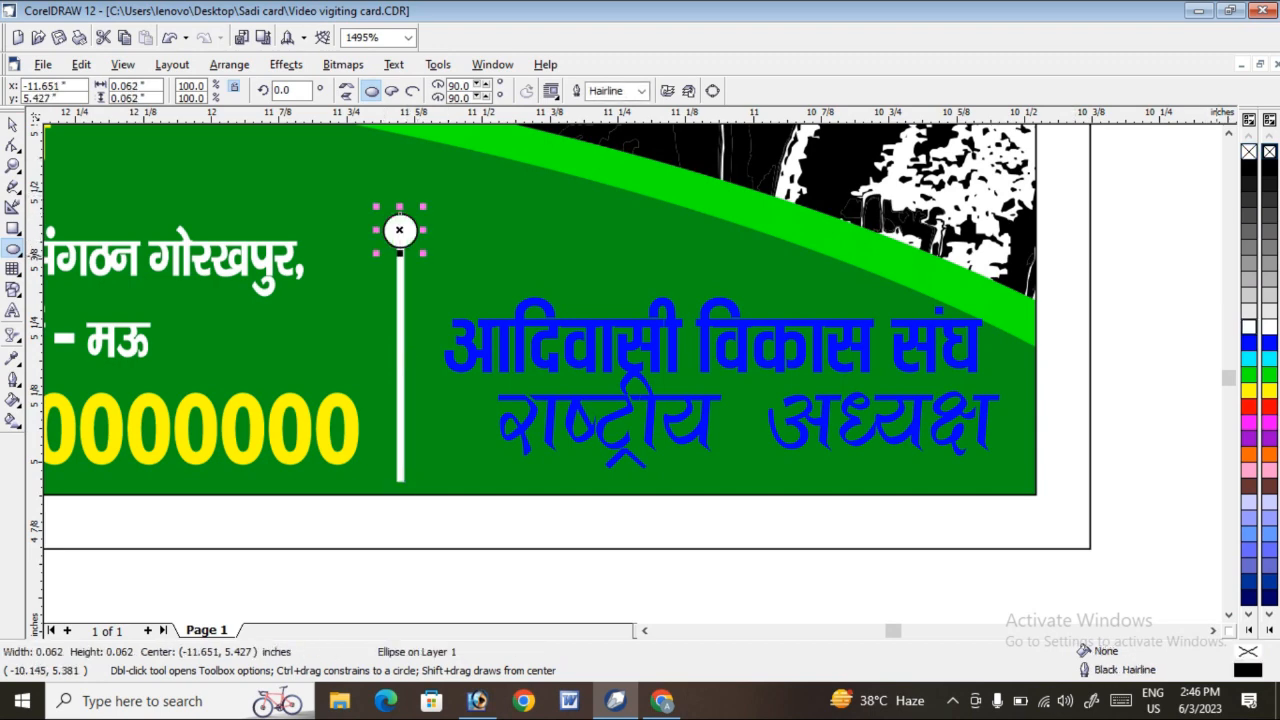
{"action": "right_click", "coordinate": [1249, 151]}
{"action": "key", "text": "space"}
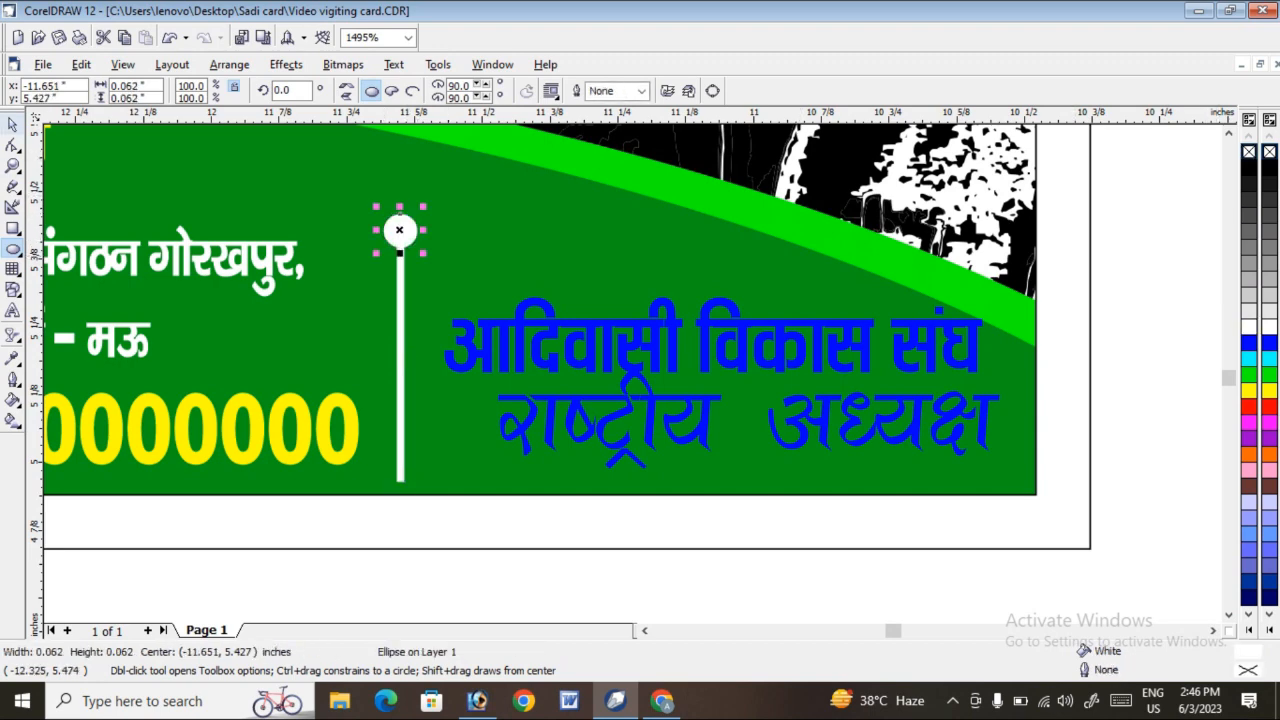
Copy the white circle to the divider's lower end and nudge the whole divider upward.
{"action": "left_click_drag", "start_coordinate": [404, 473], "coordinate": [400, 482]}
{"action": "right_click", "coordinate": [400, 482]}
{"action": "left_click", "coordinate": [470, 540]}
{"action": "left_click_drag", "start_coordinate": [487, 586], "coordinate": [260, 195]}
{"action": "key", "text": "Up"}
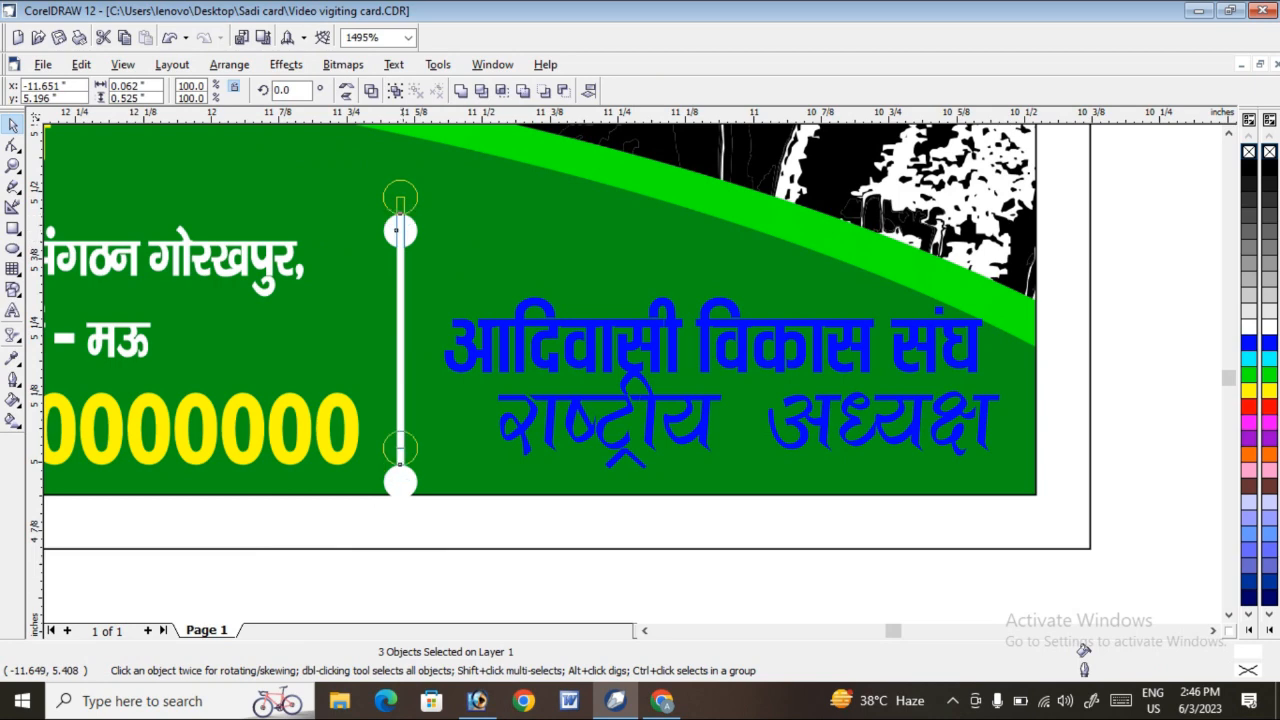
Recolour the divider line and both end circles red.
{"action": "left_click", "coordinate": [1186, 240]}
{"action": "scroll", "coordinate": [700, 306], "scroll_direction": "down", "scroll_amount": 5}
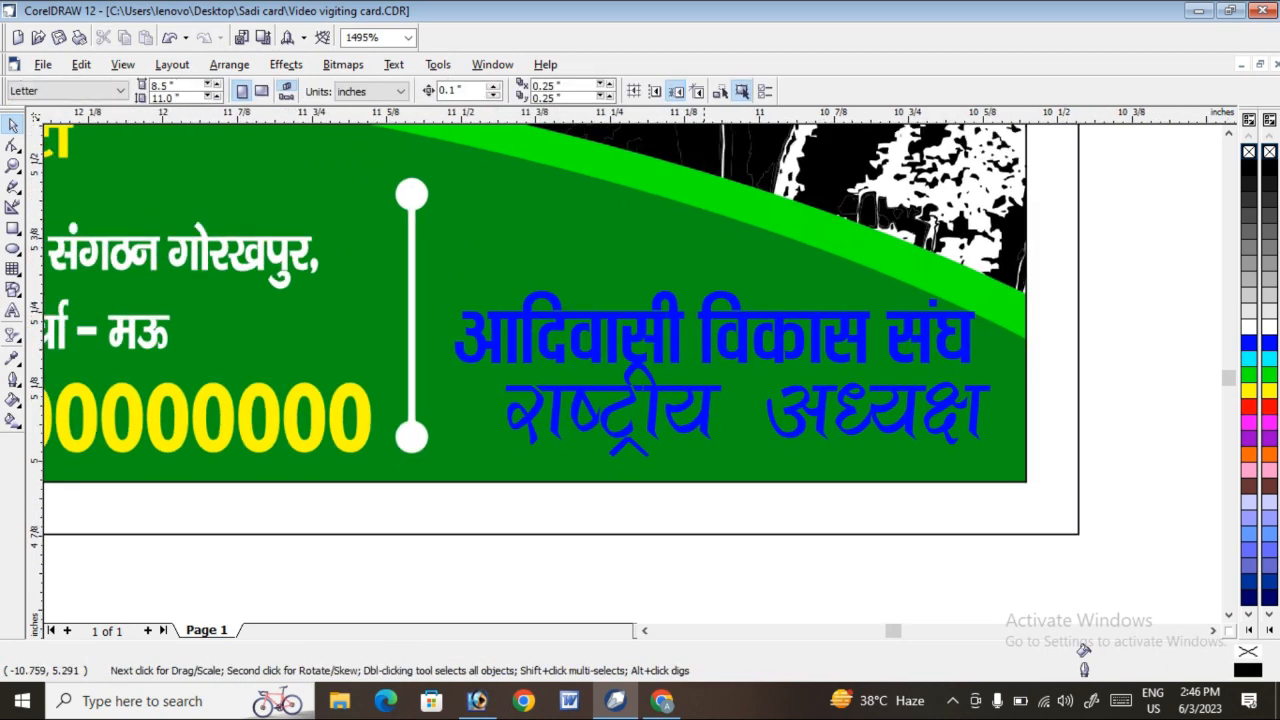
{"action": "scroll", "coordinate": [640, 316], "scroll_direction": "up", "scroll_amount": 2}
{"action": "left_click_drag", "start_coordinate": [554, 474], "coordinate": [400, 135]}
{"action": "left_click", "coordinate": [1249, 406]}
{"action": "left_click", "coordinate": [930, 505]}
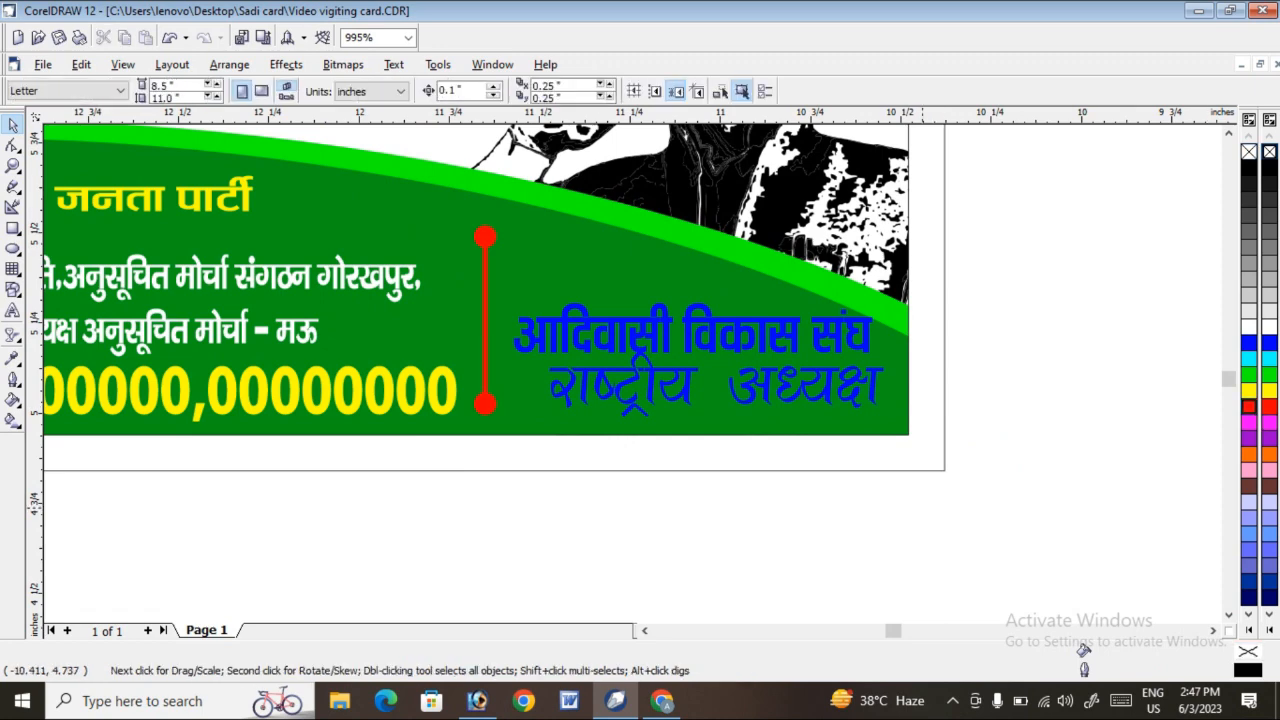
Fill the 3.5 by 2.2 in outer frame with the lighter orange shade R:254 G:143 B:0.
{"action": "scroll", "coordinate": [740, 503], "scroll_direction": "down", "scroll_amount": 10}
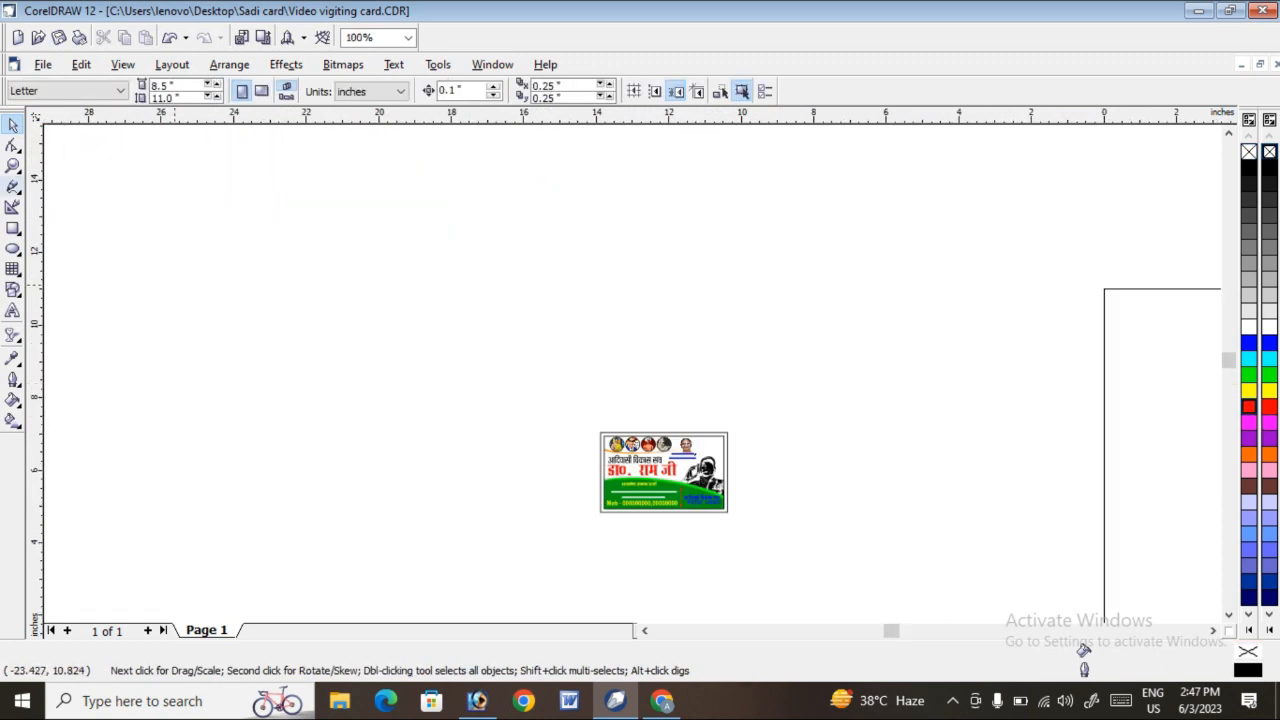
{"action": "left_click", "coordinate": [13, 166]}
{"action": "left_click_drag", "start_coordinate": [596, 424], "coordinate": [732, 520]}
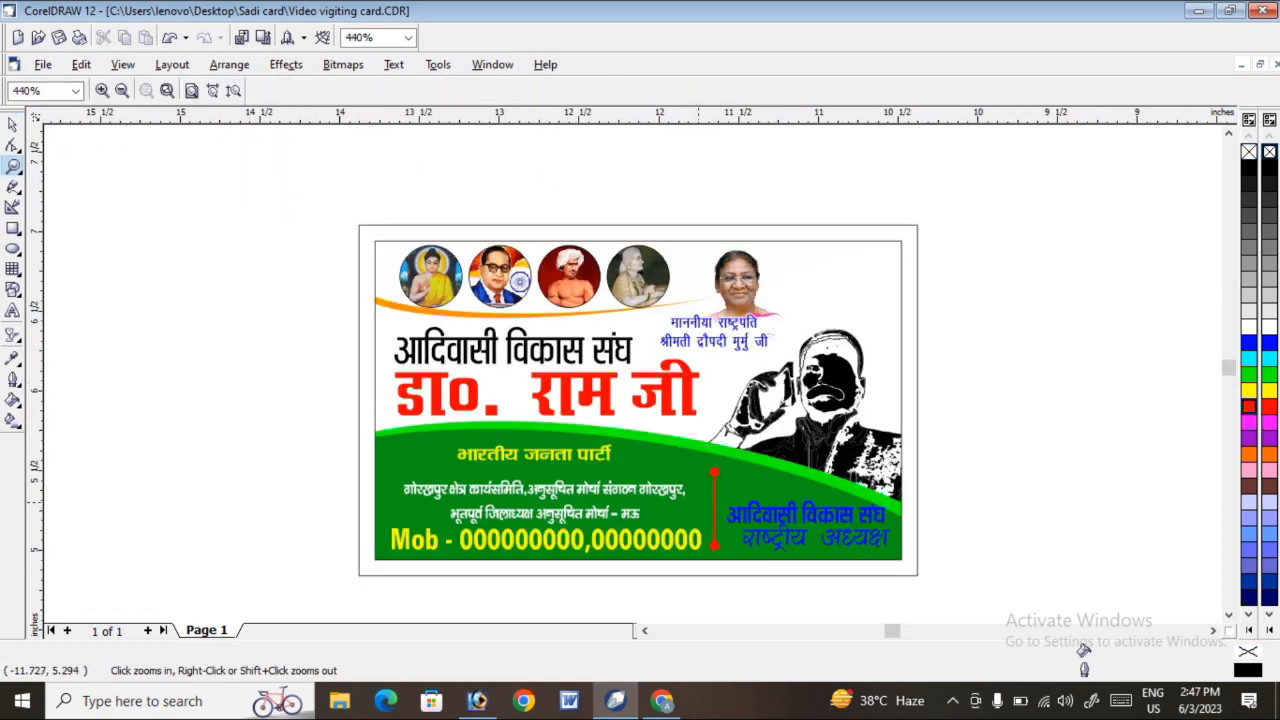
{"action": "left_click_drag", "start_coordinate": [279, 234], "coordinate": [1040, 532]}
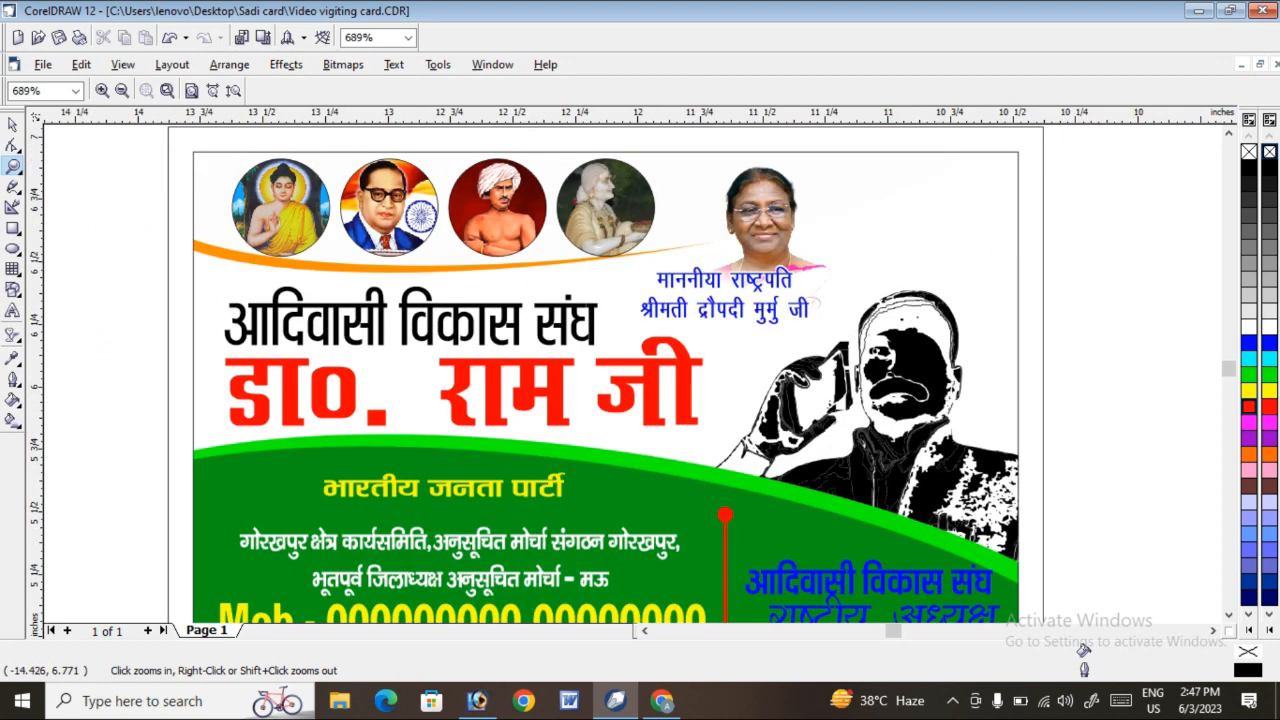
{"action": "left_click", "coordinate": [13, 124]}
{"action": "left_click", "coordinate": [1015, 136]}
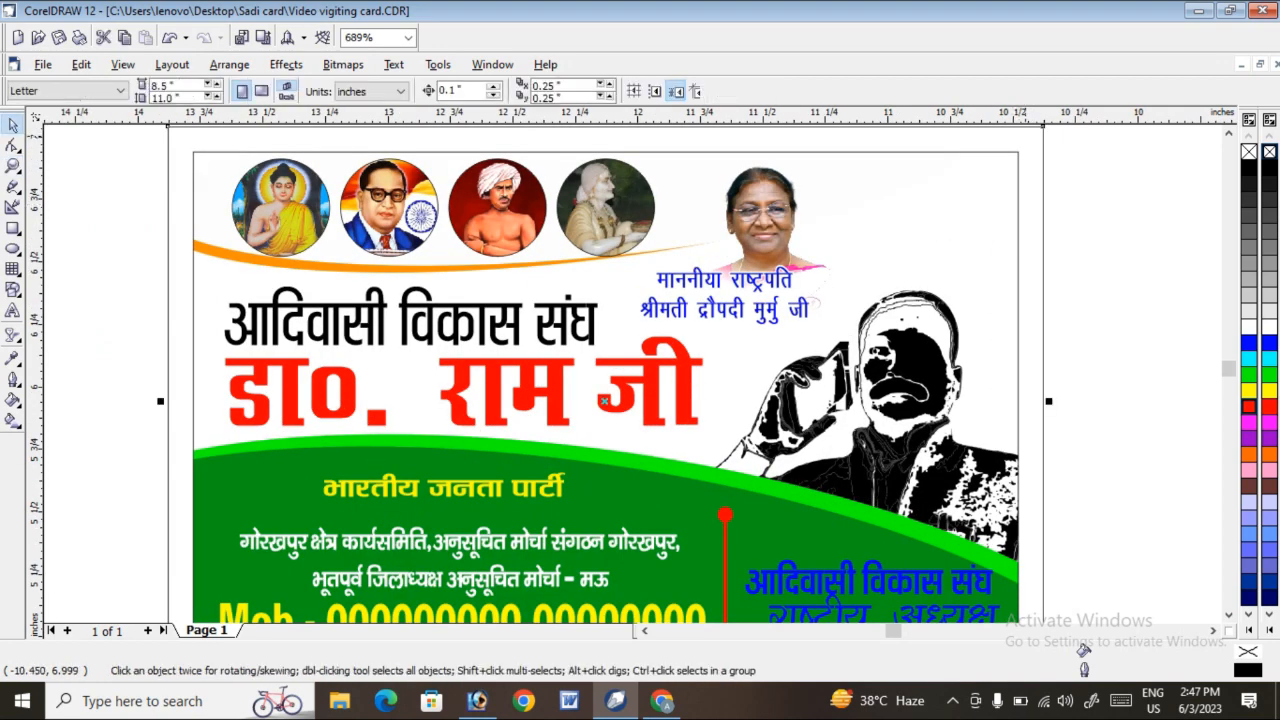
{"action": "left_click", "coordinate": [1249, 454]}
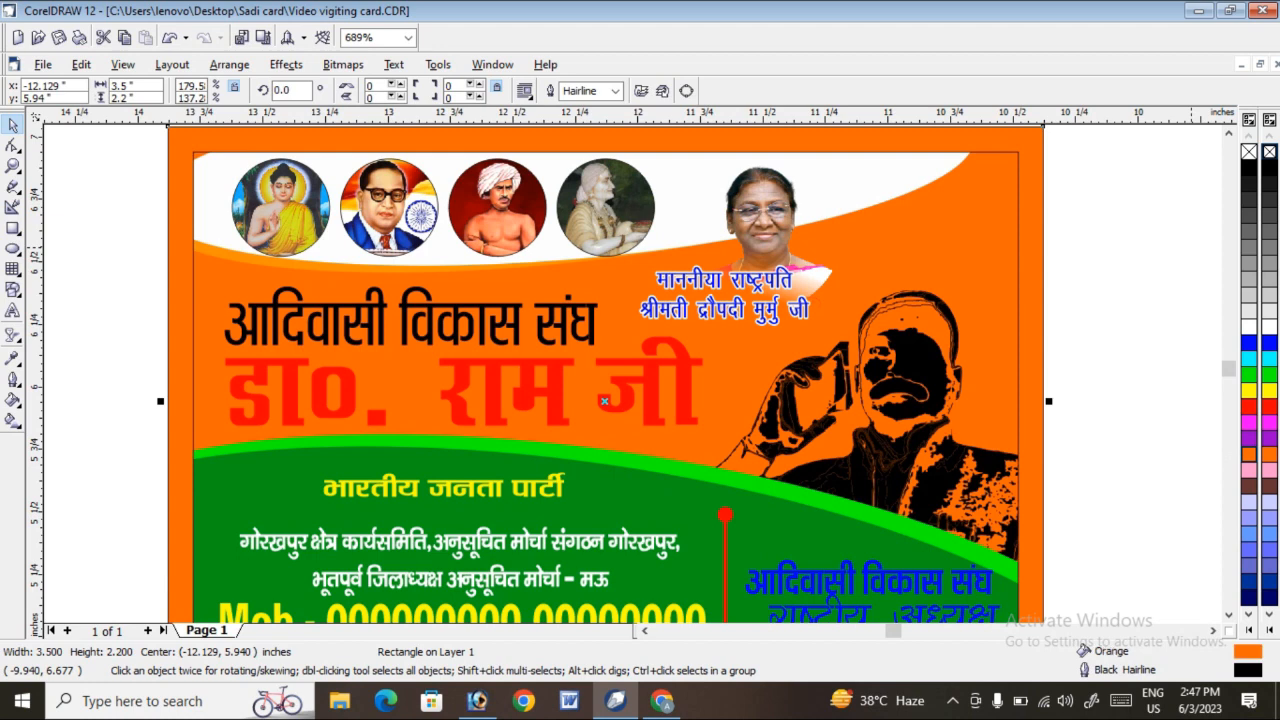
{"action": "left_click", "coordinate": [1249, 454]}
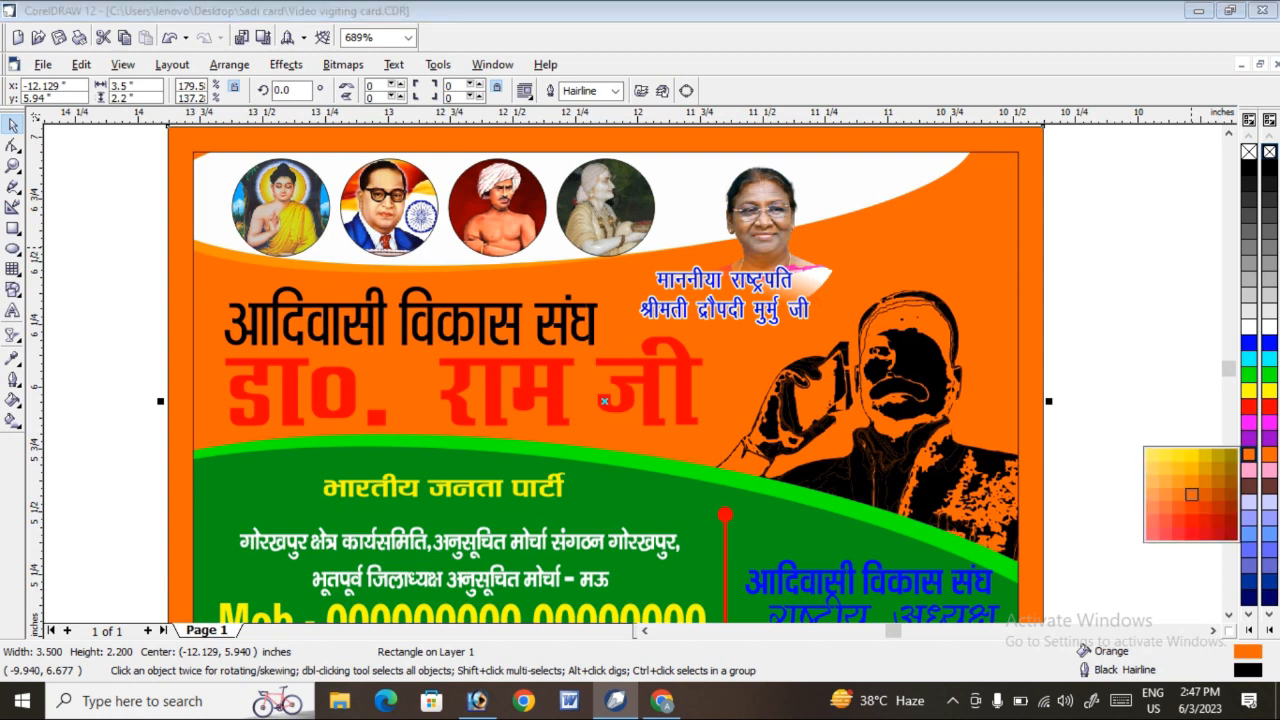
{"action": "left_click", "coordinate": [1191, 481]}
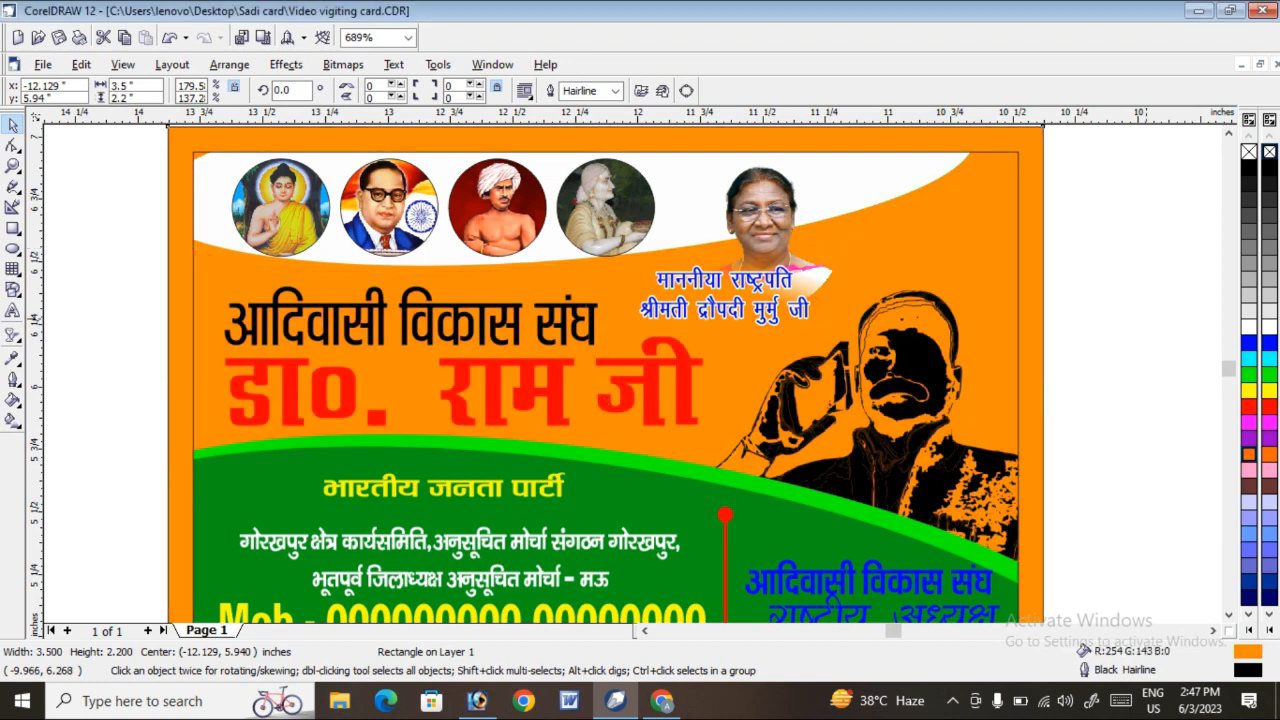
Give the inner 3.3 by 2.0 in PowerClip rectangle a white fill and a white outline.
{"action": "left_click", "coordinate": [957, 280]}
{"action": "left_click", "coordinate": [1249, 326]}
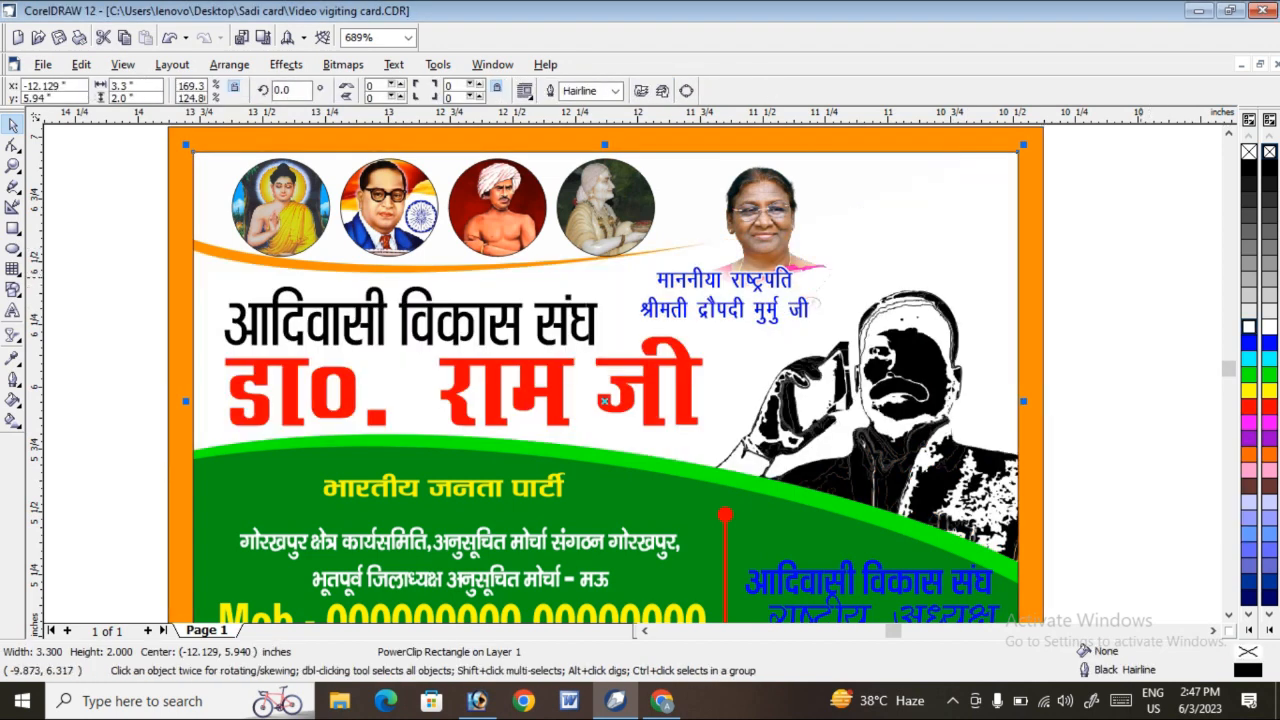
{"action": "left_click", "coordinate": [1142, 296]}
{"action": "left_click", "coordinate": [979, 190]}
{"action": "right_click", "coordinate": [1249, 326]}
{"action": "left_click", "coordinate": [1130, 291]}
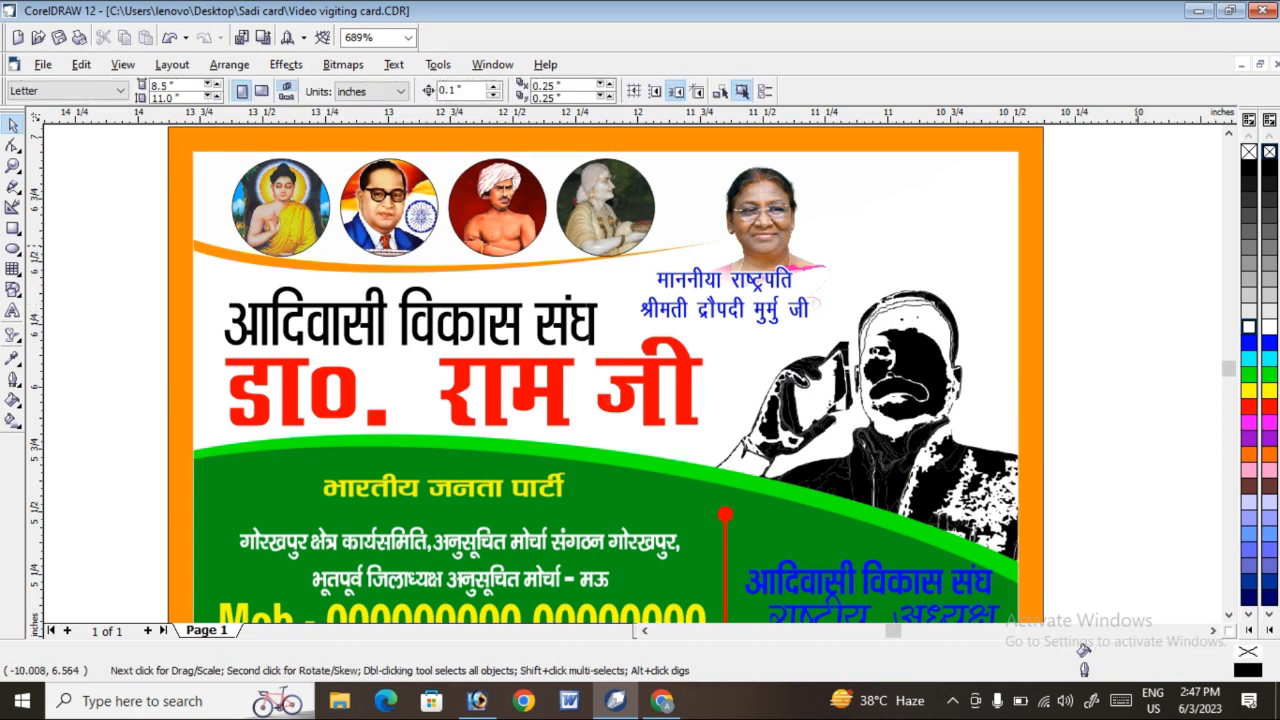
Beside the red divider, recolour the organisation name आदिवासी विकास संघ yellow and the designation राष्ट्रीय अध्यक्ष below it white.
{"action": "scroll", "coordinate": [769, 276], "scroll_direction": "down", "scroll_amount": 1}
{"action": "scroll", "coordinate": [824, 277], "scroll_direction": "down", "scroll_amount": 1}
{"action": "scroll", "coordinate": [824, 277], "scroll_direction": "down", "scroll_amount": 1}
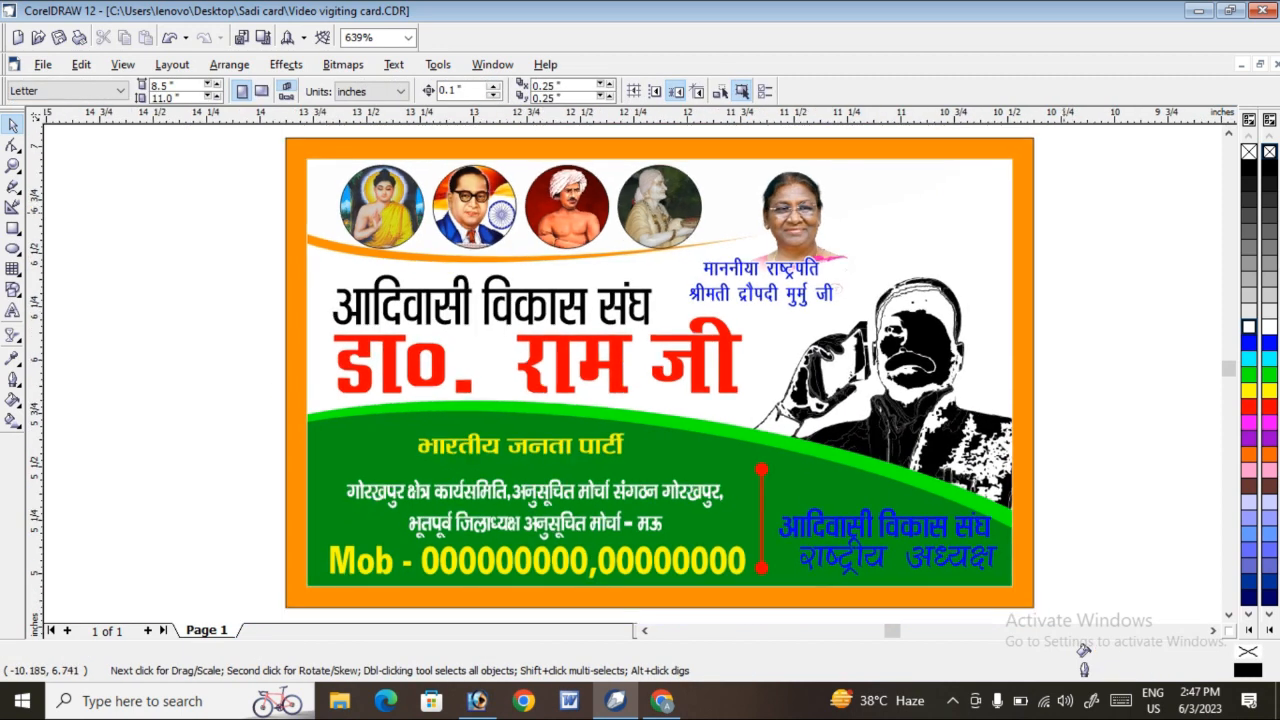
{"action": "left_click", "coordinate": [882, 527]}
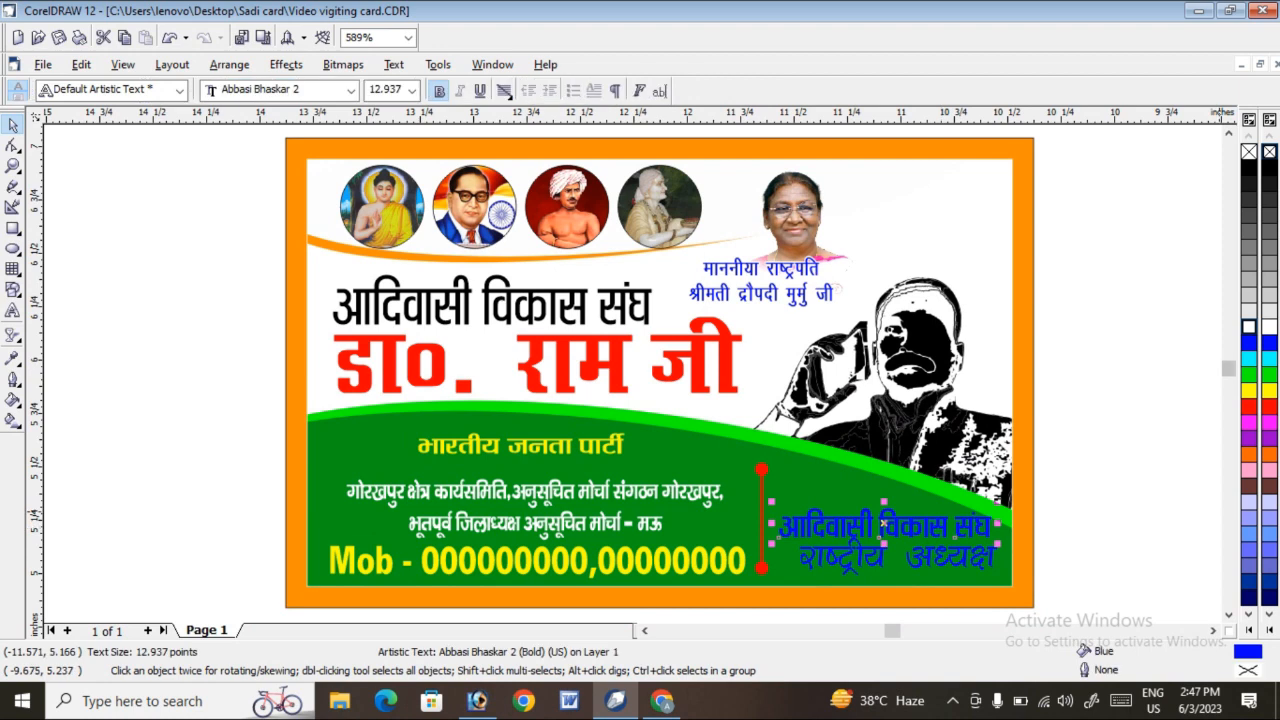
{"action": "left_click", "coordinate": [1249, 390]}
{"action": "left_click", "coordinate": [1104, 509]}
{"action": "left_click", "coordinate": [966, 559]}
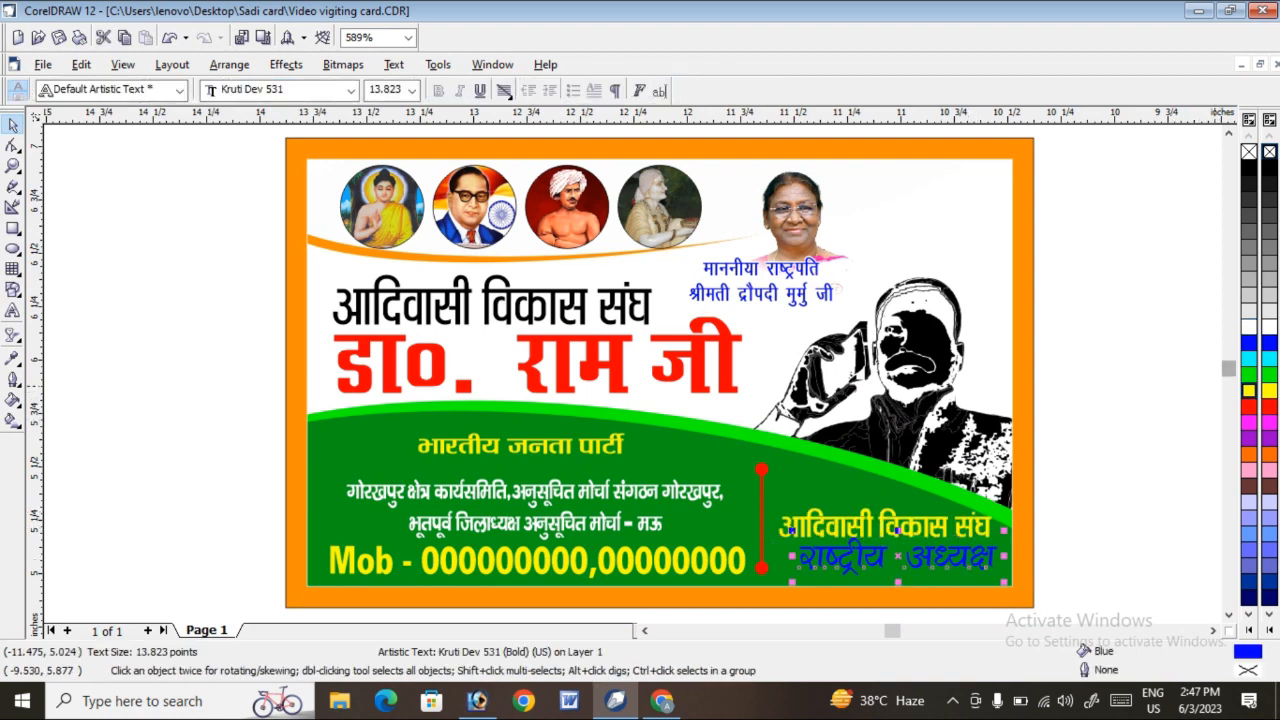
{"action": "left_click", "coordinate": [1249, 326]}
{"action": "left_click", "coordinate": [1110, 440]}
Slightly narrow the yellow आदिवासी विकास संघ line beside the red divider from its outer end.
{"action": "left_click", "coordinate": [883, 527]}
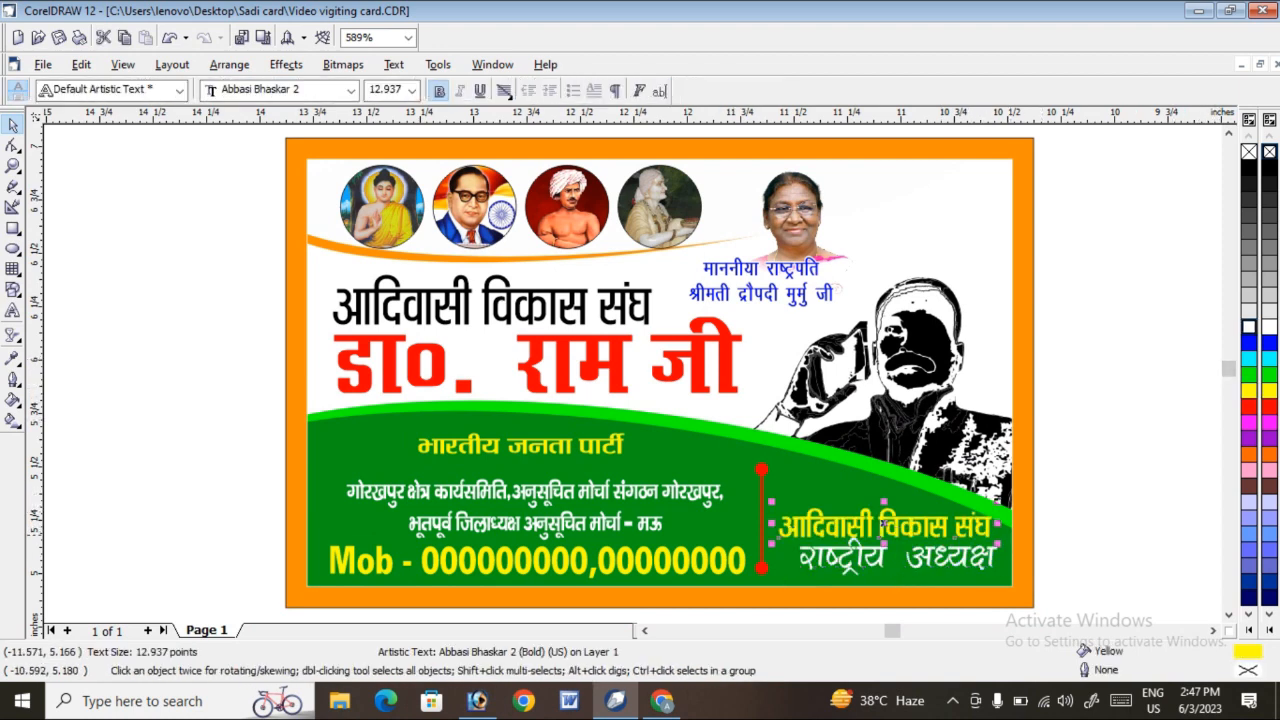
{"action": "left_click_drag", "start_coordinate": [998, 522], "coordinate": [976, 522]}
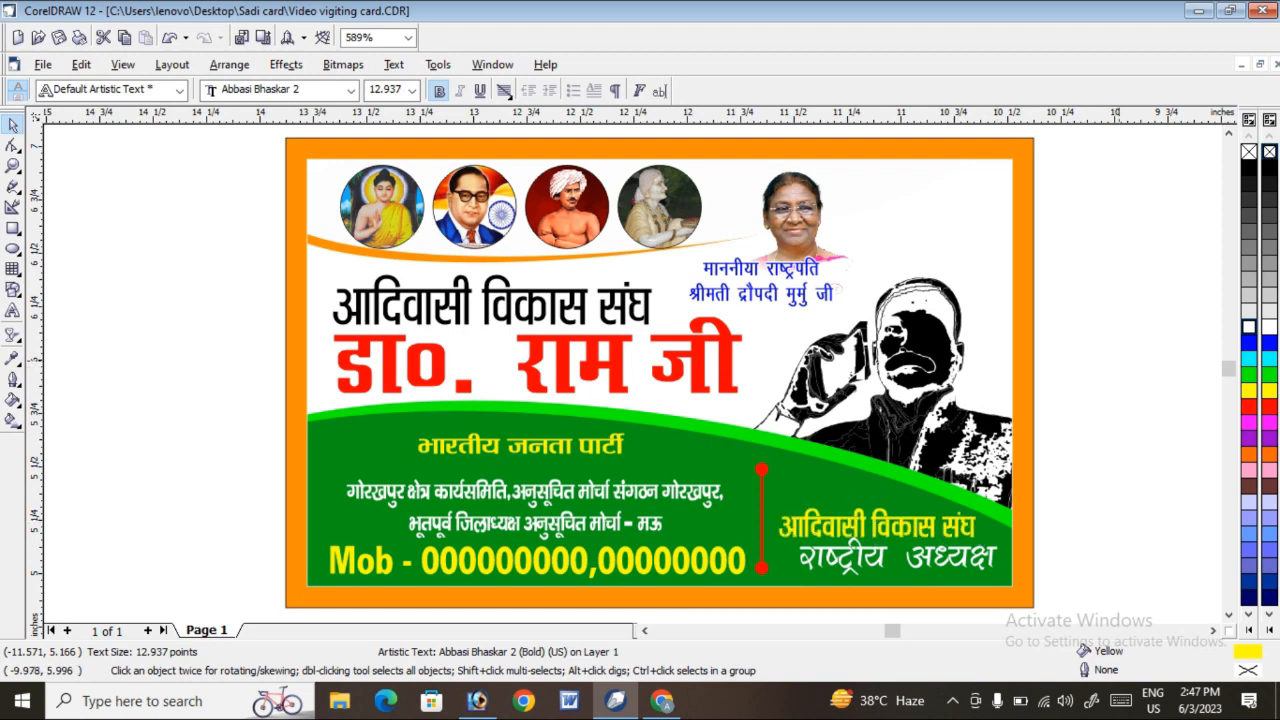
{"action": "left_click", "coordinate": [1072, 330]}
Enlarge the woman's portrait above the blue caption slightly to about 0.691 by 0.733 in.
{"action": "scroll", "coordinate": [644, 353], "scroll_direction": "down", "scroll_amount": 1}
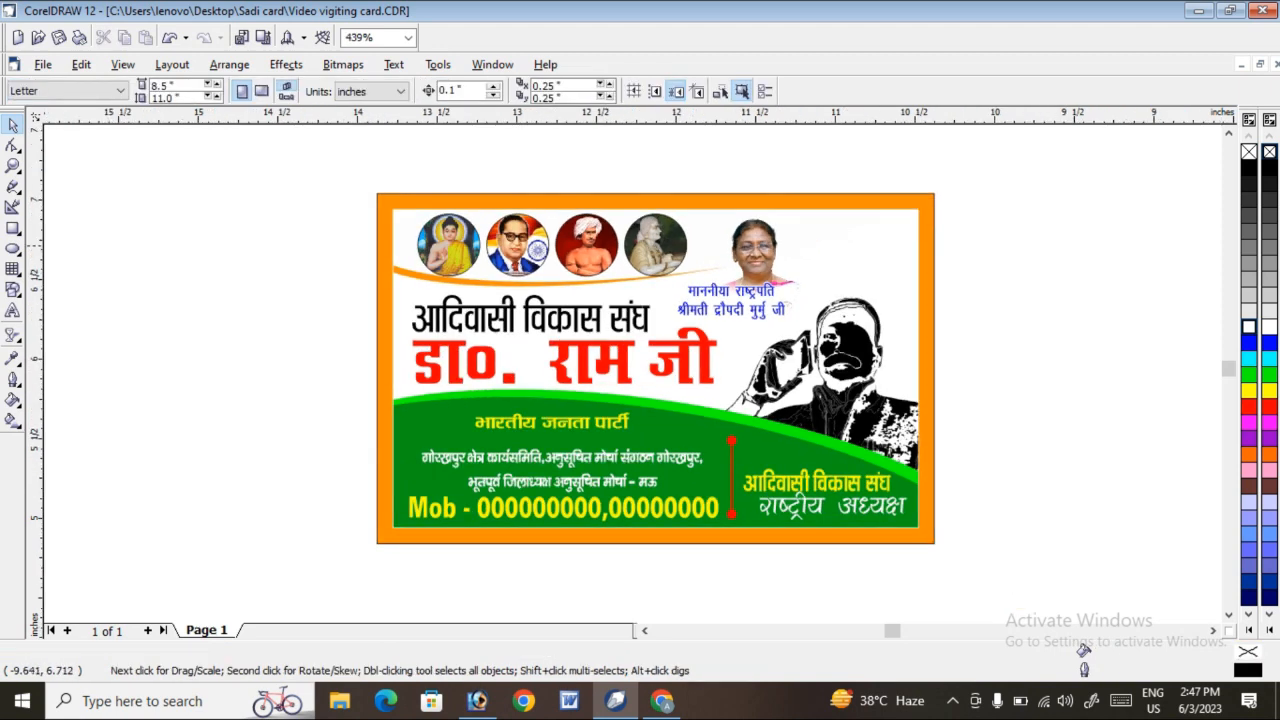
{"action": "key", "text": "z"}
{"action": "left_click_drag", "start_coordinate": [351, 186], "coordinate": [999, 533]}
{"action": "left_click", "coordinate": [13, 124]}
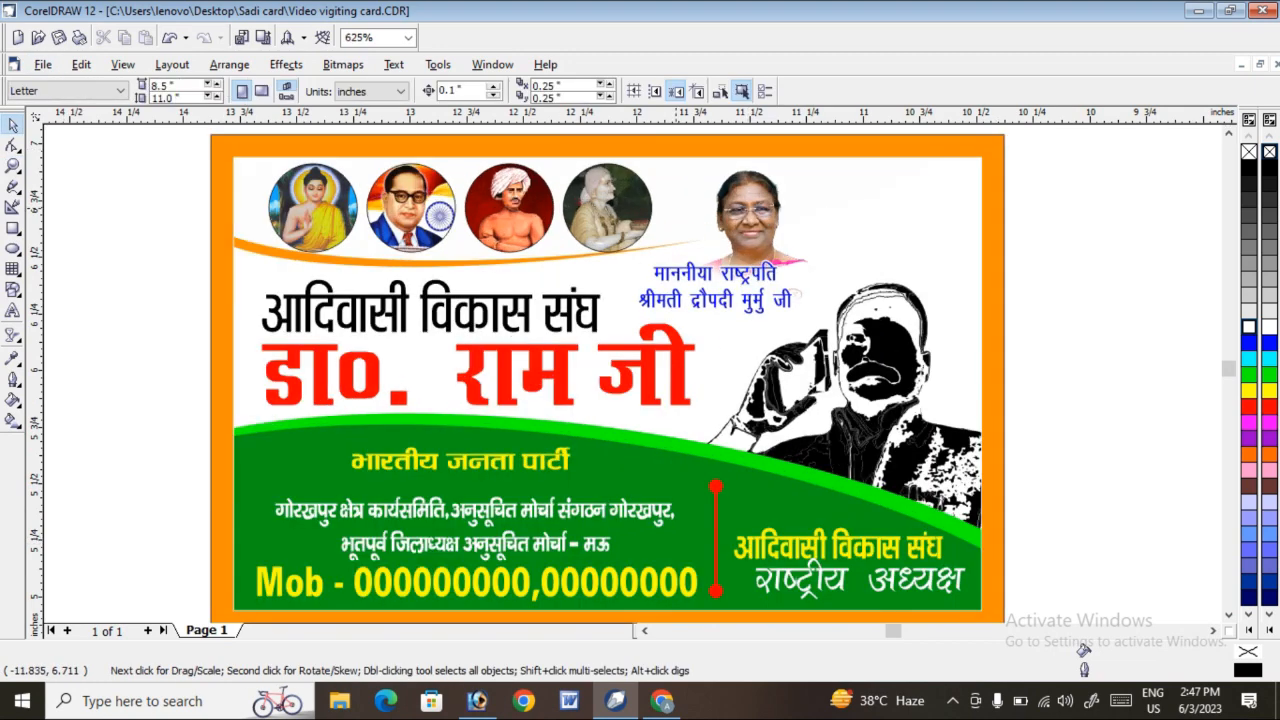
{"action": "left_click", "coordinate": [773, 227]}
{"action": "left_click_drag", "start_coordinate": [827, 151], "coordinate": [835, 144]}
{"action": "left_click_drag", "start_coordinate": [777, 218], "coordinate": [777, 218]}
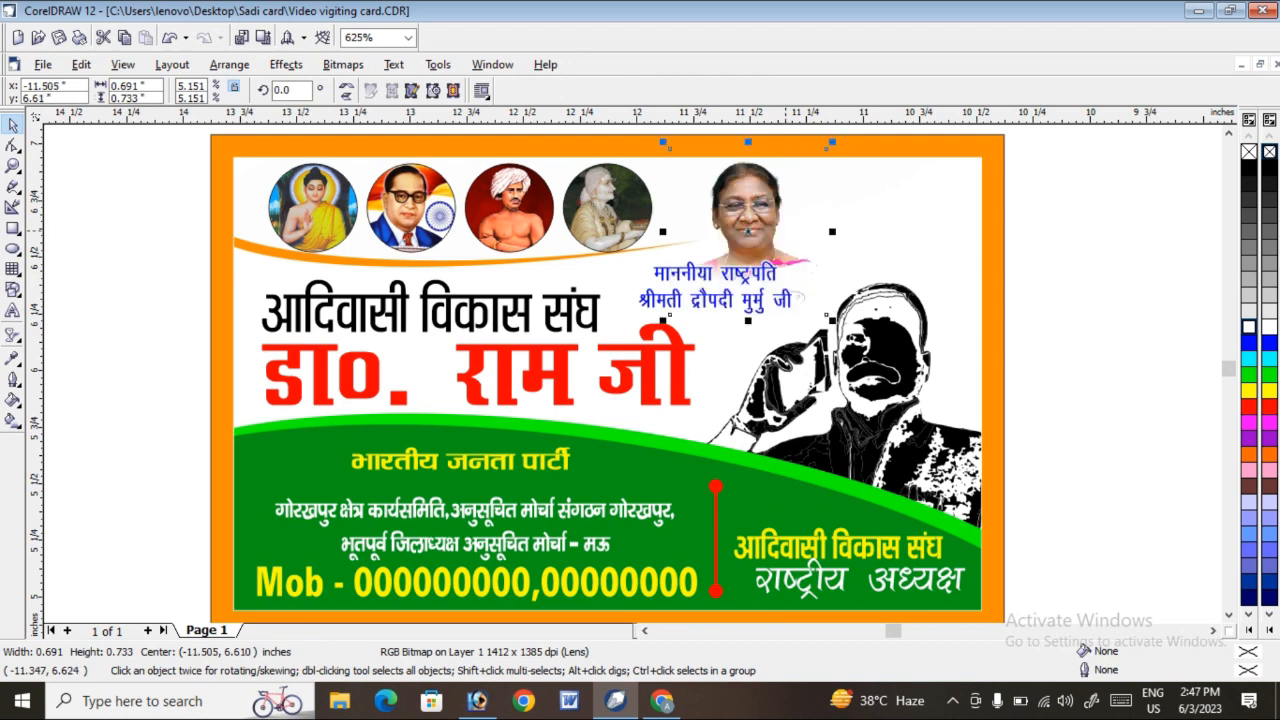
Recolour the large black heading आदिवासी विकास संघ blue.
{"action": "left_click", "coordinate": [543, 318]}
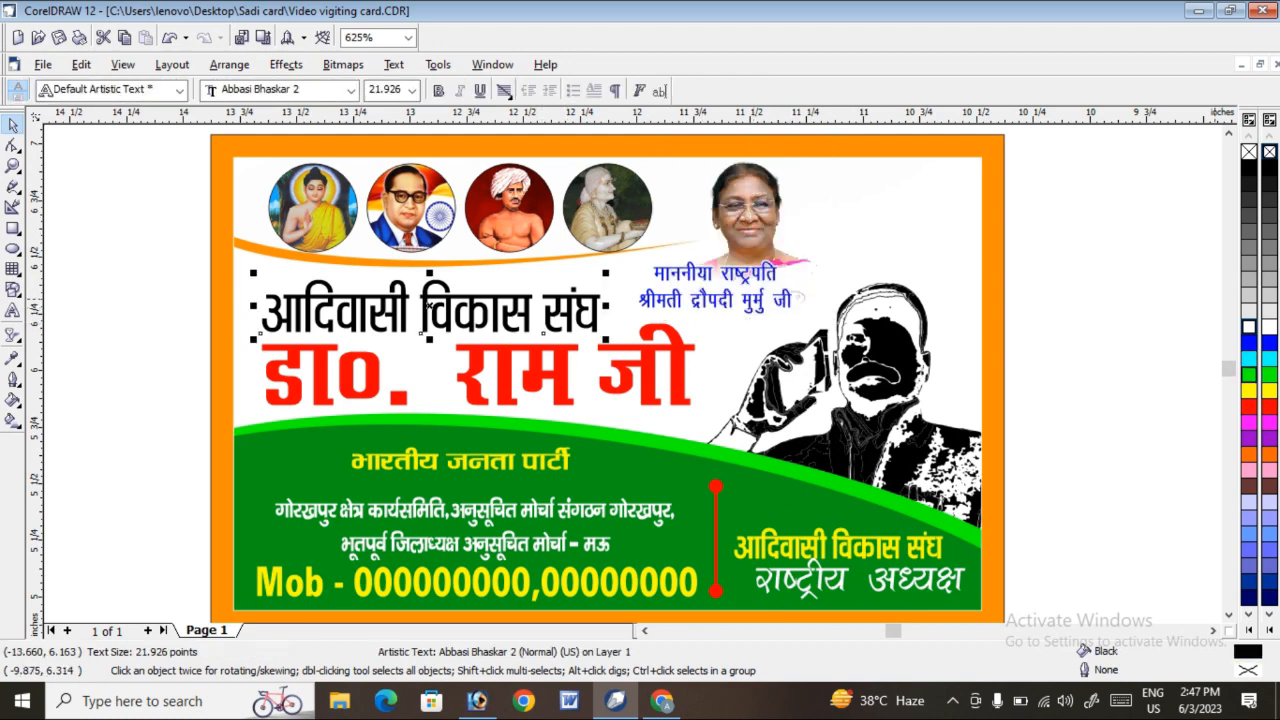
{"action": "left_click", "coordinate": [1249, 342]}
{"action": "left_click", "coordinate": [1149, 254]}
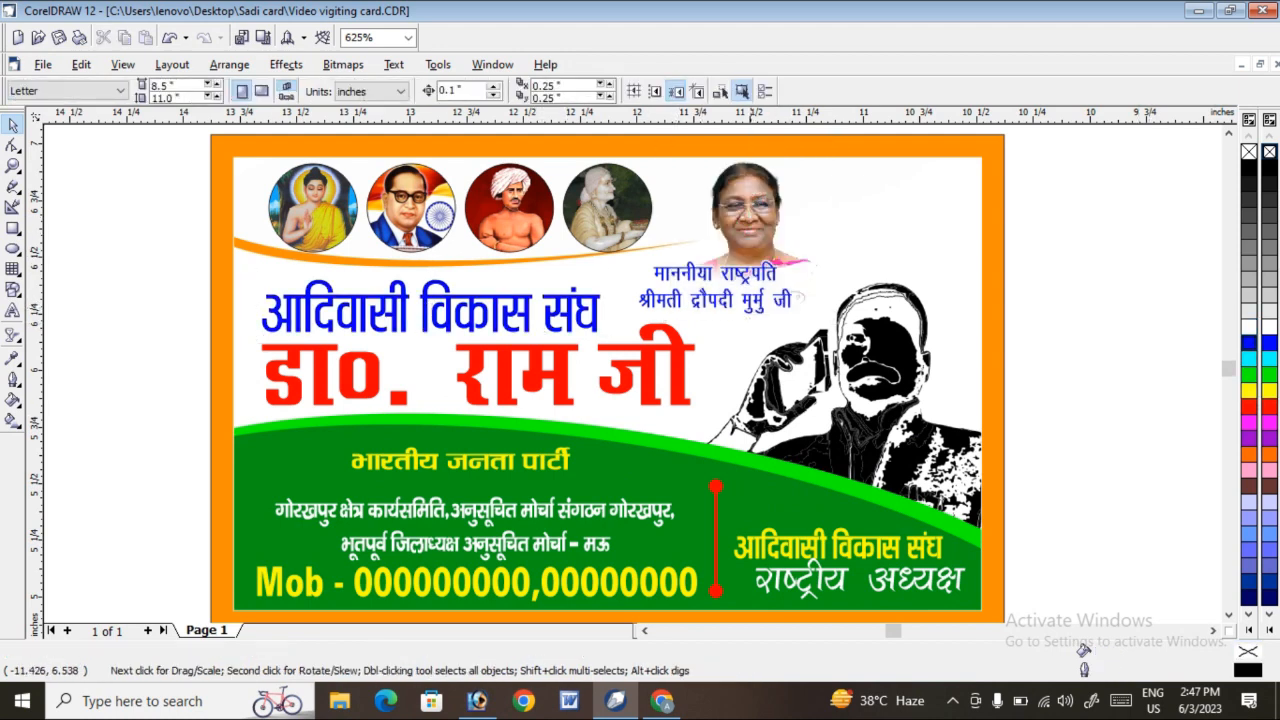
Copy the woman's portrait beside the card, PowerClip the copy into the inner rectangle and open the rectangle's contents for editing.
{"action": "left_click_drag", "start_coordinate": [752, 222], "coordinate": [1144, 302]}
{"action": "right_click", "coordinate": [1144, 302]}
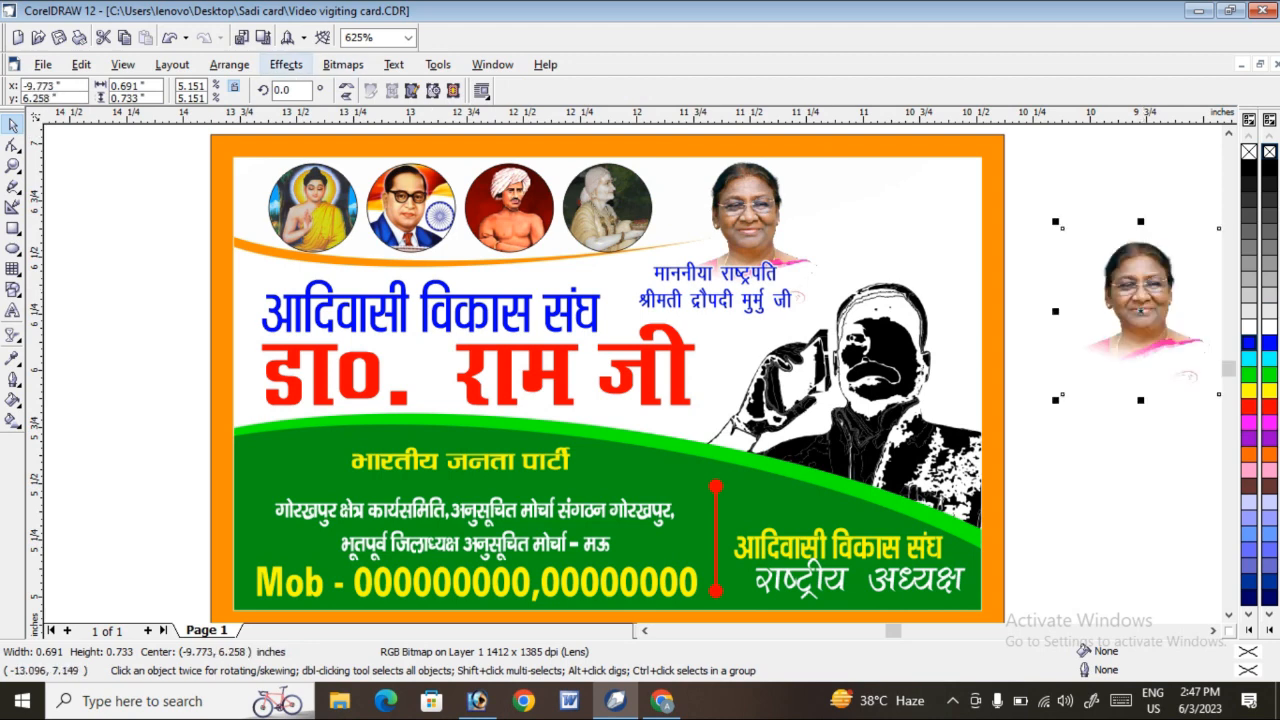
{"action": "left_click", "coordinate": [286, 64]}
{"action": "left_click", "coordinate": [484, 276]}
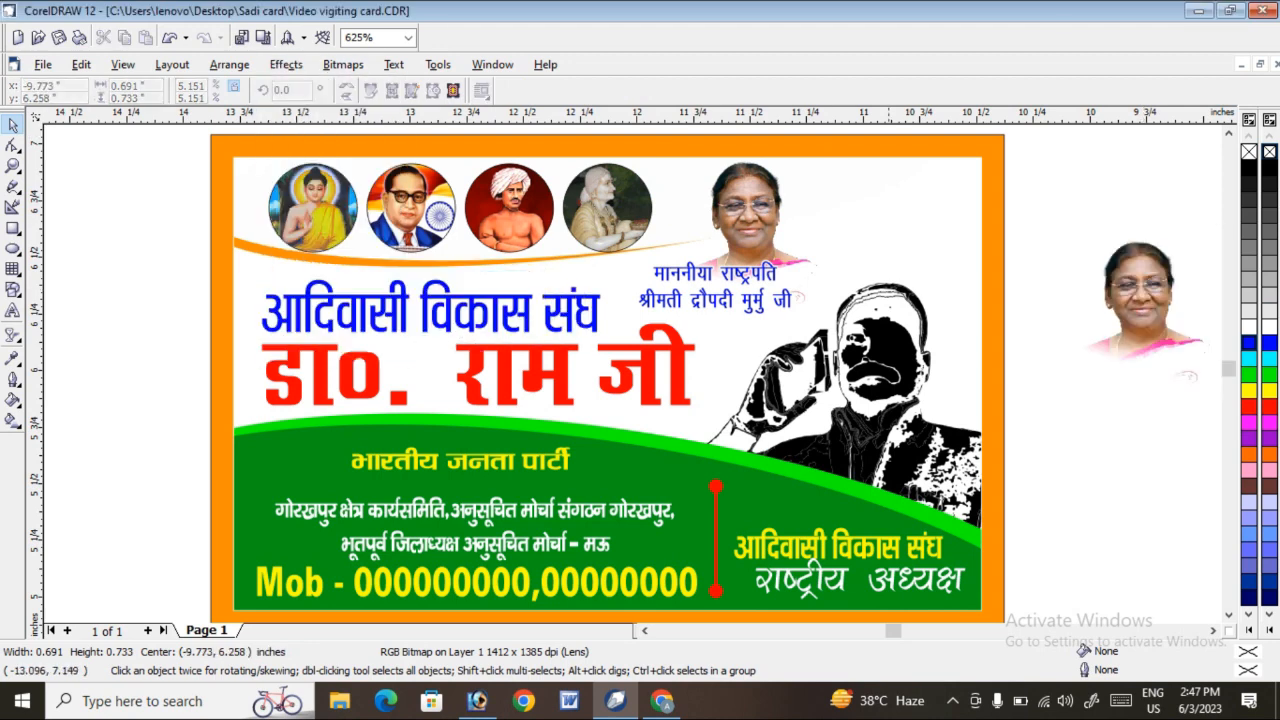
{"action": "left_click", "coordinate": [902, 227]}
{"action": "right_click", "coordinate": [902, 227]}
{"action": "left_click", "coordinate": [950, 256]}
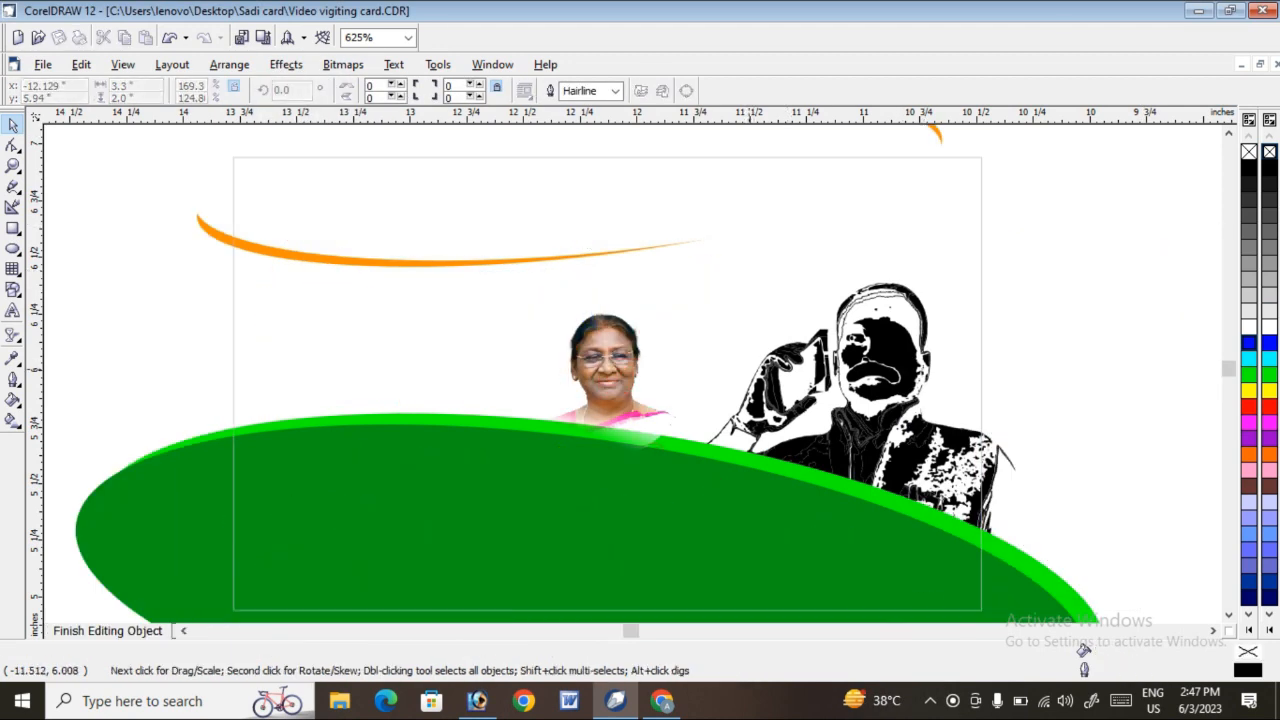
Within the clip contents, move the black-and-white figure outside the frame and the woman's portrait into the frame's upper right area.
{"action": "left_click", "coordinate": [900, 293]}
{"action": "left_click_drag", "start_coordinate": [856, 365], "coordinate": [1102, 358]}
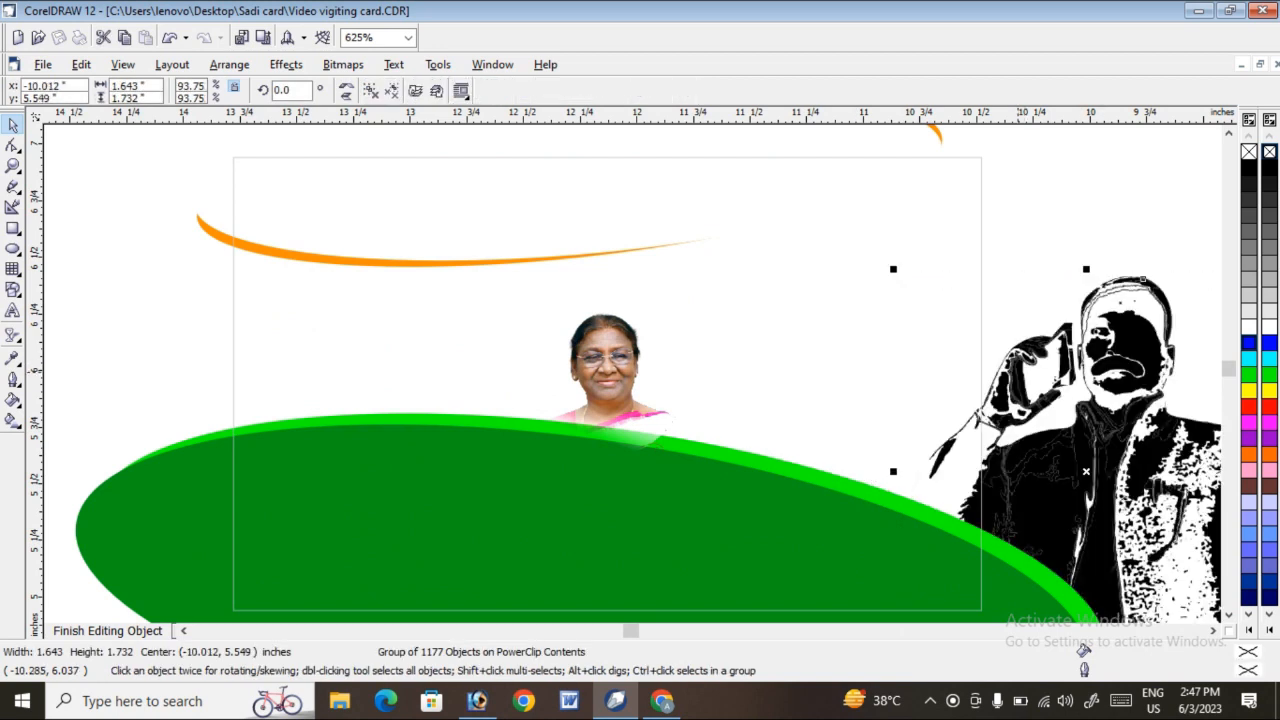
{"action": "left_click", "coordinate": [607, 388]}
{"action": "left_click_drag", "start_coordinate": [607, 388], "coordinate": [780, 319]}
{"action": "scroll", "coordinate": [1077, 310], "scroll_direction": "up", "scroll_amount": 2}
{"action": "left_click", "coordinate": [1100, 270]}
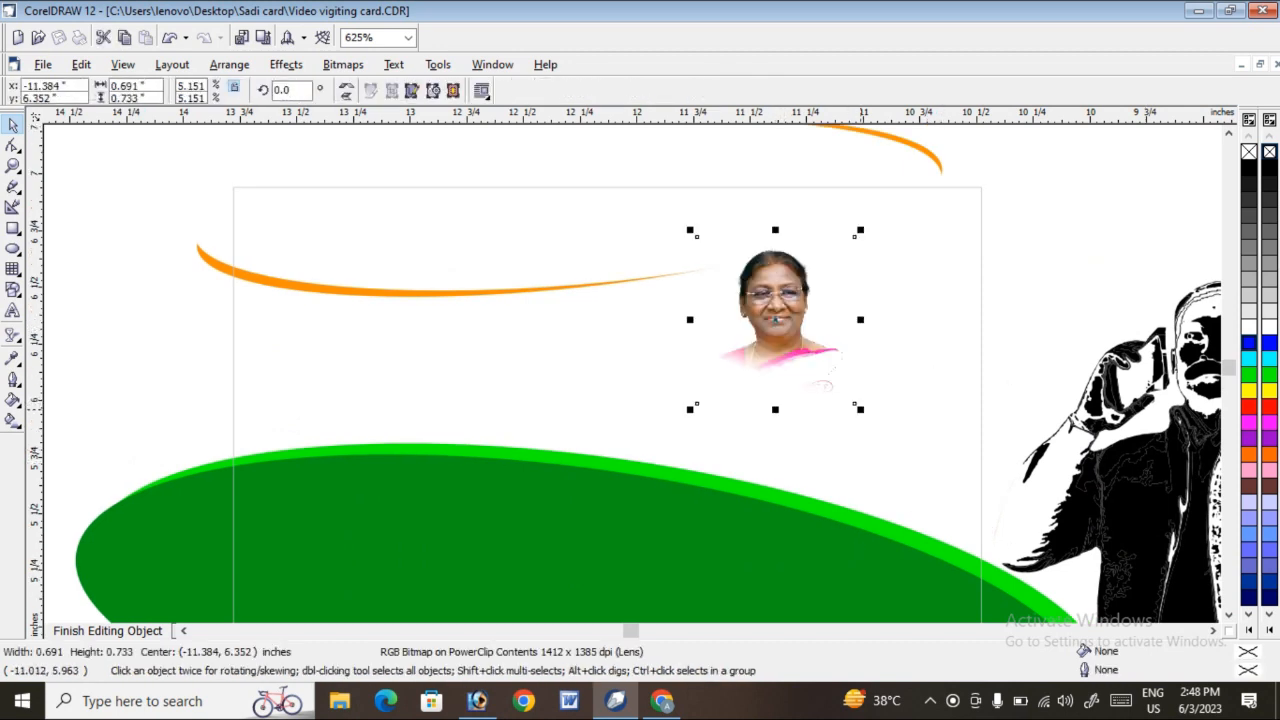
Enlarge the clipped portrait to about 1.468 by 1.556 in, fit it against the frame's right side and finish editing the contents.
{"action": "left_click_drag", "start_coordinate": [863, 412], "coordinate": [1021, 577]}
{"action": "left_click_drag", "start_coordinate": [936, 490], "coordinate": [941, 448]}
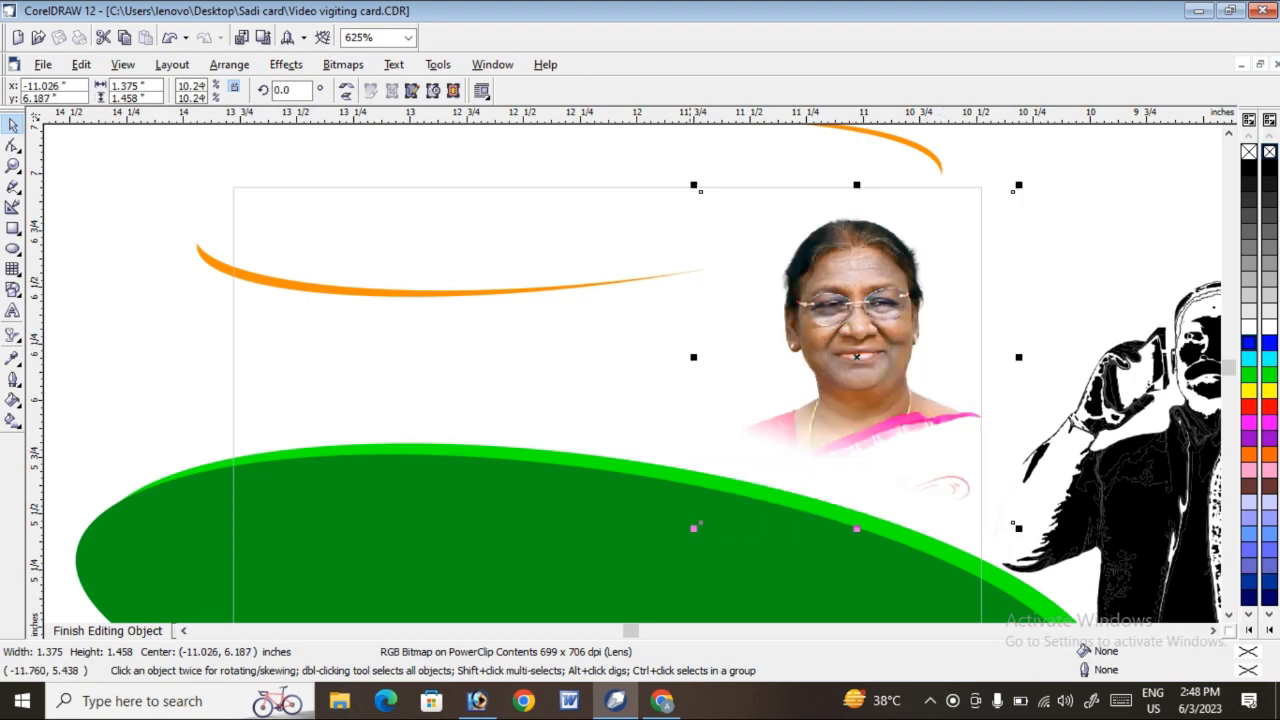
{"action": "left_click_drag", "start_coordinate": [693, 529], "coordinate": [681, 547]}
{"action": "left_click_drag", "start_coordinate": [848, 467], "coordinate": [878, 435]}
{"action": "left_click", "coordinate": [107, 630]}
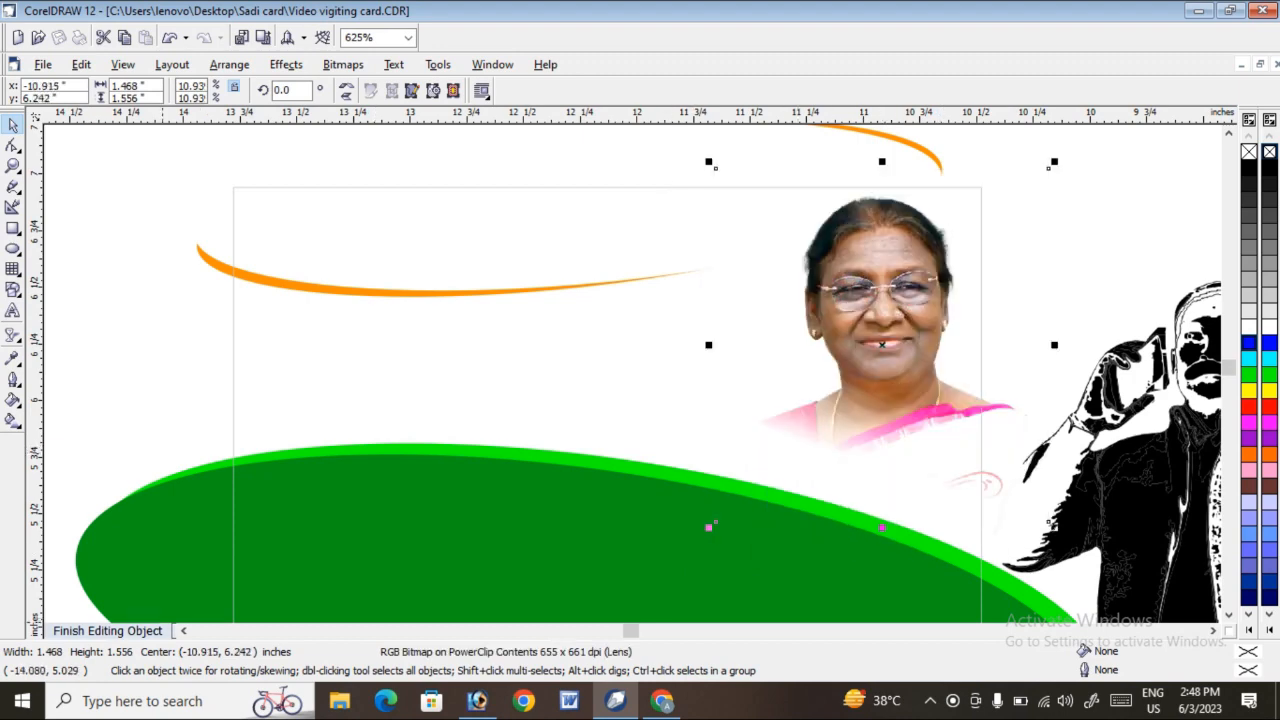
{"action": "key", "text": "Escape"}
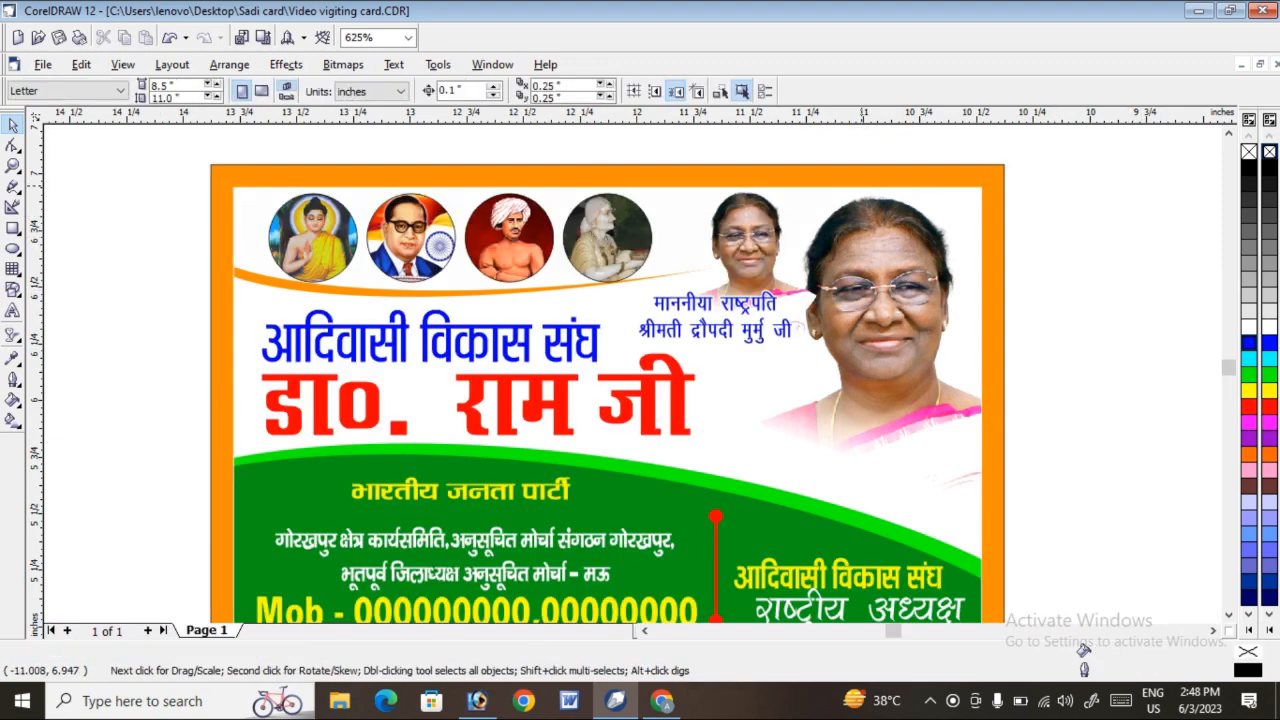
Move the small original portrait off the card and place its two-line blue caption beneath the large portrait.
{"action": "left_click", "coordinate": [748, 262]}
{"action": "left_click_drag", "start_coordinate": [748, 262], "coordinate": [1151, 232]}
{"action": "left_click_drag", "start_coordinate": [758, 301], "coordinate": [928, 457]}
{"action": "key", "text": "Escape"}
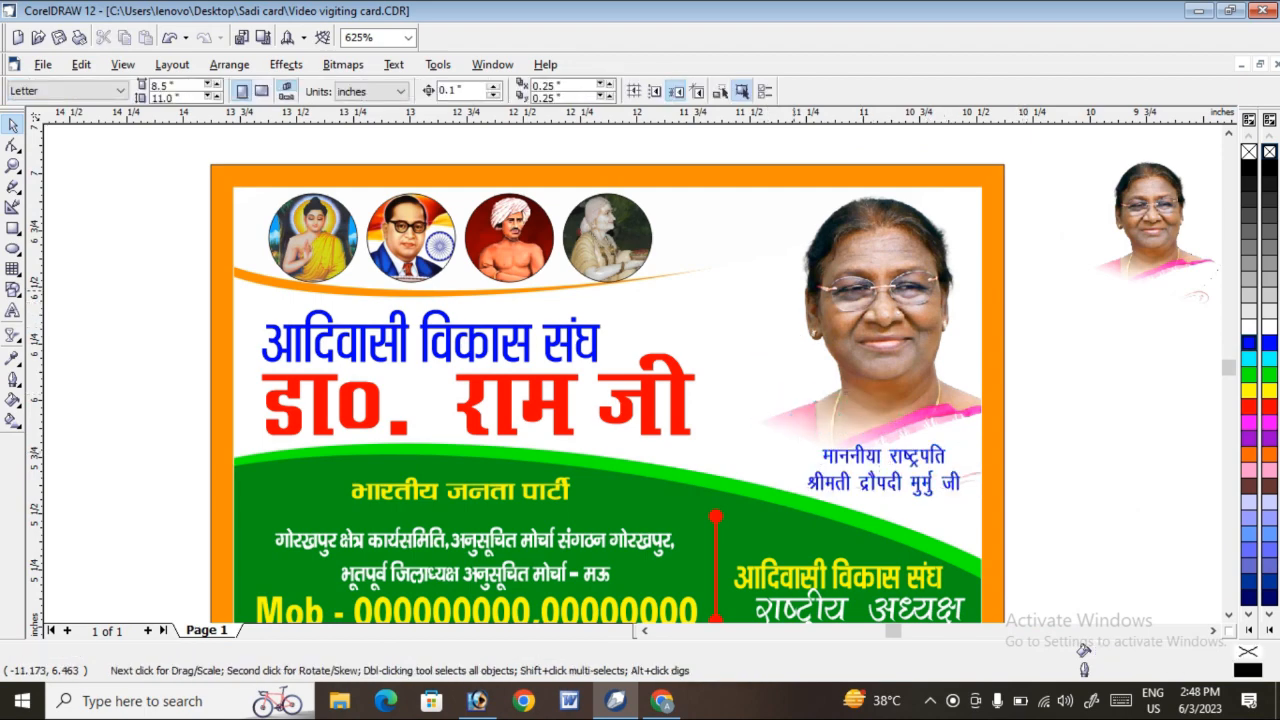
Delete the small portrait lying beside the card.
{"action": "scroll", "coordinate": [750, 240], "scroll_direction": "down", "scroll_amount": 3}
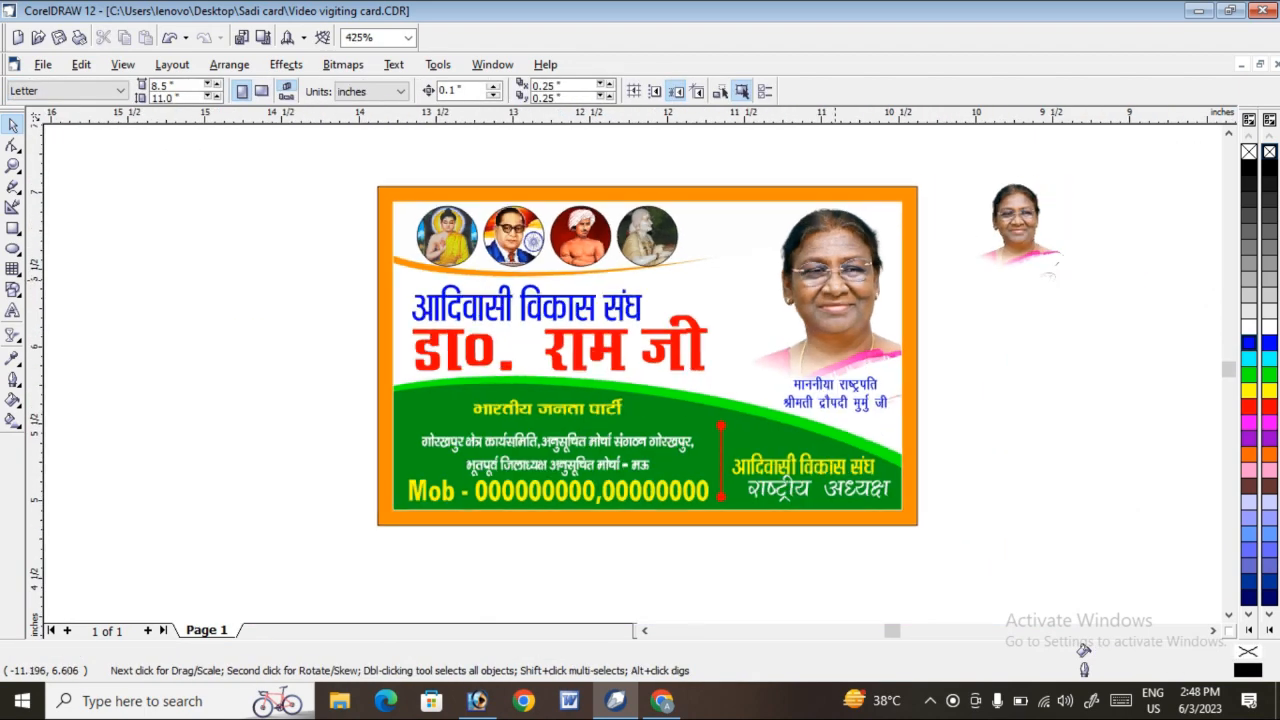
{"action": "left_click", "coordinate": [1016, 222]}
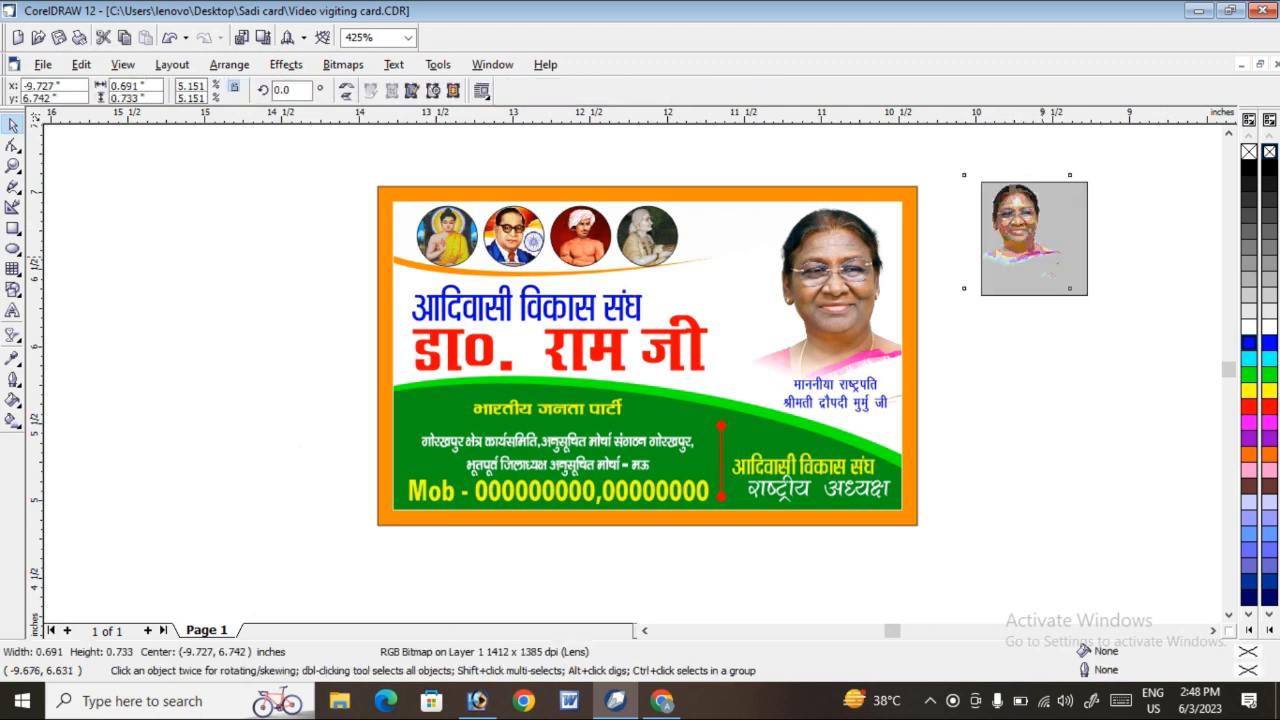
{"action": "key", "text": "Delete"}
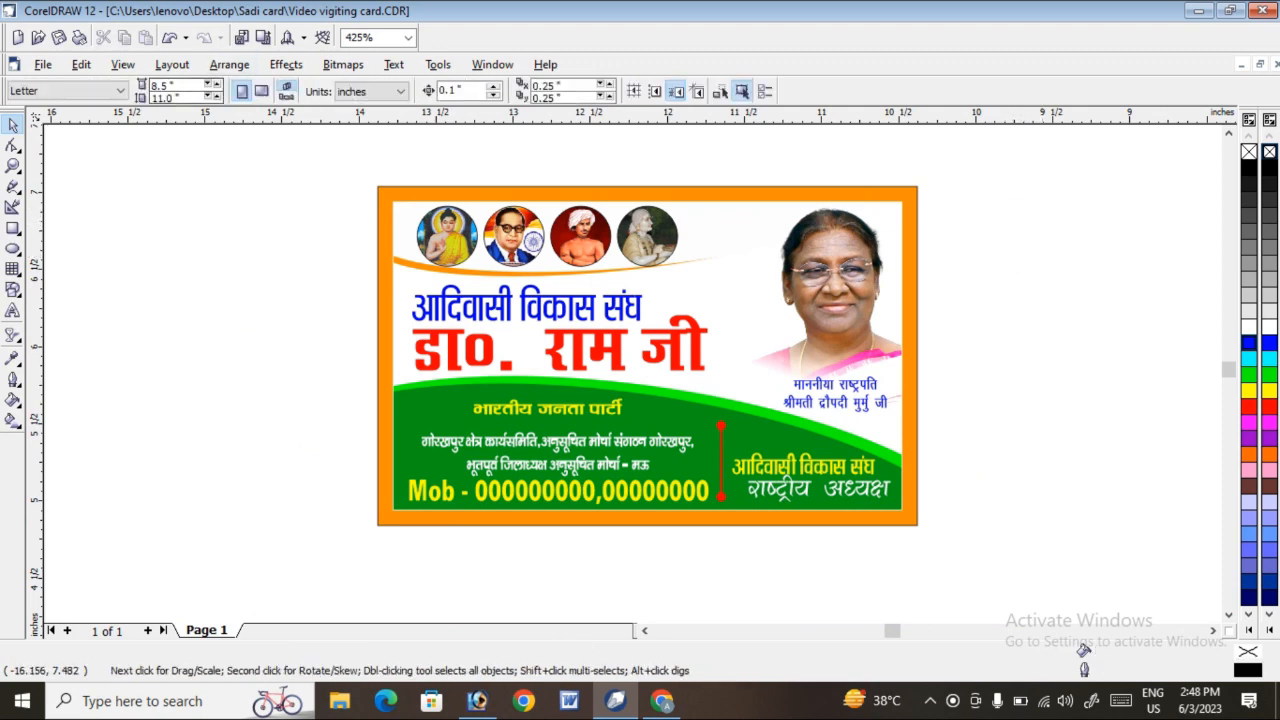
{"action": "left_click", "coordinate": [13, 165]}
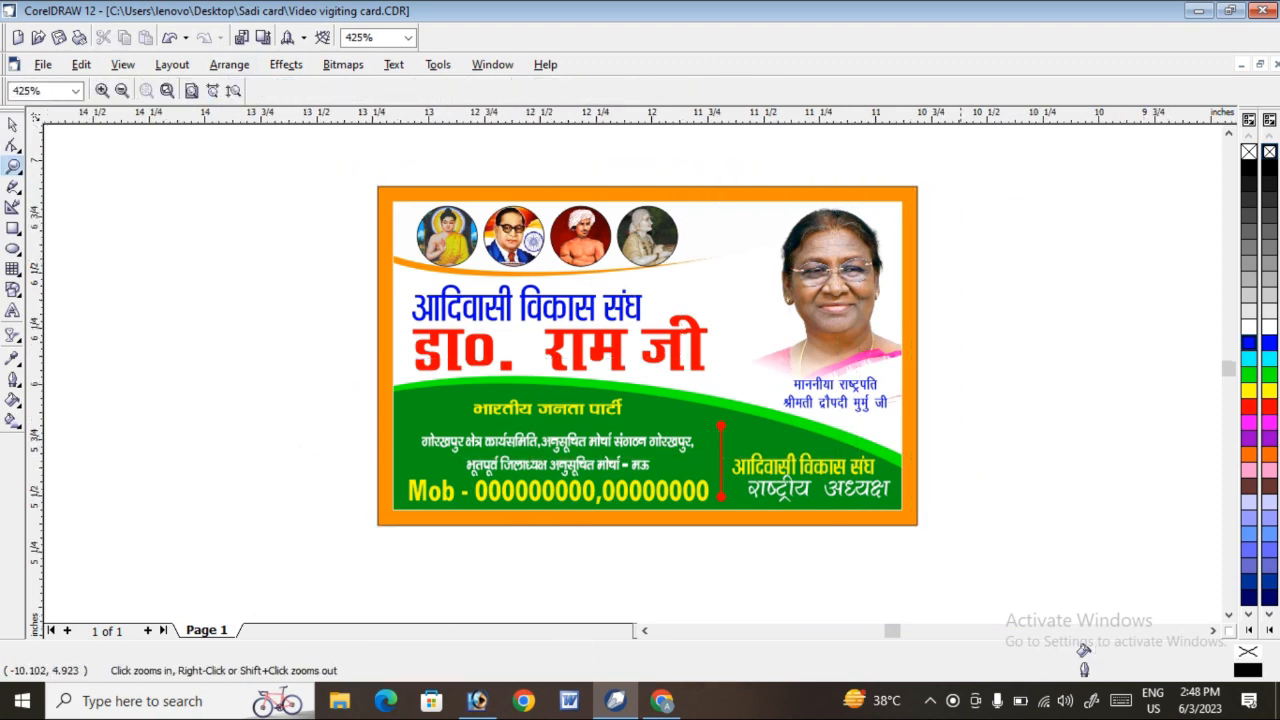
{"action": "scroll", "coordinate": [702, 265], "scroll_direction": "up", "scroll_amount": 3}
{"action": "key", "text": "space"}
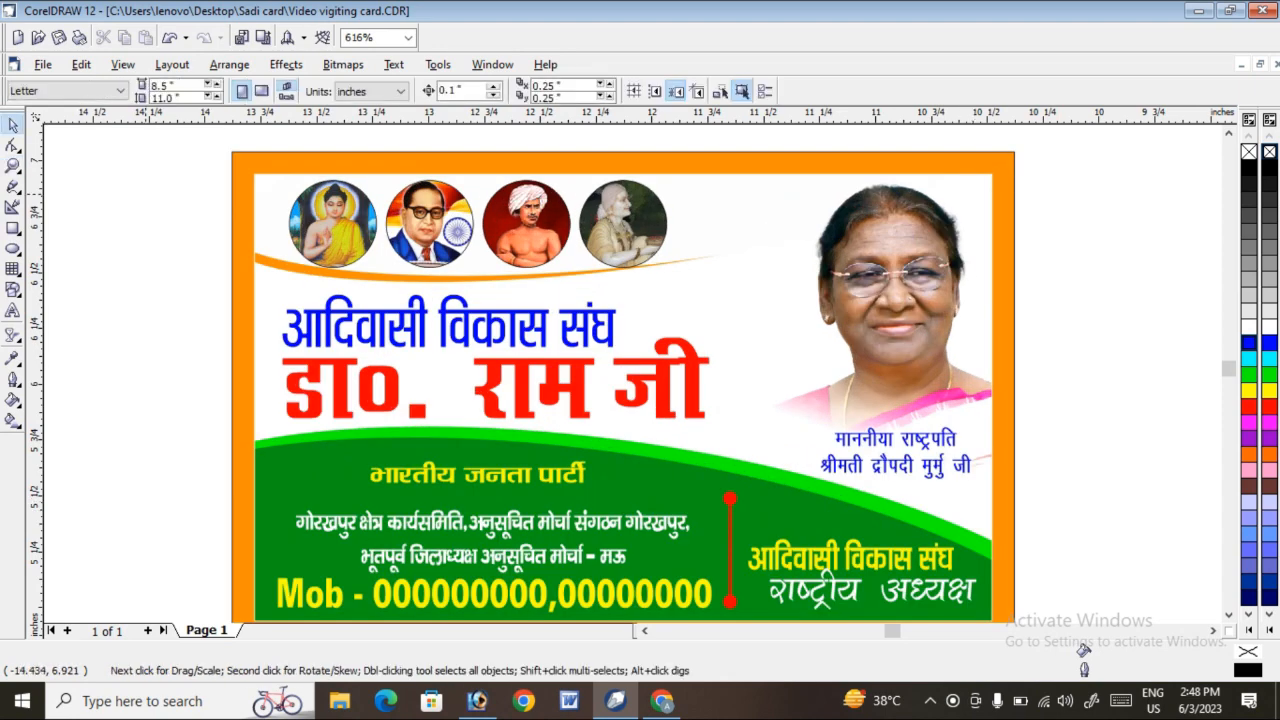